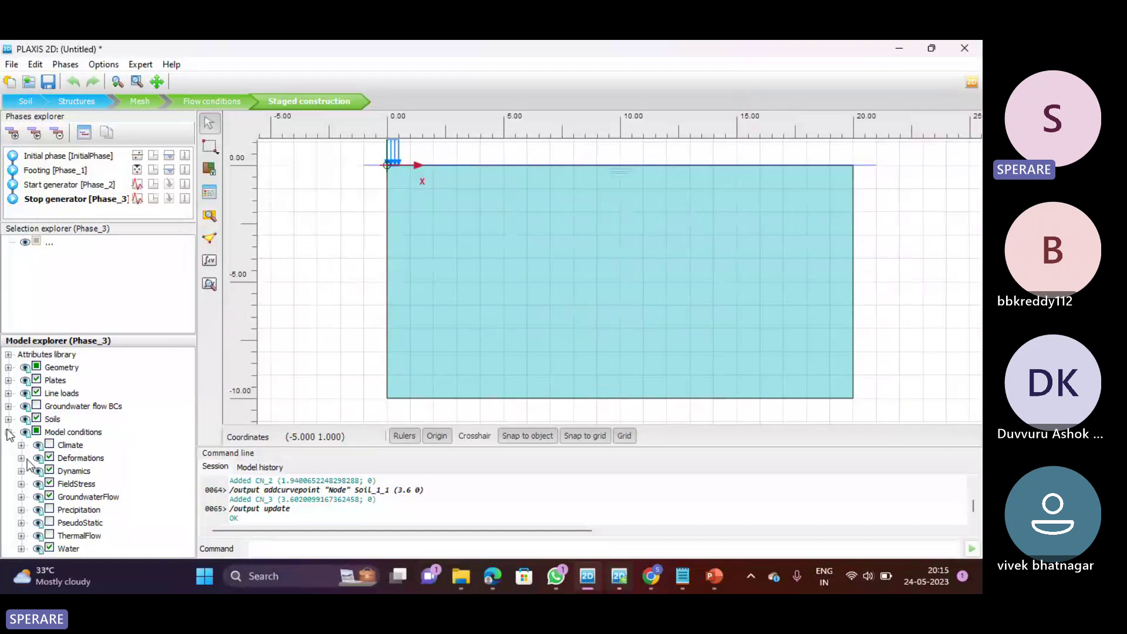
Examine the deformation boundary conditions in the model conditions for the Stop generator, Footing and Initial phases
click(21, 458)
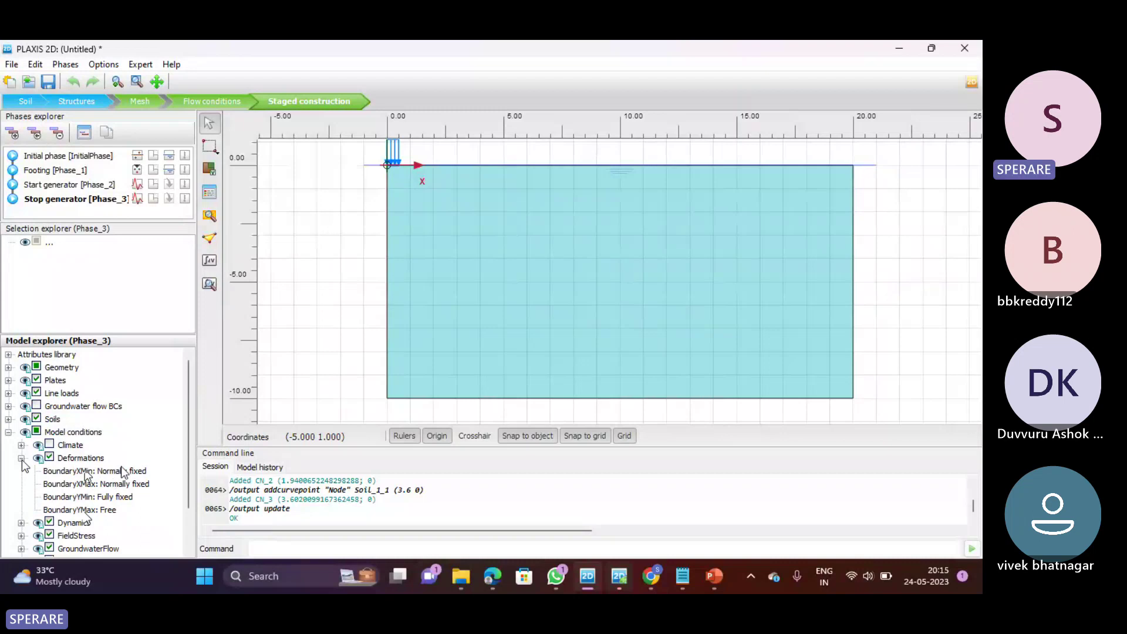
scroll(121, 466, down, 2)
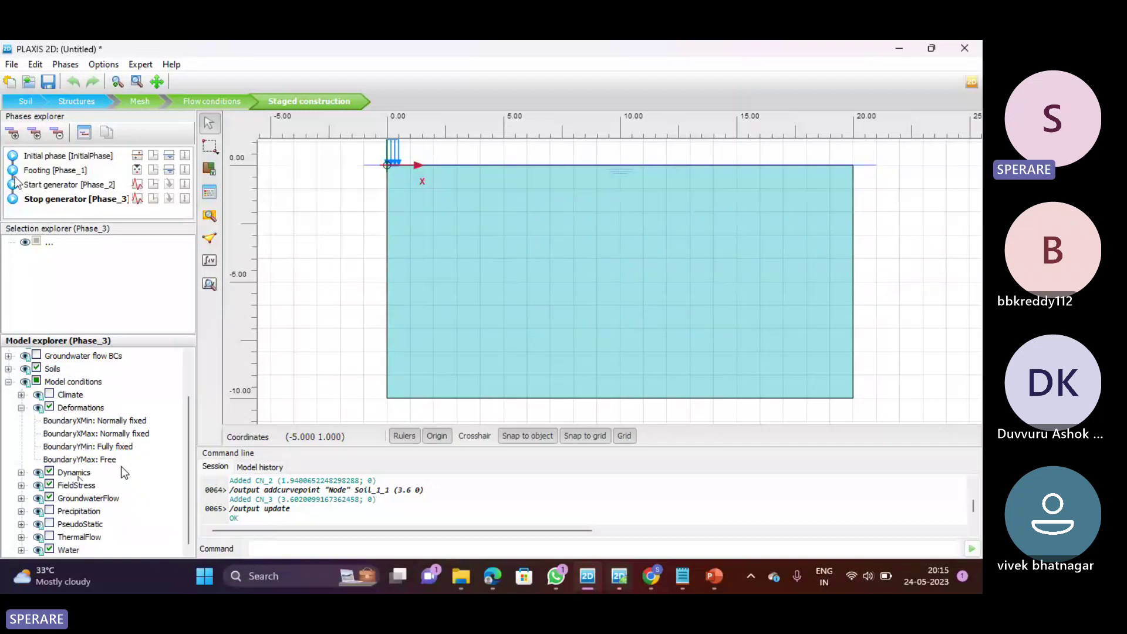
click(30, 172)
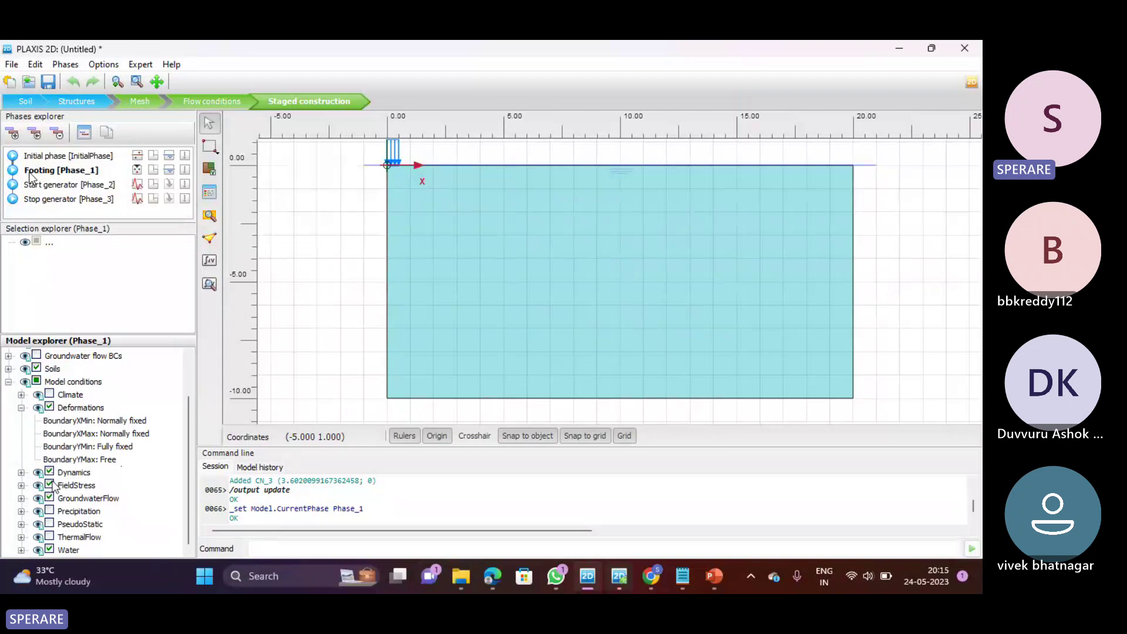
click(44, 158)
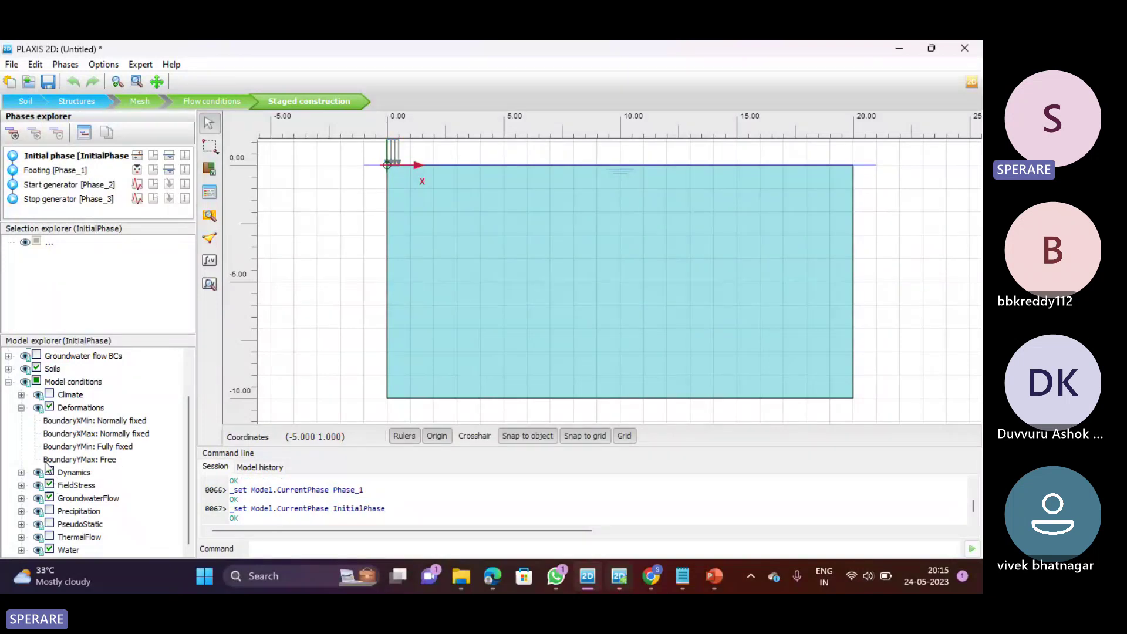
Start a new project without saving the current one, and accept the default project properties
click(9, 81)
click(519, 328)
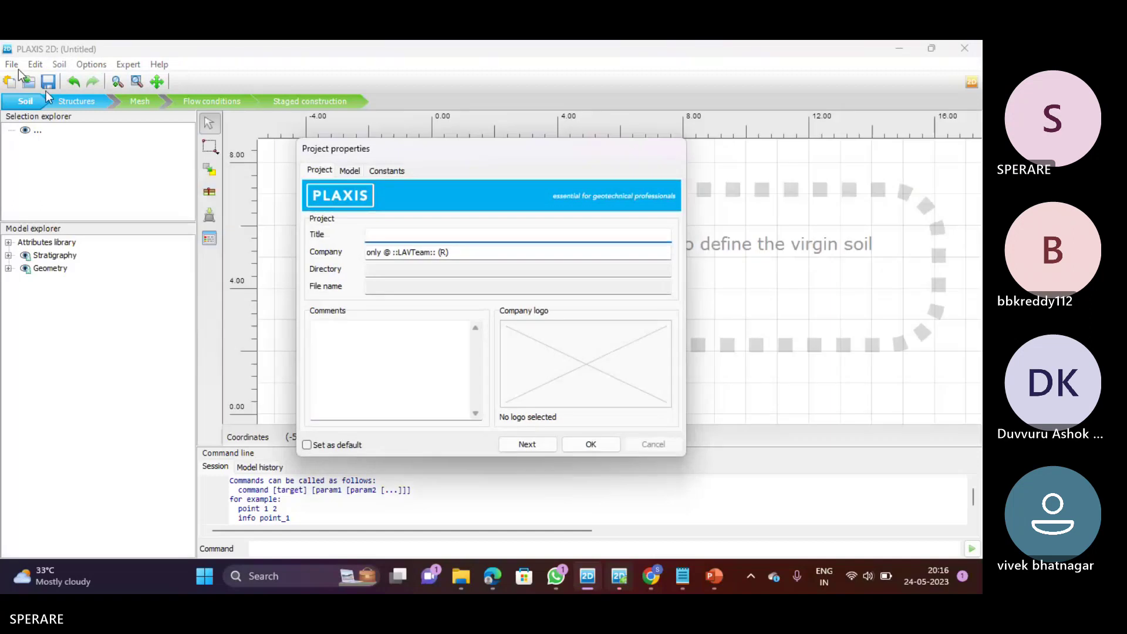
click(583, 448)
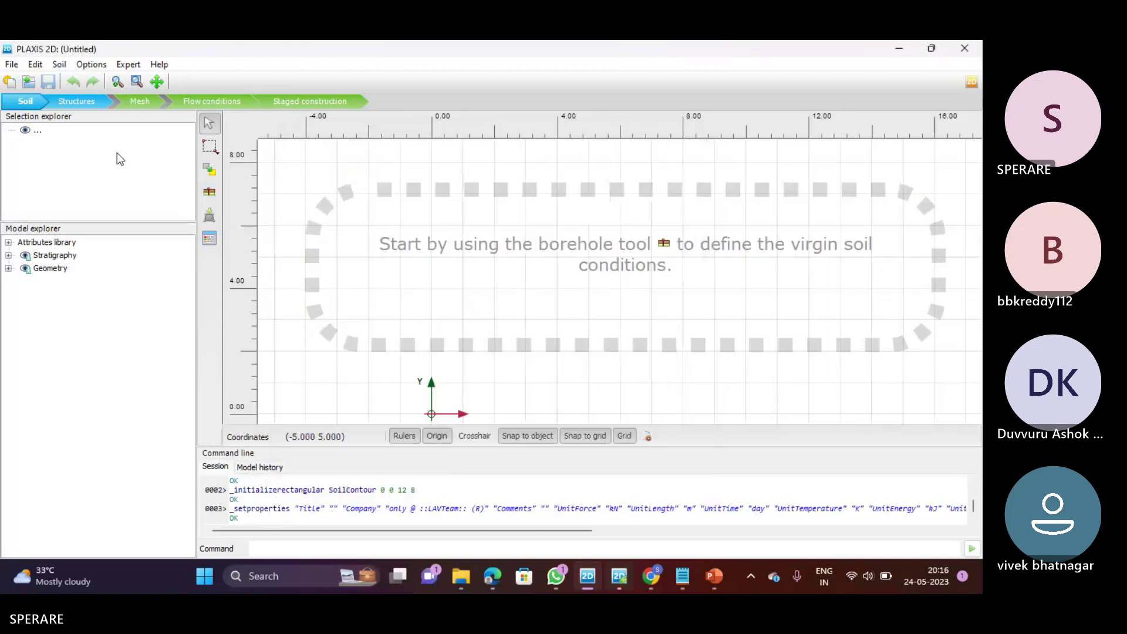
Create a borehole at the origin (x = 0) and set the bottom of its soil layer to -50 m
click(209, 194)
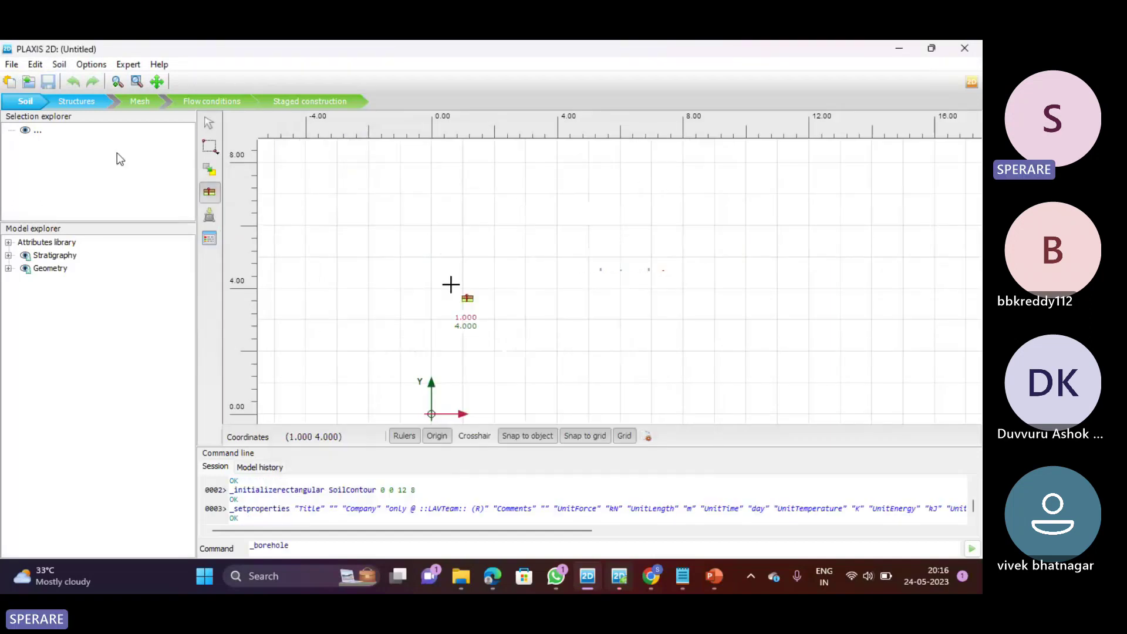
scroll(490, 254, up, 3)
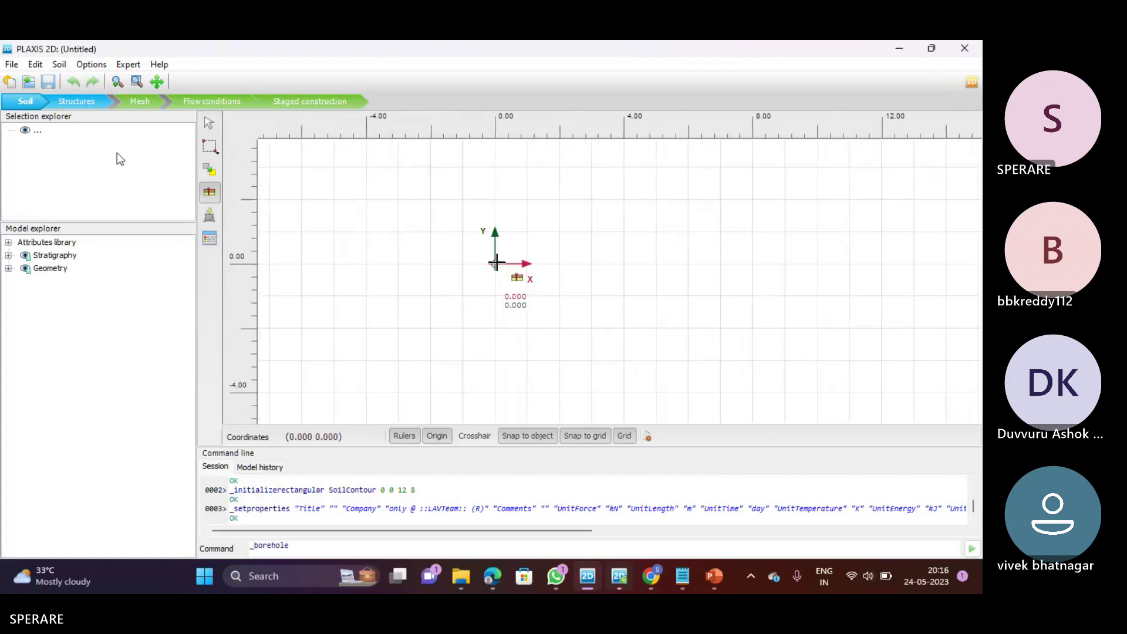
click(494, 263)
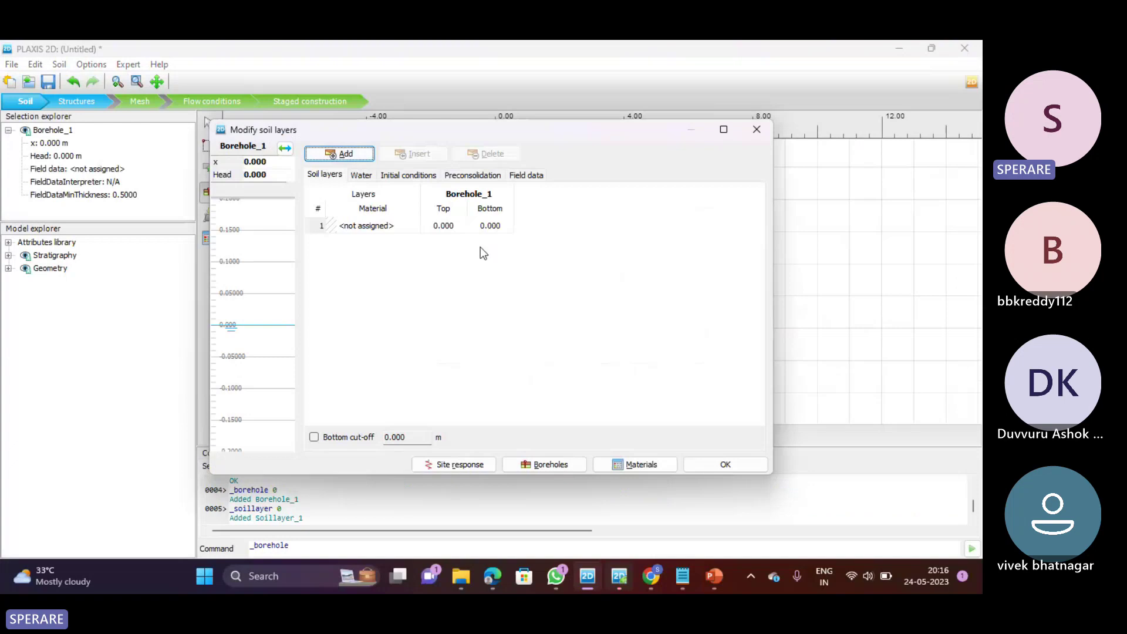
click(488, 226)
text(-50)
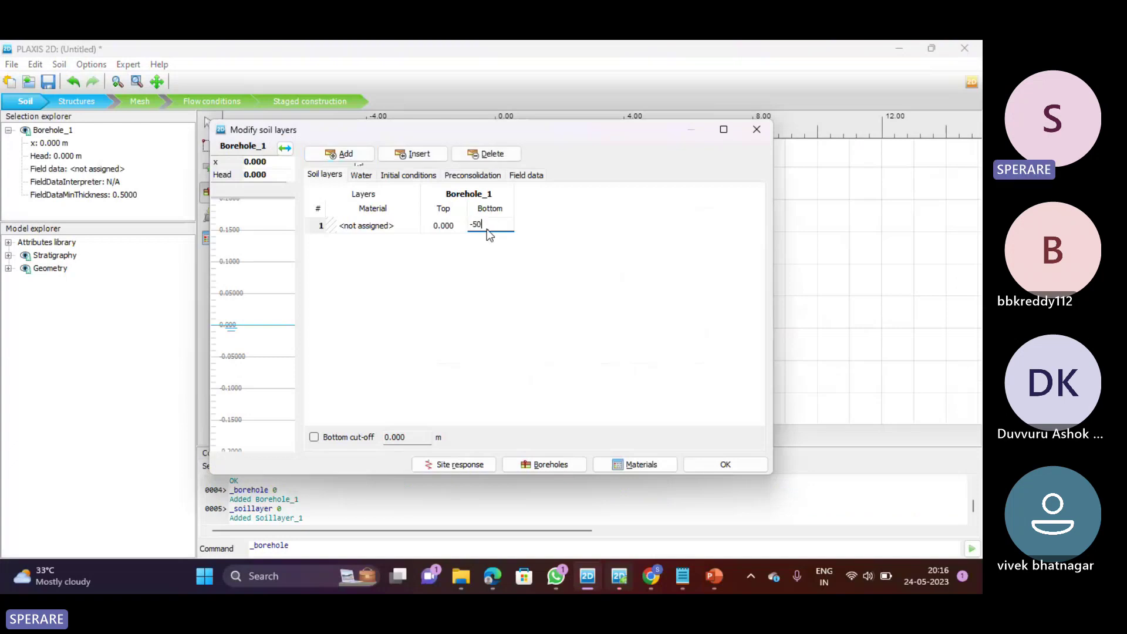
key(Tab)
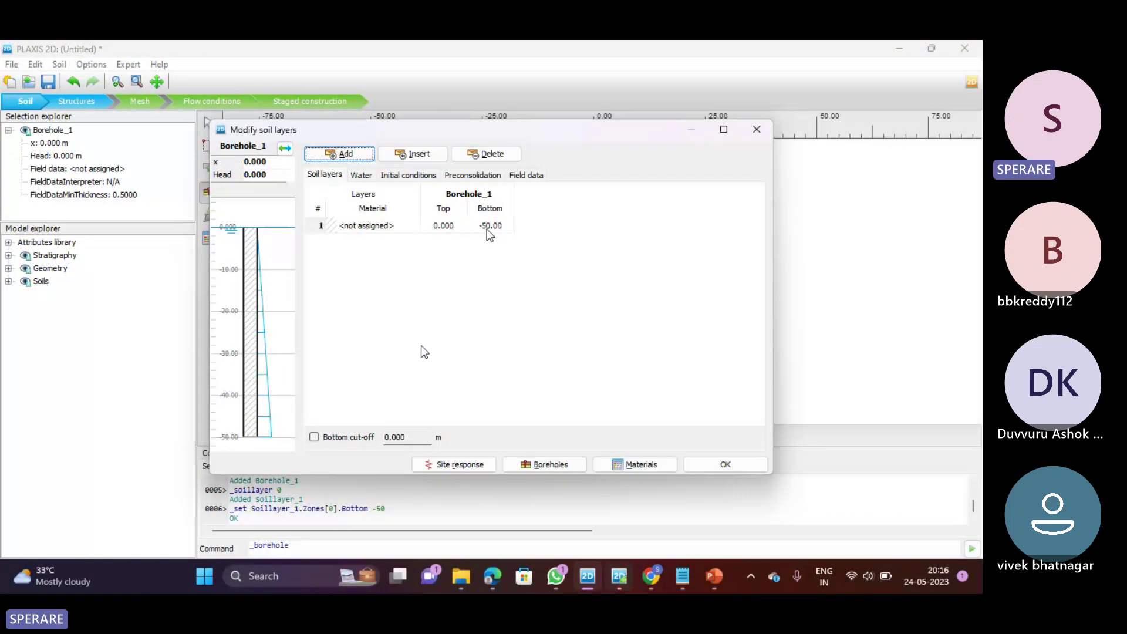
Copy the Sand material from the global soil materials into the project materials
click(633, 464)
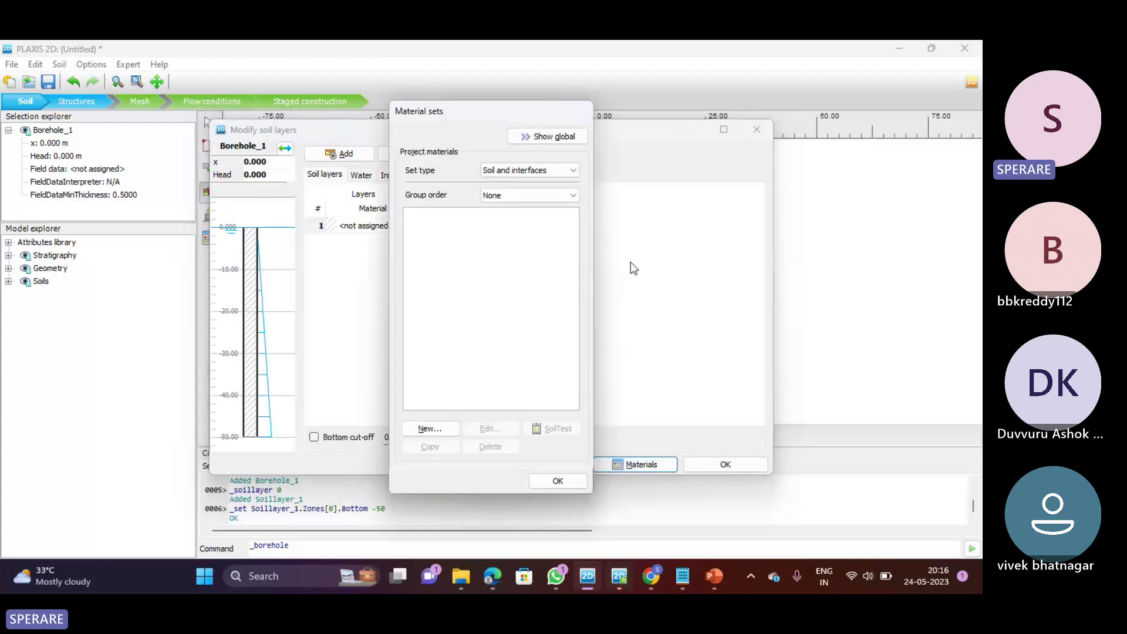
click(545, 136)
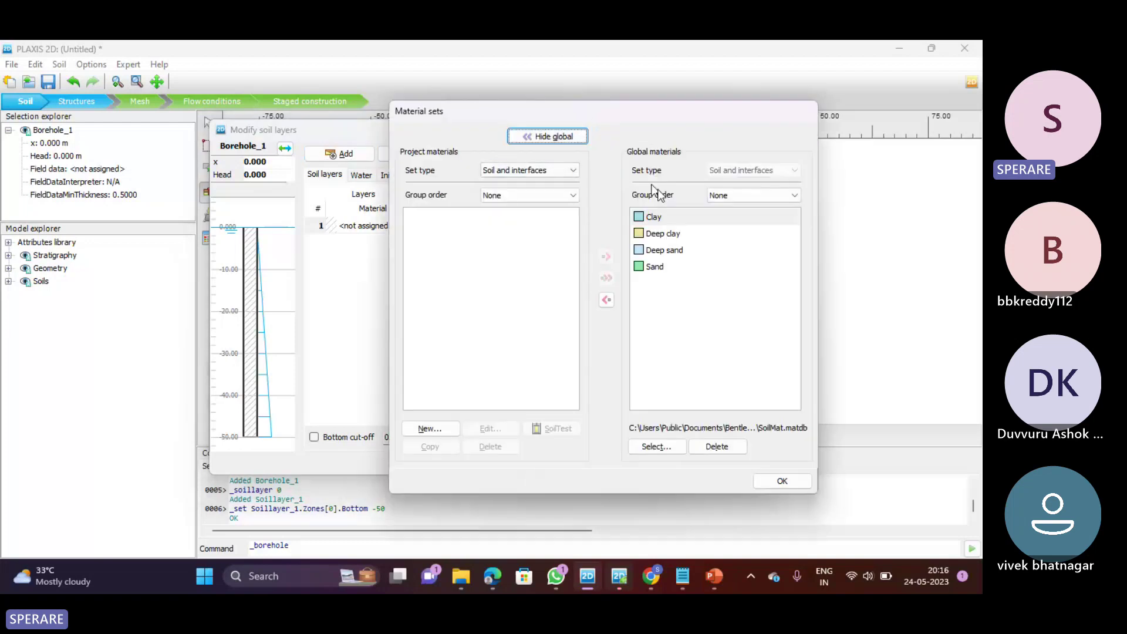
click(656, 265)
click(606, 300)
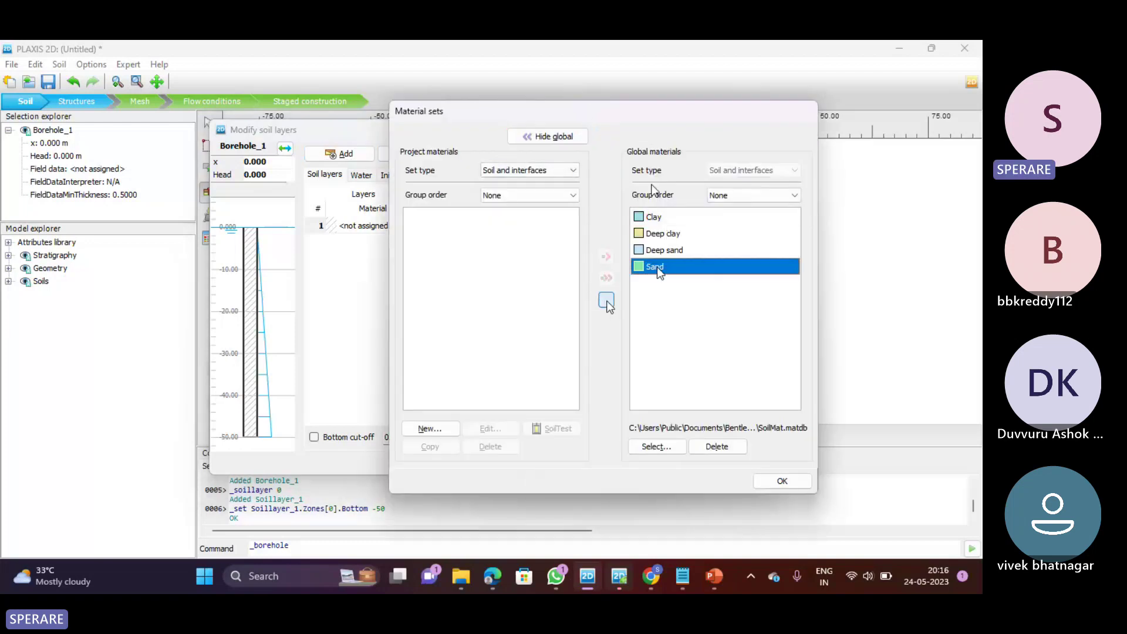
click(781, 480)
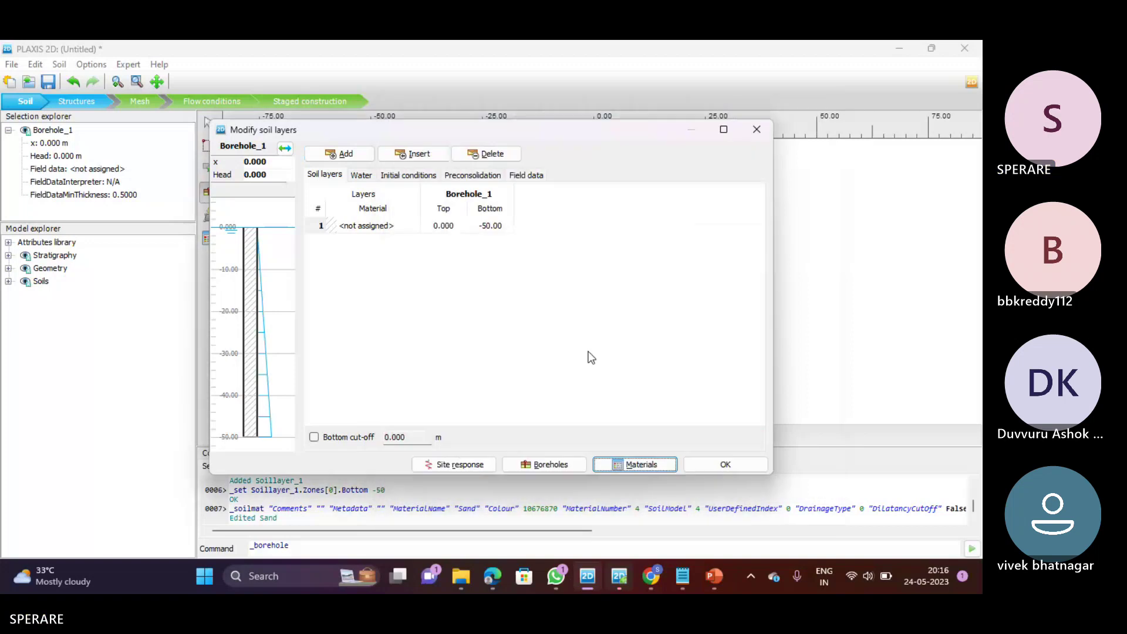
Assign the Sand material to the borehole's soil layer and accept the soil layer definition
click(398, 231)
click(413, 225)
click(375, 235)
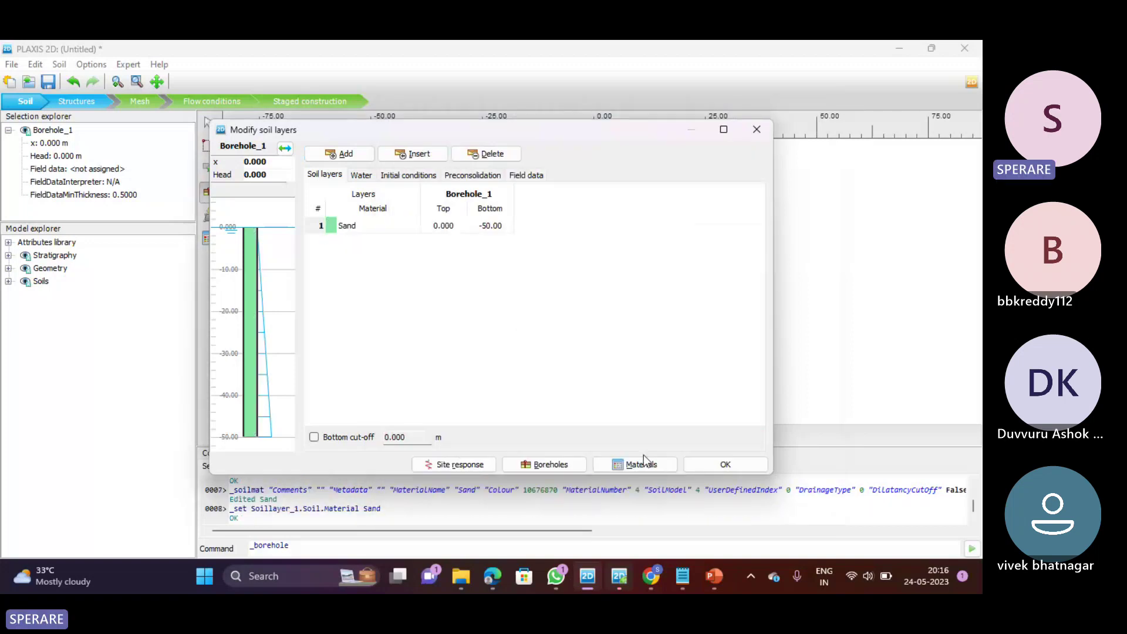
click(711, 466)
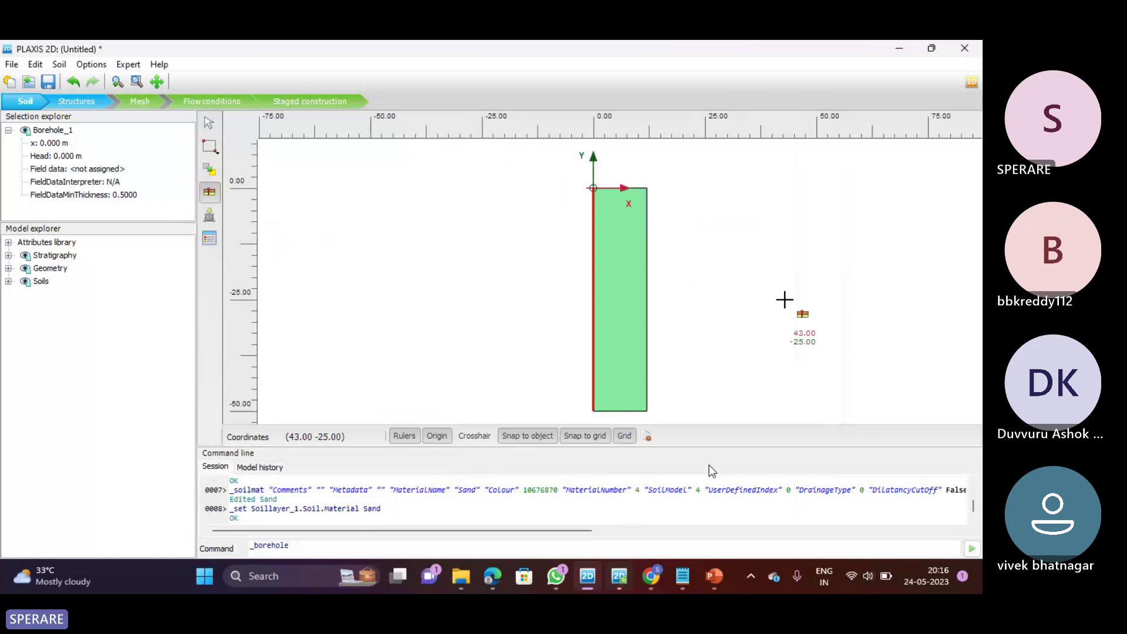
Extend the model contour in the project properties by setting x max to 150 m
click(12, 66)
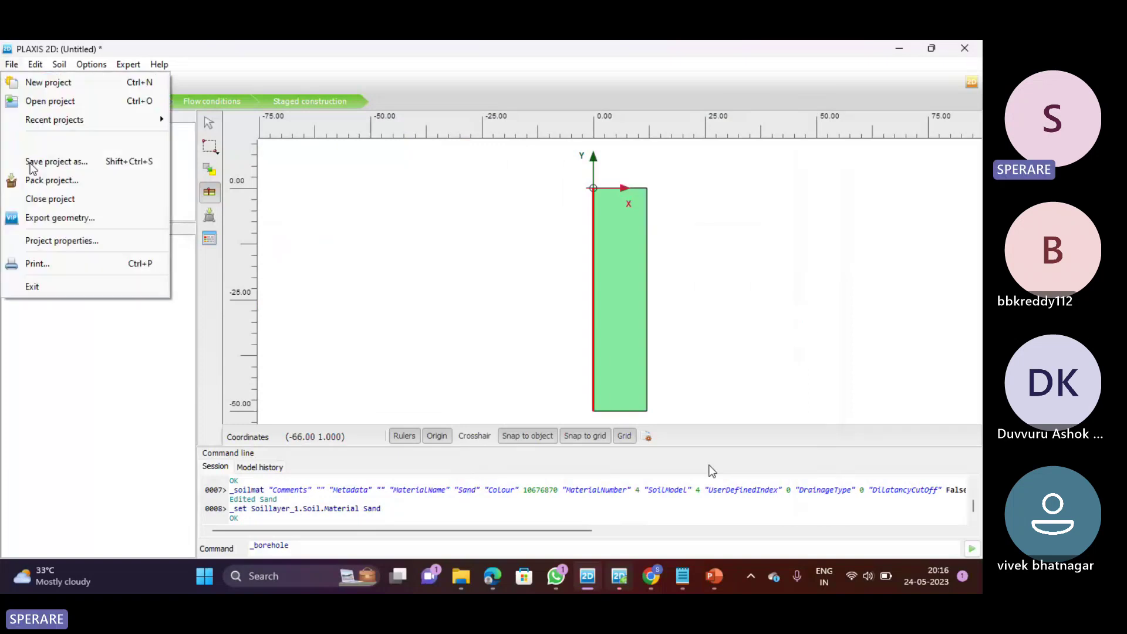
click(48, 246)
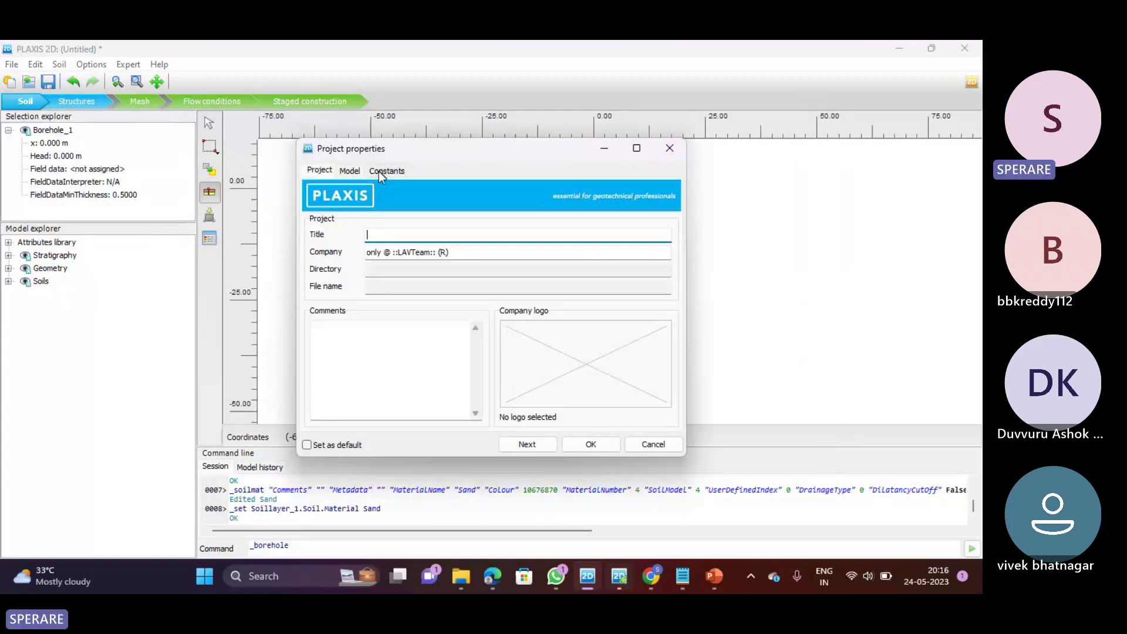
click(351, 172)
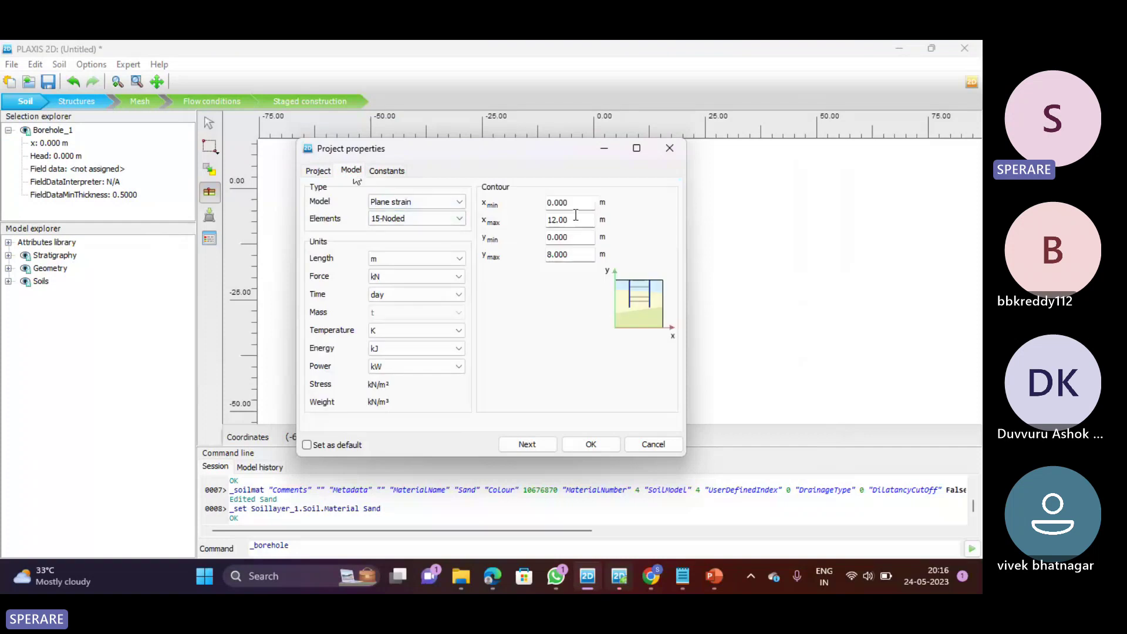
drag(575, 218, 537, 226)
text(50)
double_click(562, 218)
text(150)
key(Return)
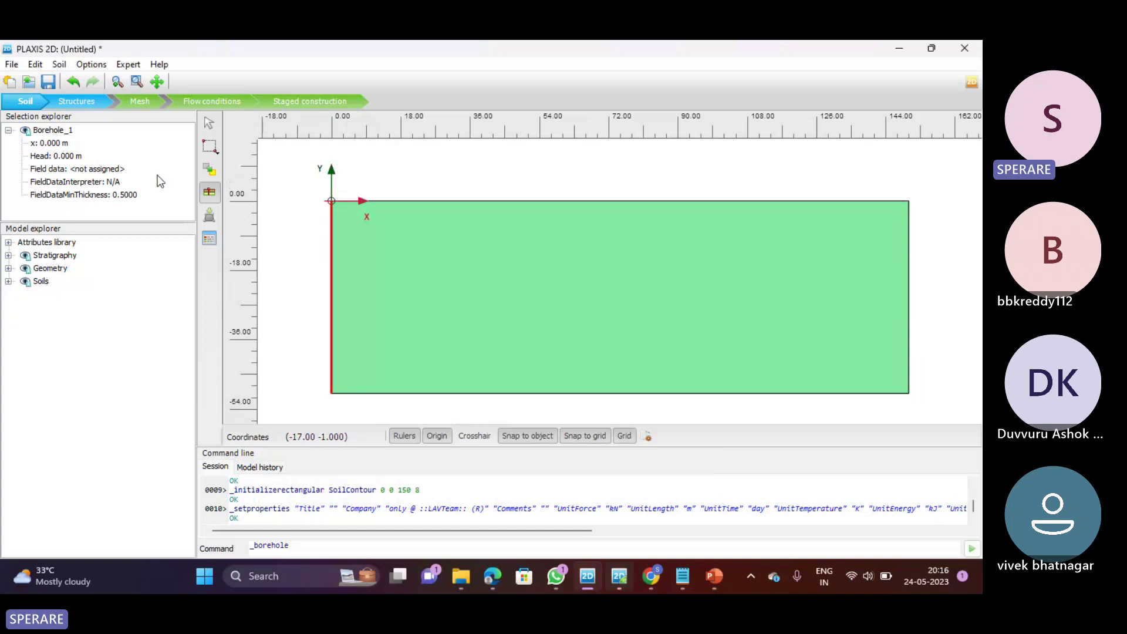
In the structures stage, create a line load on the ground surface from (60, 0) to (95, 0)
click(89, 106)
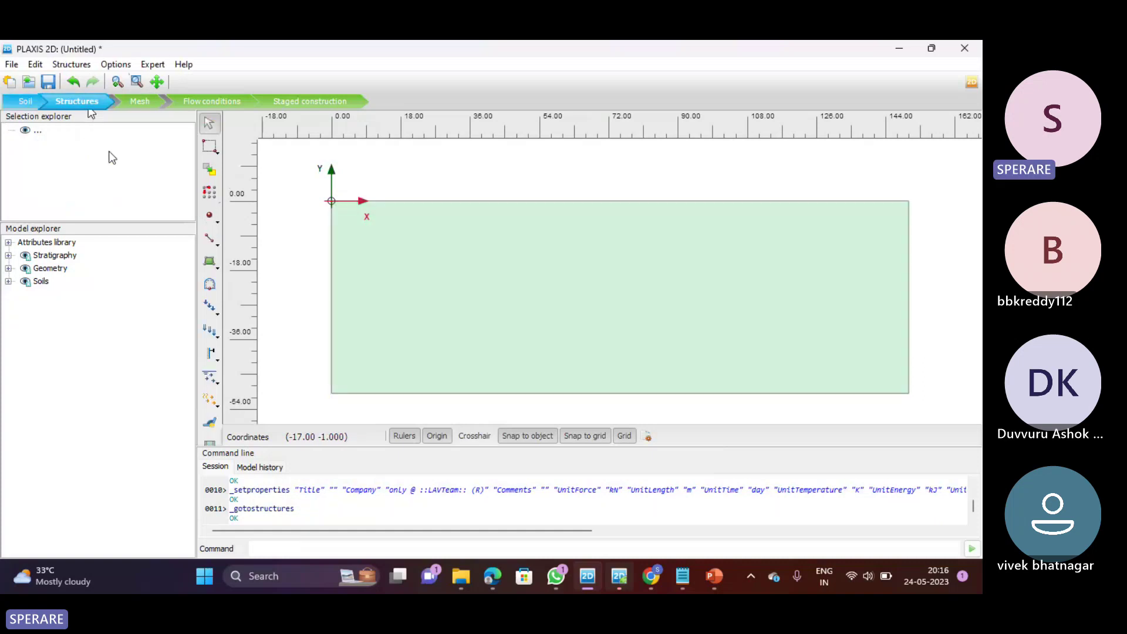
click(214, 241)
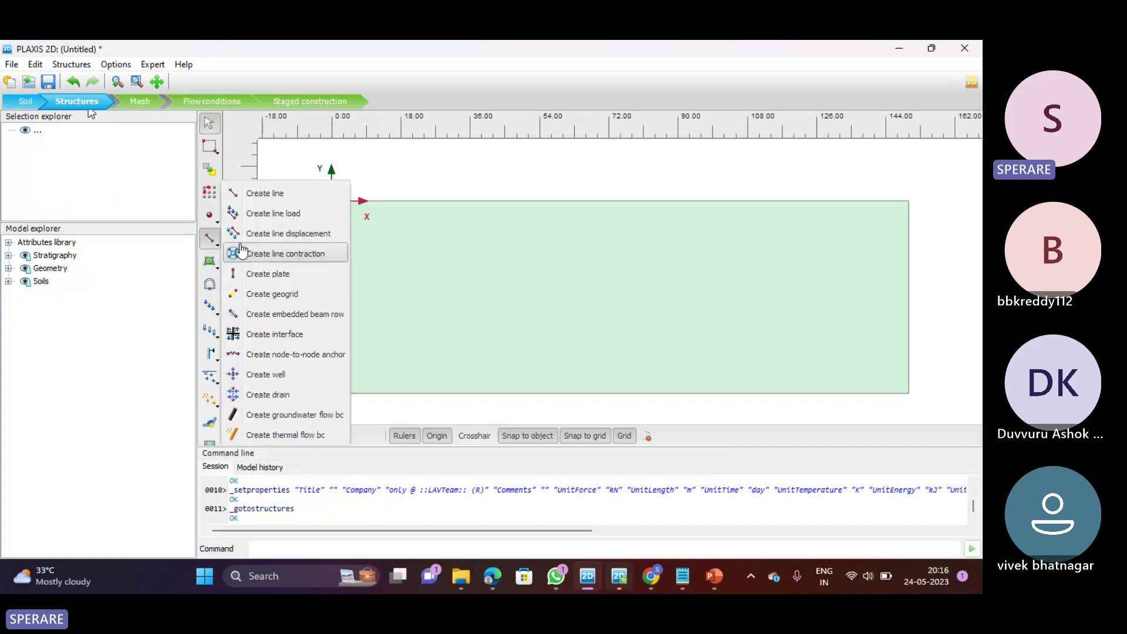
click(271, 215)
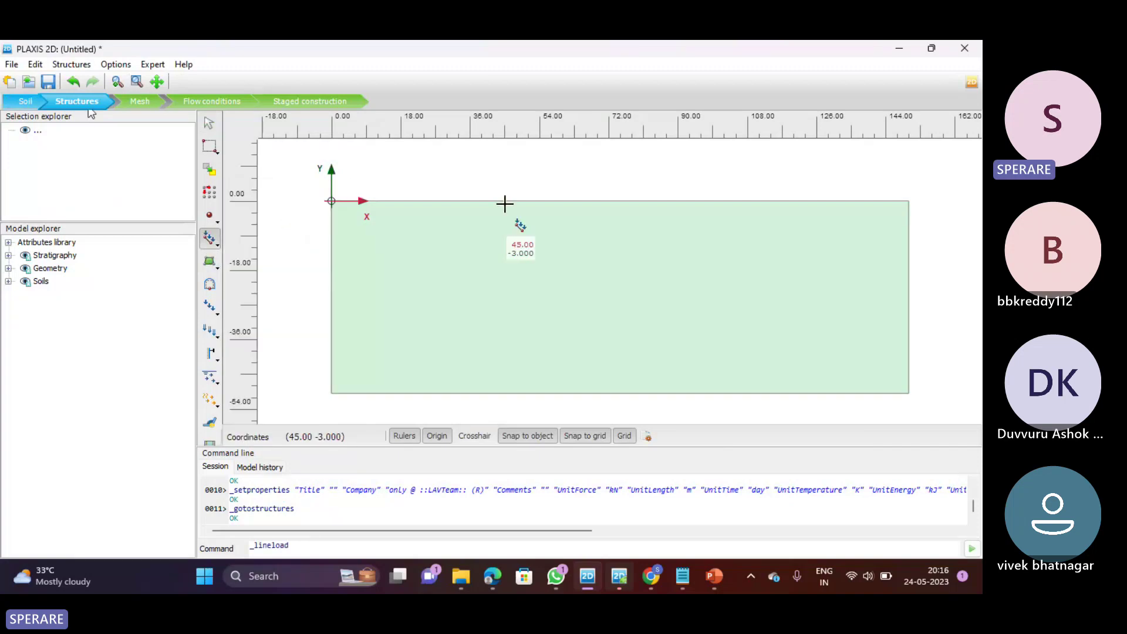
click(562, 201)
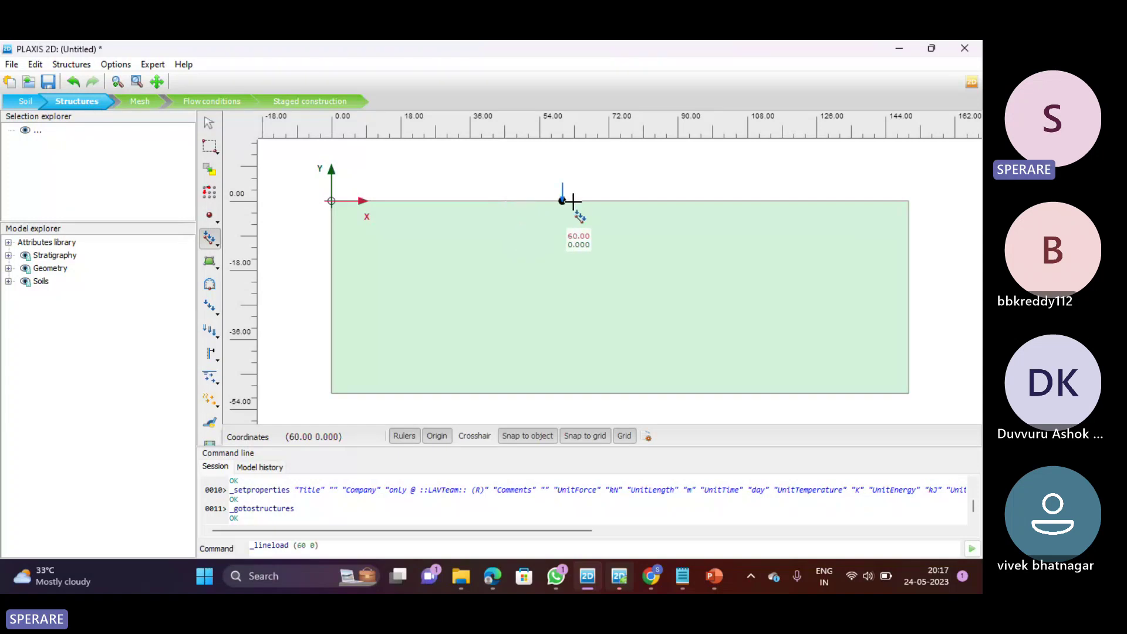
click(698, 201)
key(Escape)
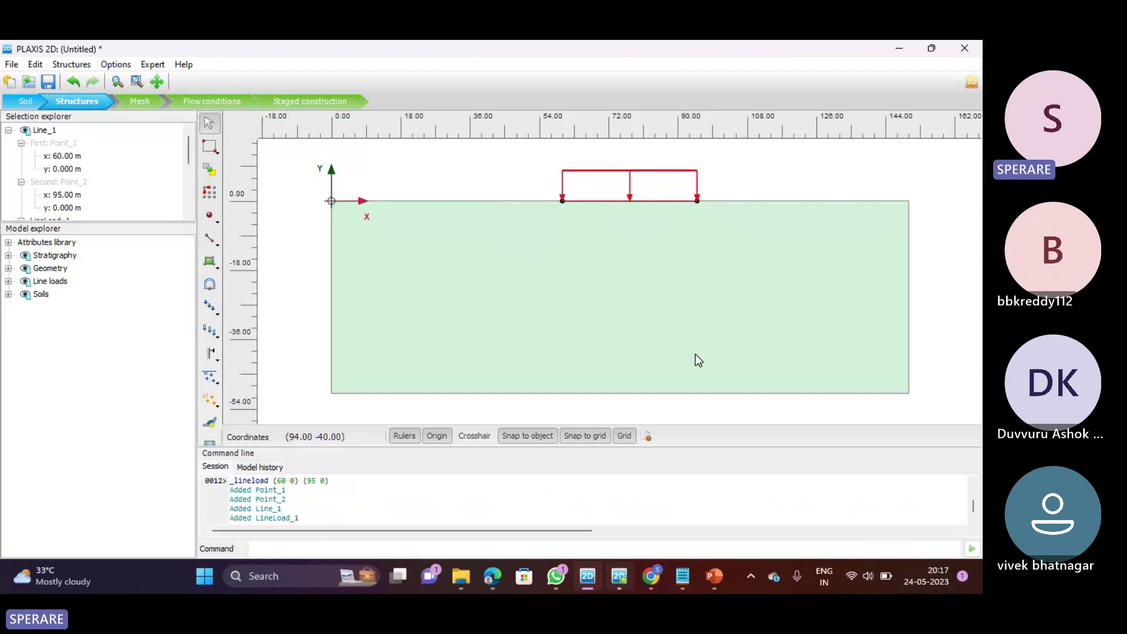
Select the line load and enlarge its property list to examine the static and dynamic load components
click(756, 186)
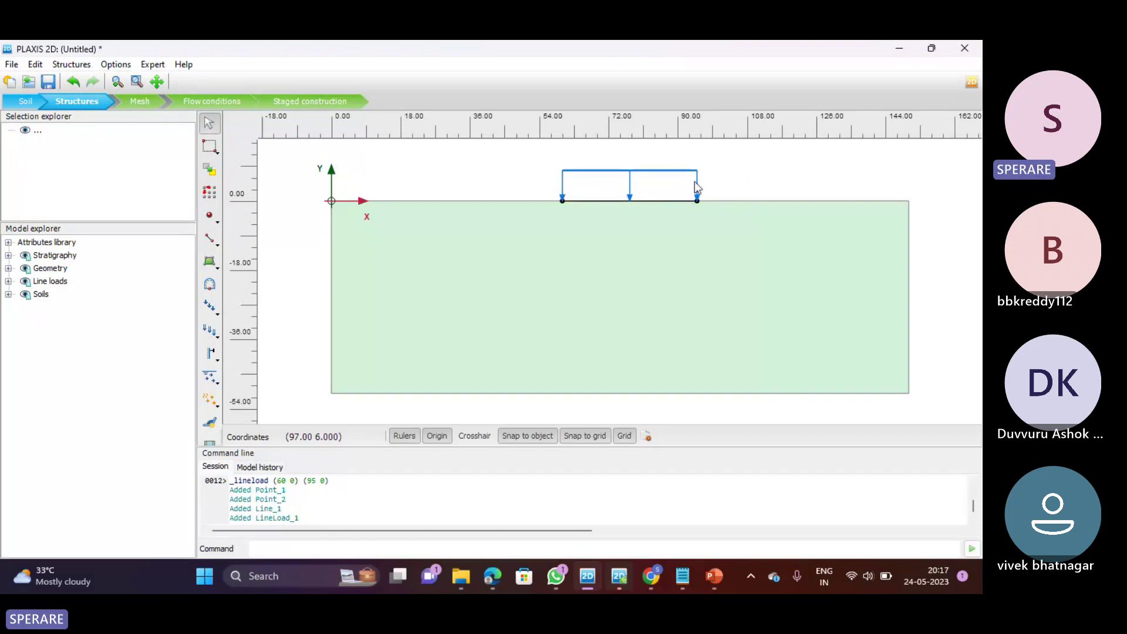
click(678, 172)
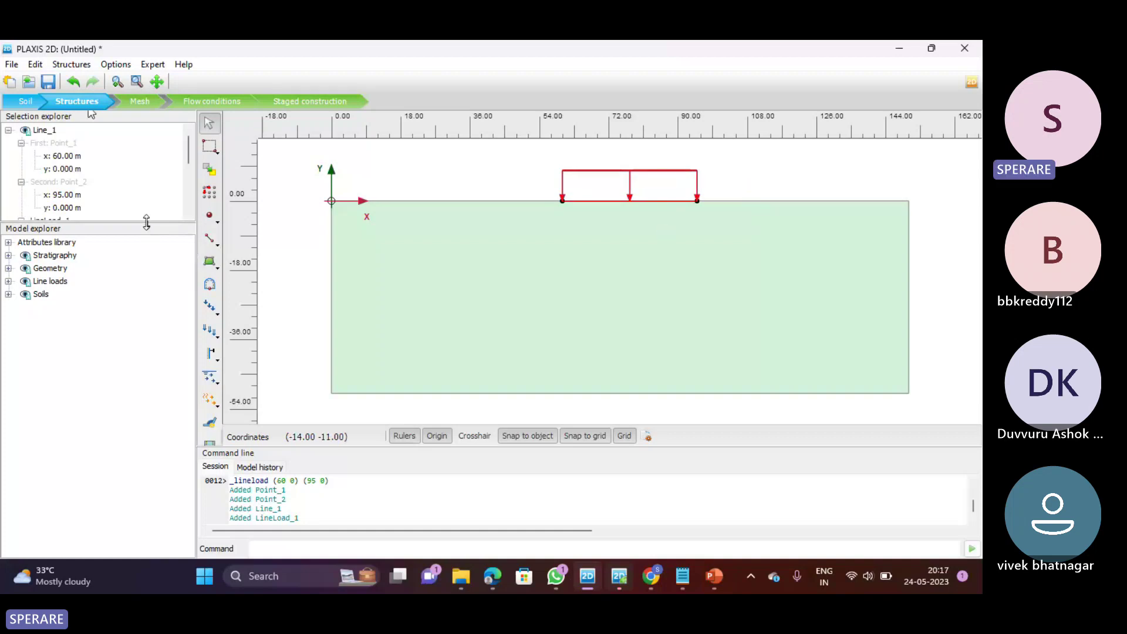
drag(146, 222, 140, 361)
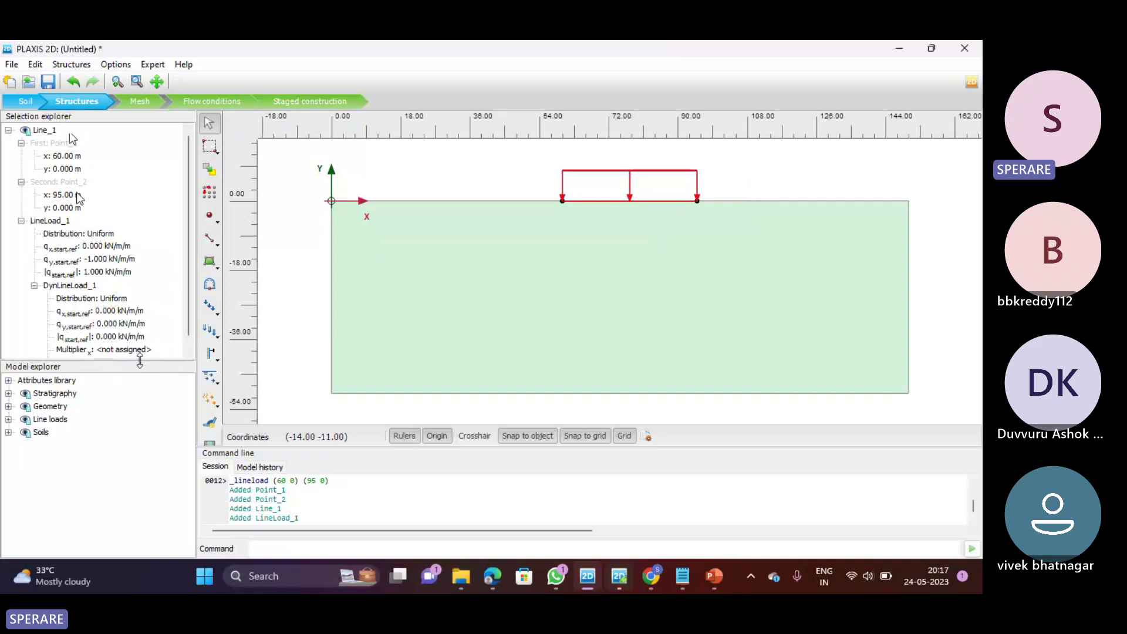
scroll(70, 133, down, 1)
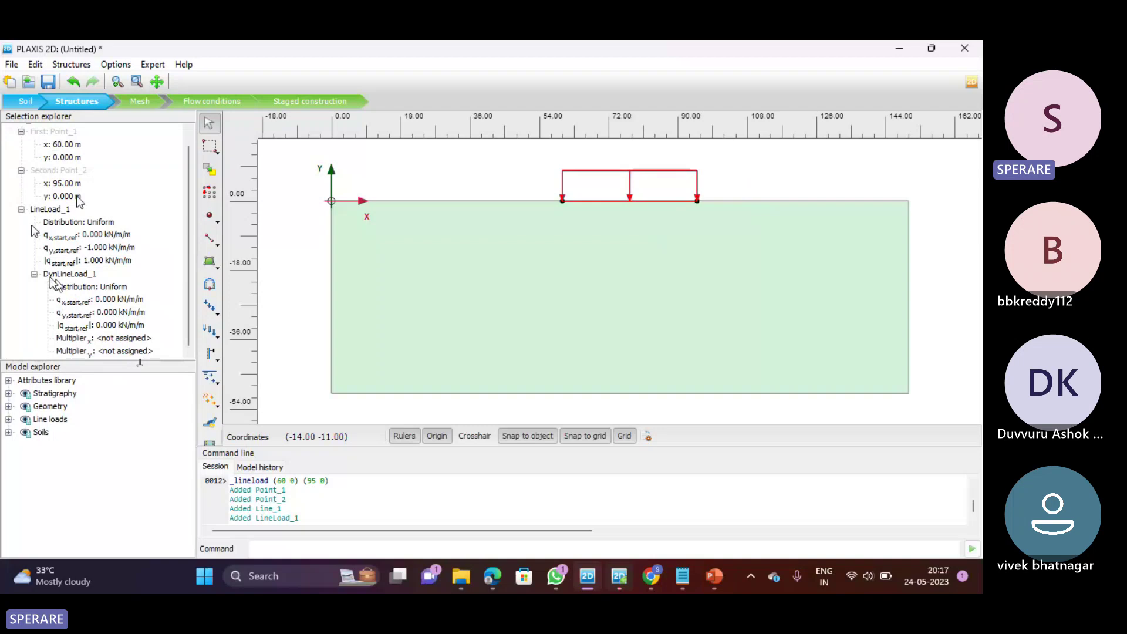
Set the static line load's horizontal component qx,start,ref to 1 kN/m/m
click(98, 235)
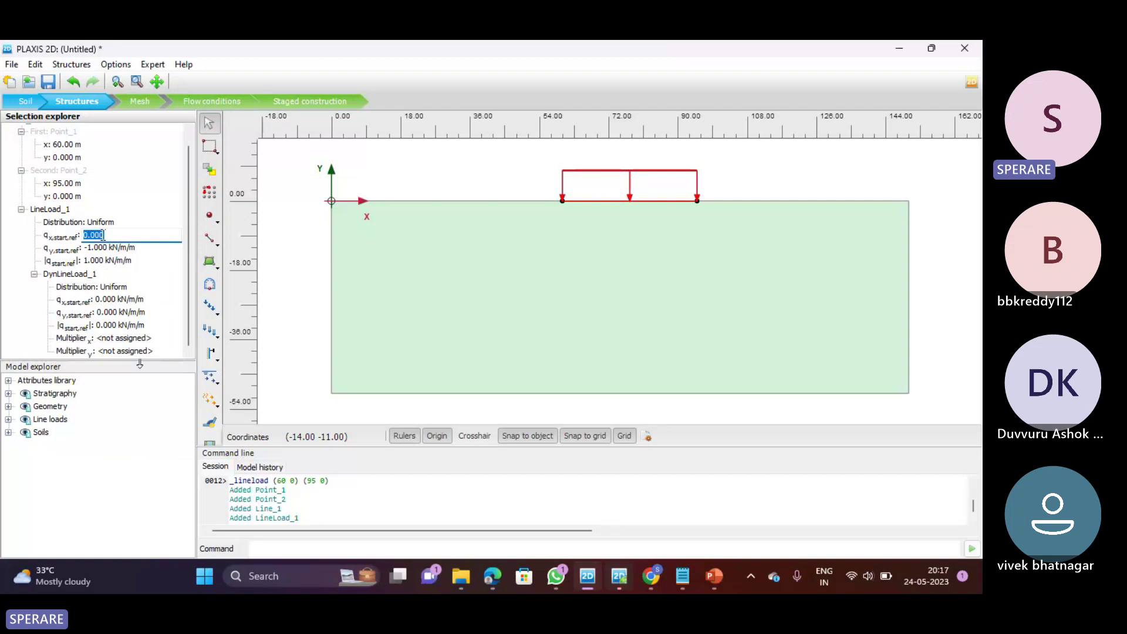
text(-1)
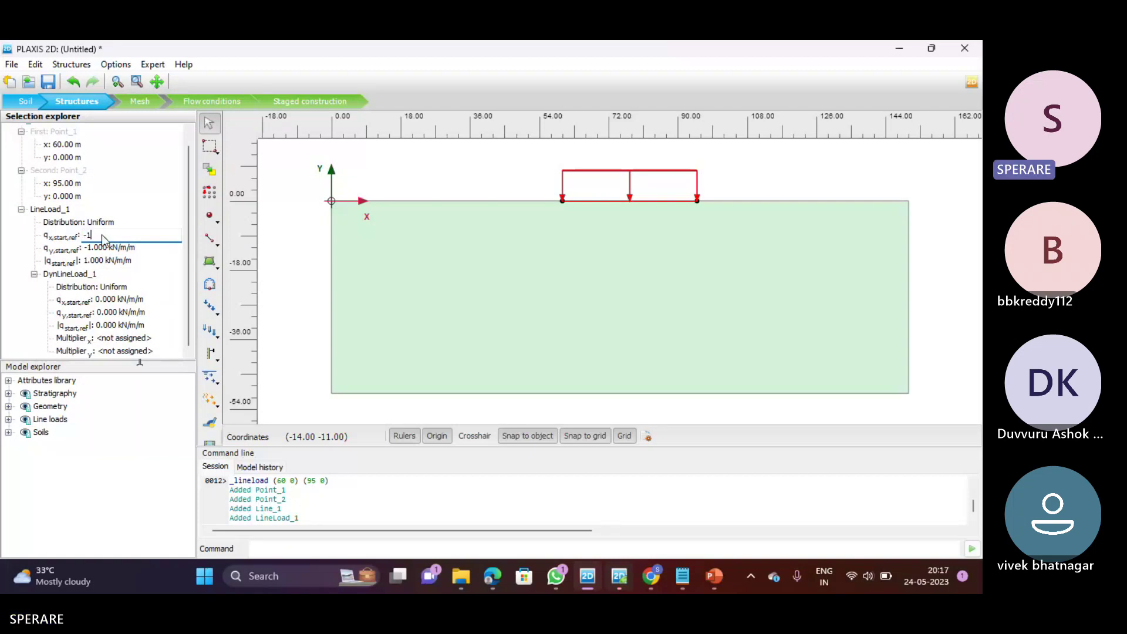
key(Tab)
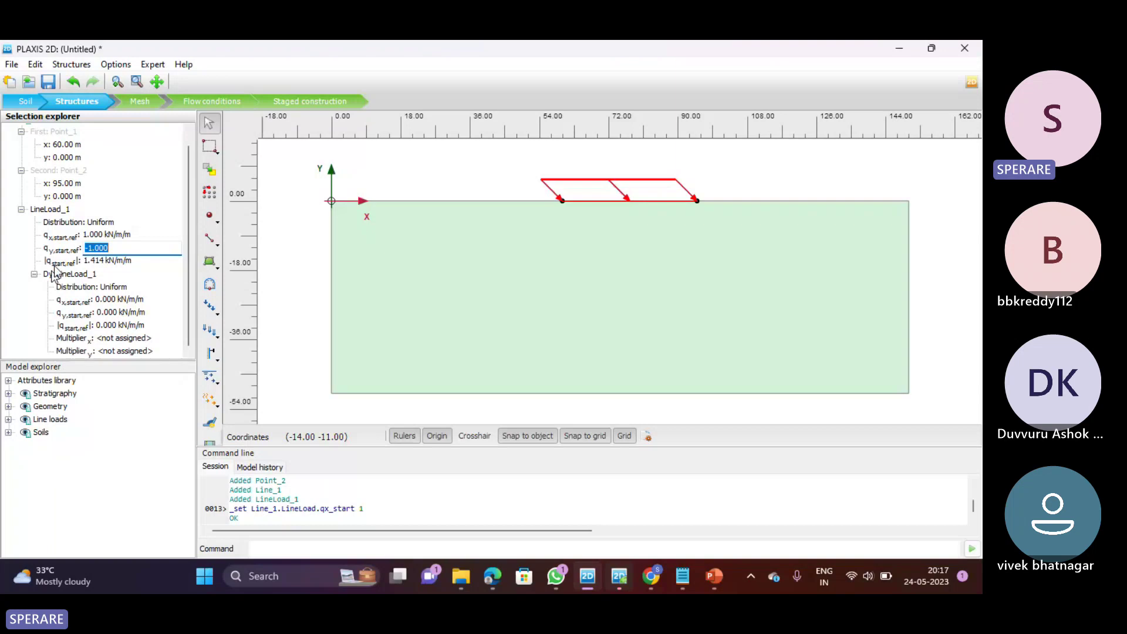
Reset the static line load's horizontal component qx,start,ref to 0 kN/m/m
click(95, 235)
click(97, 235)
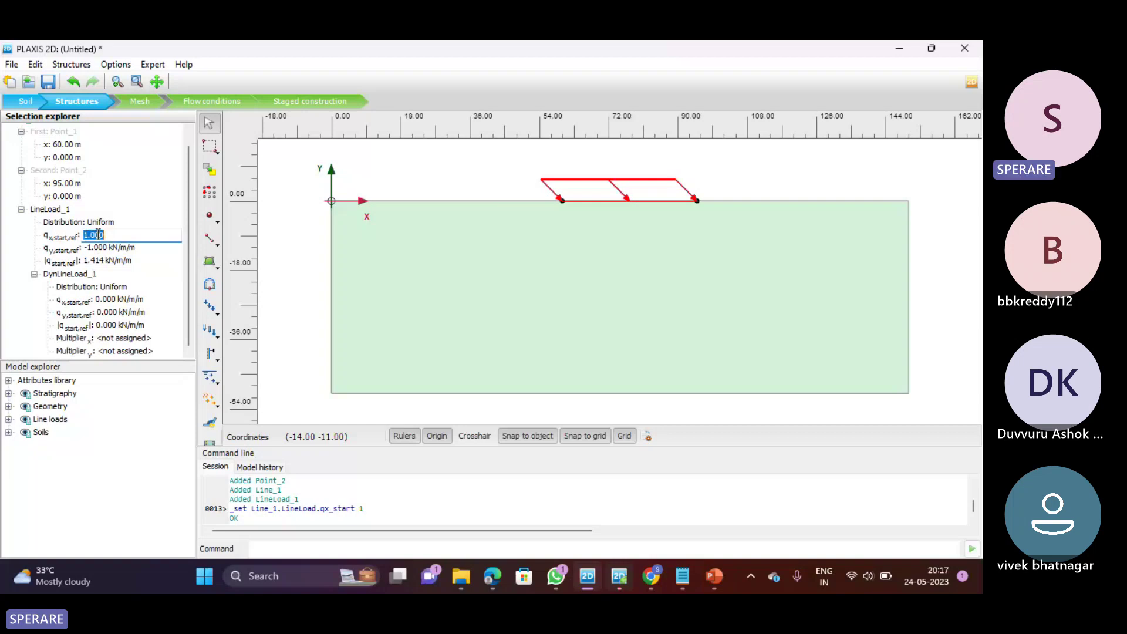
text(0)
key(Tab)
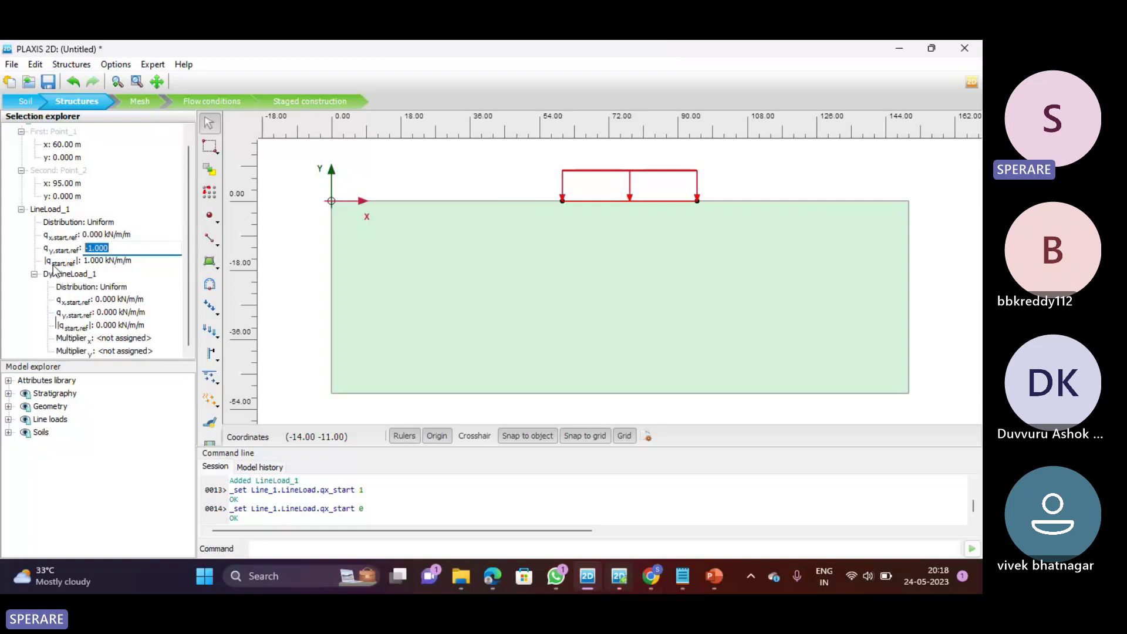
Keep the dynamic line load's distribution uniform and set its vertical component qy,start,ref to -1 kN/m/m
click(110, 288)
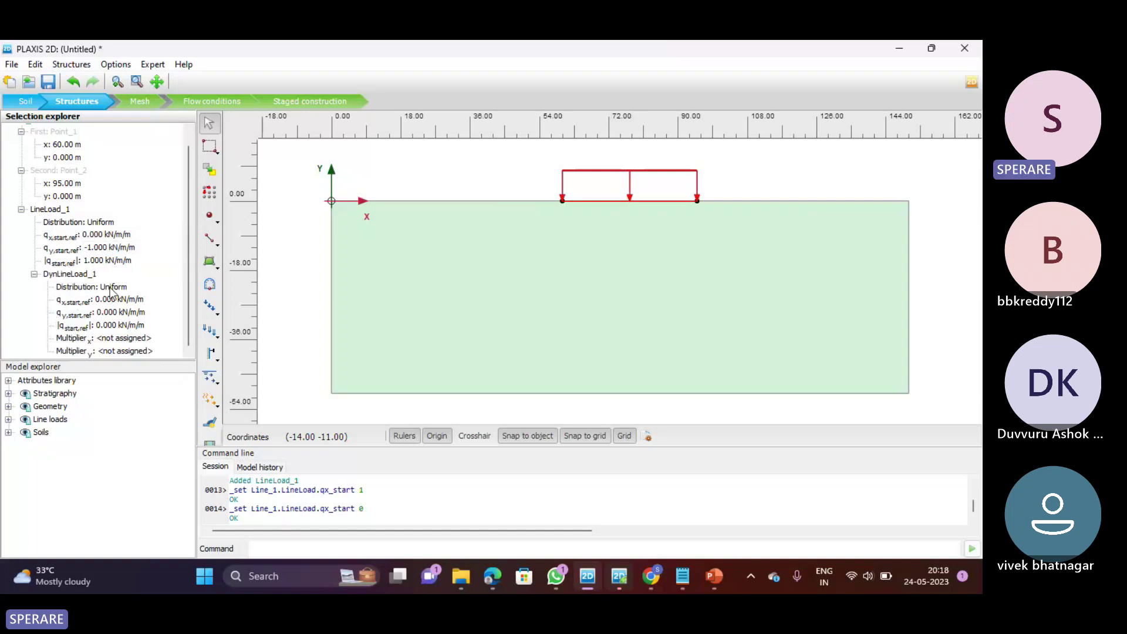
click(110, 288)
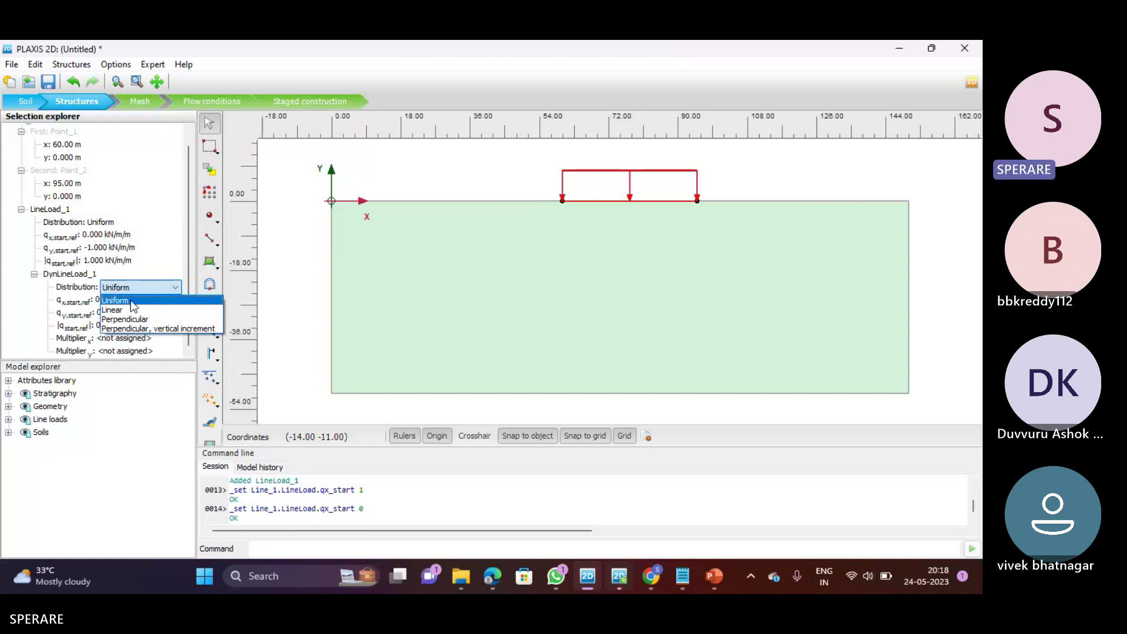
click(134, 310)
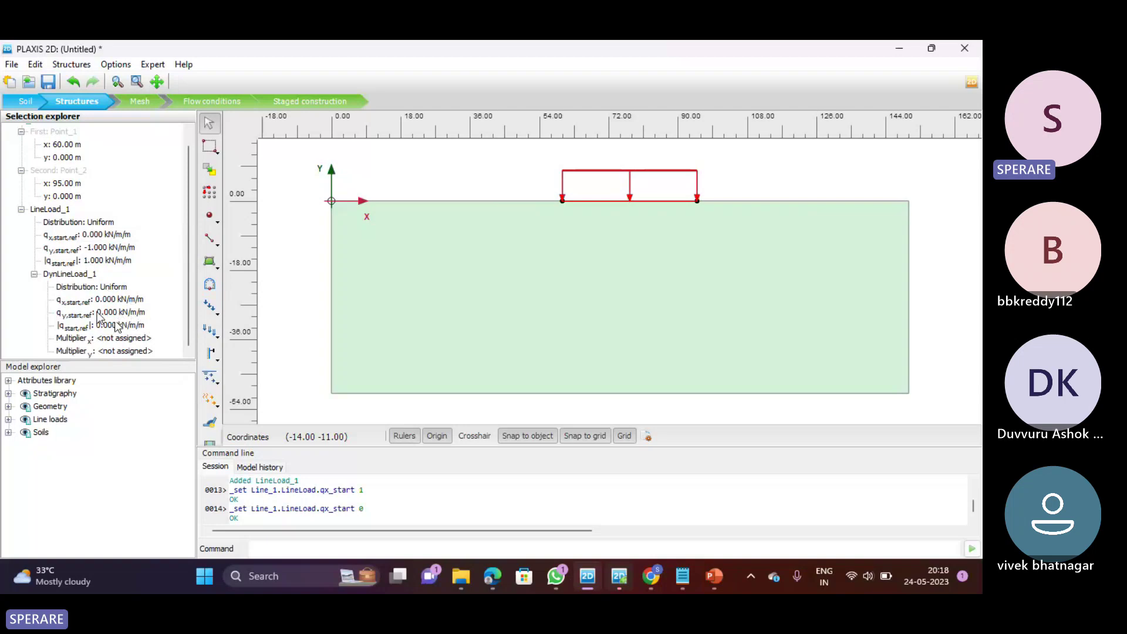
click(130, 286)
click(111, 313)
text(-)
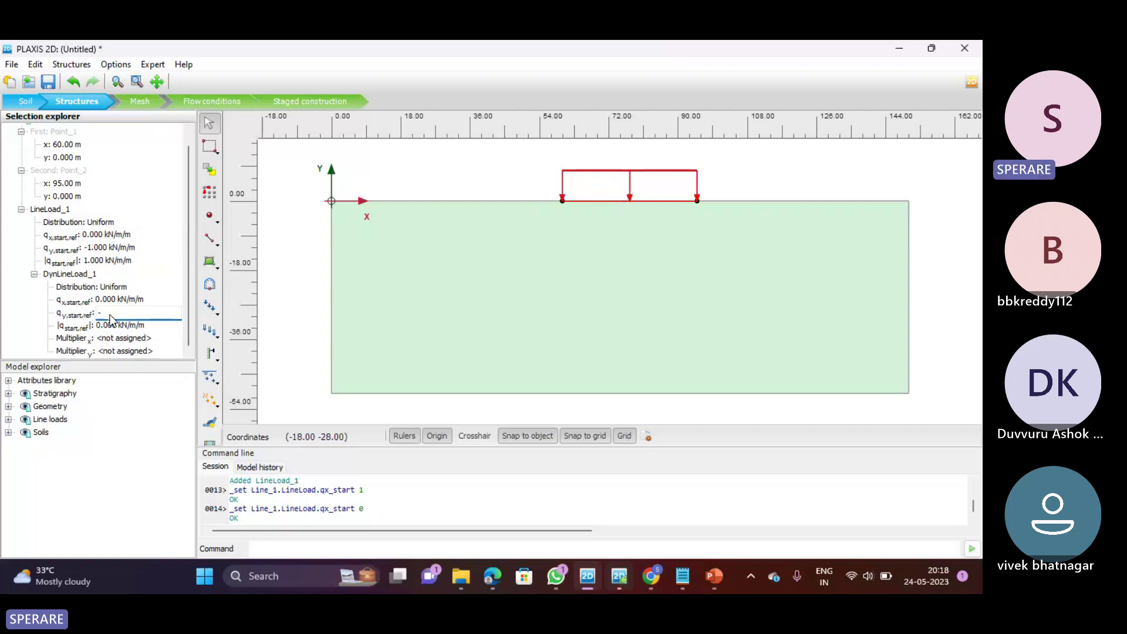
text(1)
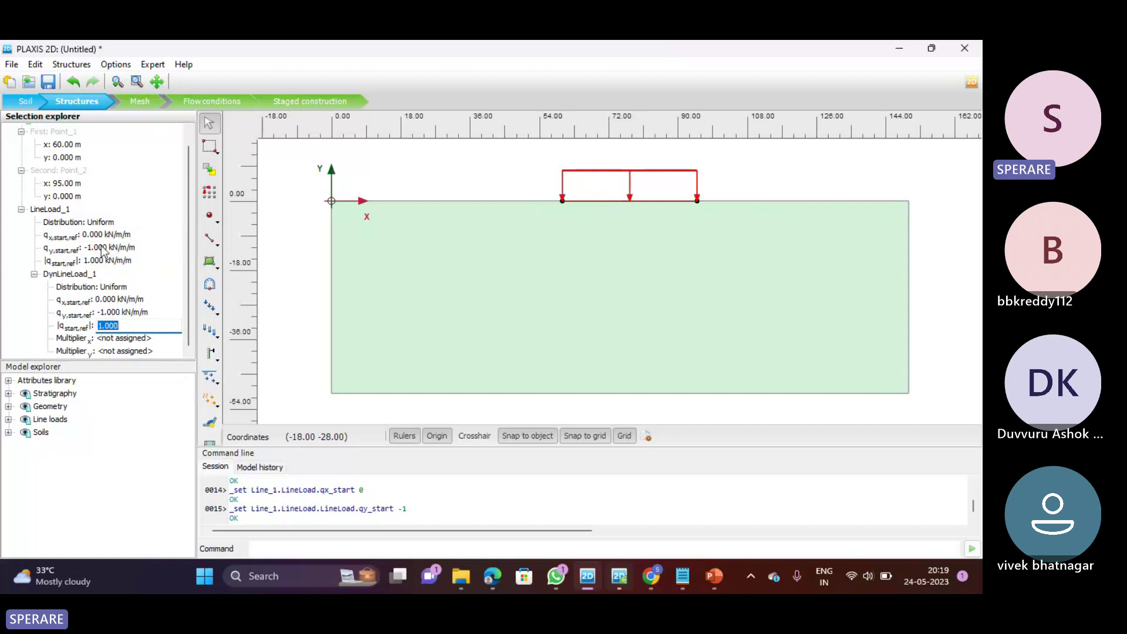
key(Return)
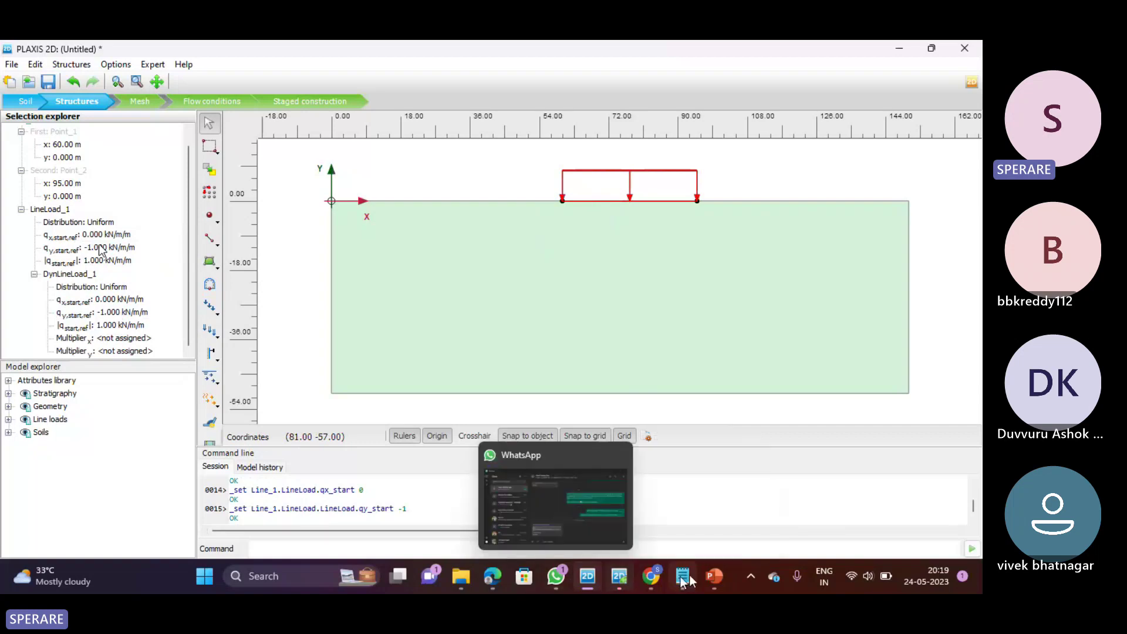
Switch to the PowerPoint presentation and review the slides on dynamic analysis, table signals and boundary conditions
click(713, 576)
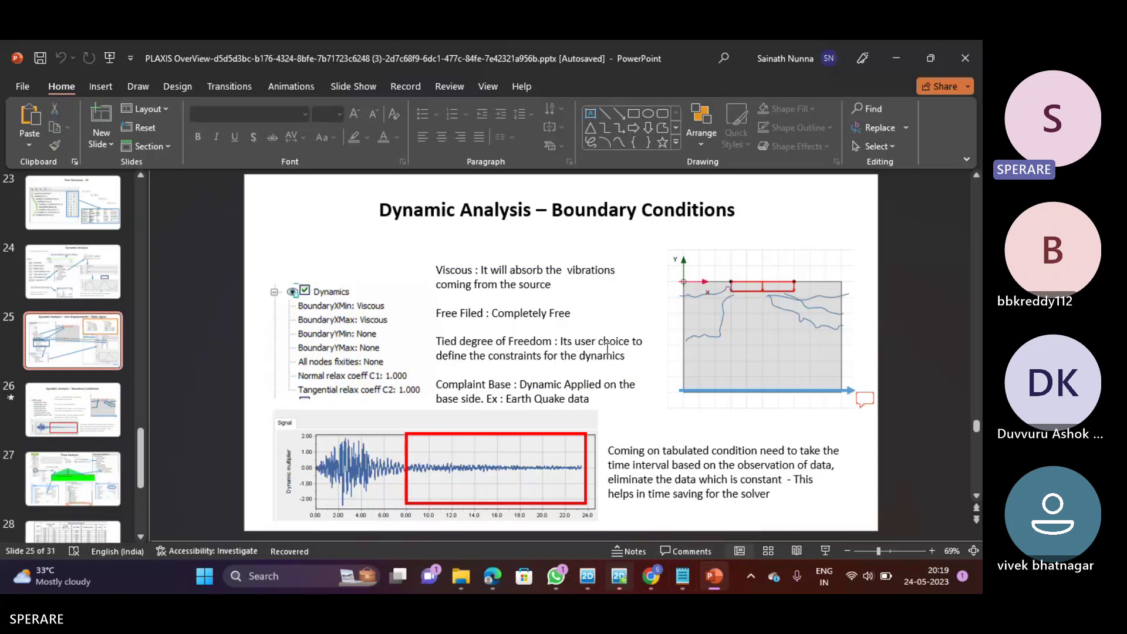
scroll(646, 446, up, 1)
scroll(776, 397, up, 1)
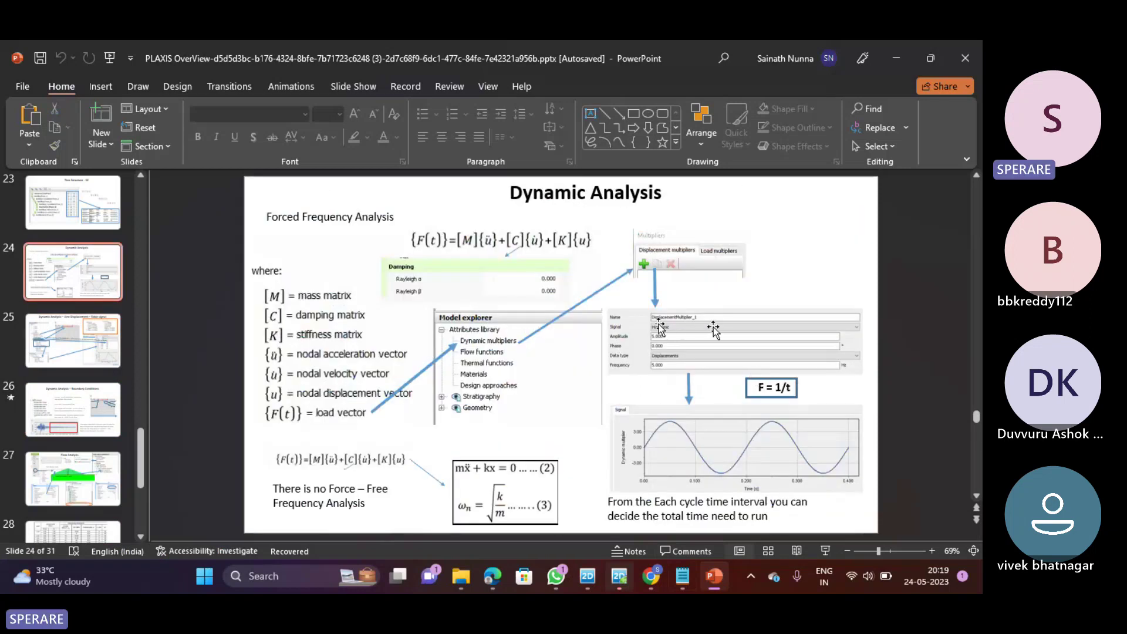
scroll(712, 331, down, 1)
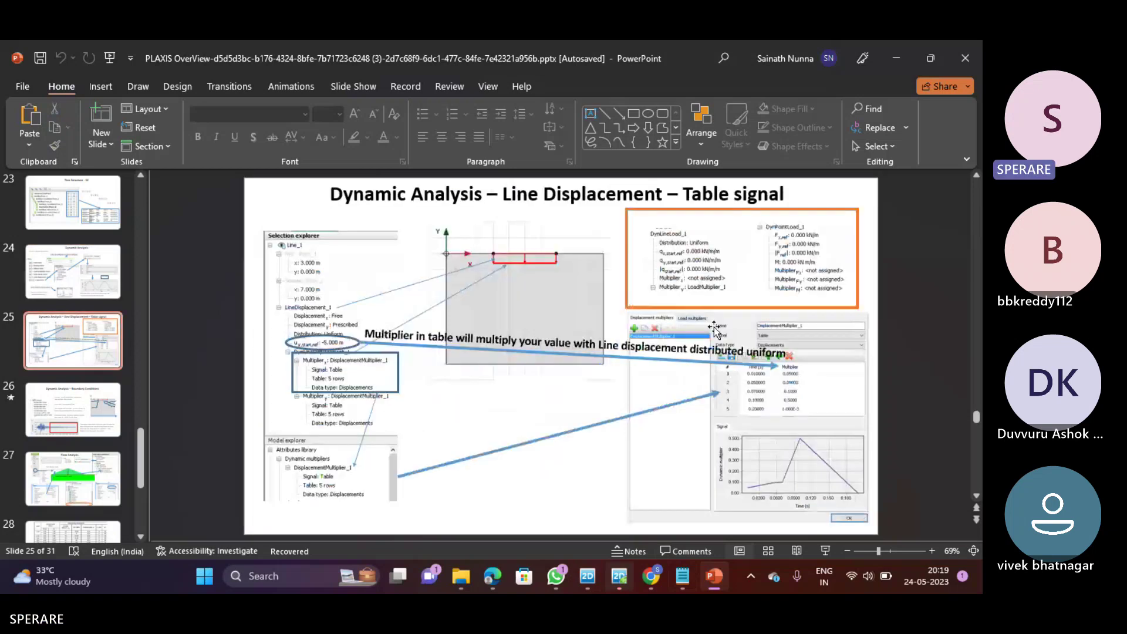
scroll(715, 330, down, 1)
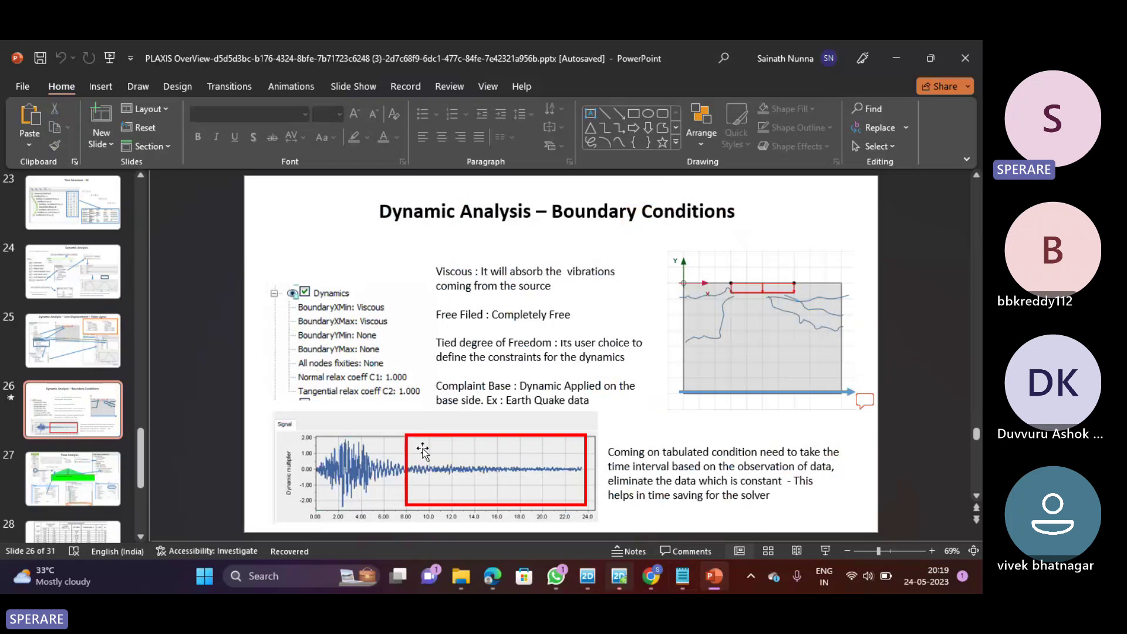
Switch back to PLAXIS 2D and add a displacement multiplier to the dynamic multipliers in the attributes library
click(587, 580)
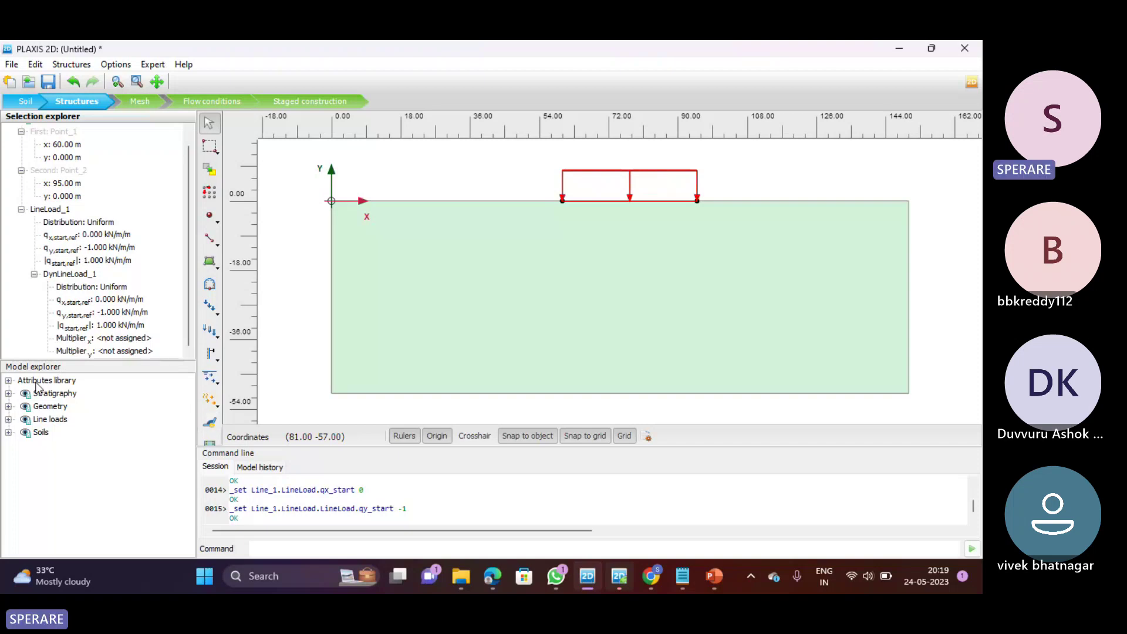
click(9, 381)
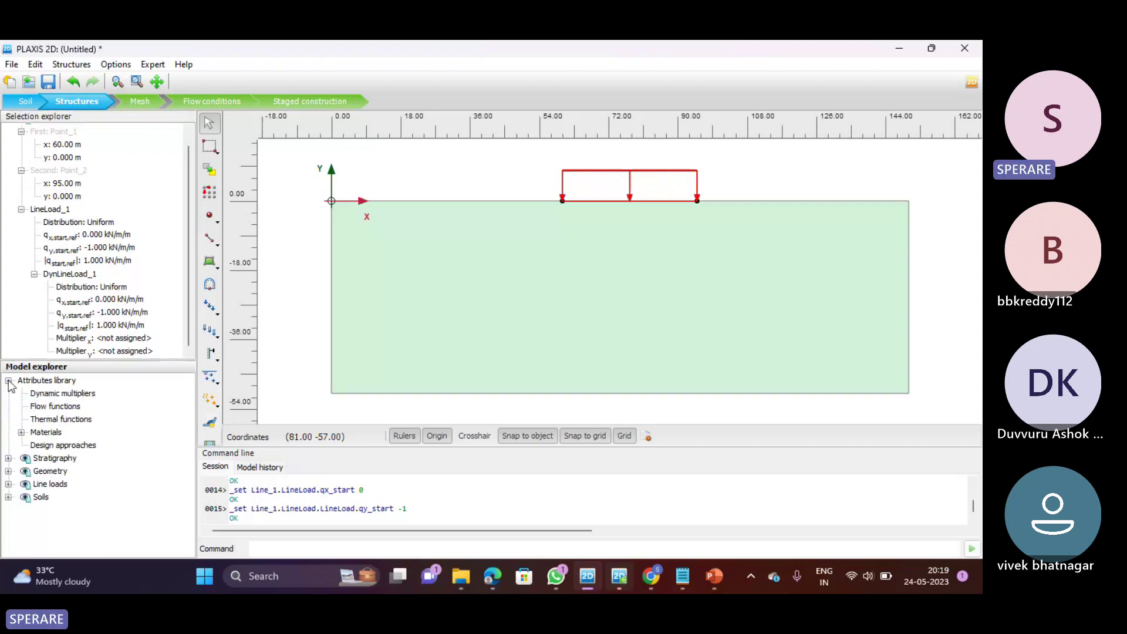
right_click(44, 398)
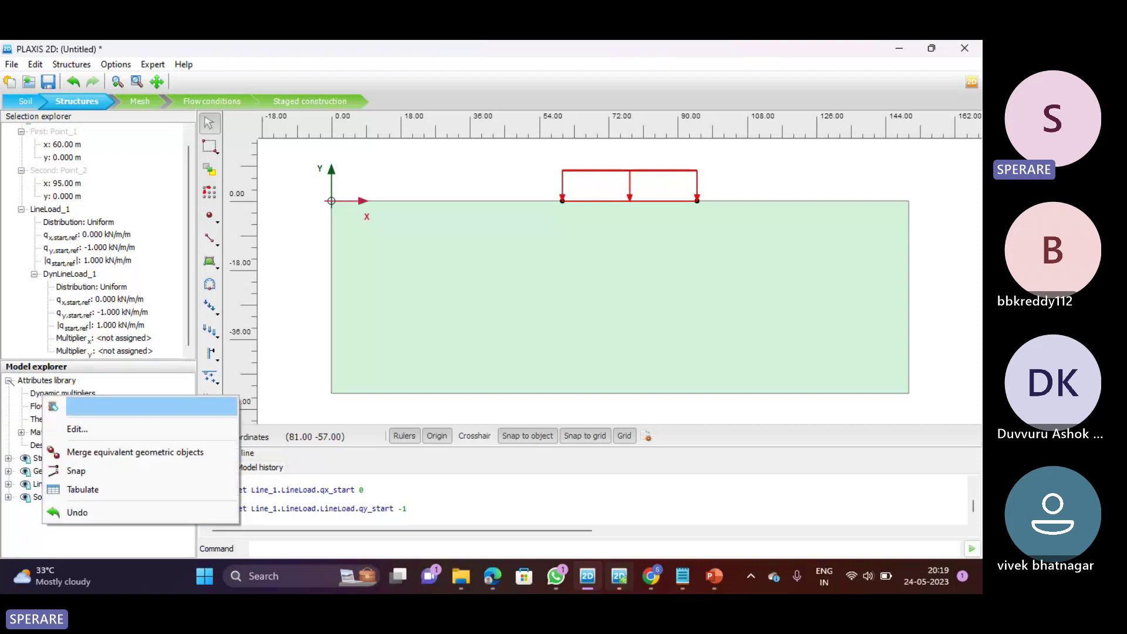
click(75, 429)
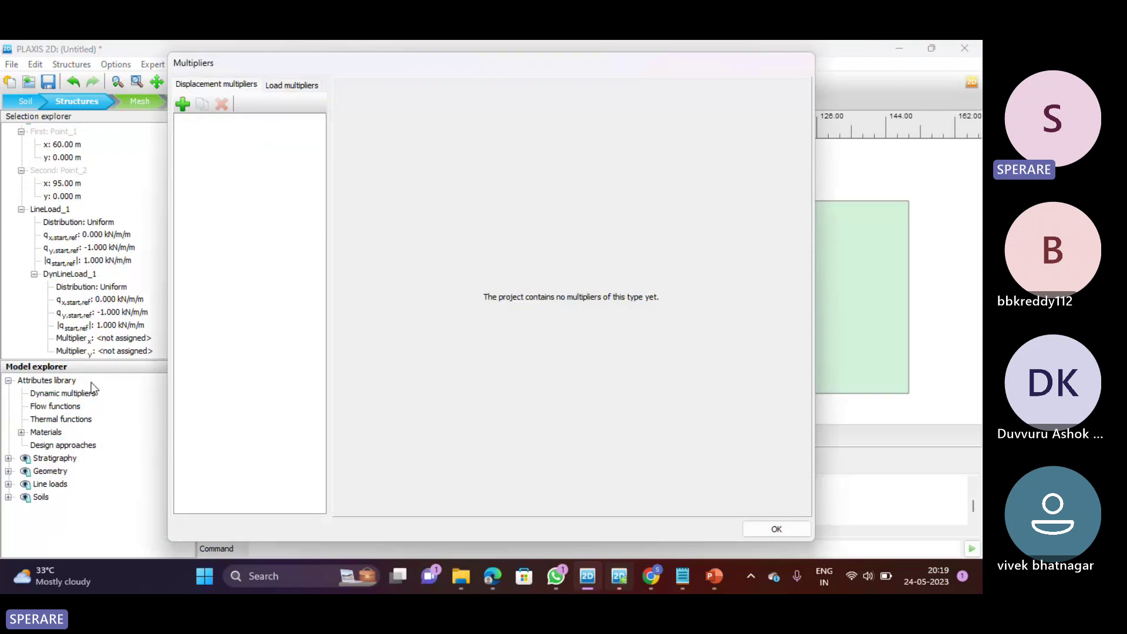
click(182, 104)
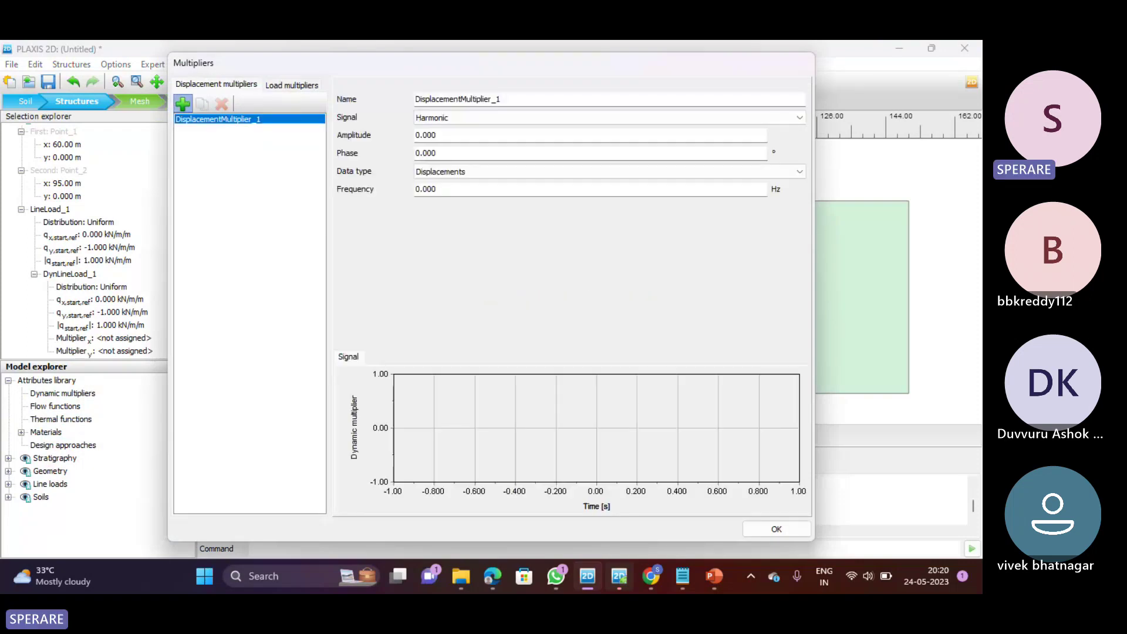
Rename the new displacement multiplier as Test1
click(525, 96)
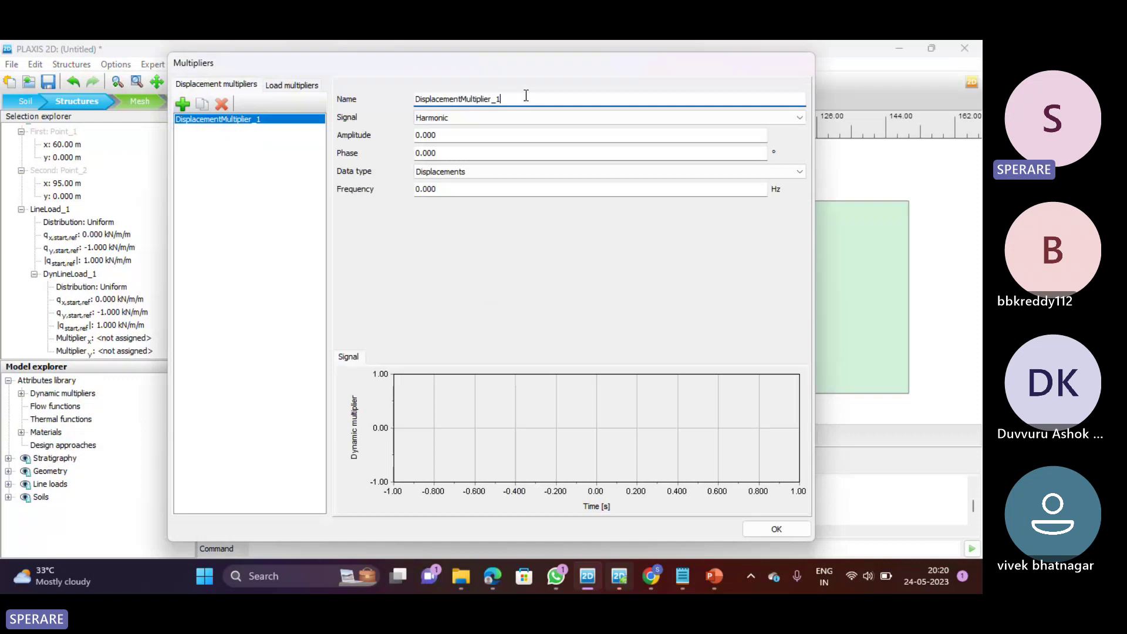
key(BackSpace)
key(BackSpace)
key(BackSpace)
key(BackSpace)
key(BackSpace)
key(BackSpace)
key(BackSpace)
key(BackSpace)
key(BackSpace)
key(BackSpace)
key(BackSpace)
key(BackSpace)
key(BackSpace)
key(BackSpace)
key(BackSpace)
key(BackSpace)
key(BackSpace)
key(BackSpace)
key(BackSpace)
key(BackSpace)
key(BackSpace)
key(BackSpace)
key(BackSpace)
key(BackSpace)
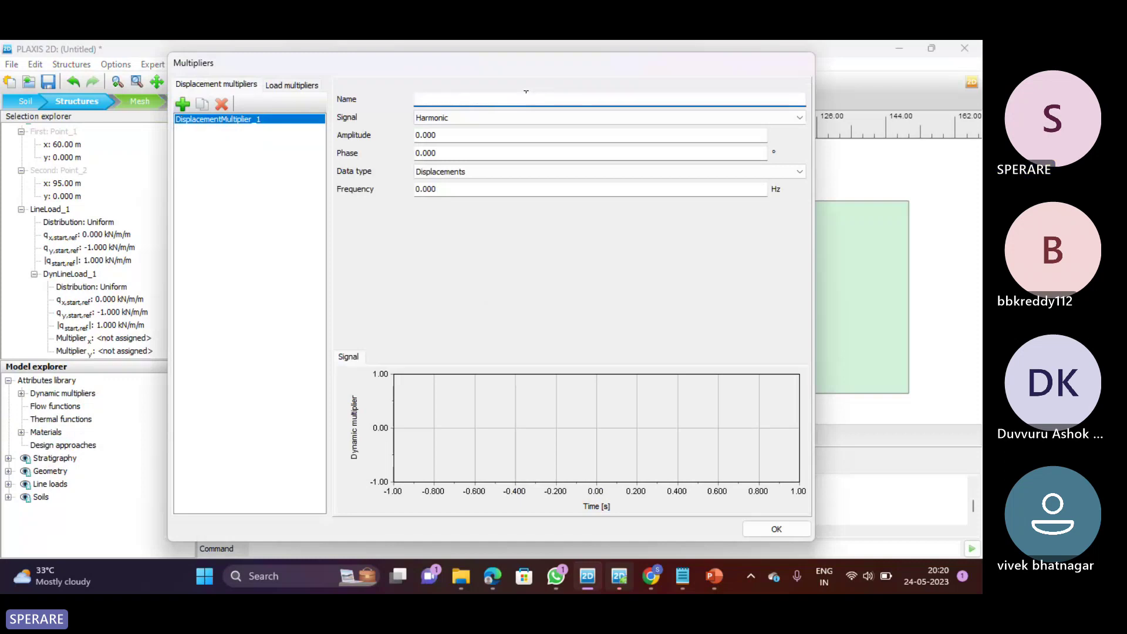
text(Test1)
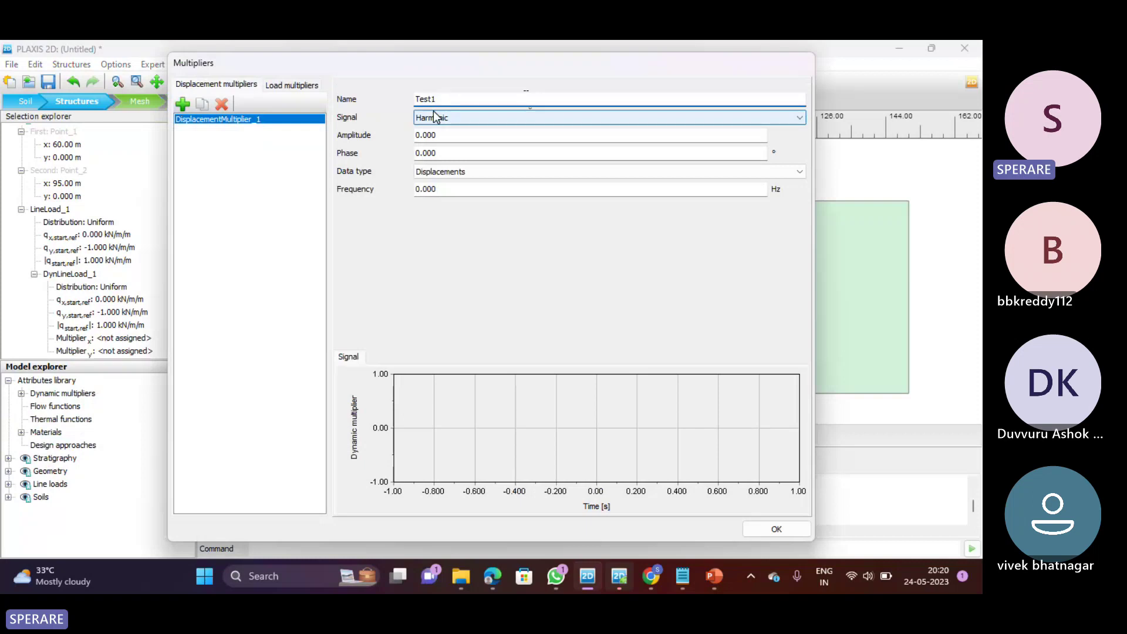
Set the Test1 displacement multiplier's amplitude to 5, leaving its data type as Displacements
drag(437, 134, 412, 140)
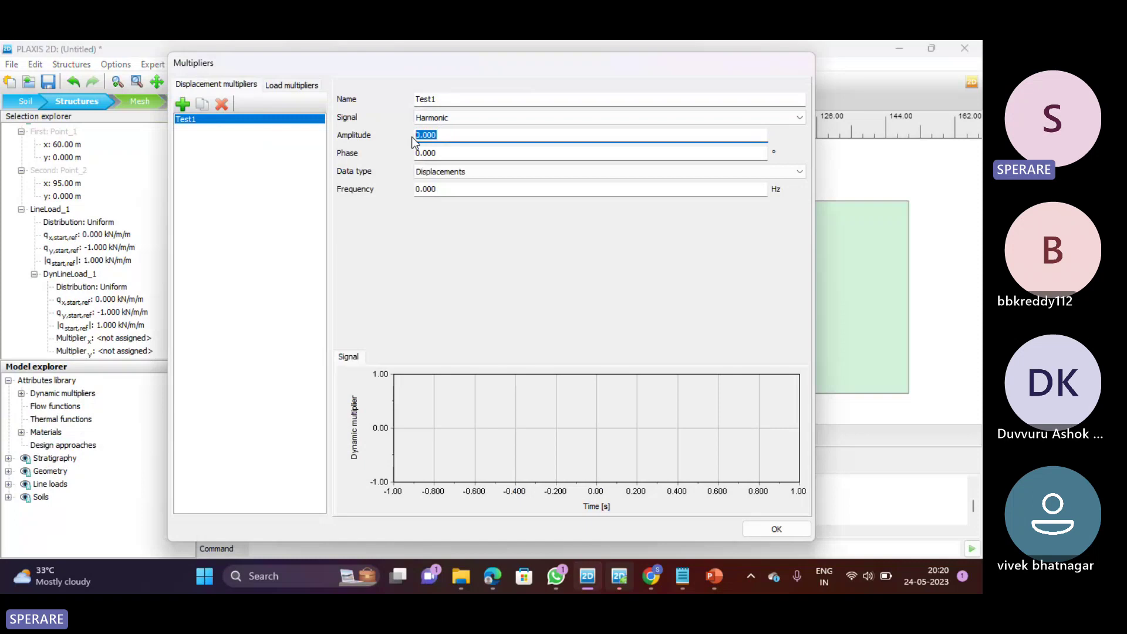
text(5)
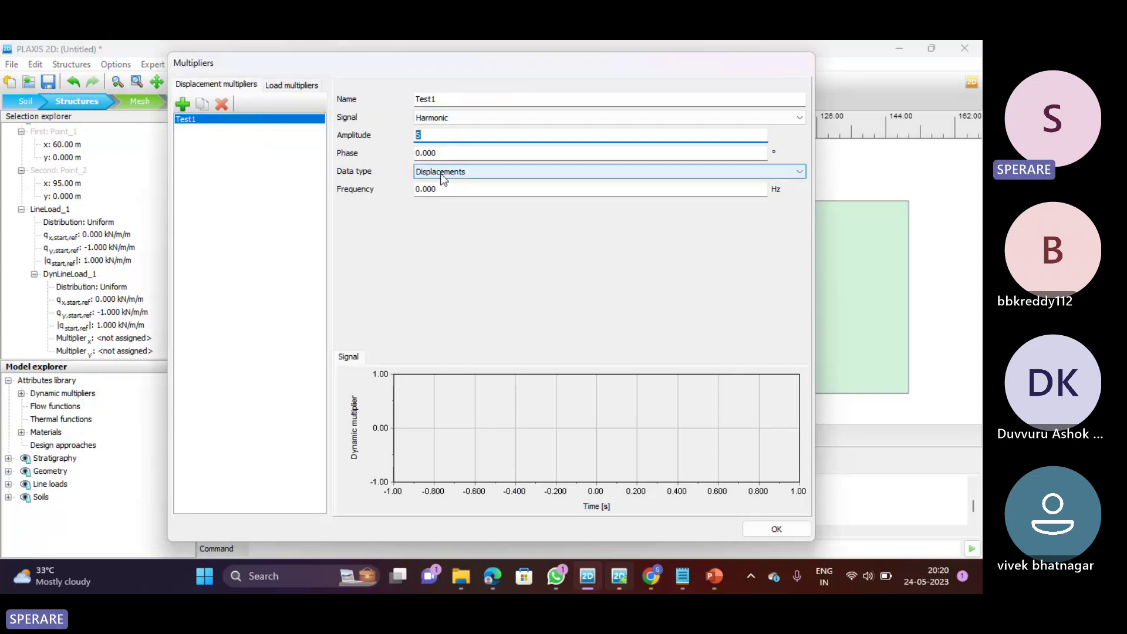
click(441, 172)
click(442, 184)
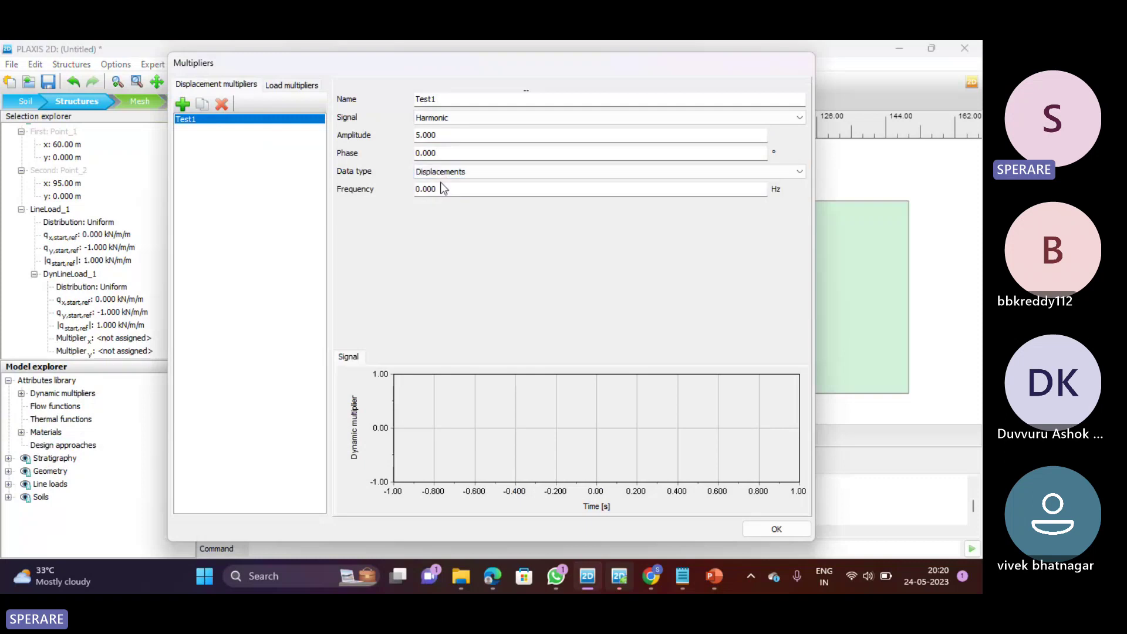
Give the harmonic Test1 multiplier an amplitude of 0.2 and a frequency of 10 Hz with Displacements data, and accept it
drag(440, 141, 396, 136)
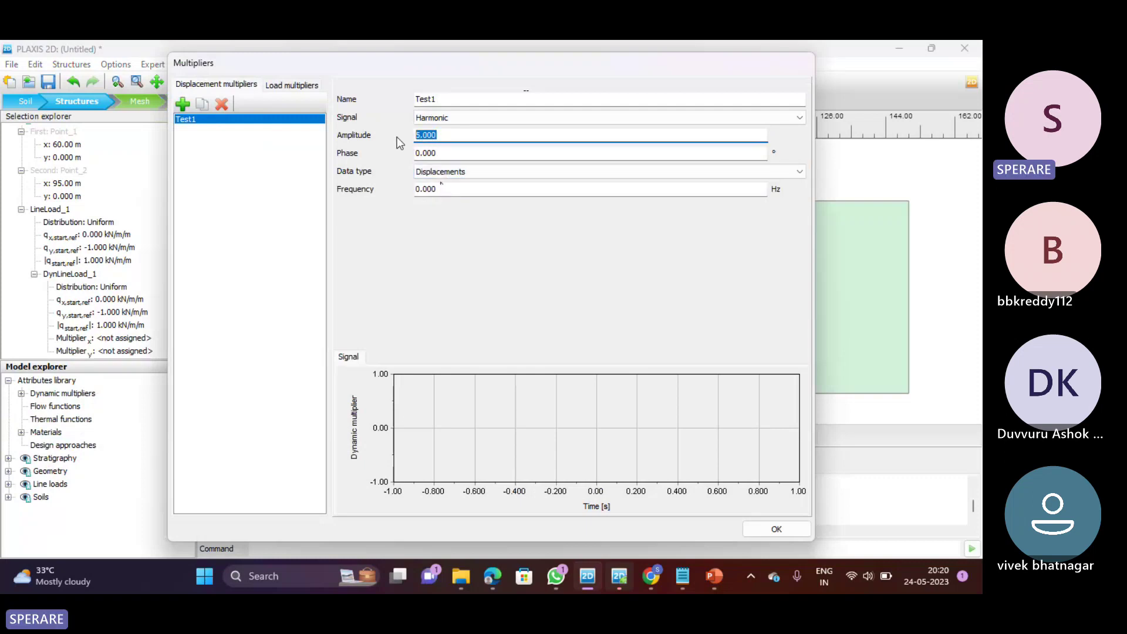
text(0.2)
key(Tab)
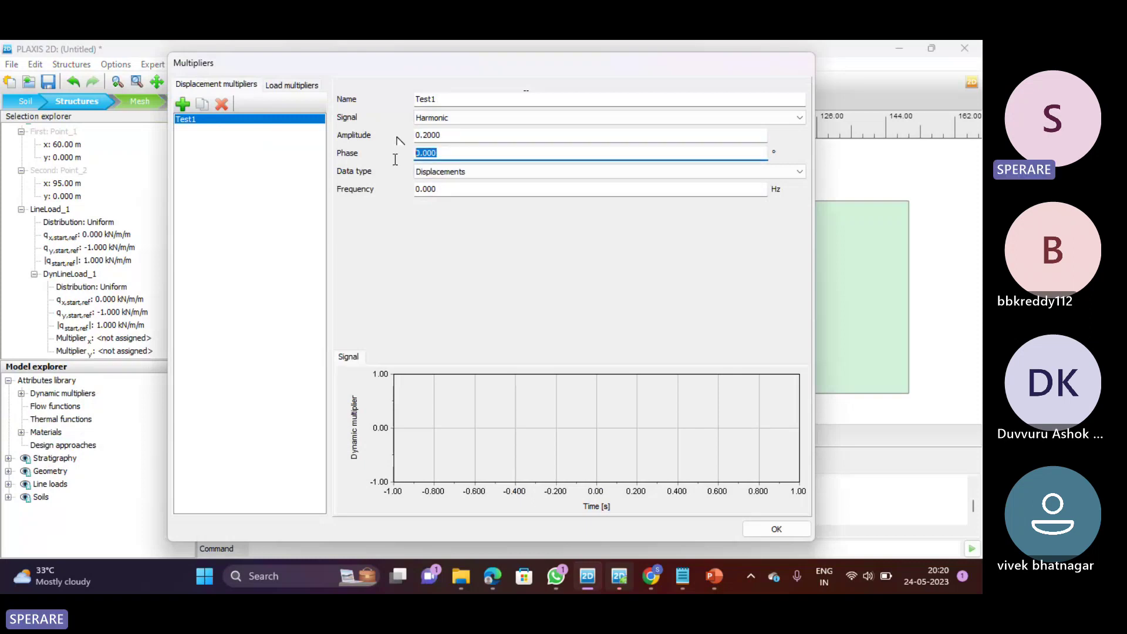
drag(448, 189, 397, 201)
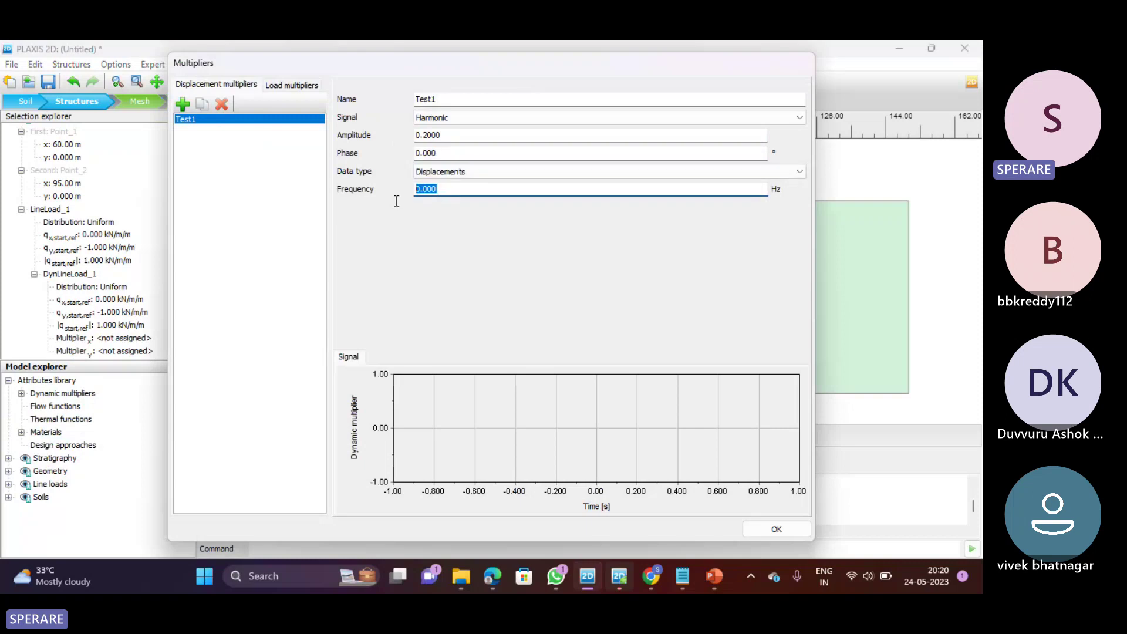
text(10)
click(491, 171)
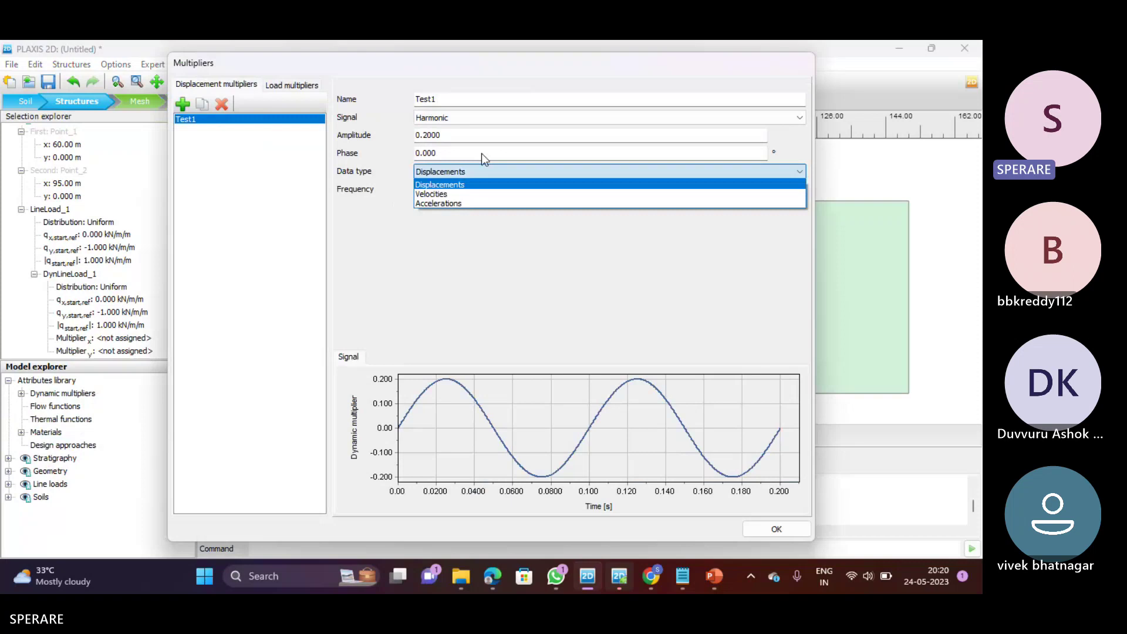
click(483, 179)
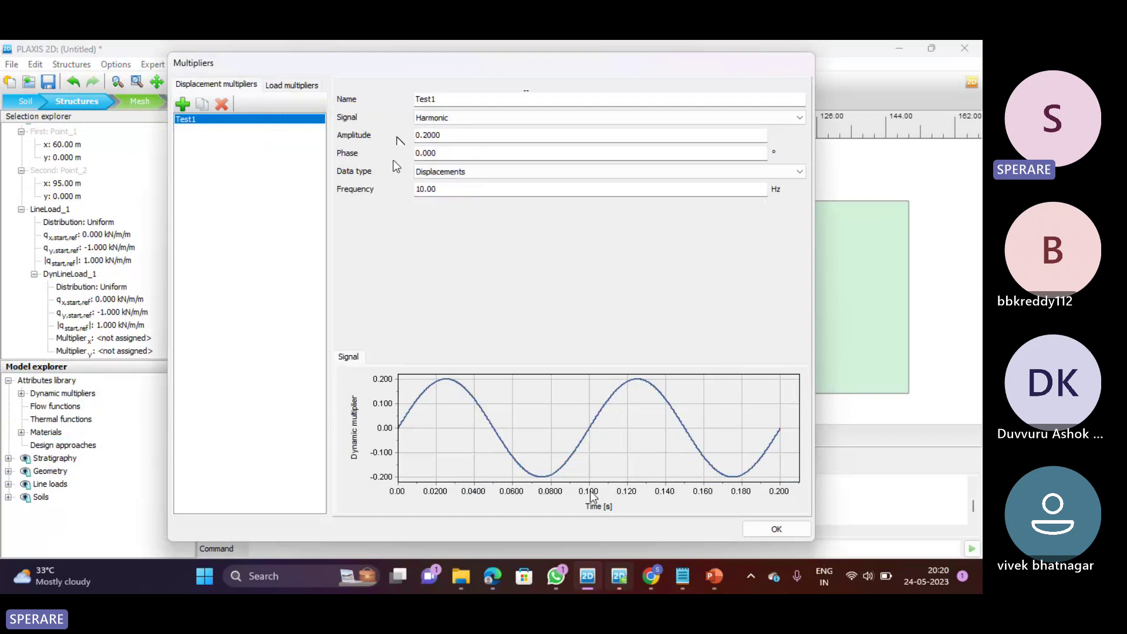
click(764, 530)
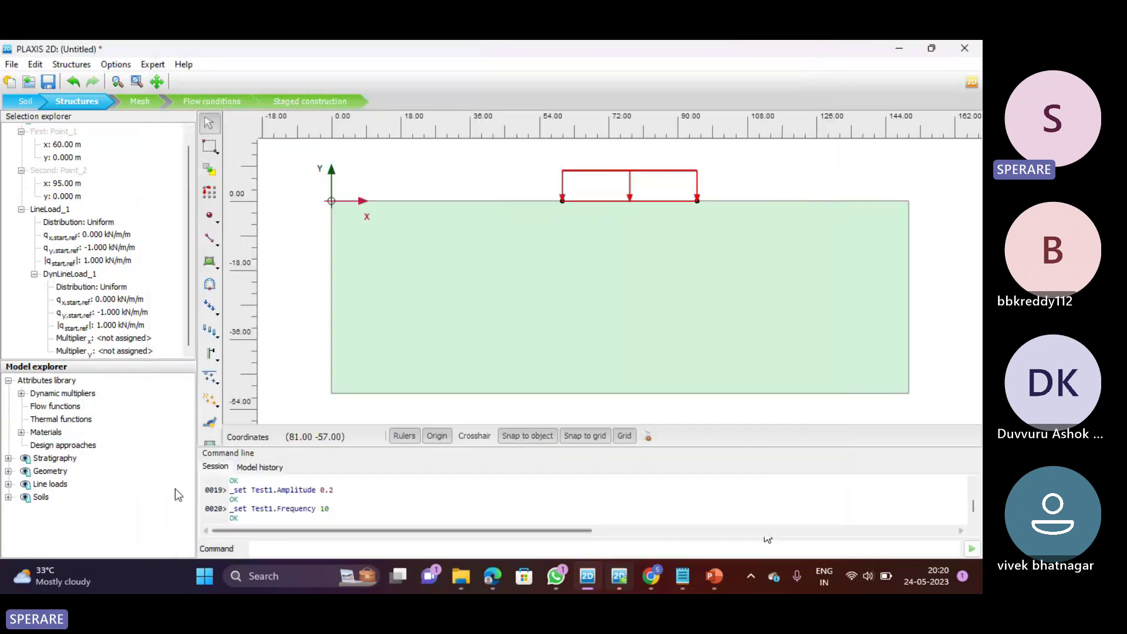
Create a new load multiplier for the y-direction multiplier of the dynamic line load
click(22, 394)
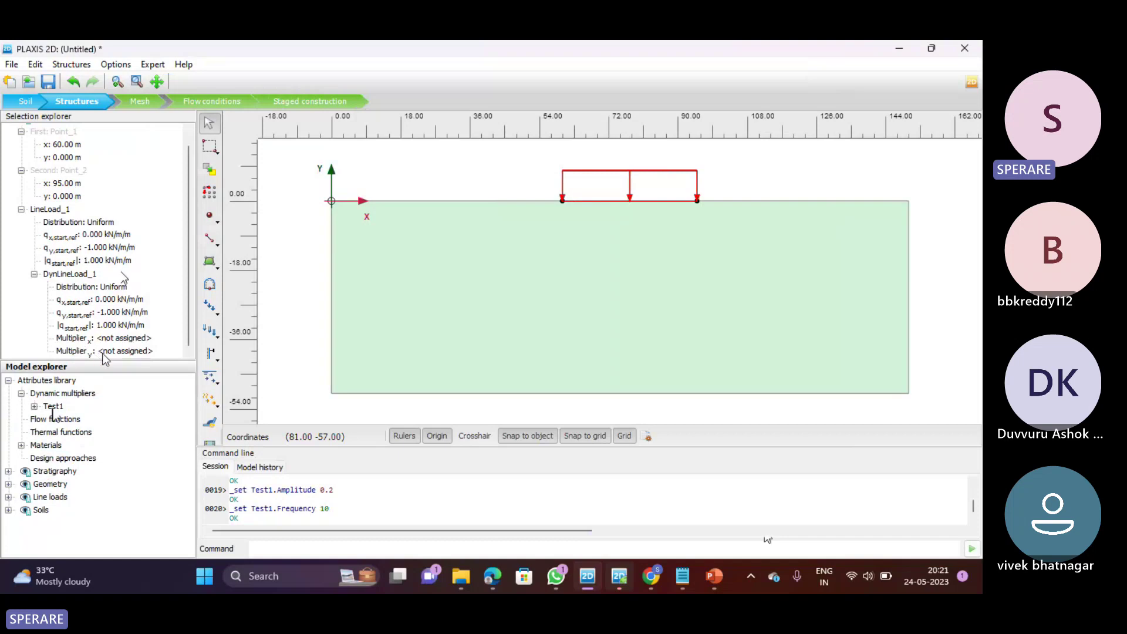
click(122, 351)
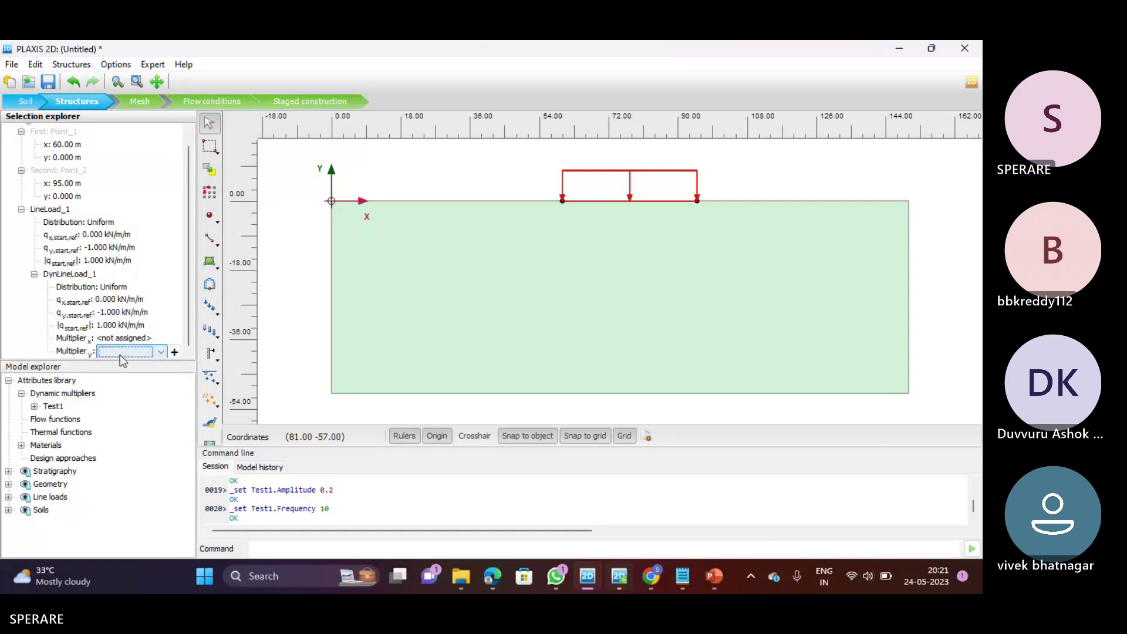
click(174, 352)
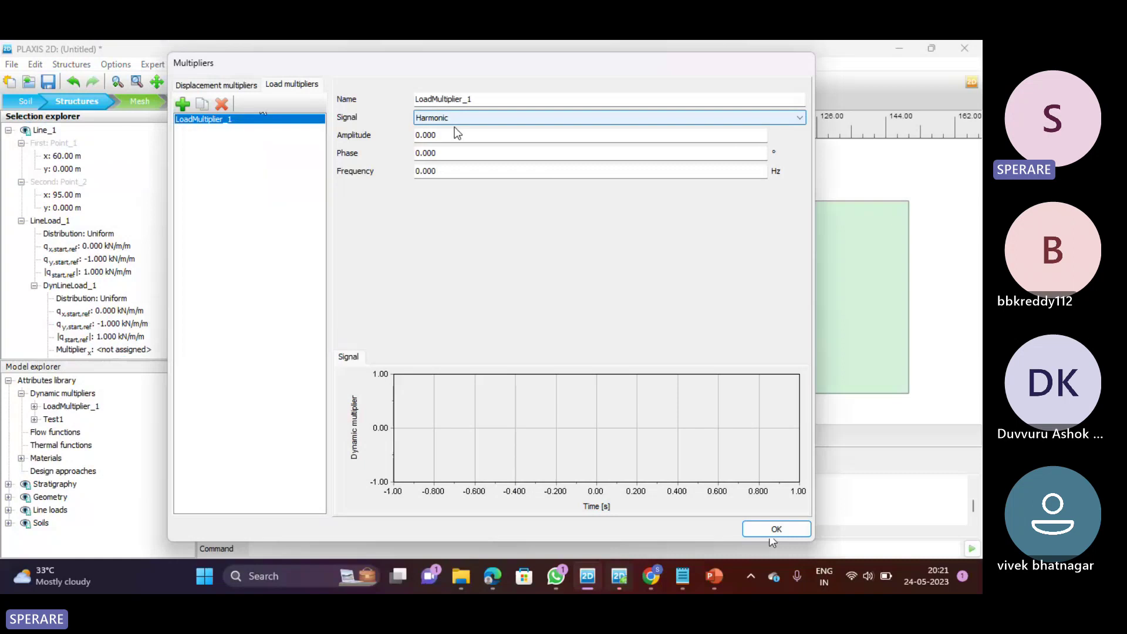
Give the harmonic load multiplier an amplitude of 50 and a frequency of 10 Hz, and accept it
click(419, 139)
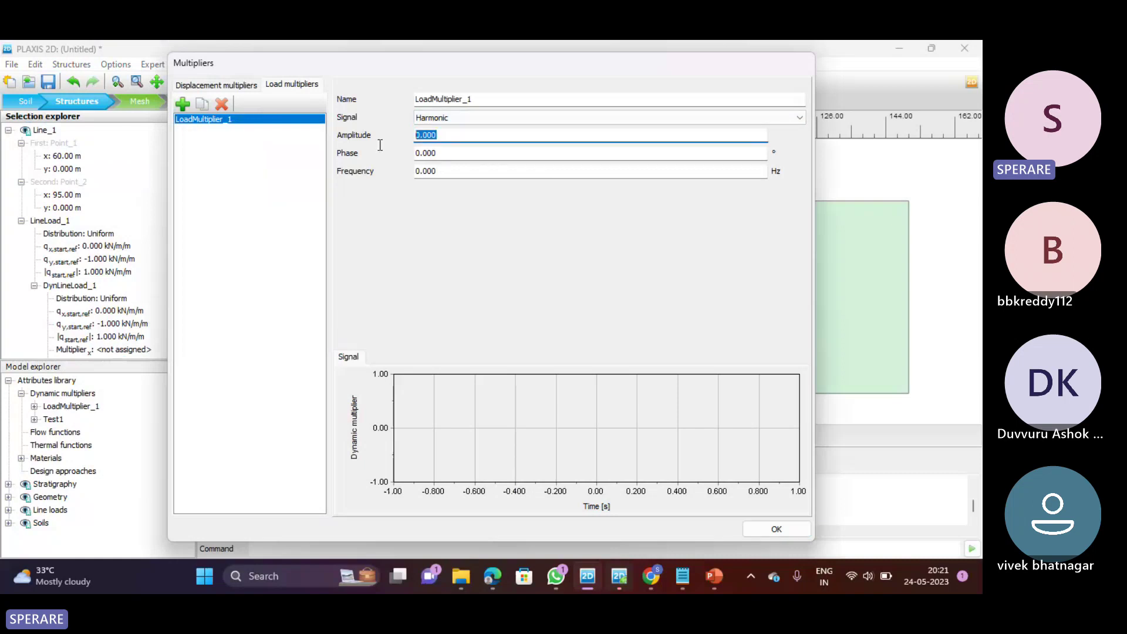
text(0)
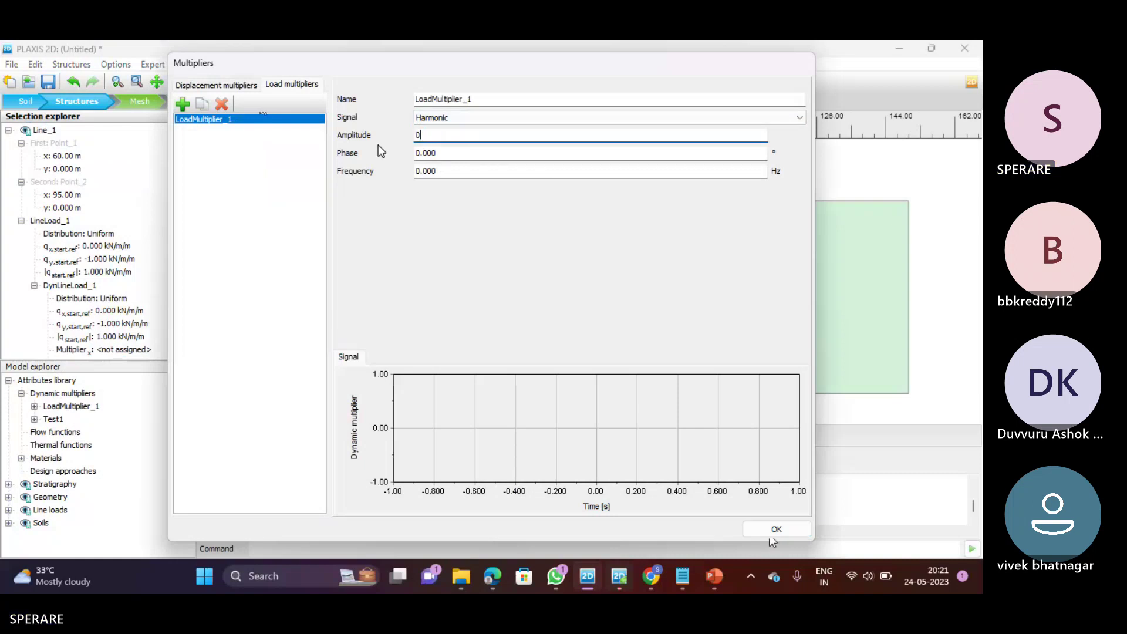
text(.)
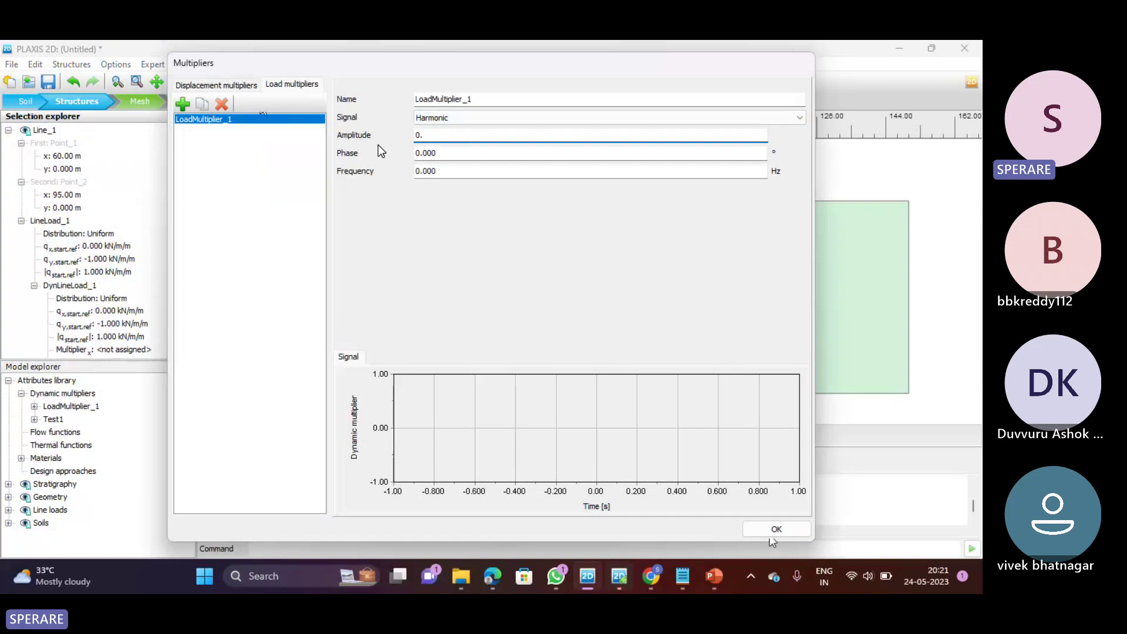
key(BackSpace)
key(BackSpace)
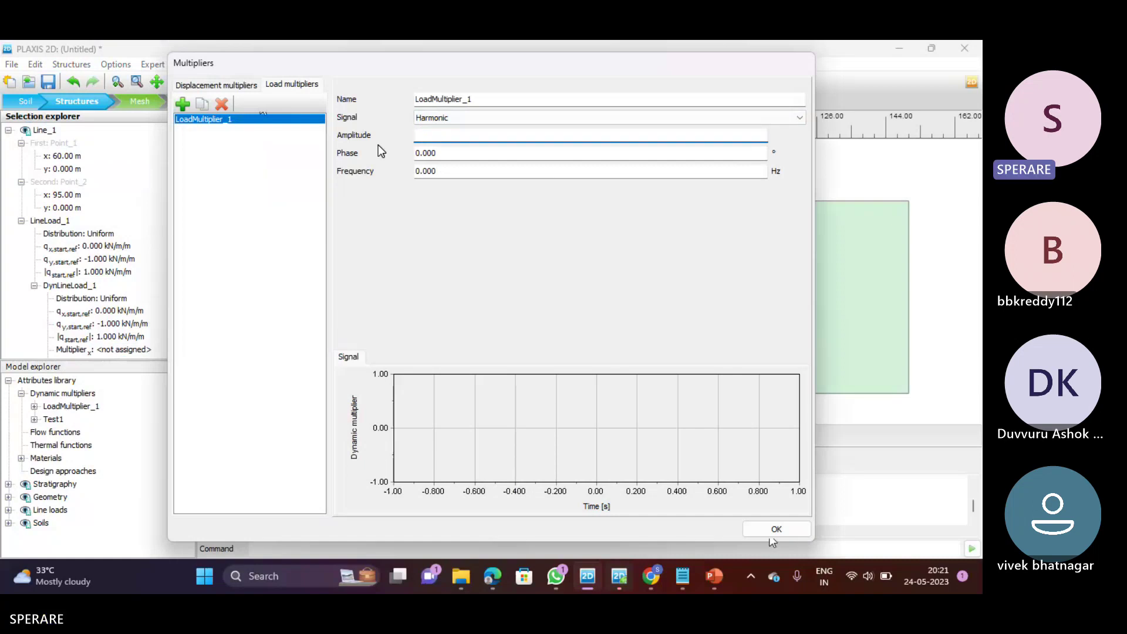
text(50)
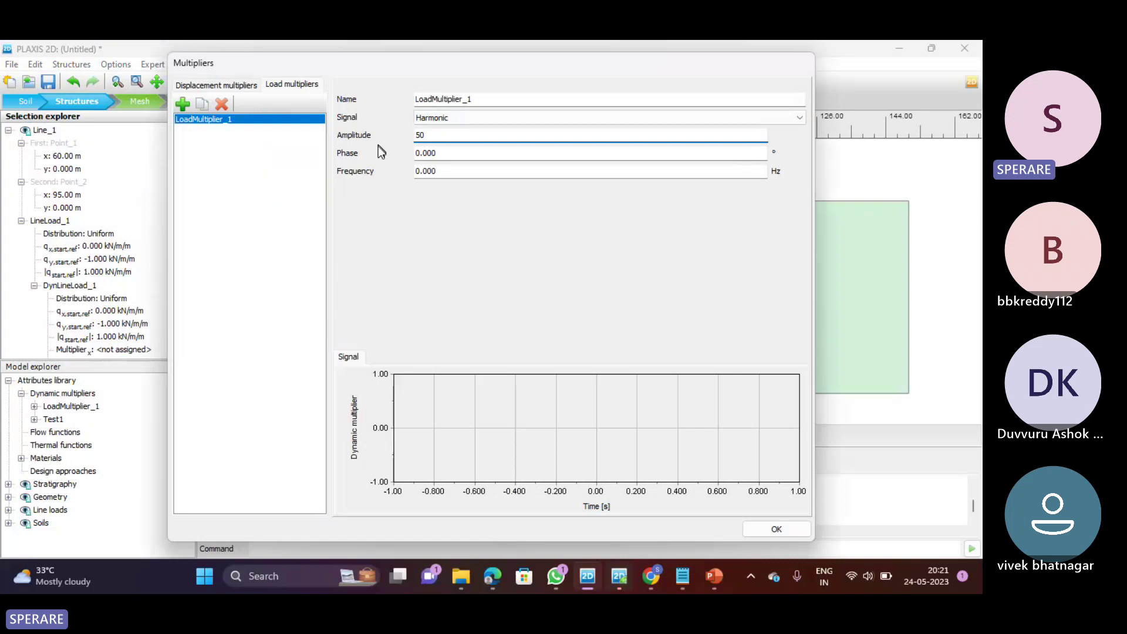
key(Tab)
key(Tab)
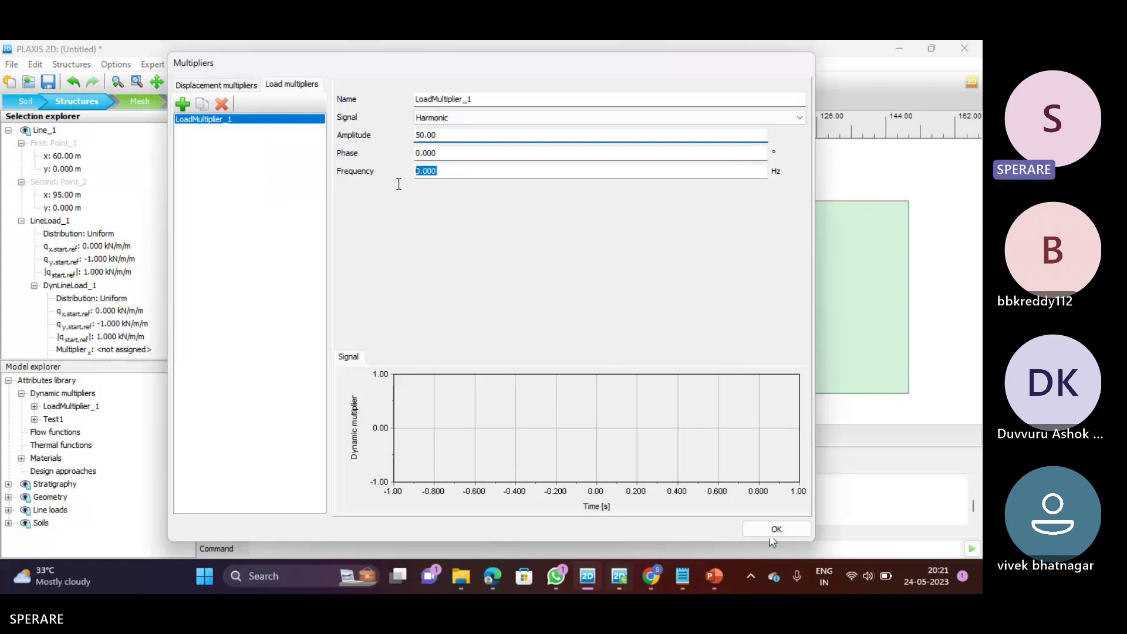
text(10)
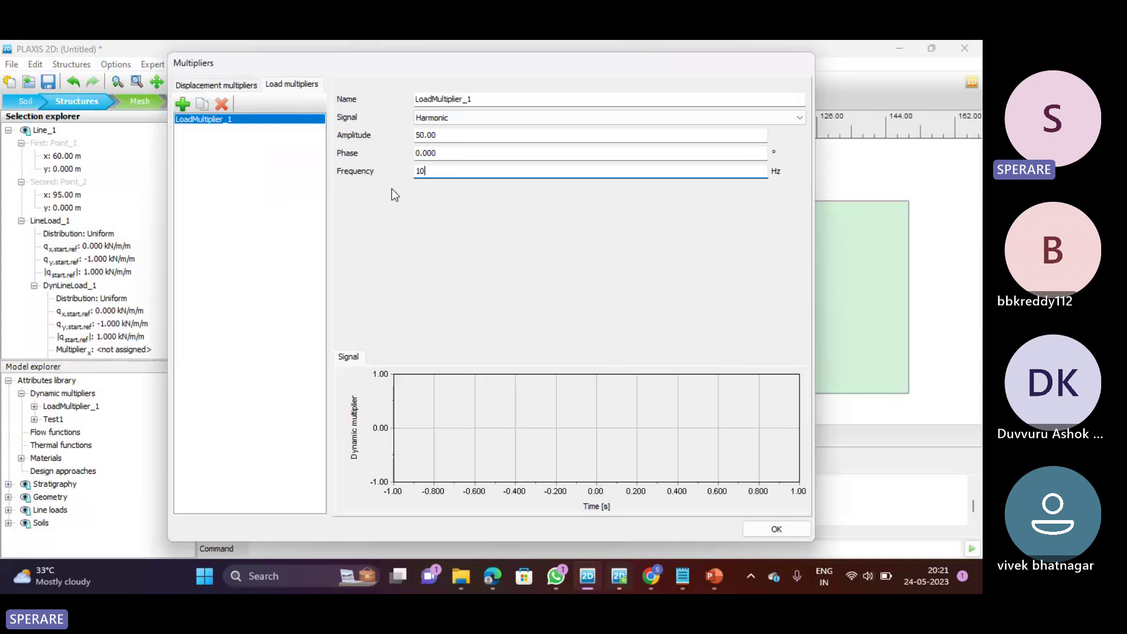
click(511, 150)
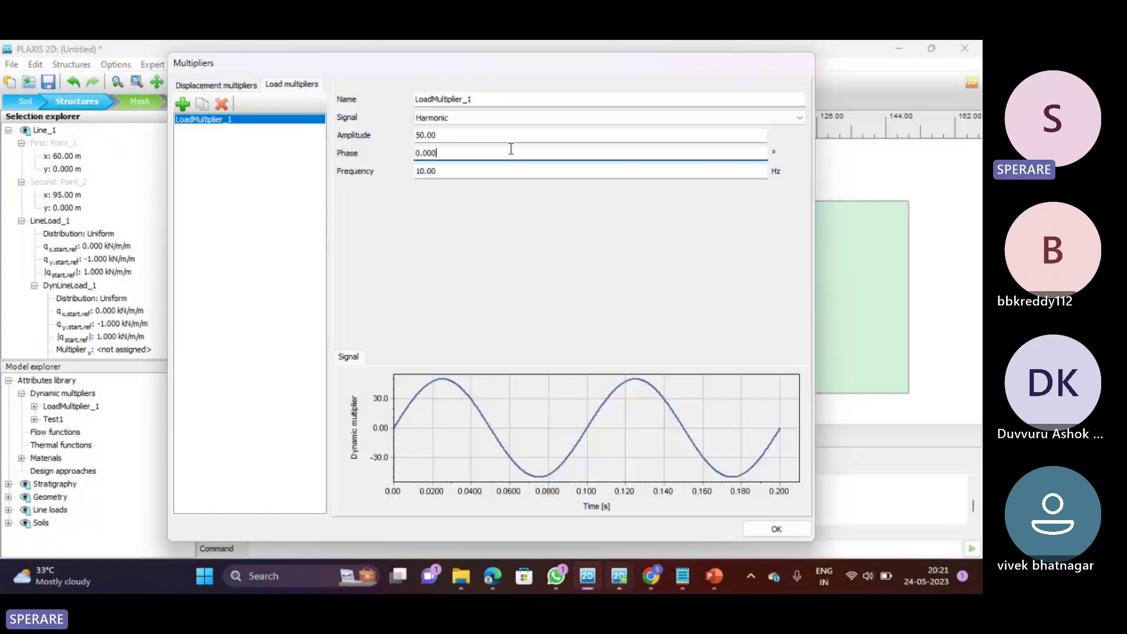
click(757, 528)
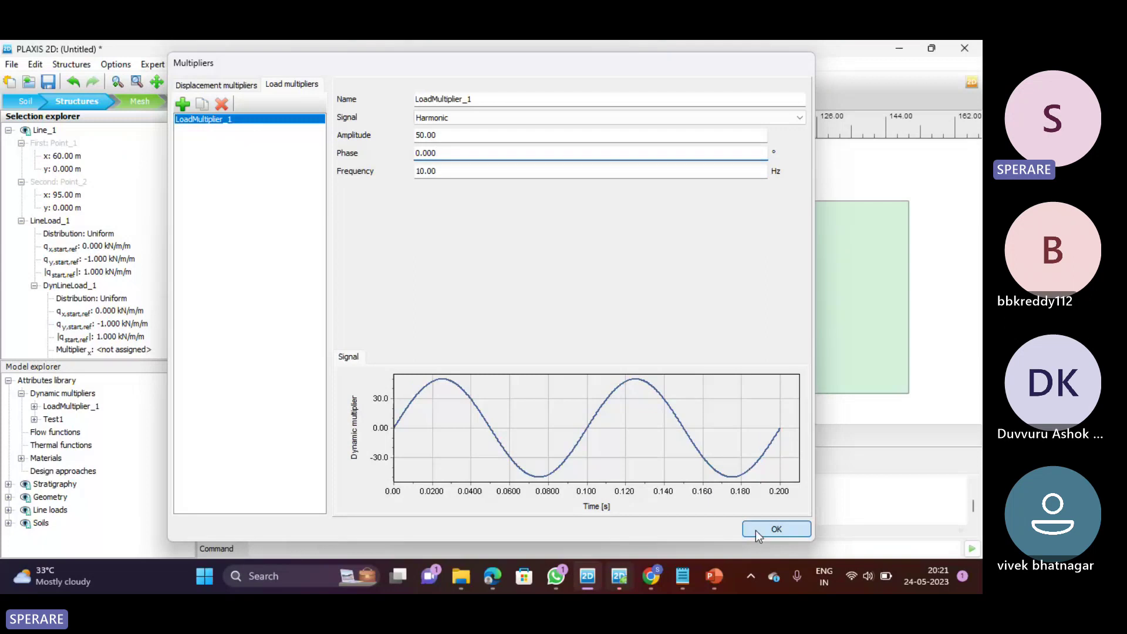
Delete the unused Test1 displacement multiplier from the dynamic multipliers in the attributes library
scroll(125, 244, down, 1)
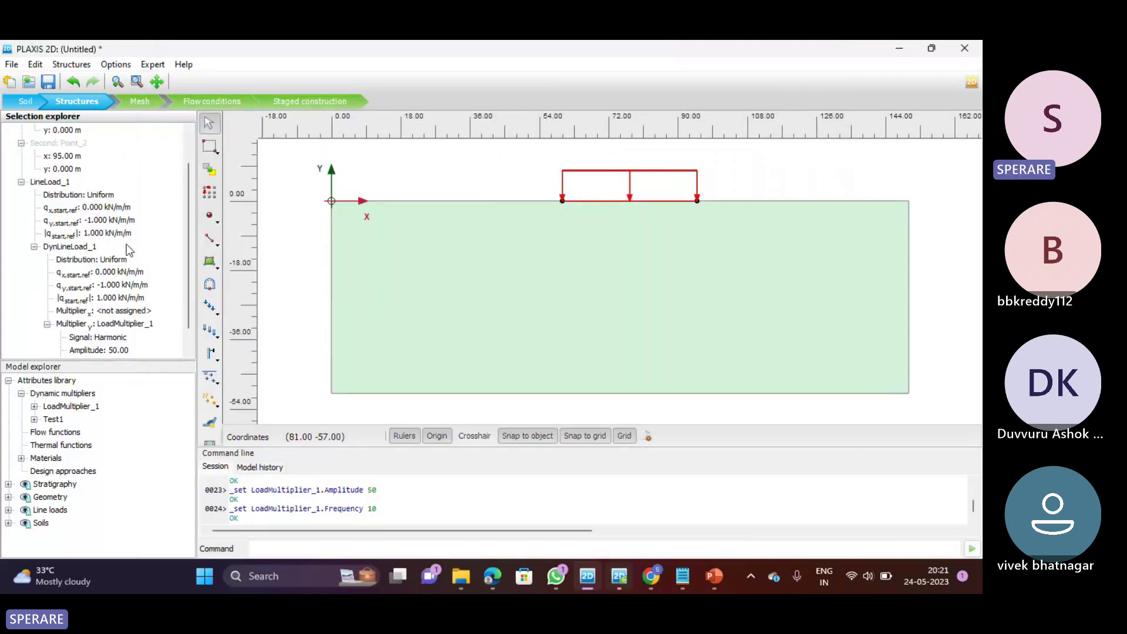
scroll(125, 244, down, 1)
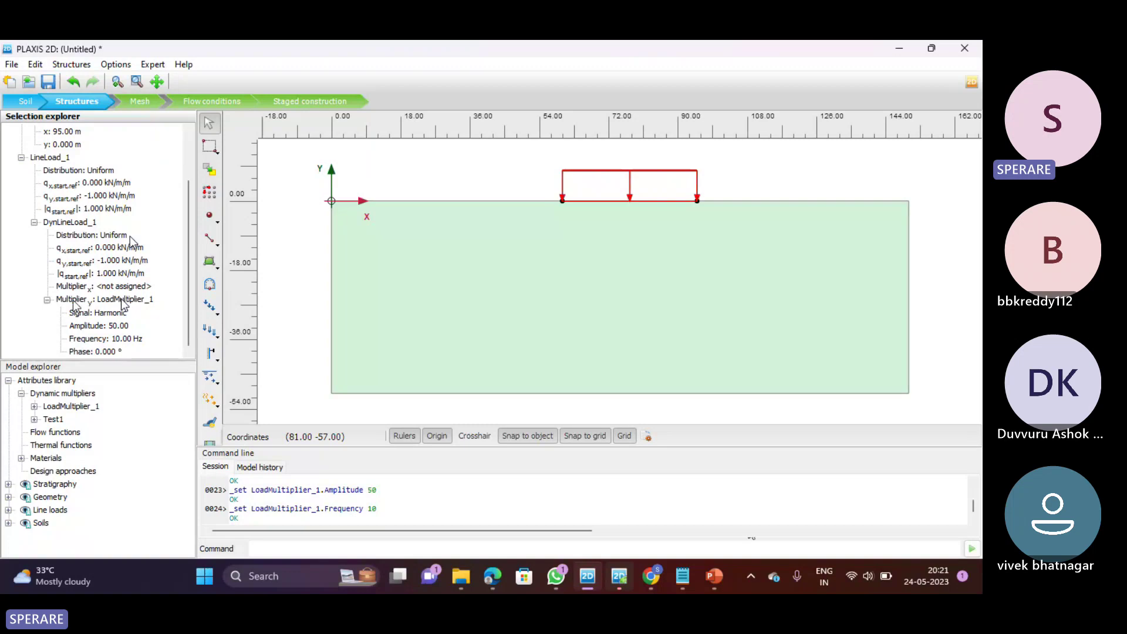
right_click(54, 419)
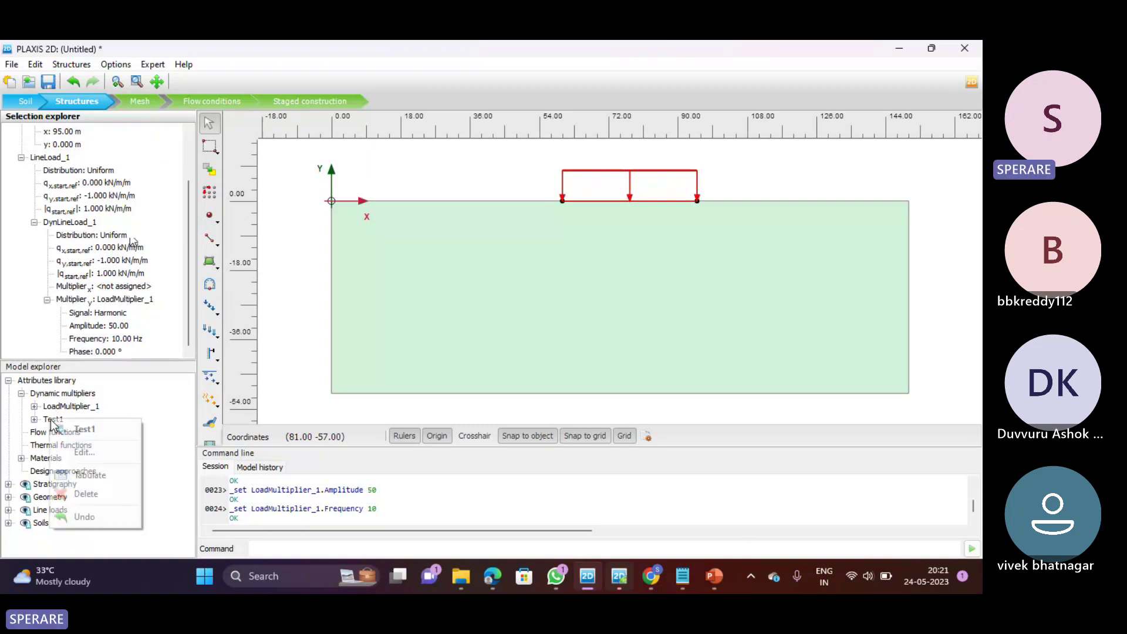
click(96, 490)
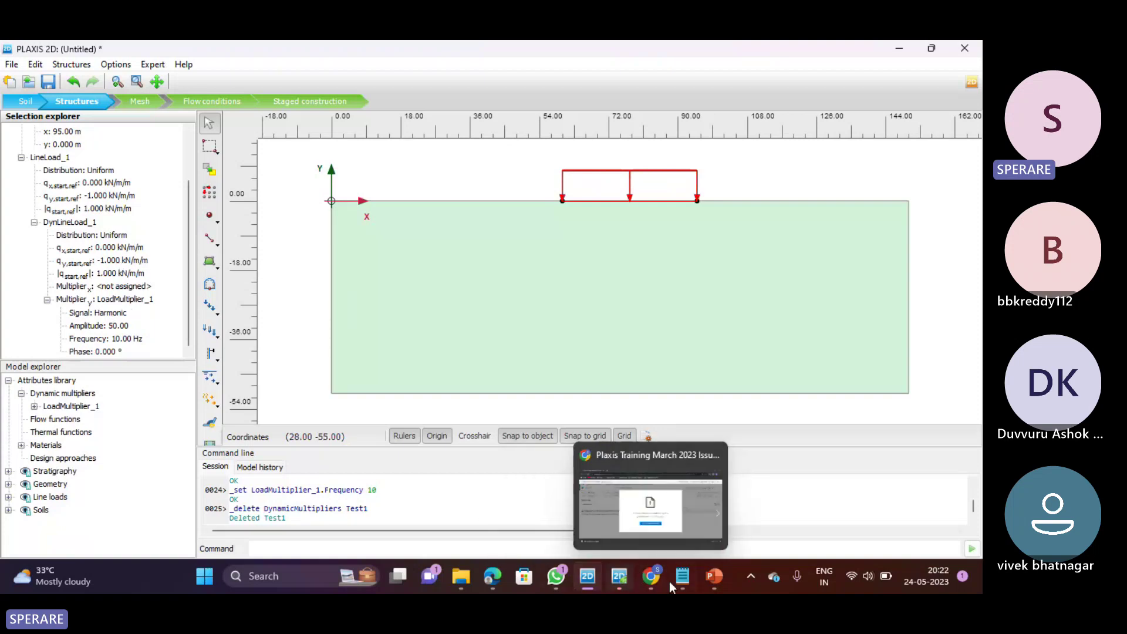
Switch to PowerPoint and present the "Dynamic Analysis – Line Displacement – Table signal" slide full screen
click(711, 578)
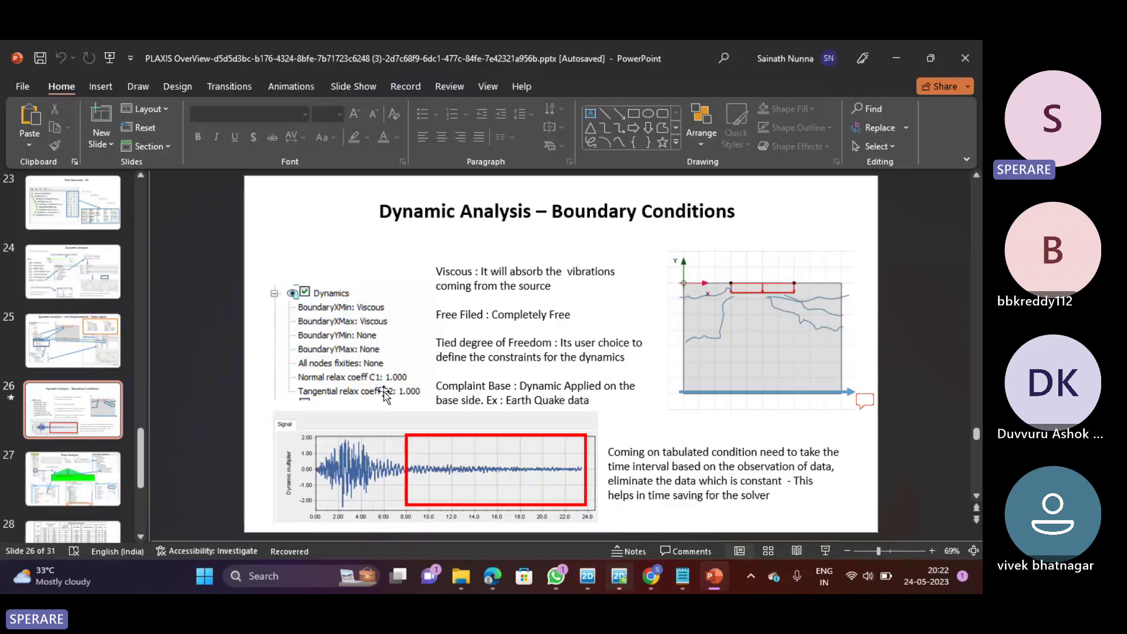
scroll(386, 396, up, 1)
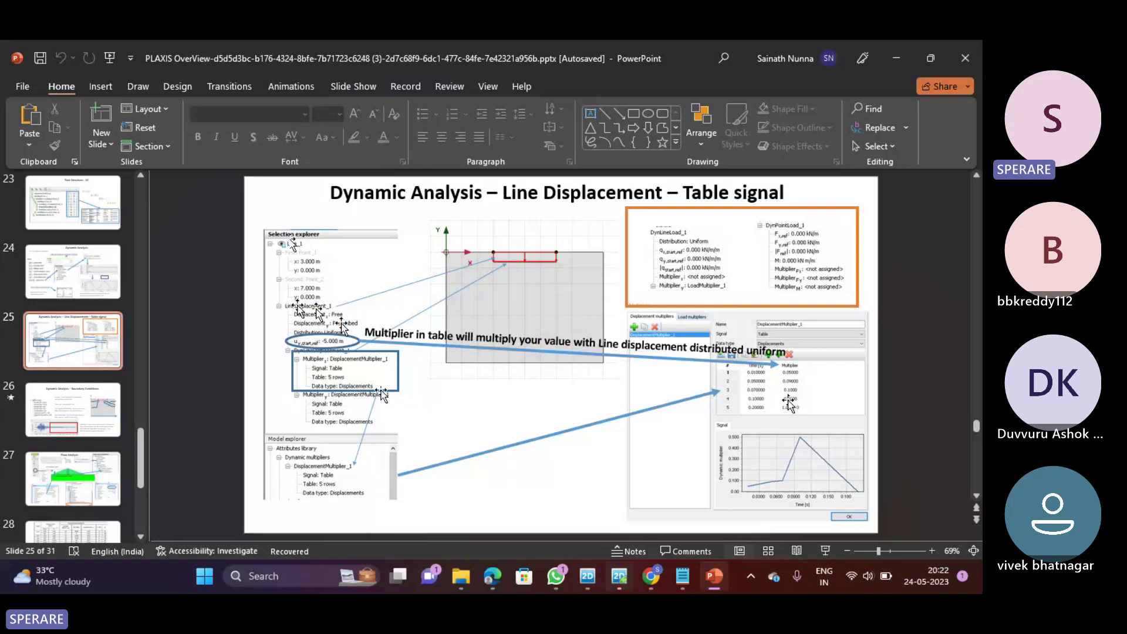
click(825, 550)
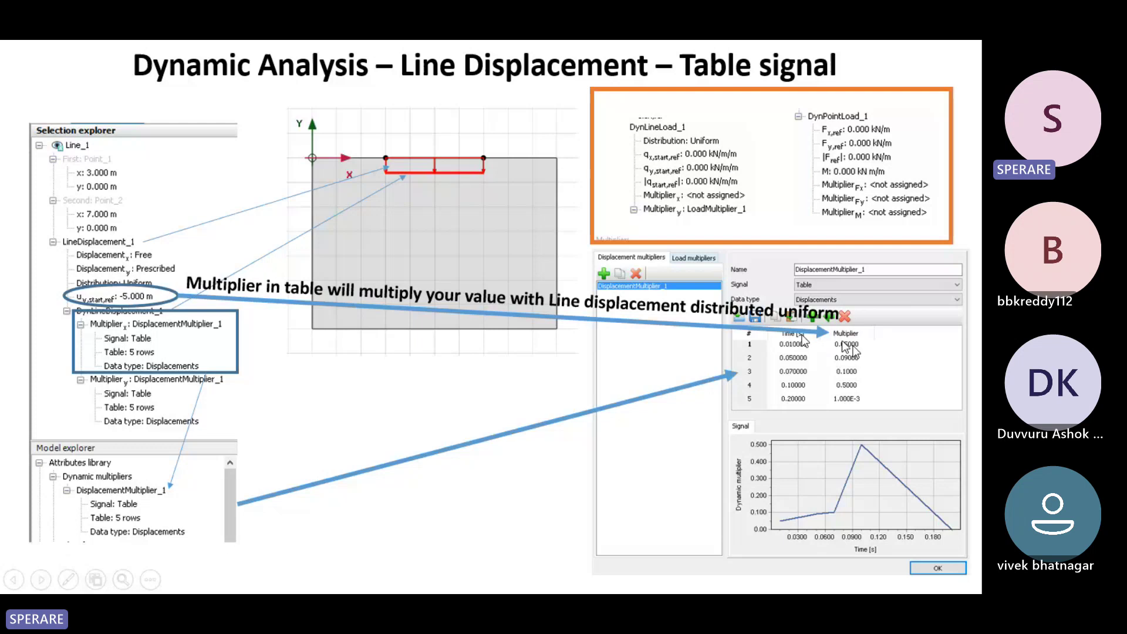
Compute 5 × 0.05 in Calculator to illustrate the table multiplier, and end the slide show
key(super+r)
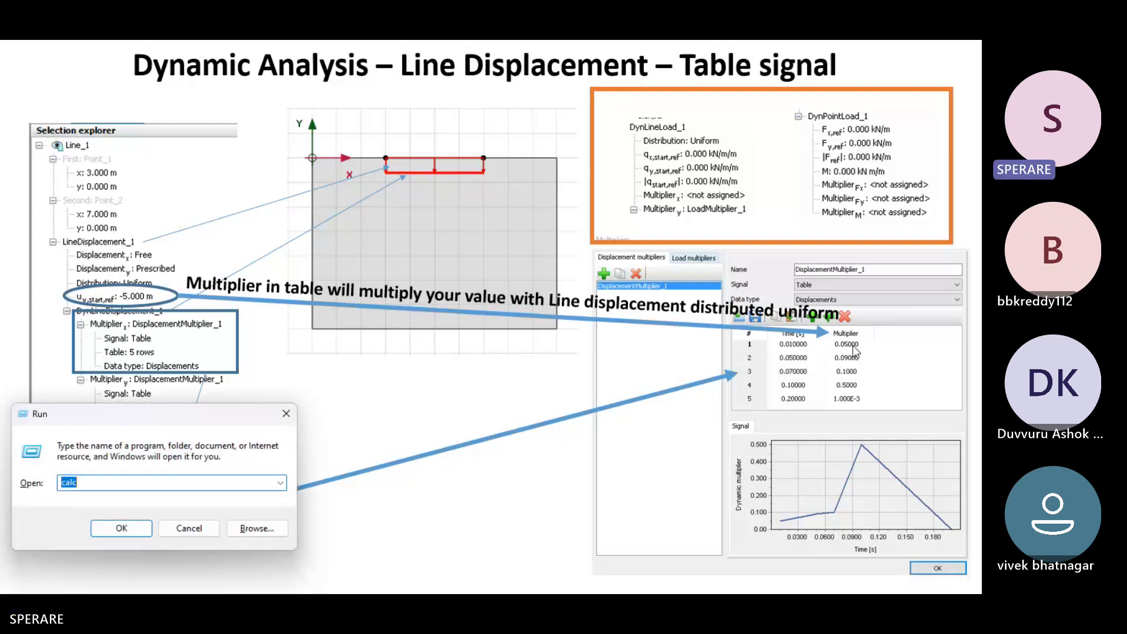
key(Return)
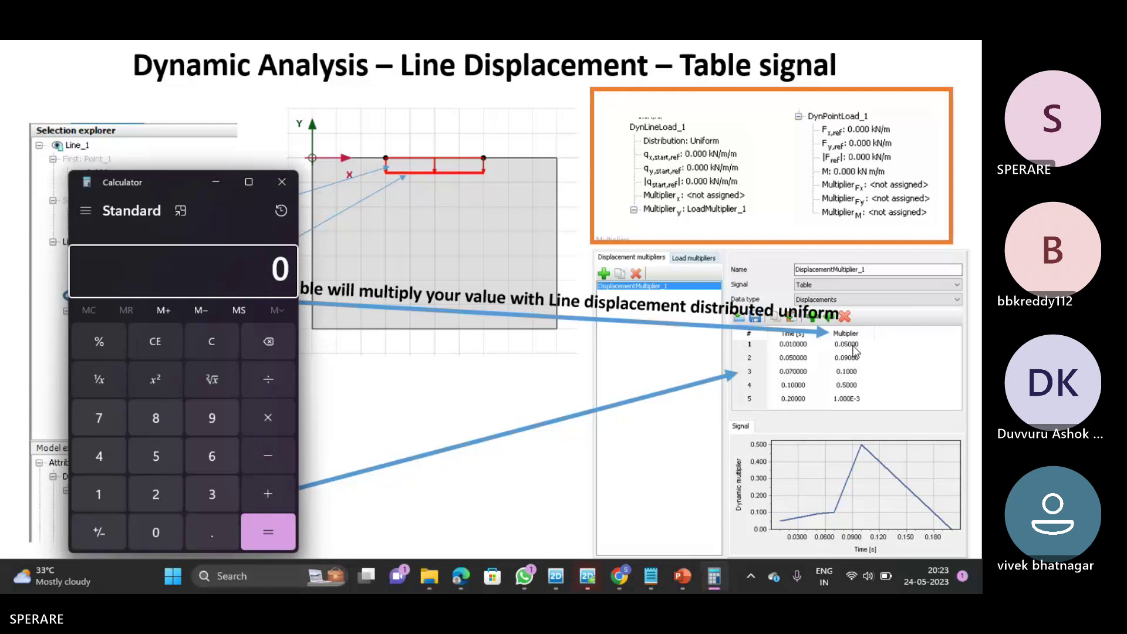
text(5*0.05)
key(Return)
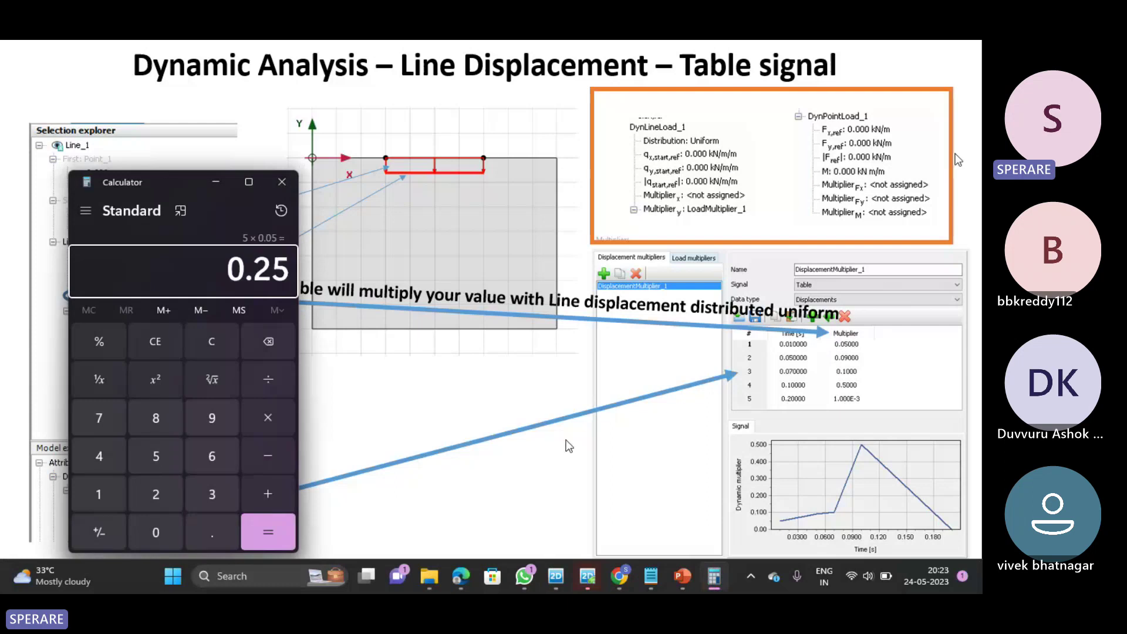
click(212, 182)
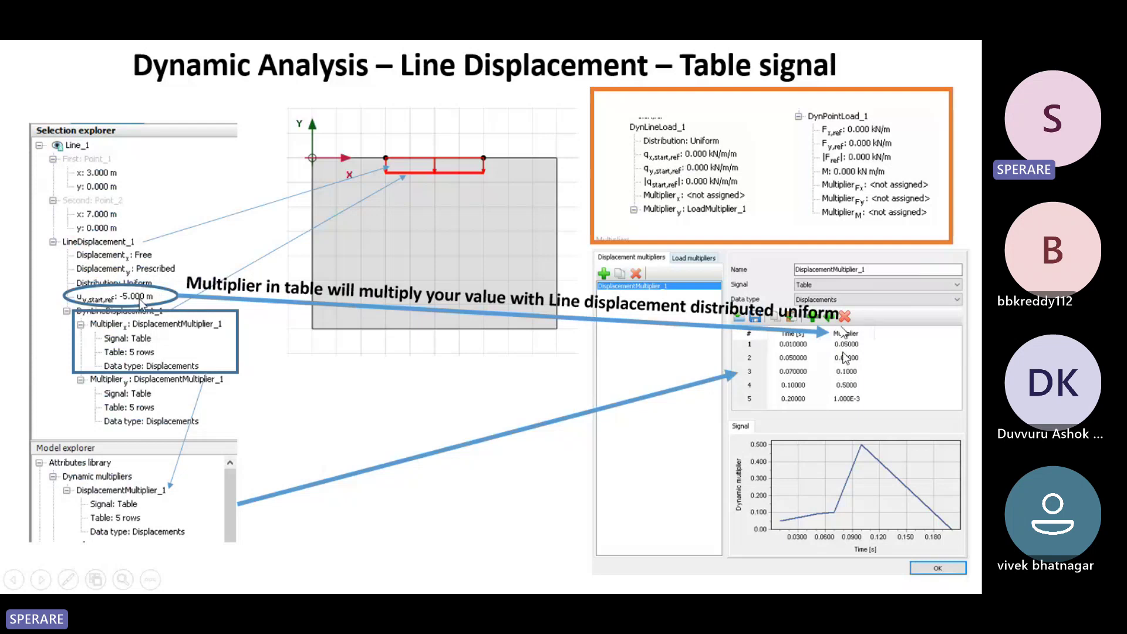
key(Escape)
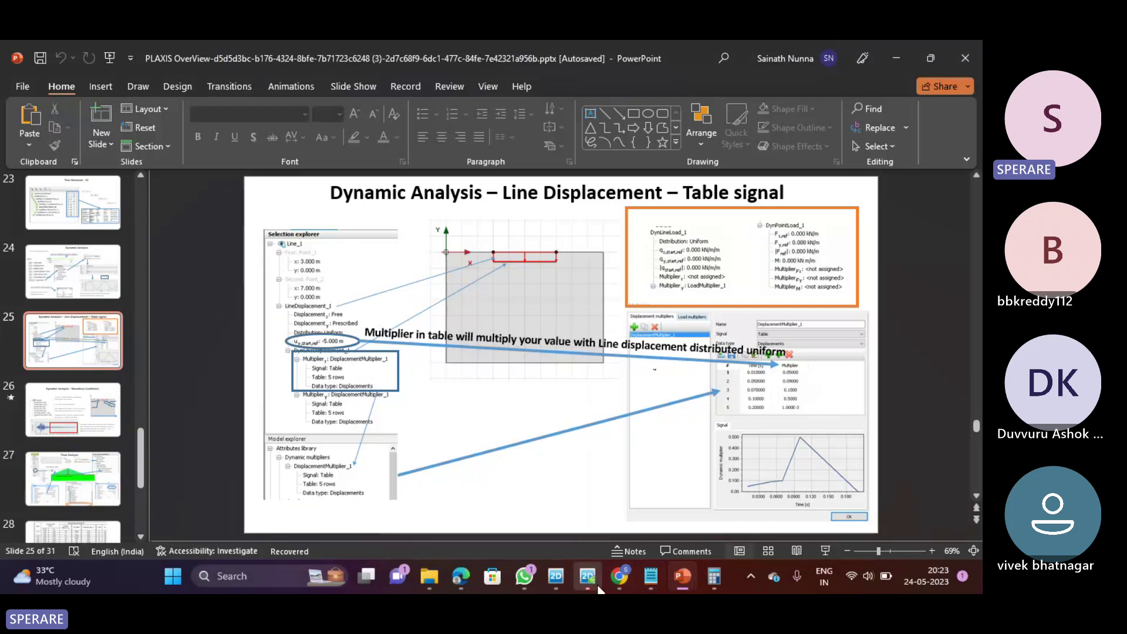
Switch back to PLAXIS 2D and generate the mesh with Medium element distribution and enhanced mesh refinements
click(556, 575)
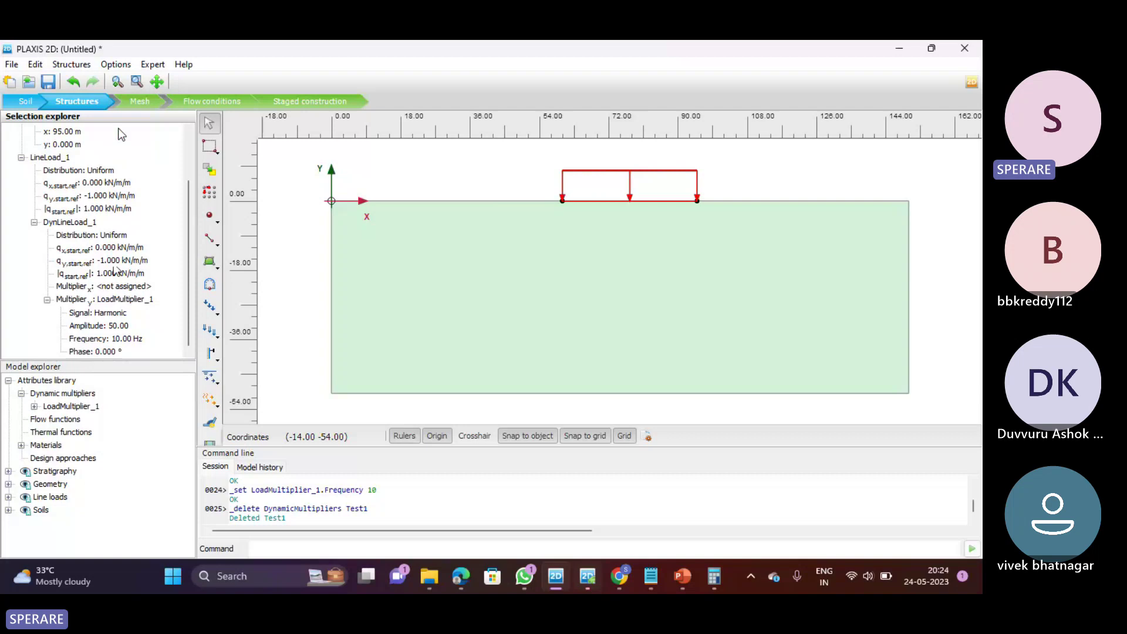
click(140, 102)
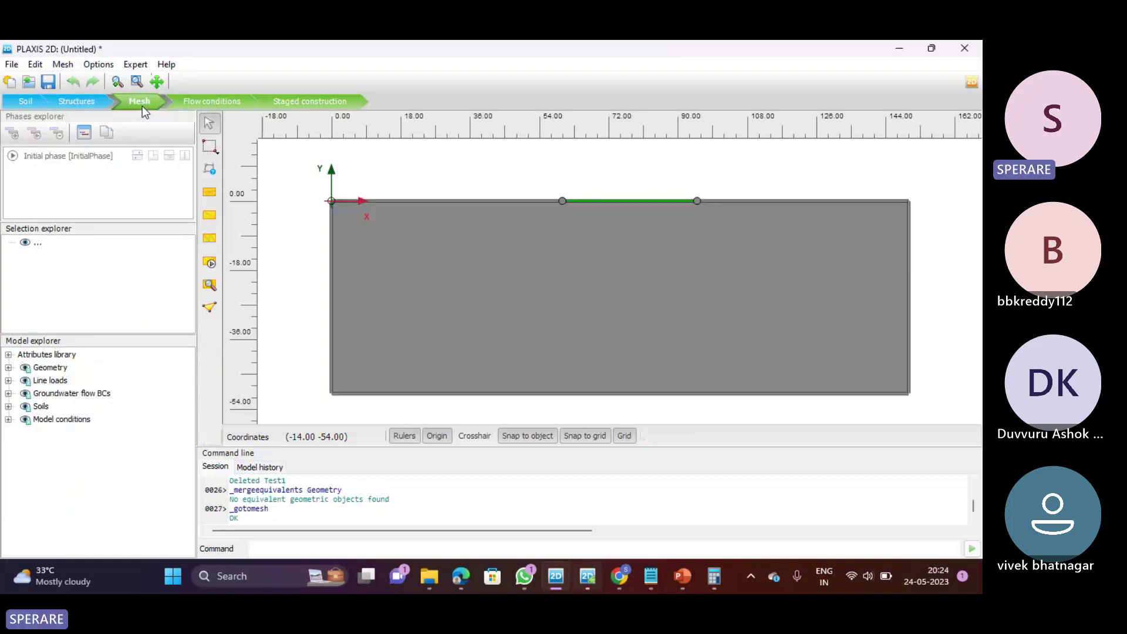
click(210, 263)
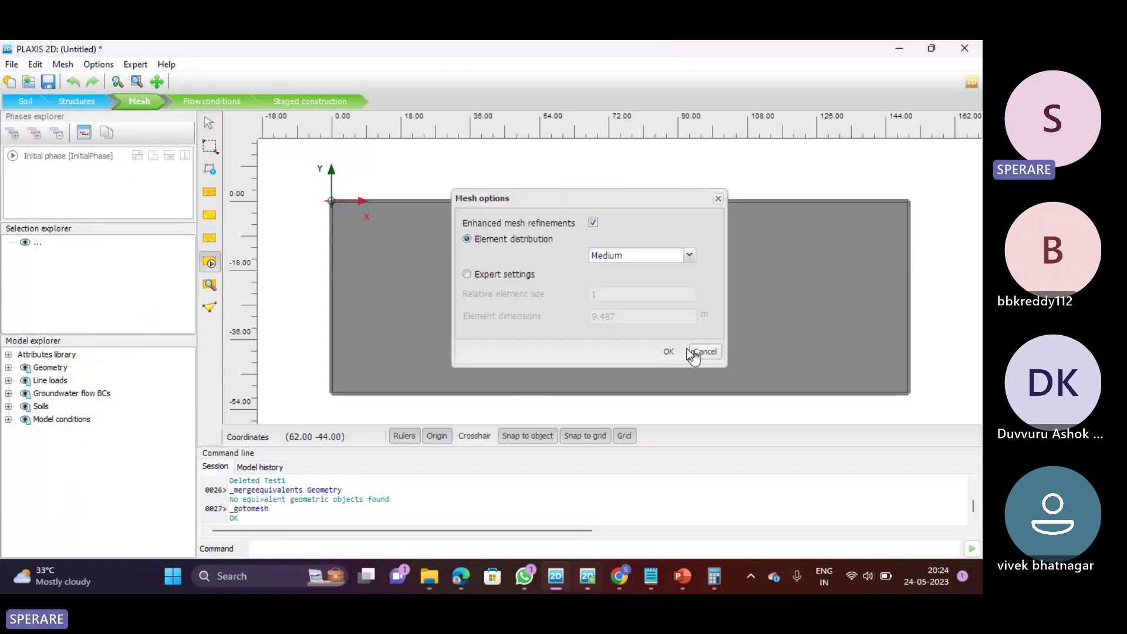
click(674, 360)
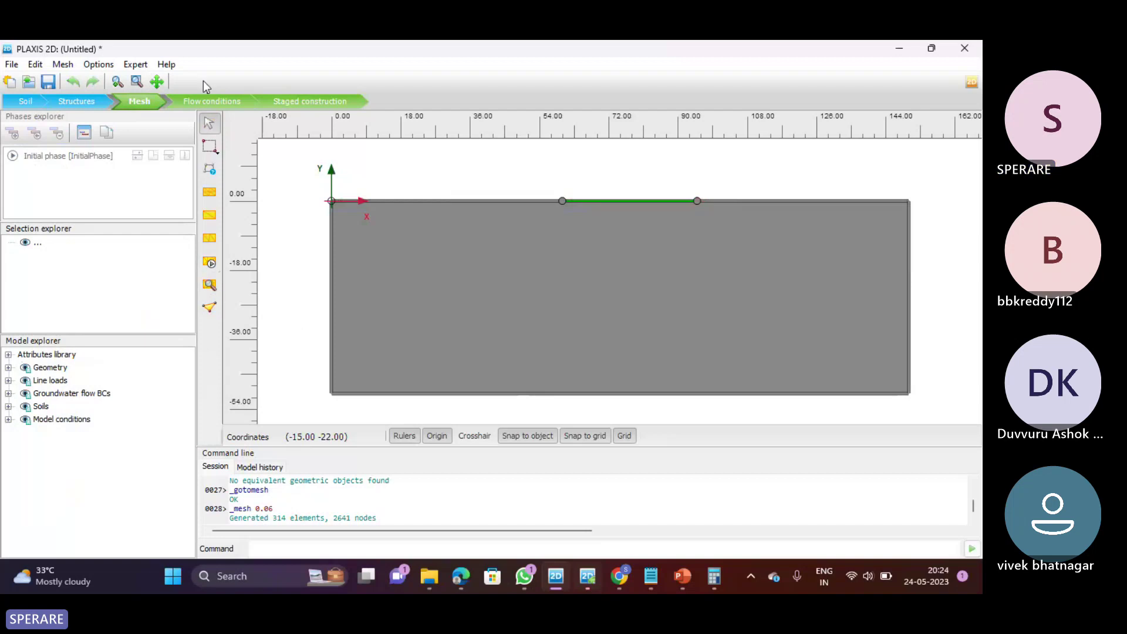
Proceed through the flow conditions to staged construction and add a calculation phase following the initial phase
click(211, 102)
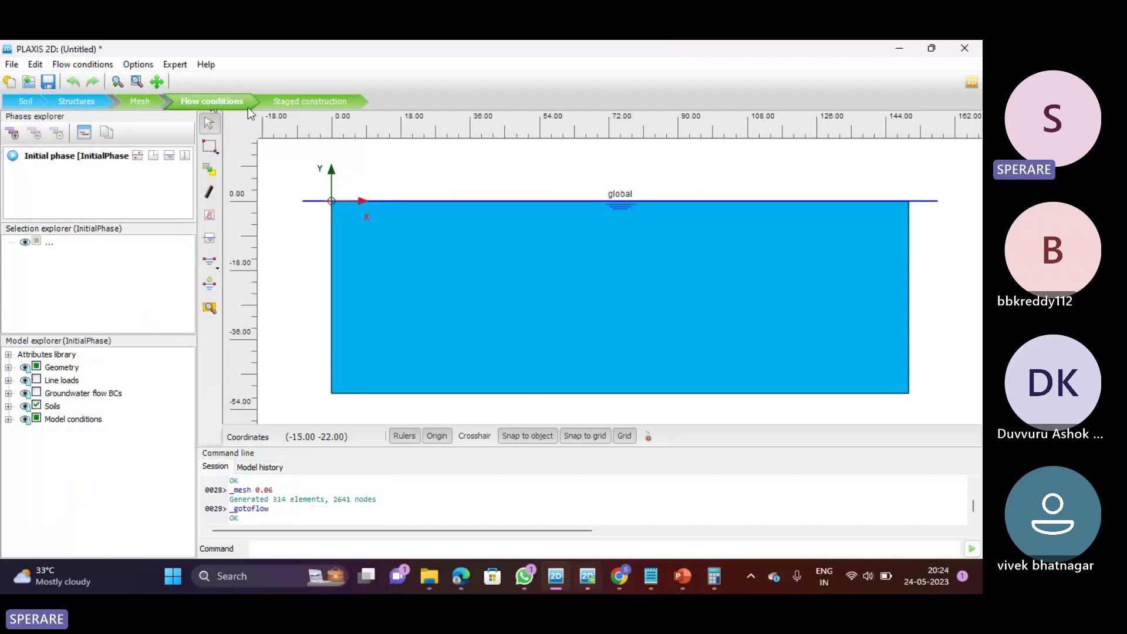
click(298, 103)
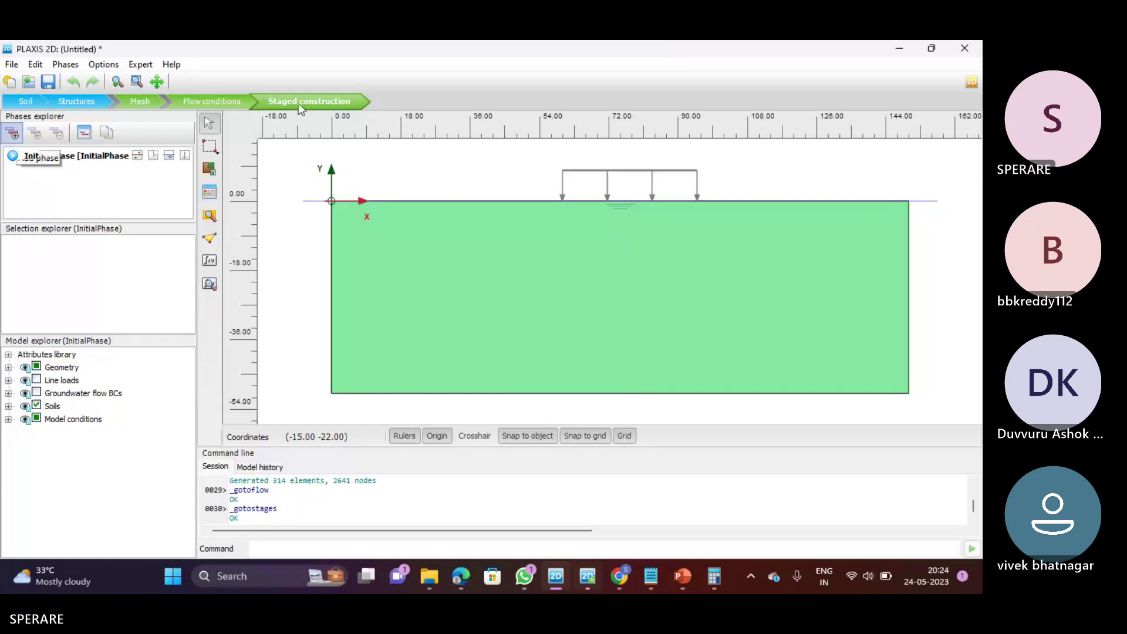
click(13, 134)
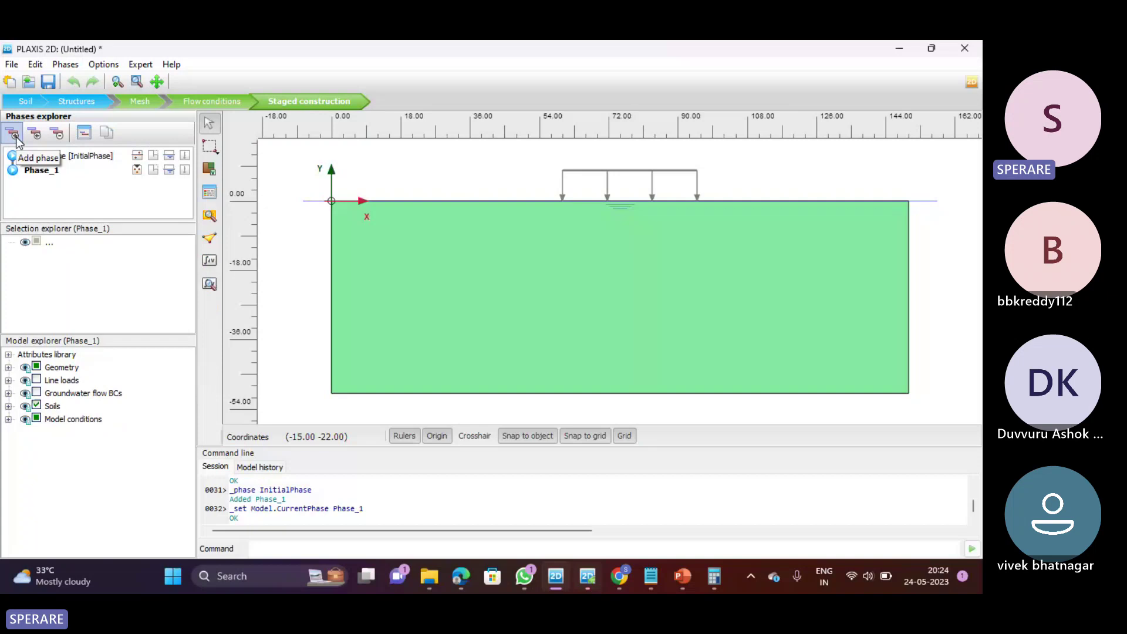
Activate the surface line Line_1_1 with its static line load in Phase_1
click(564, 171)
right_click(565, 170)
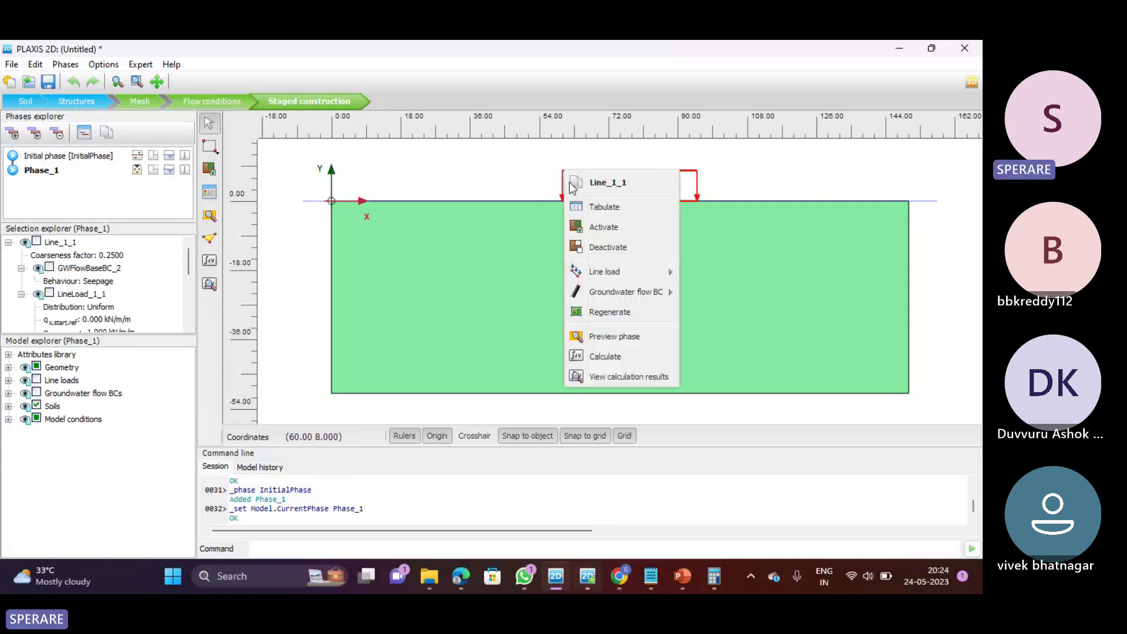
click(602, 229)
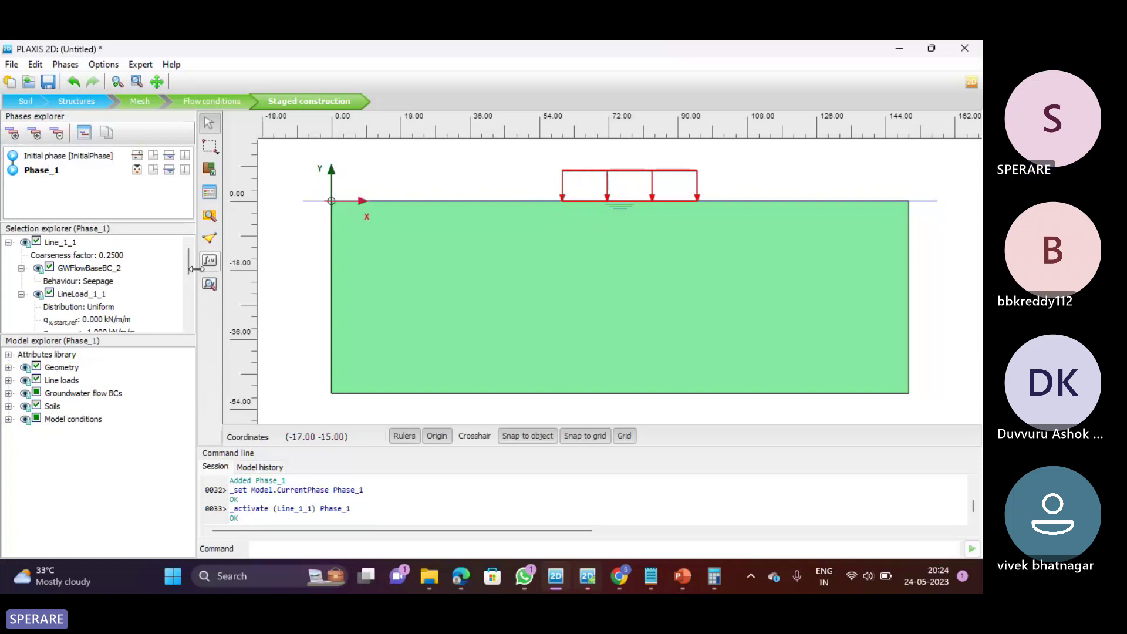
scroll(137, 275, down, 1)
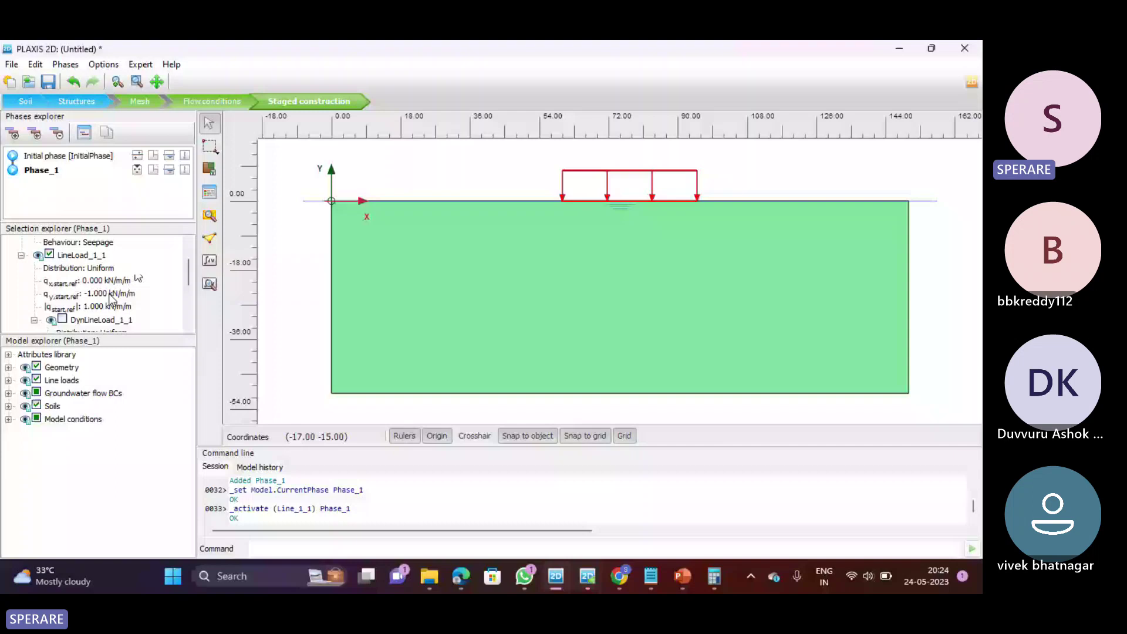
Set Phase_1's calculation type to Dynamic with a dynamic time interval of 0.5 s
double_click(40, 171)
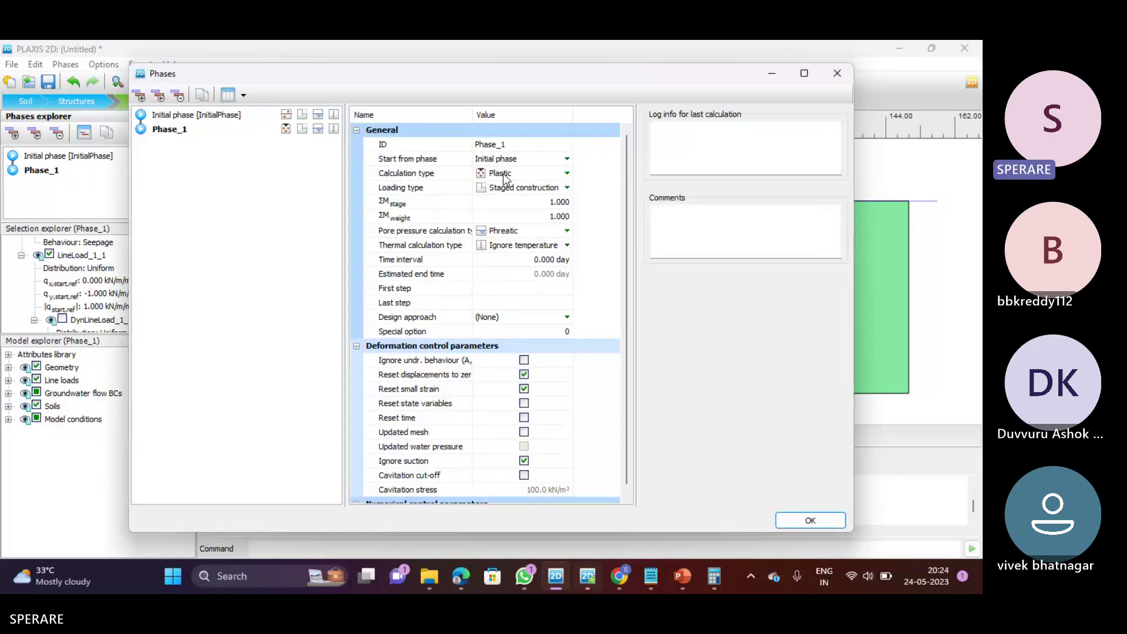
click(503, 175)
click(502, 171)
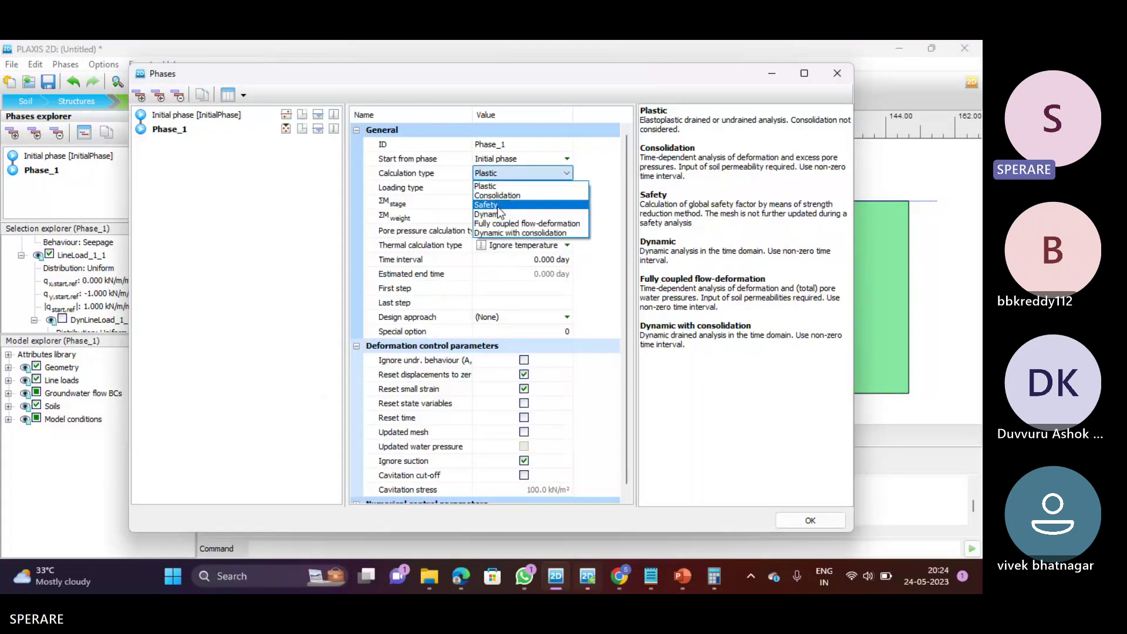
click(498, 214)
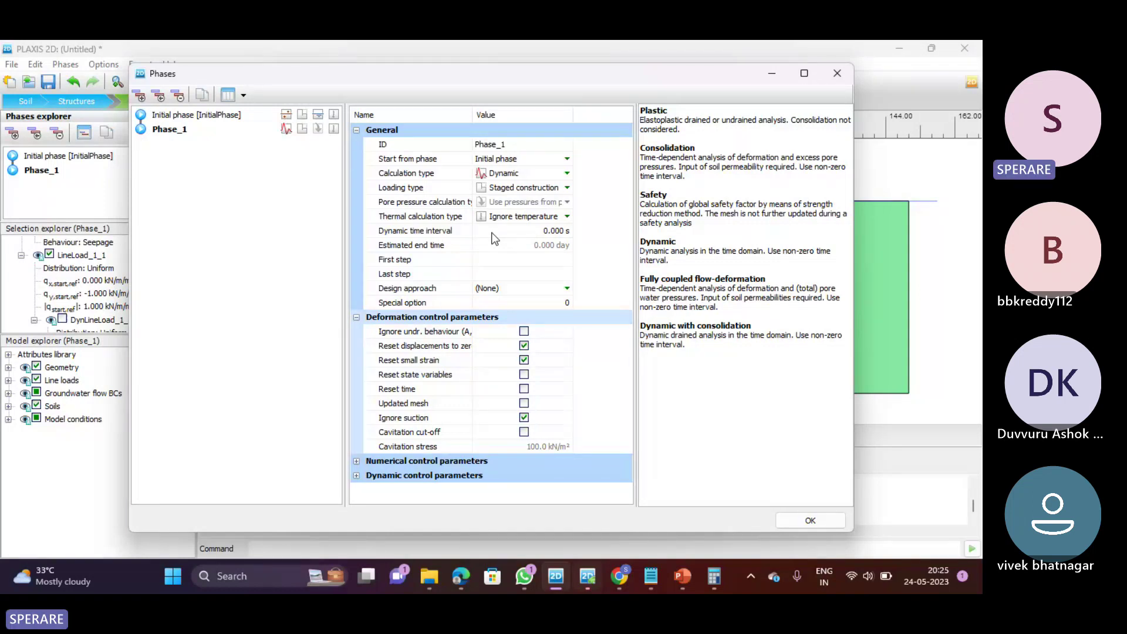
click(493, 232)
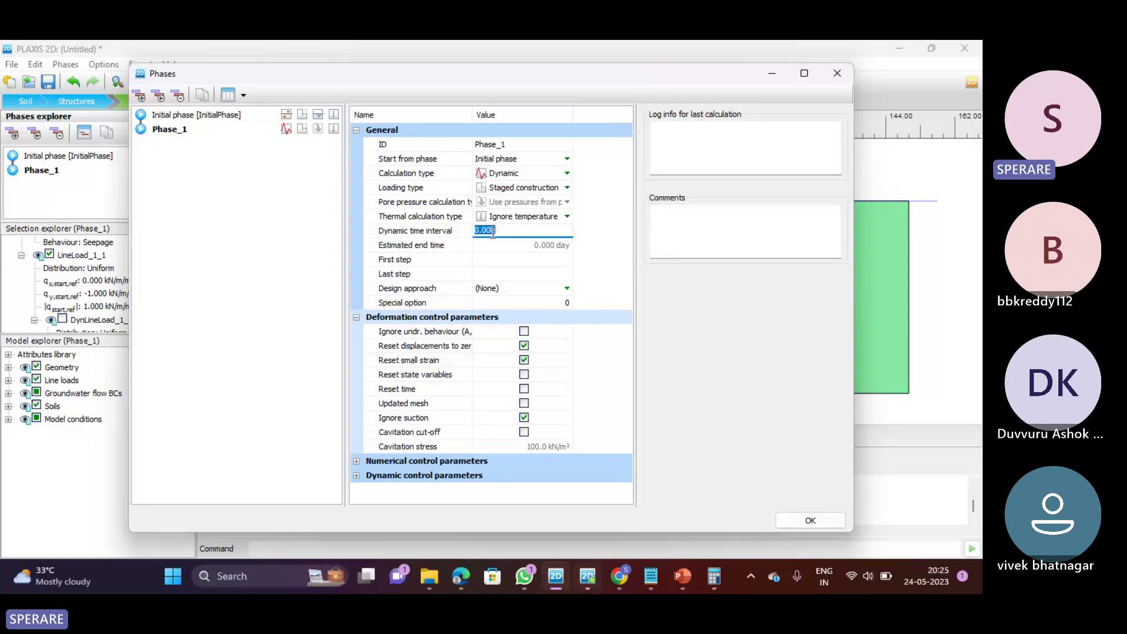
text(.5)
key(Return)
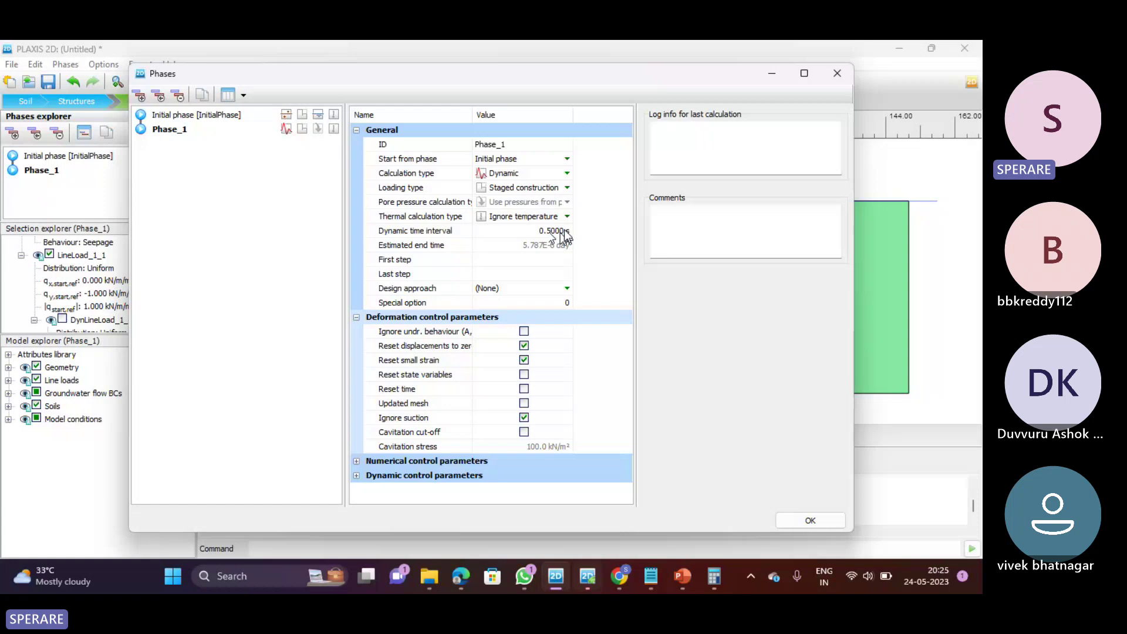
click(793, 523)
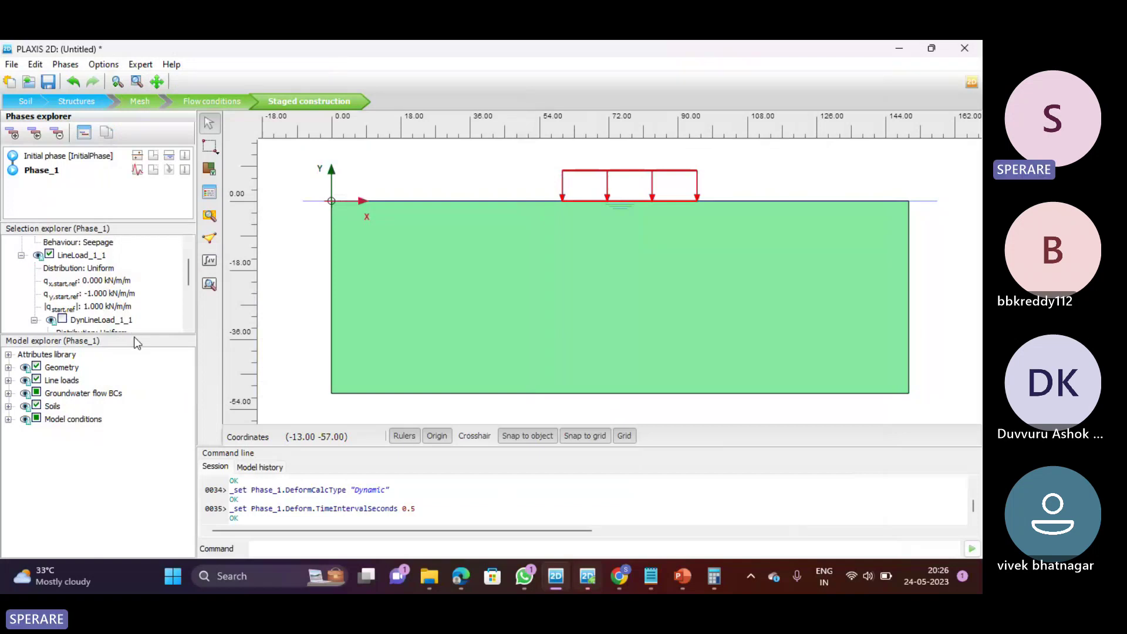
Activate the dynamic line load DynLineLoad_1_1 in Phase_1
drag(136, 336, 130, 414)
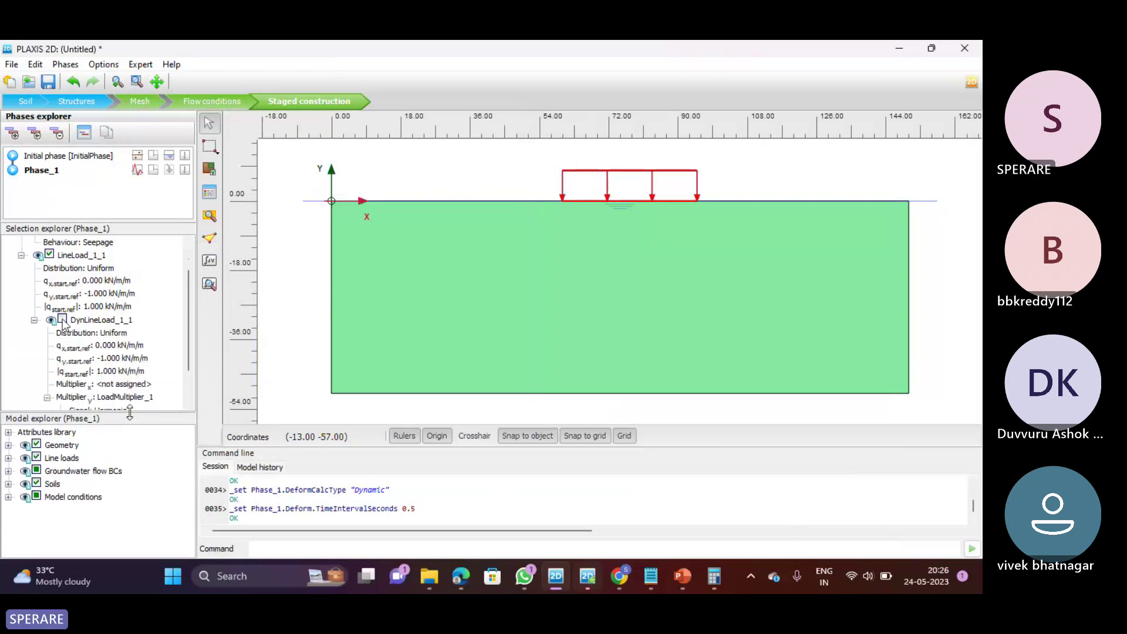
click(63, 320)
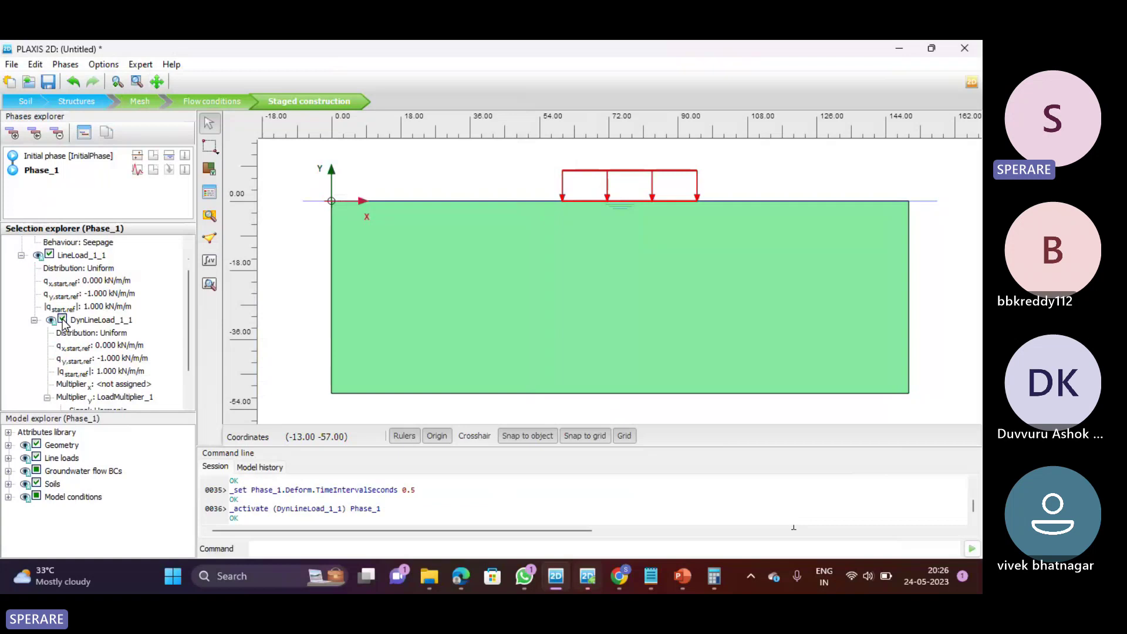
scroll(120, 355, down, 2)
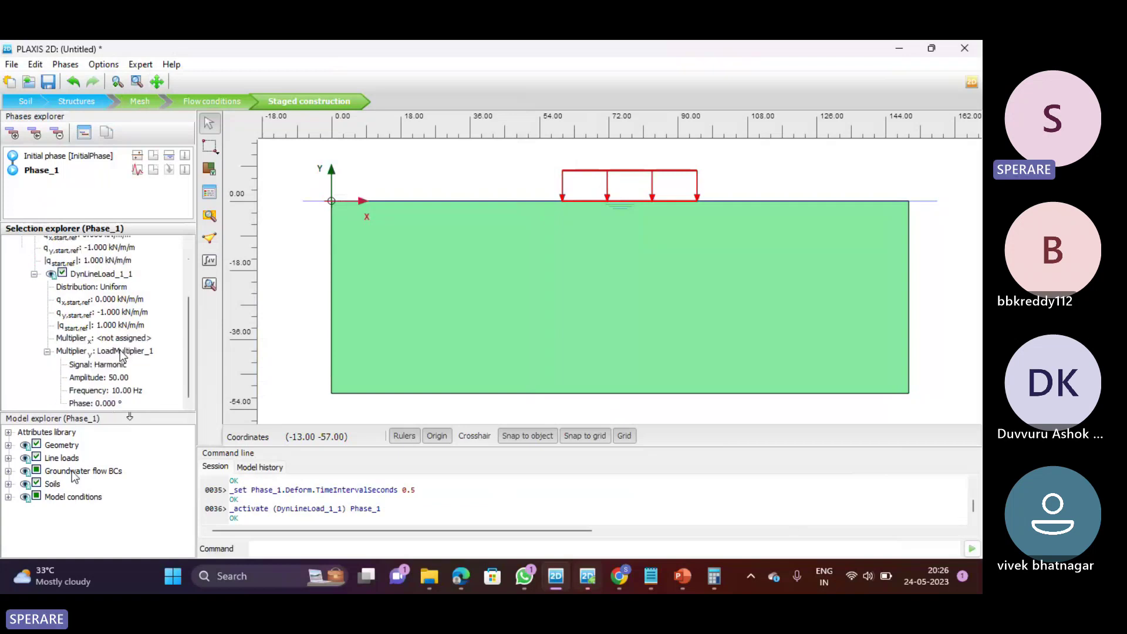
Expand the model conditions and compare them between the initial phase and Phase_1
click(12, 498)
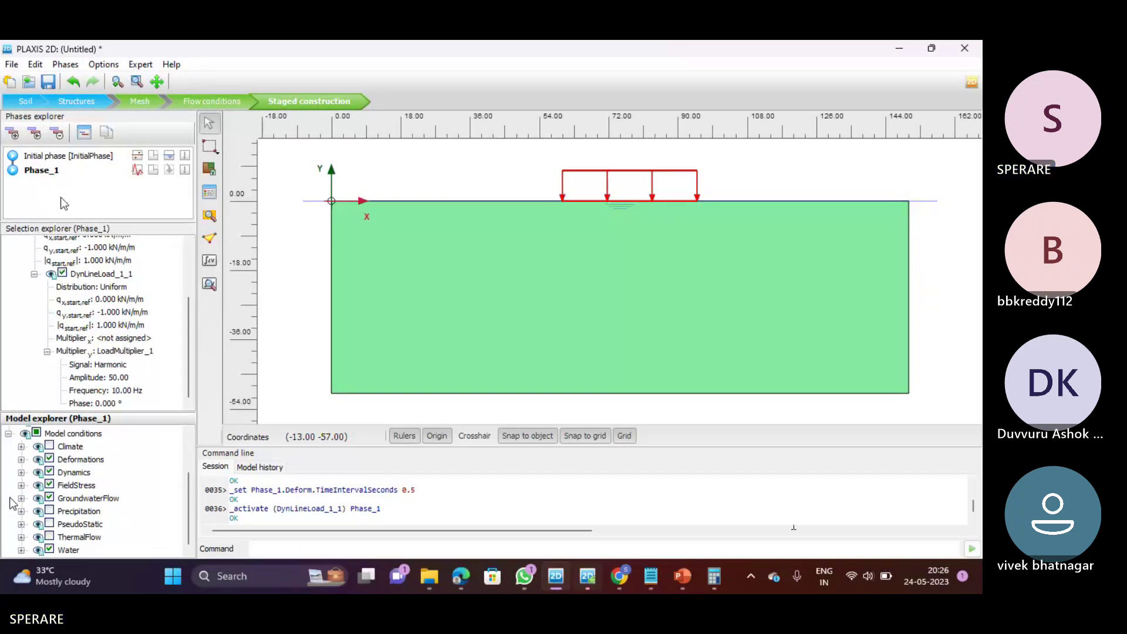
click(64, 159)
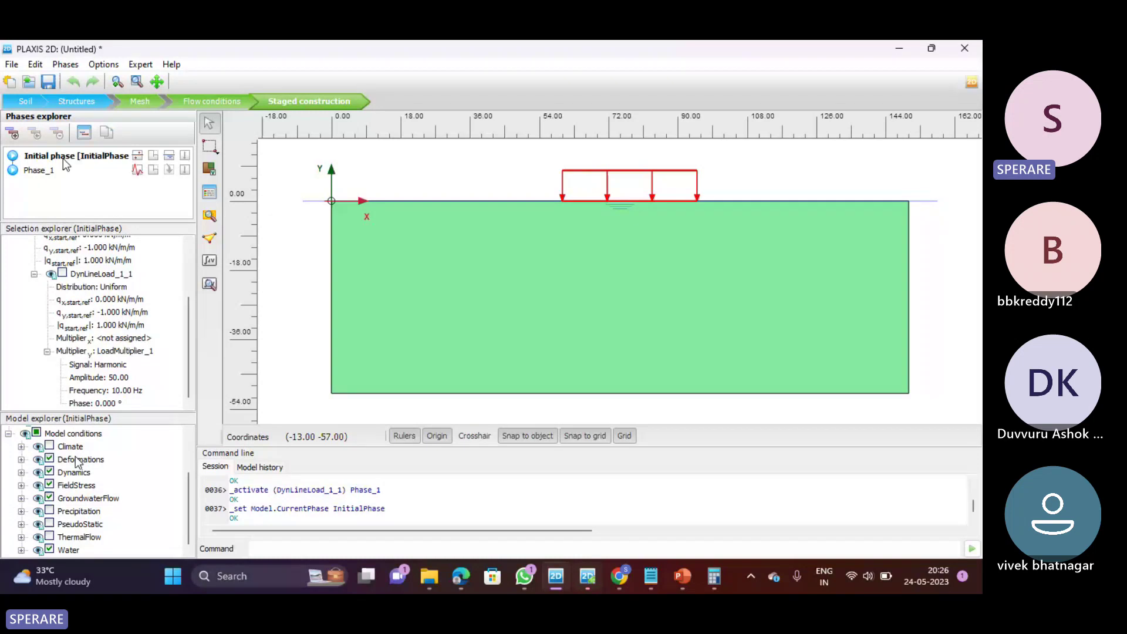
click(36, 171)
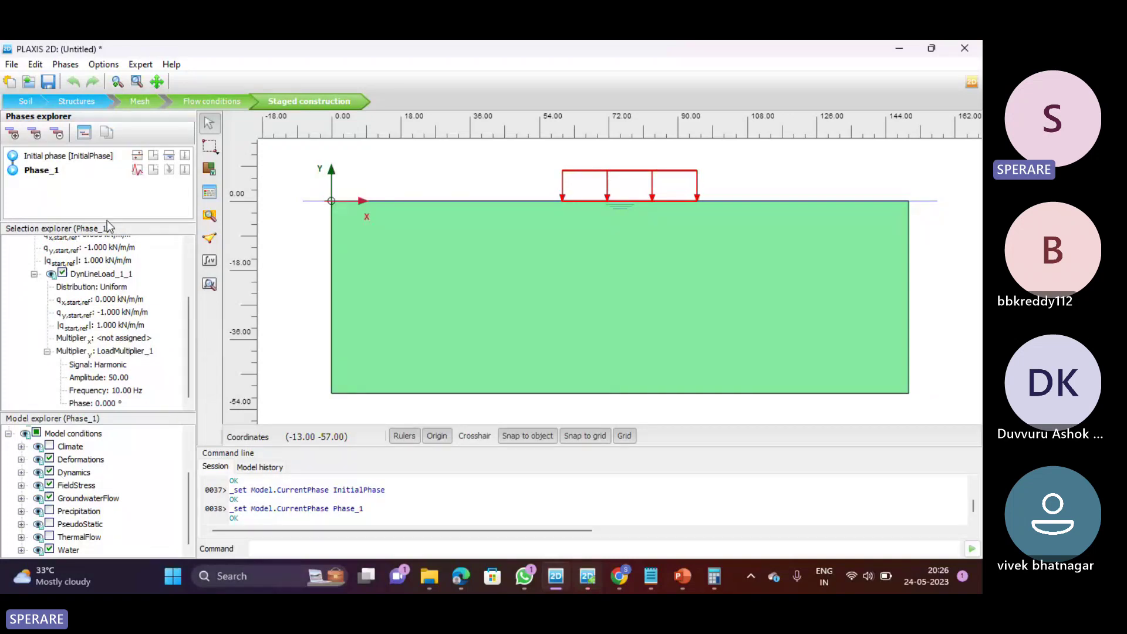
Try the Plastic calculation type for Phase_1, and toggle its Dynamics model condition off and on
click(84, 133)
click(513, 174)
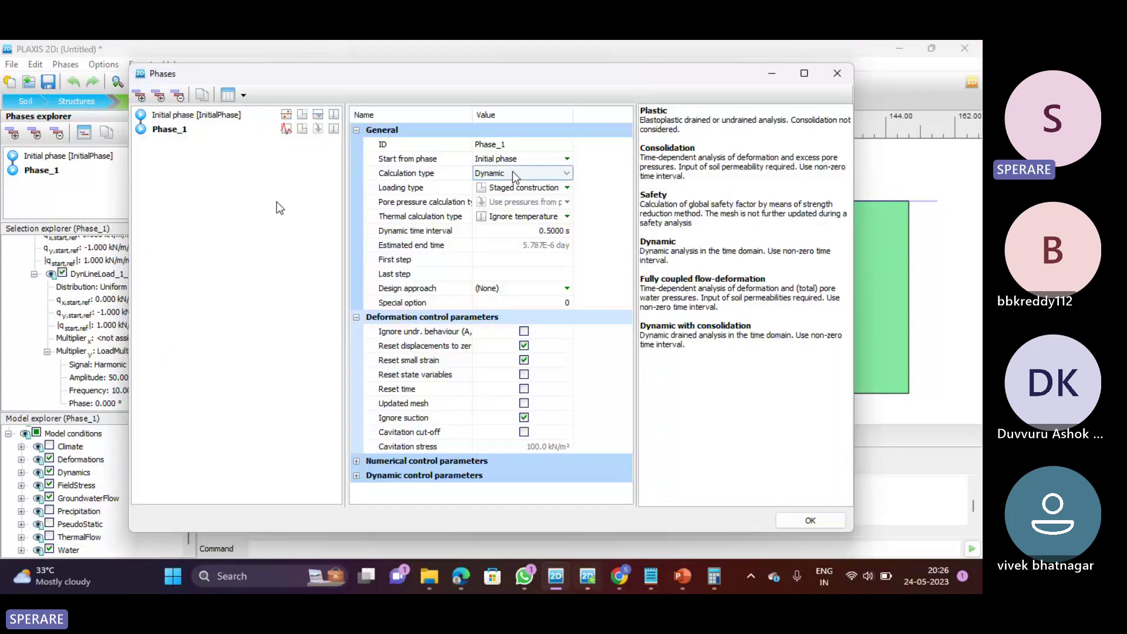
click(514, 173)
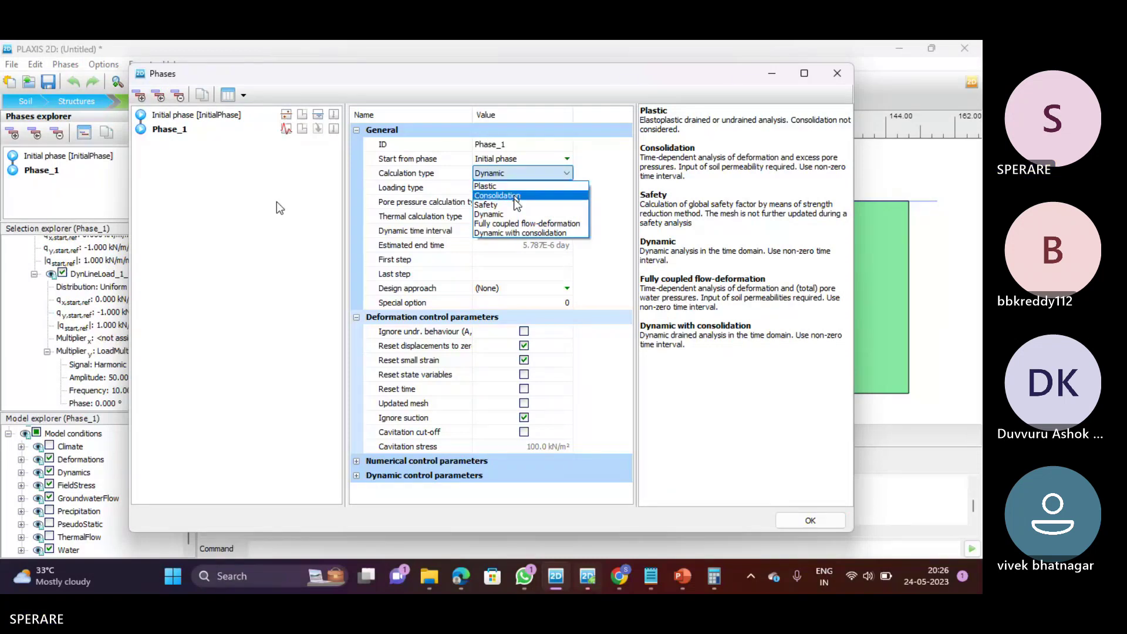
click(505, 186)
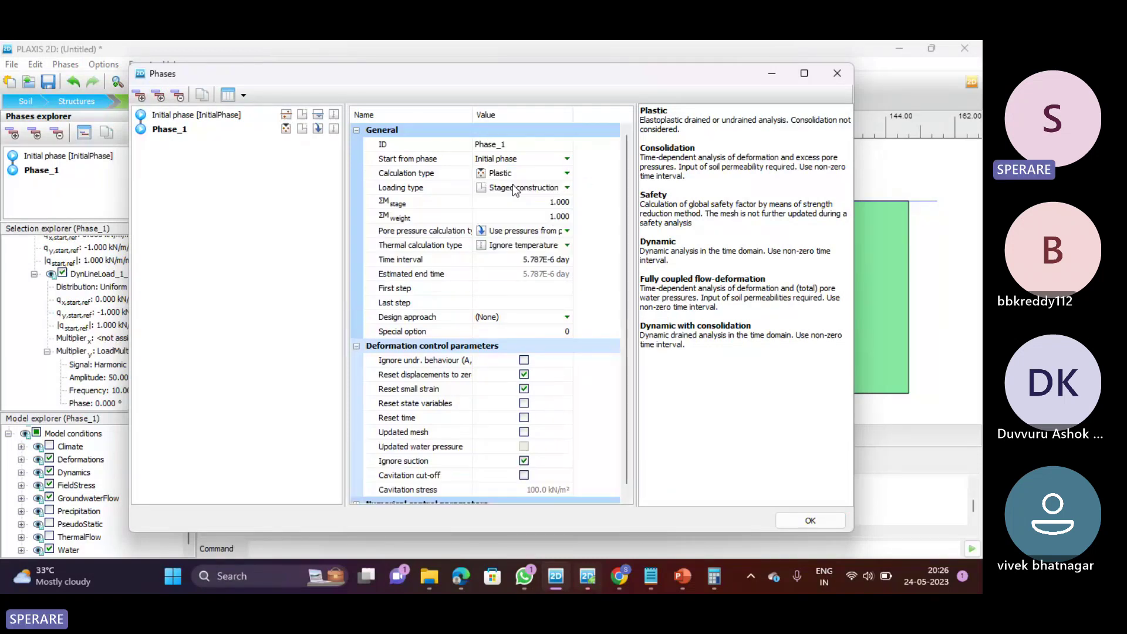
click(809, 520)
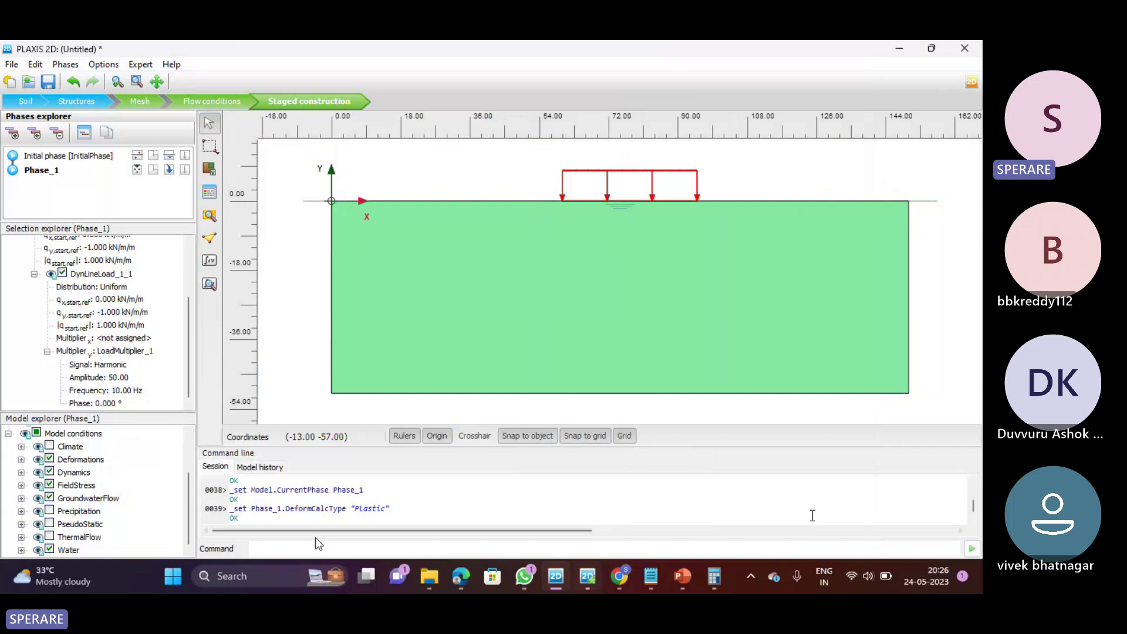
click(49, 472)
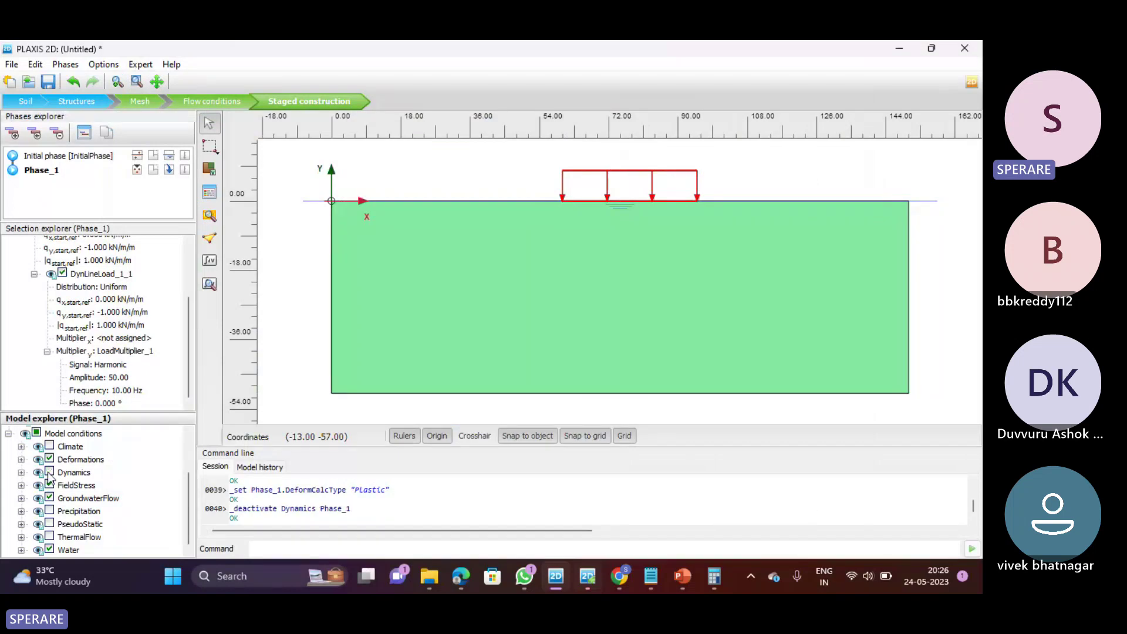
click(49, 472)
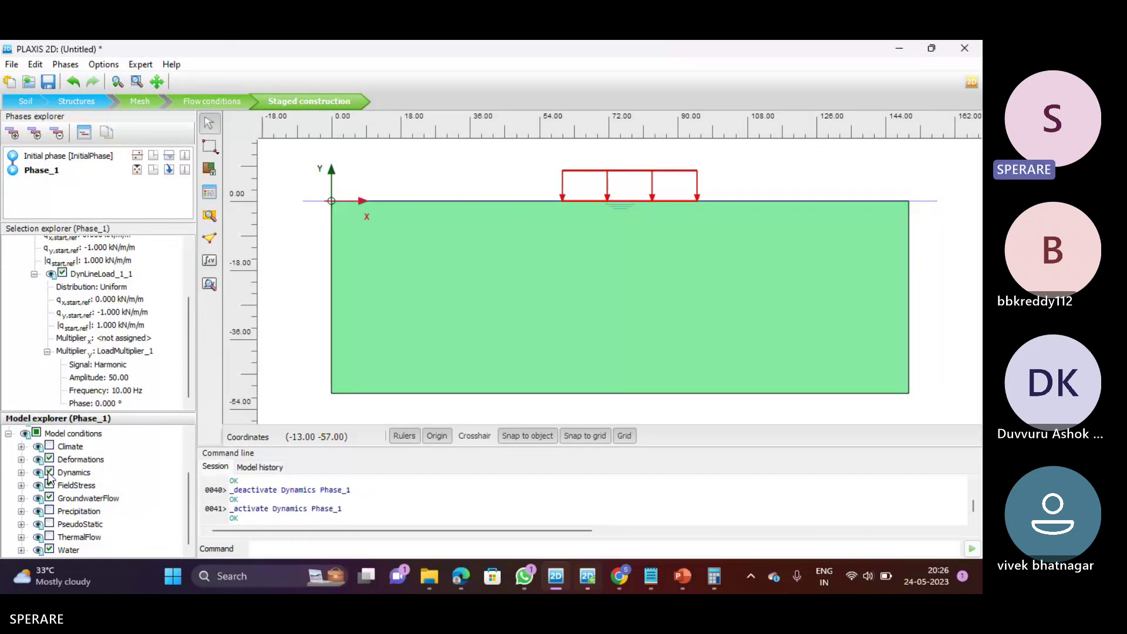
Set Phase_1's calculation type back to Dynamic and accept the phase settings
double_click(43, 171)
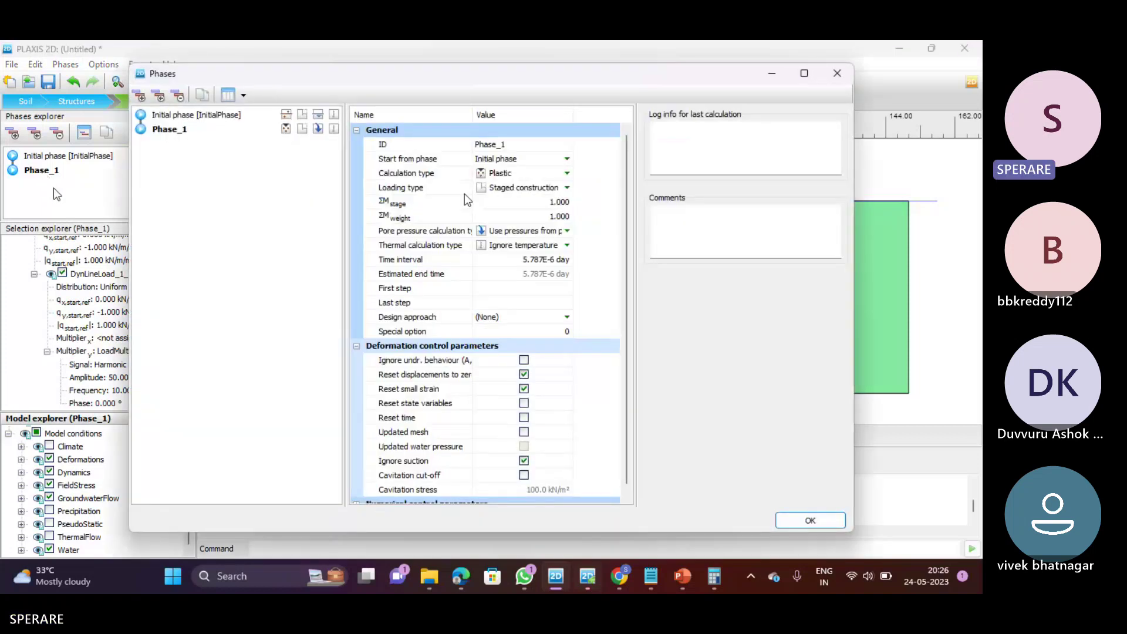
click(504, 173)
click(566, 172)
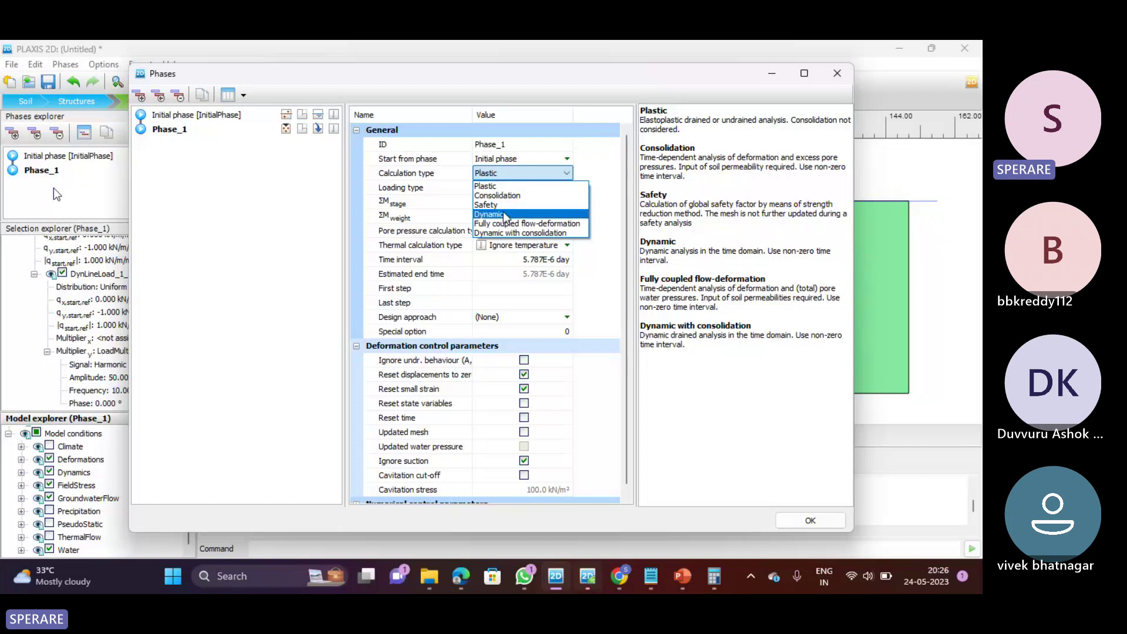
click(487, 205)
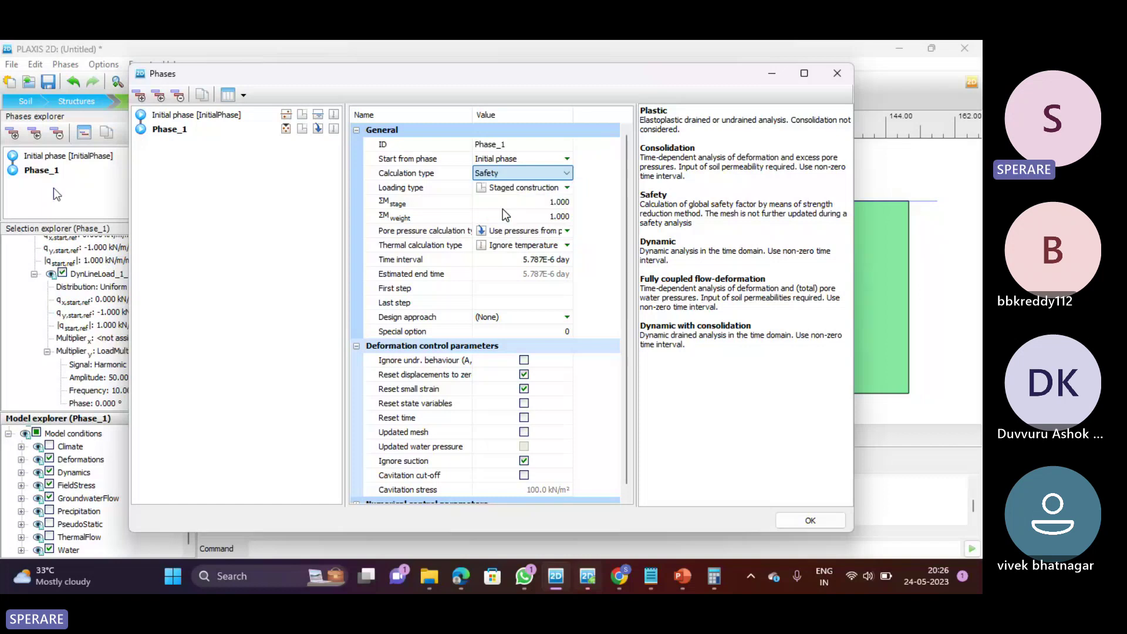
click(497, 171)
click(504, 215)
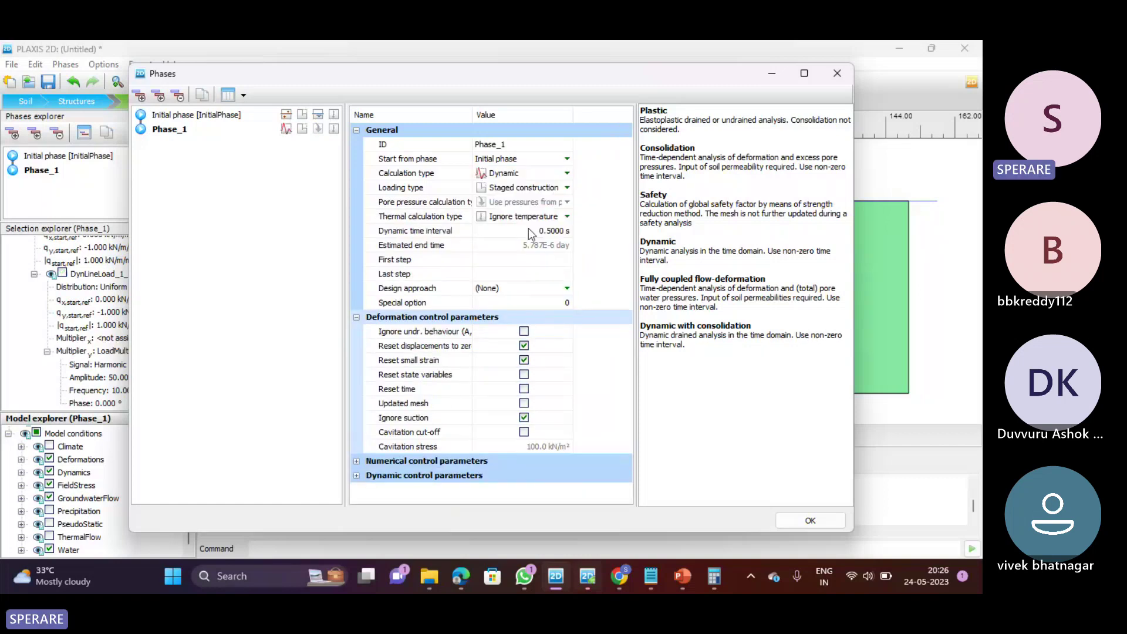
click(811, 522)
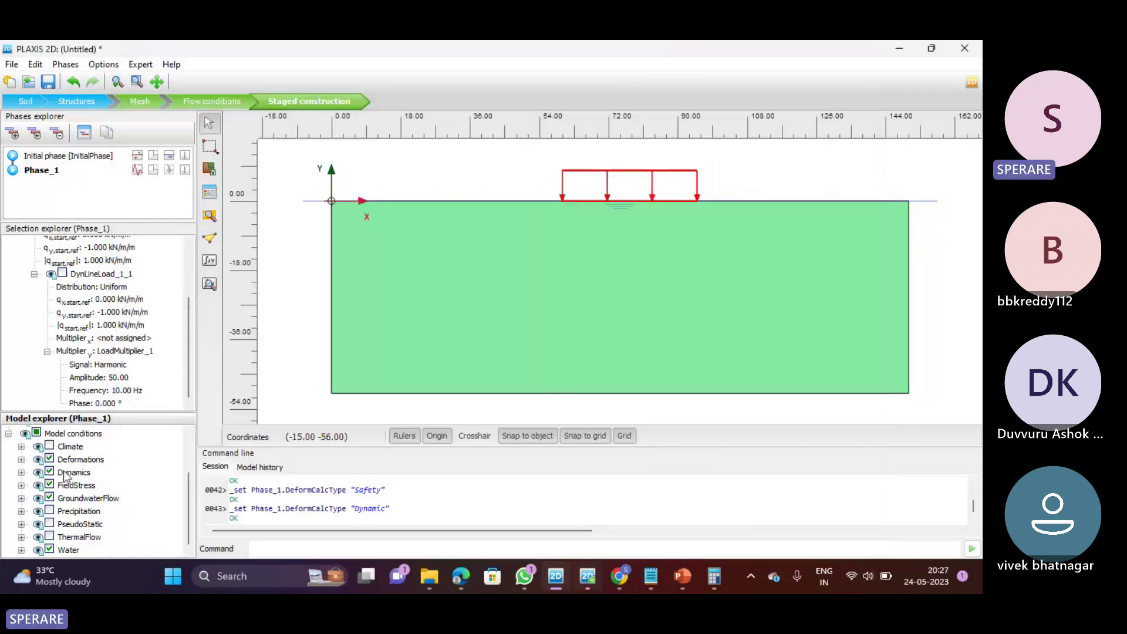
Expand the Dynamics model conditions of Phase_1 to view the boundary settings
click(8, 433)
click(8, 434)
click(21, 472)
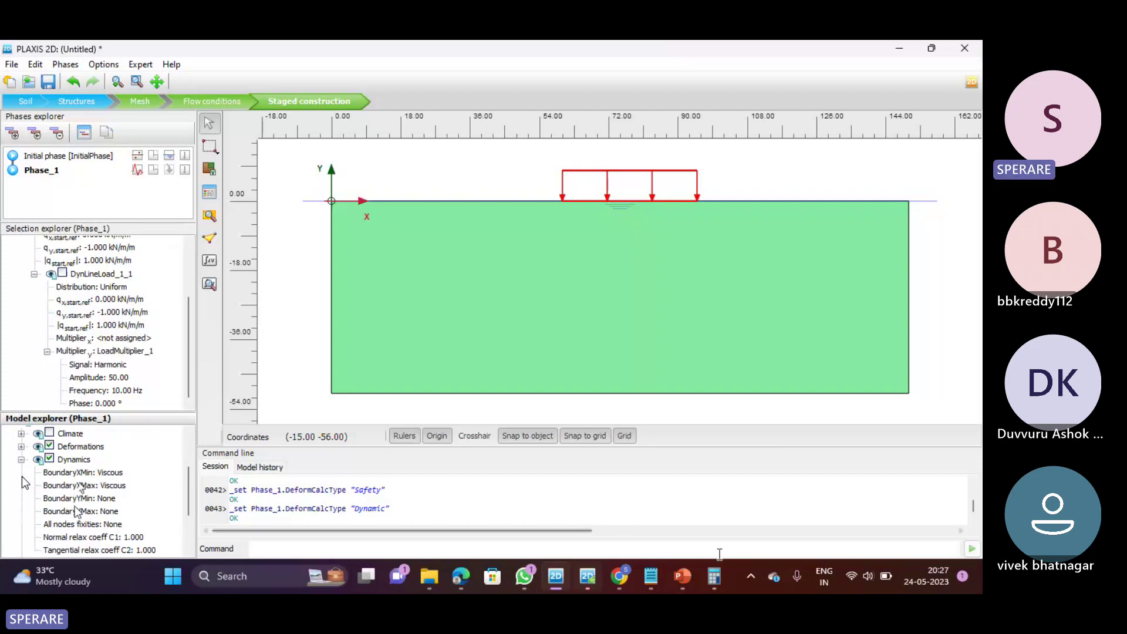
Switch to PowerPoint and present the slide Dynamic Analysis – Boundary Conditions full screen
click(682, 578)
scroll(551, 404, down, 1)
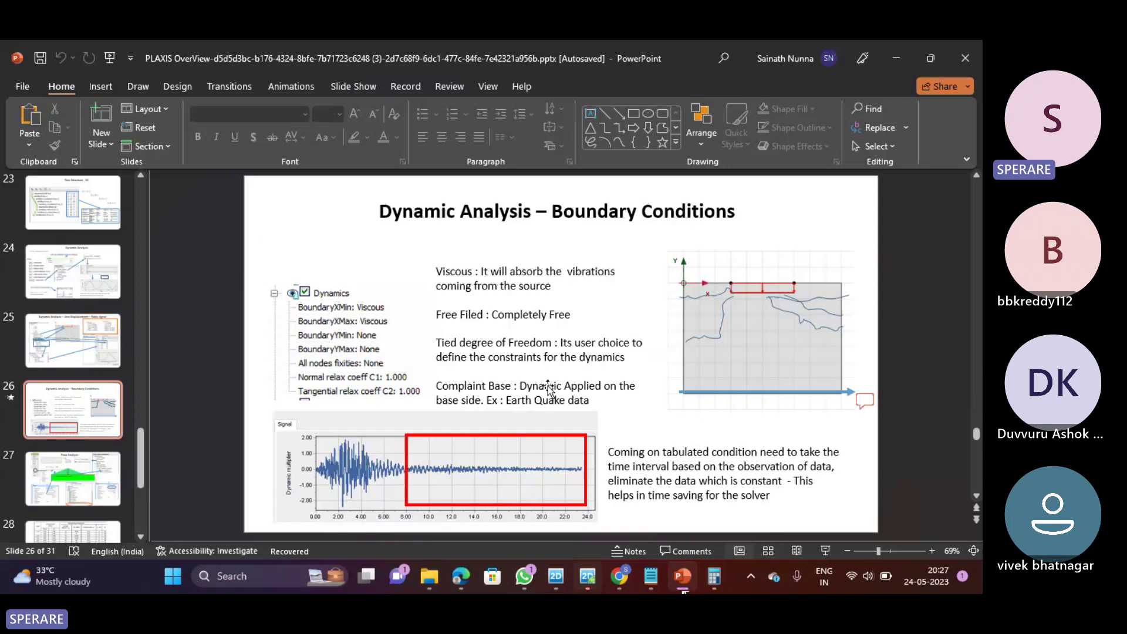
click(825, 551)
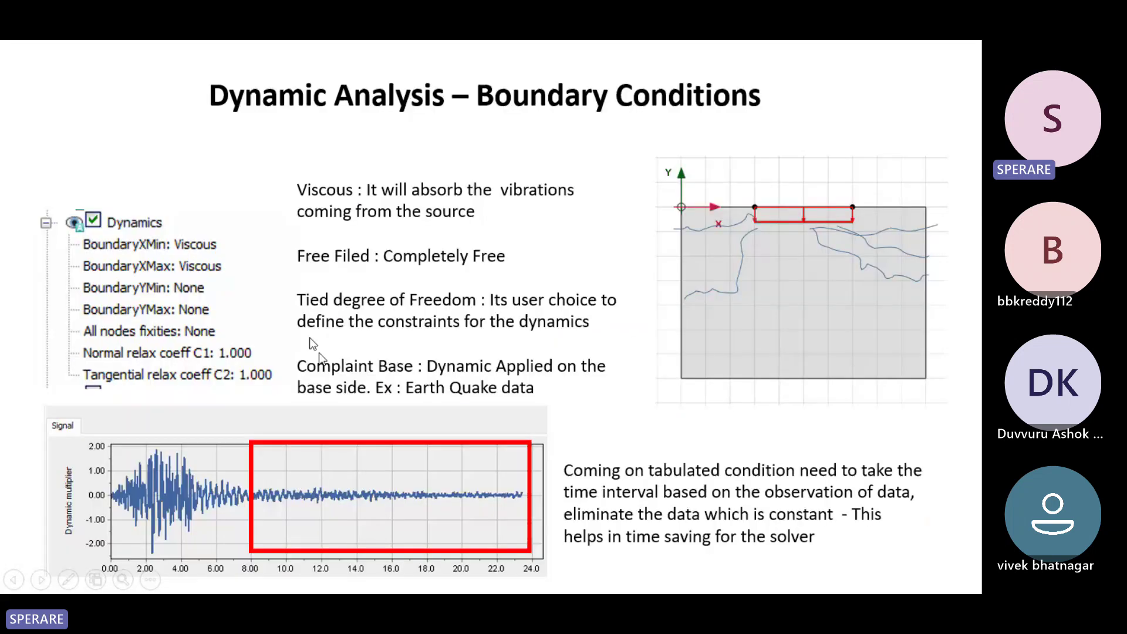
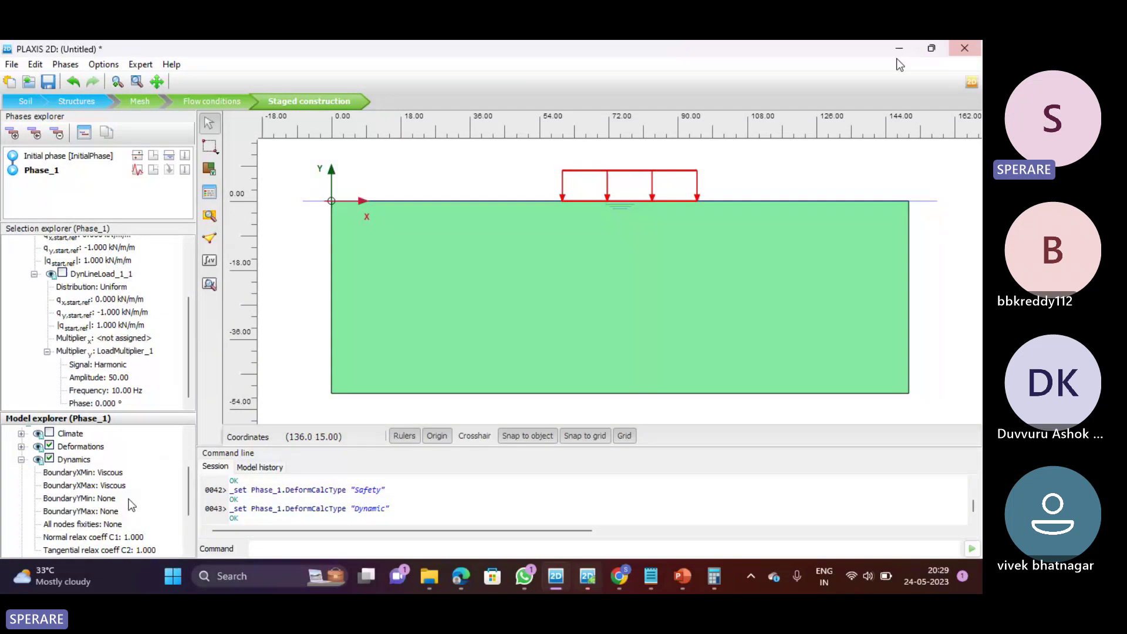
Return to the PowerPoint slide and highlight the explanations of the viscous, free field and tied degree of freedom boundaries
click(898, 50)
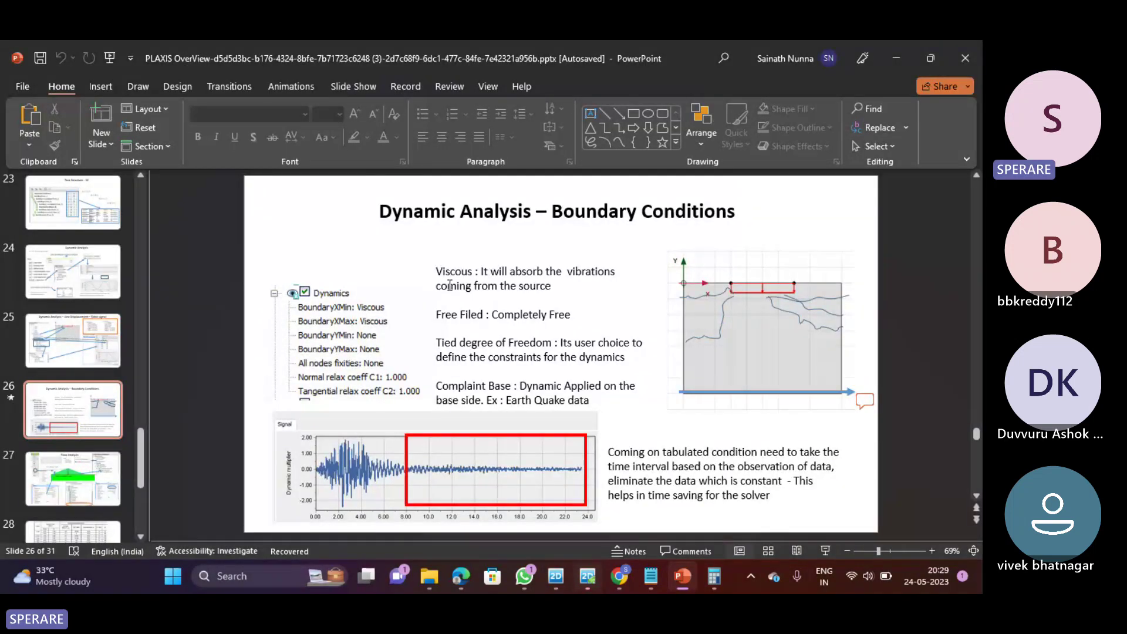
drag(436, 271, 477, 271)
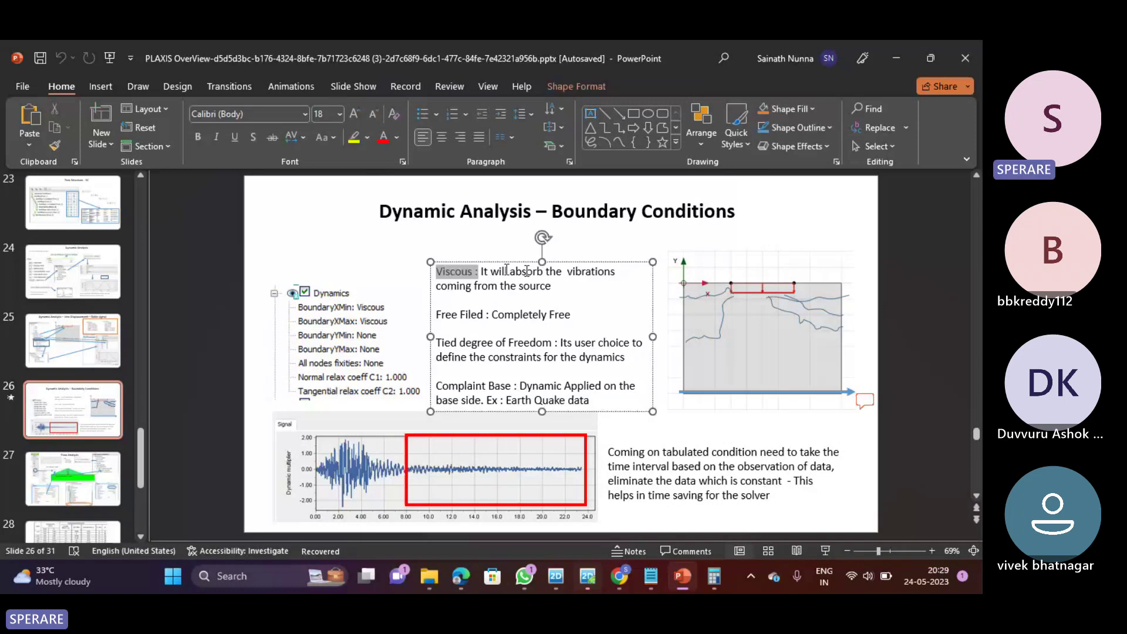
shift+click(562, 290)
key(Down)
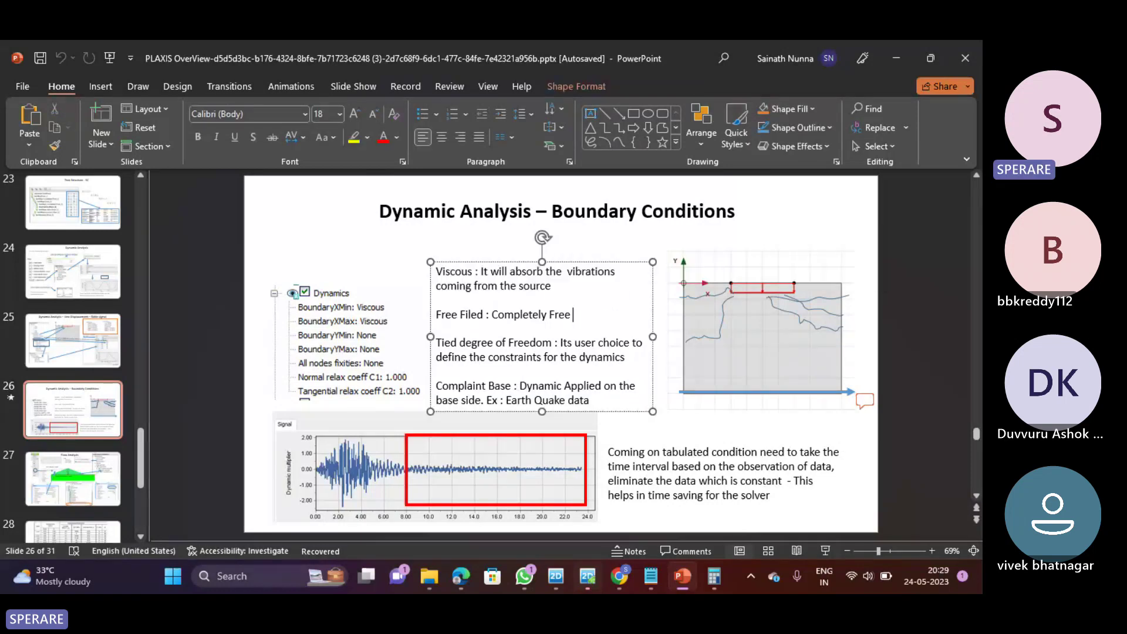
triple_click(446, 321)
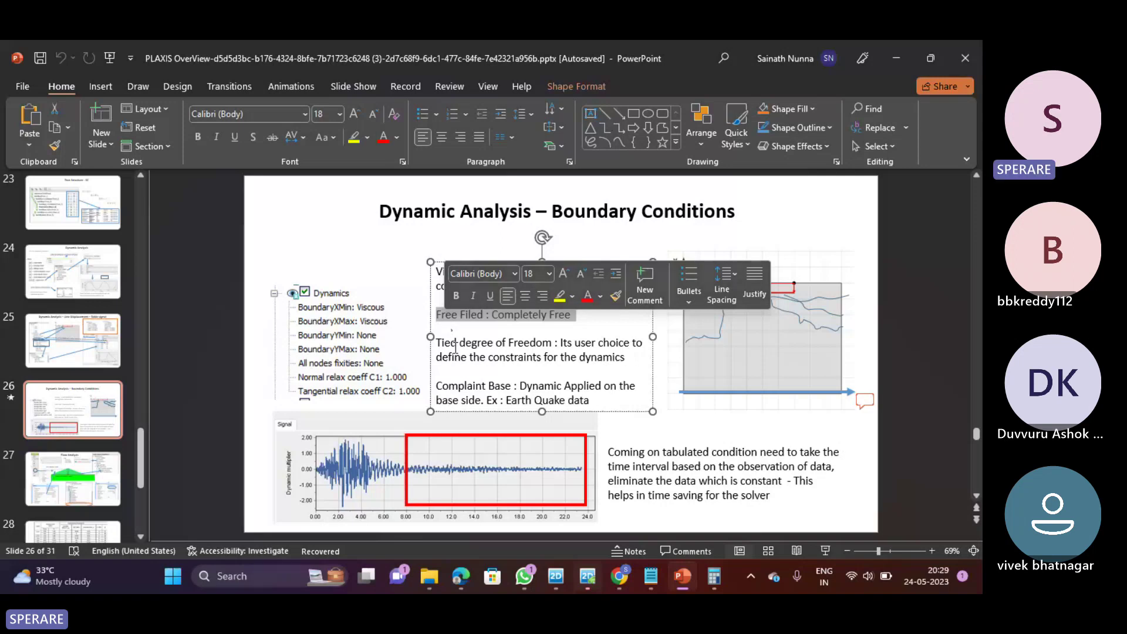
drag(442, 341, 629, 356)
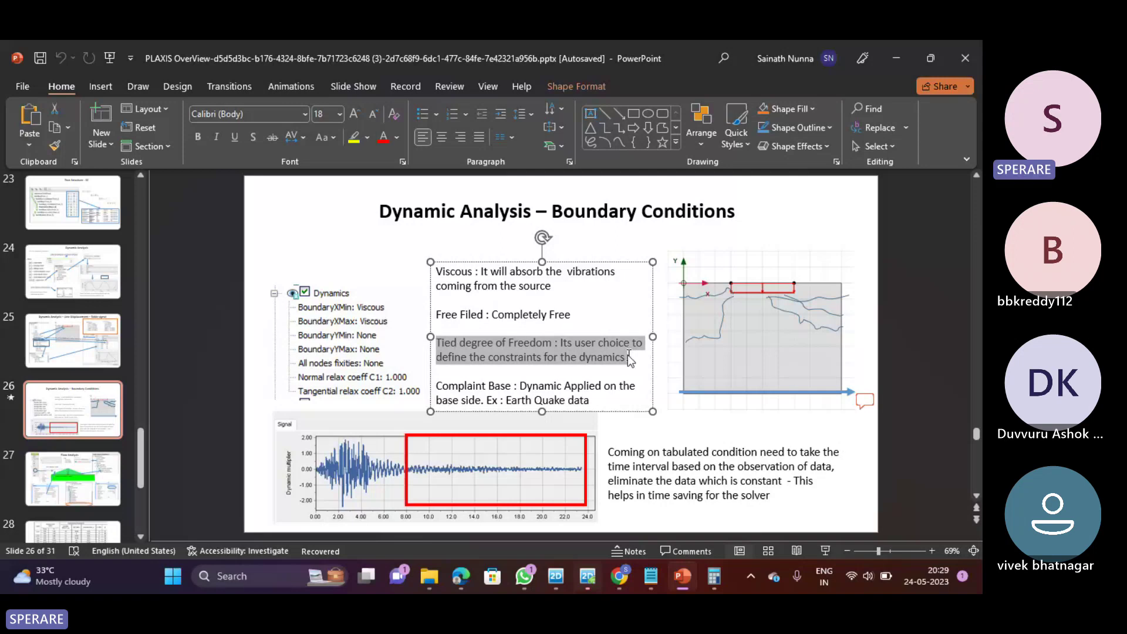
mouse_move(628, 355)
Switch back to PLAXIS 2D and examine the dynamic BoundaryXMin setting and the Deformations boundary conditions of Phase_1
key(alt+Tab)
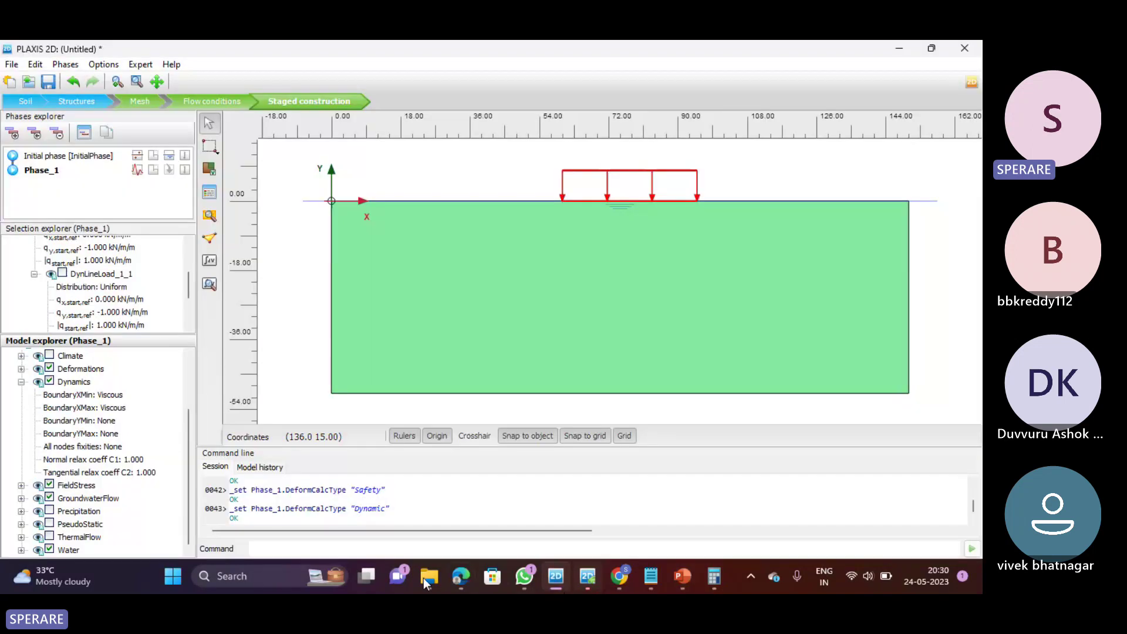
click(106, 395)
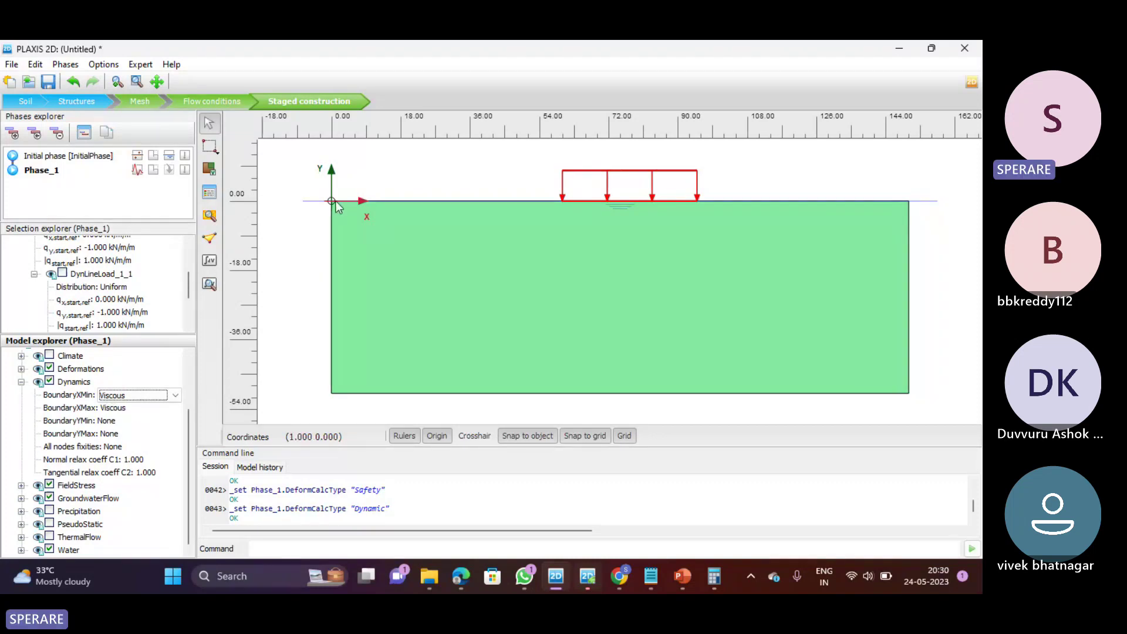
click(21, 369)
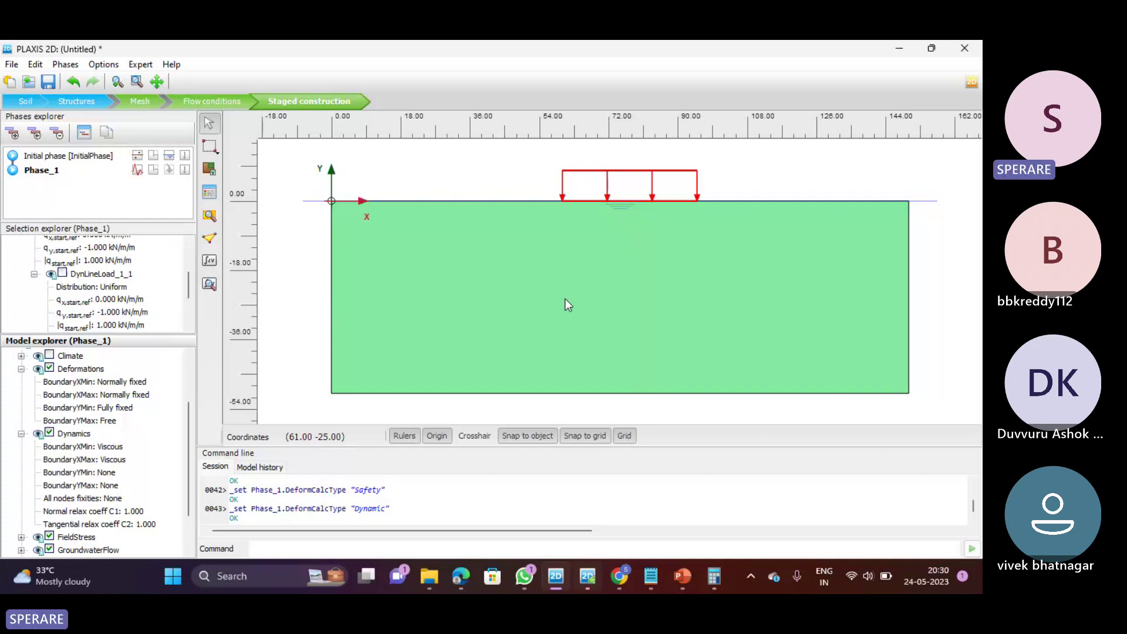
Set the dynamic BoundaryXMin of Phase_1 to Free-field
click(128, 449)
click(128, 448)
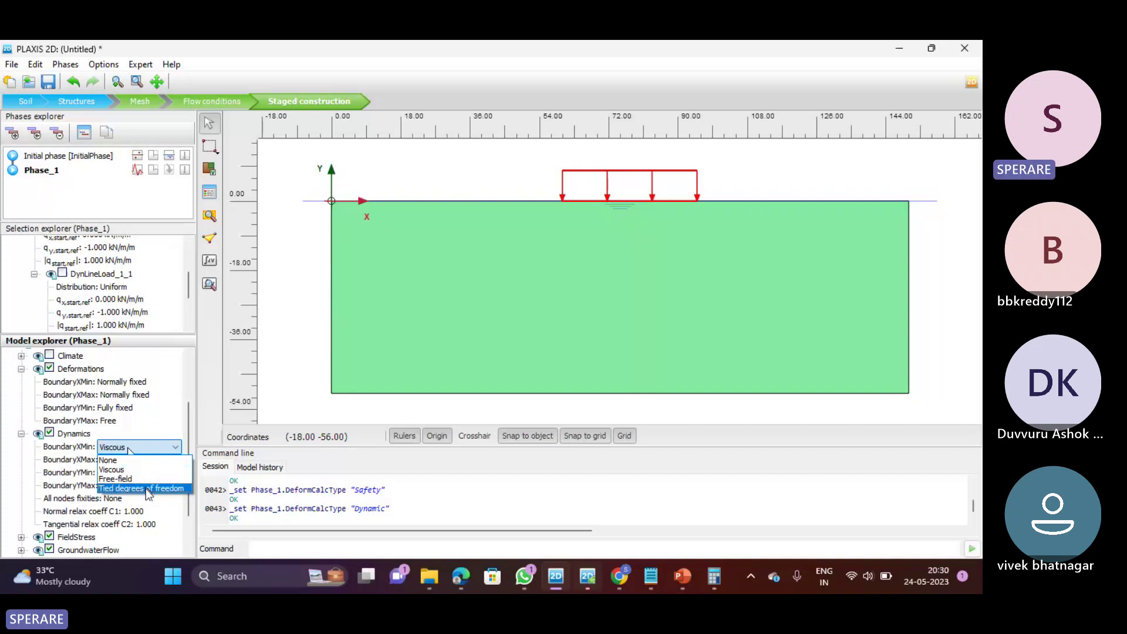
click(118, 479)
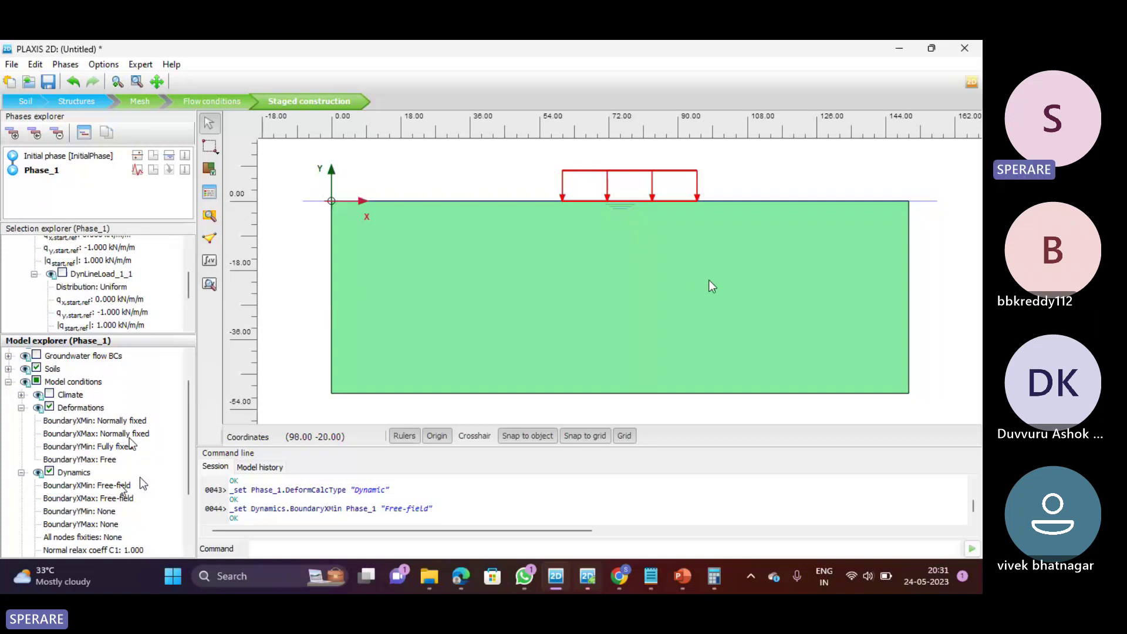
Set the dynamic BoundaryXMin of Phase_1 to Tied degrees of freedom and widen the explorers to show the full option names
click(127, 487)
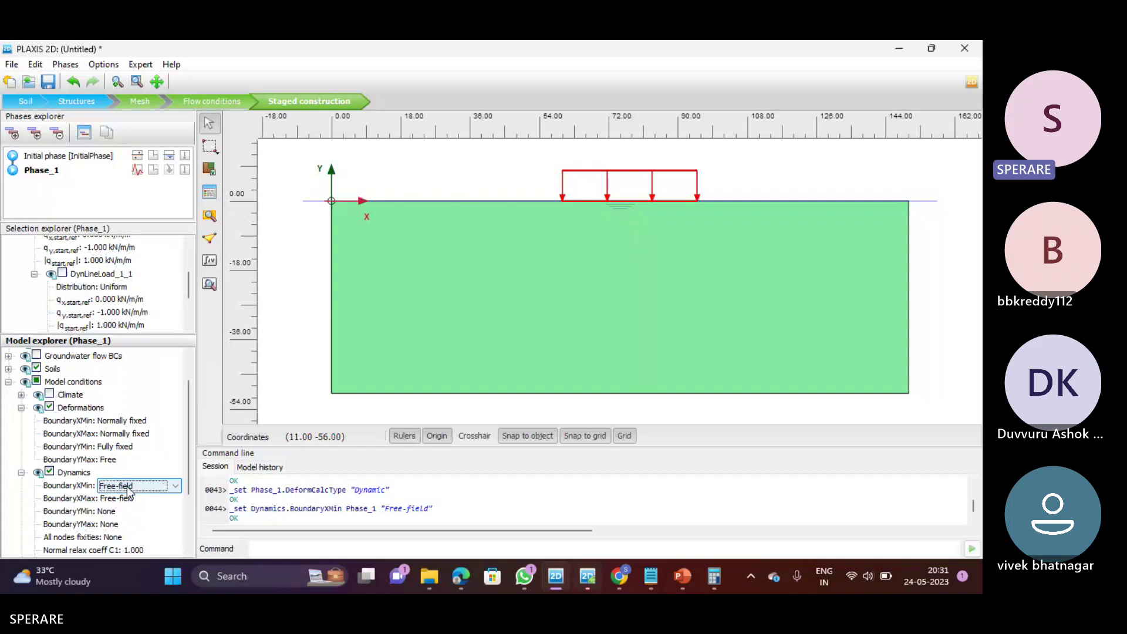
click(128, 489)
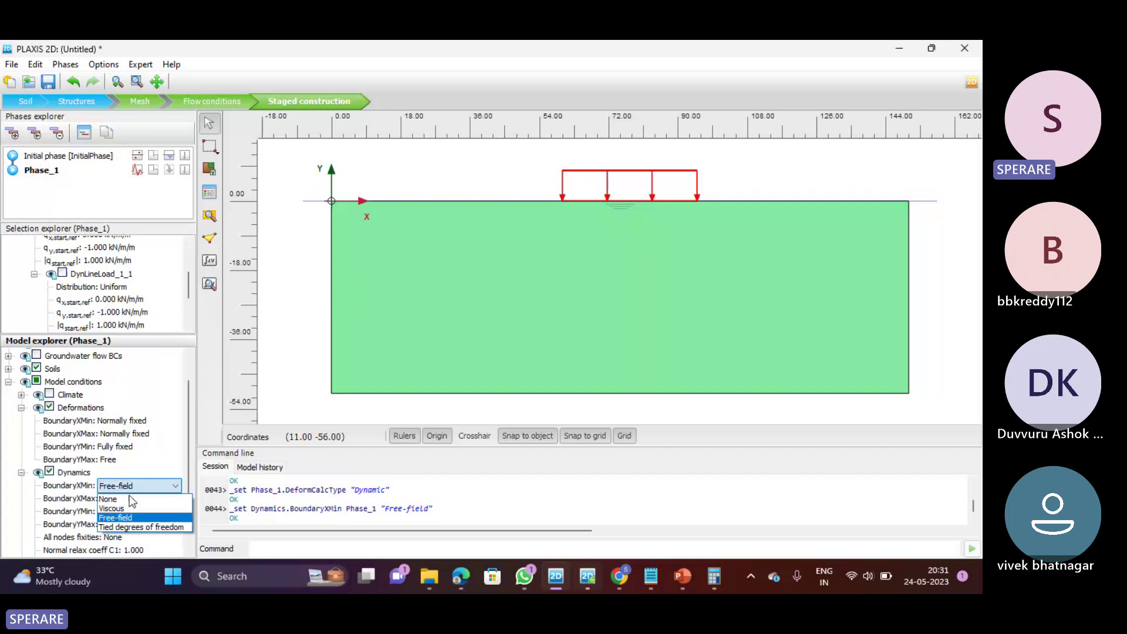
click(139, 527)
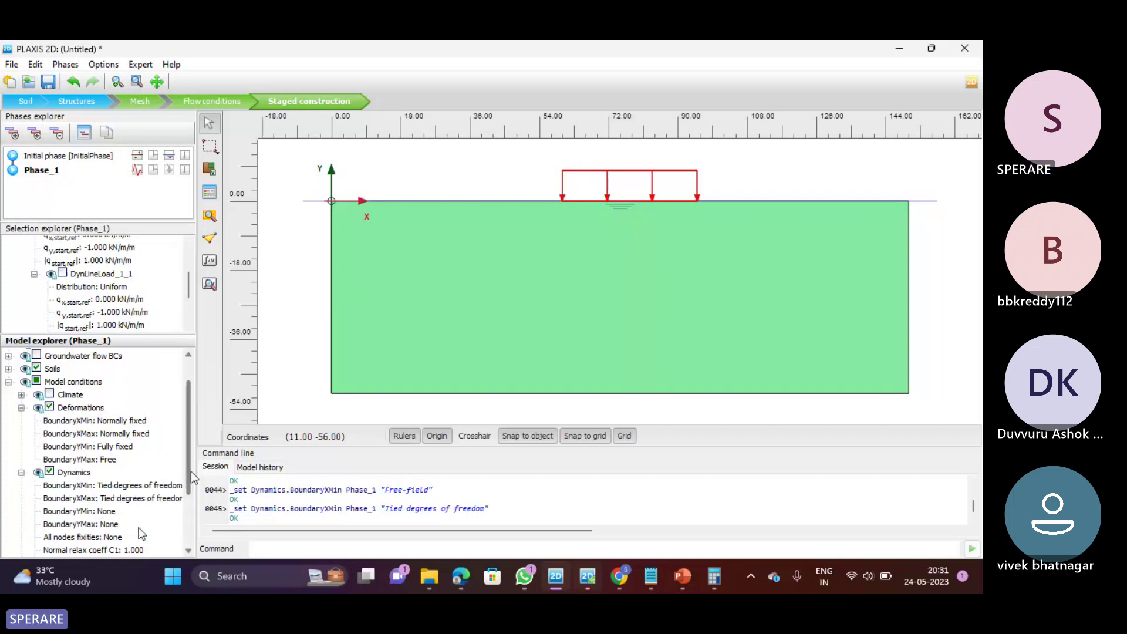
drag(210, 466, 397, 465)
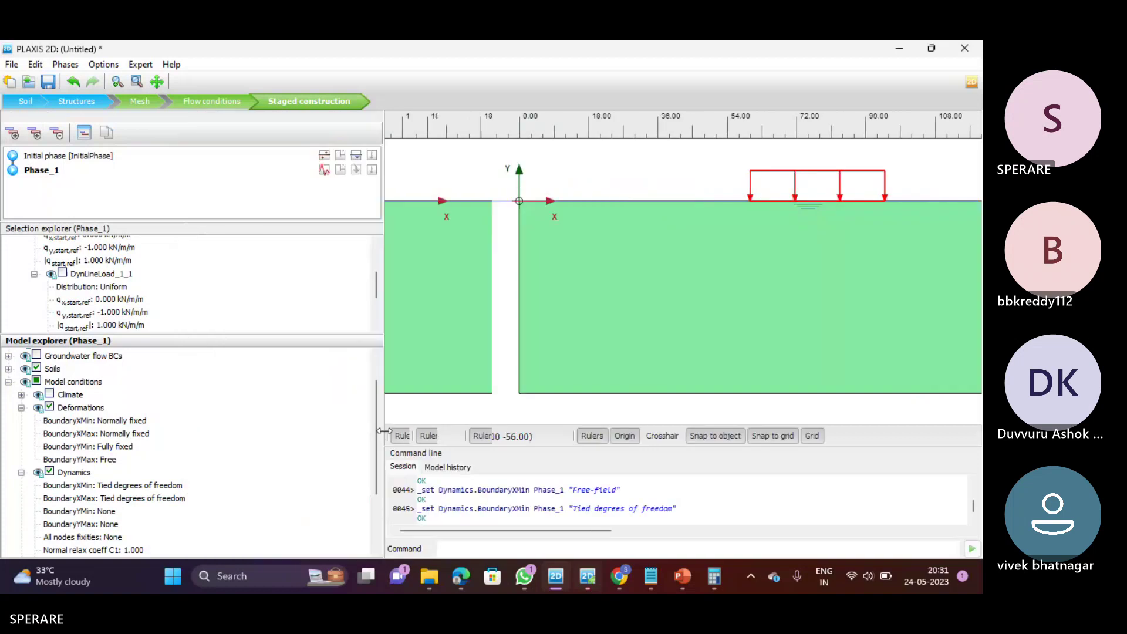
click(147, 485)
click(150, 487)
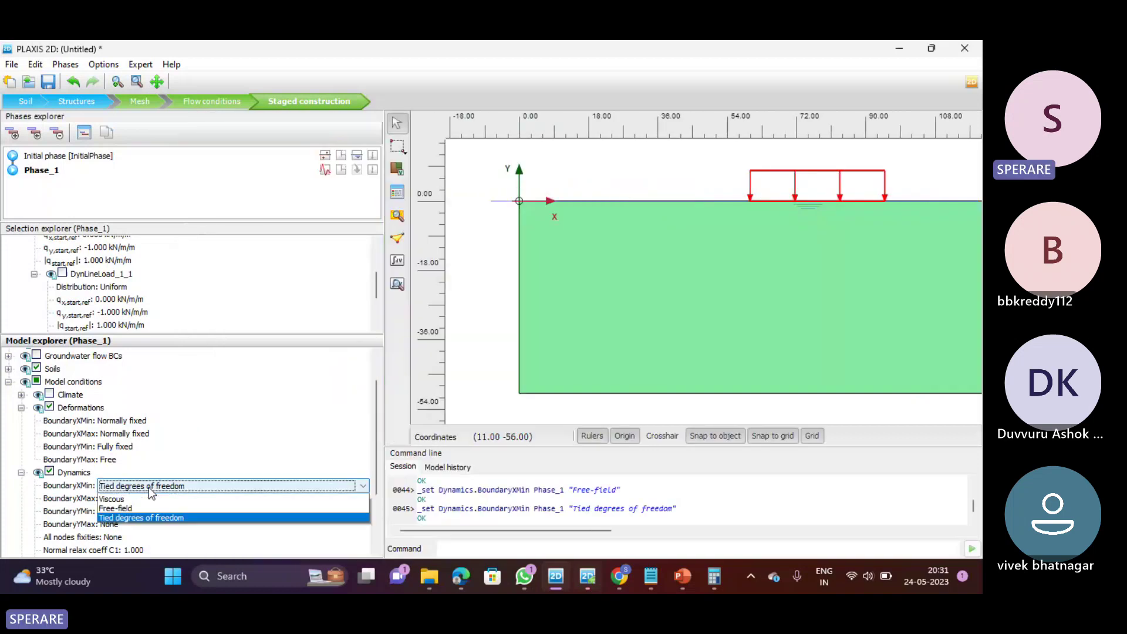
click(152, 521)
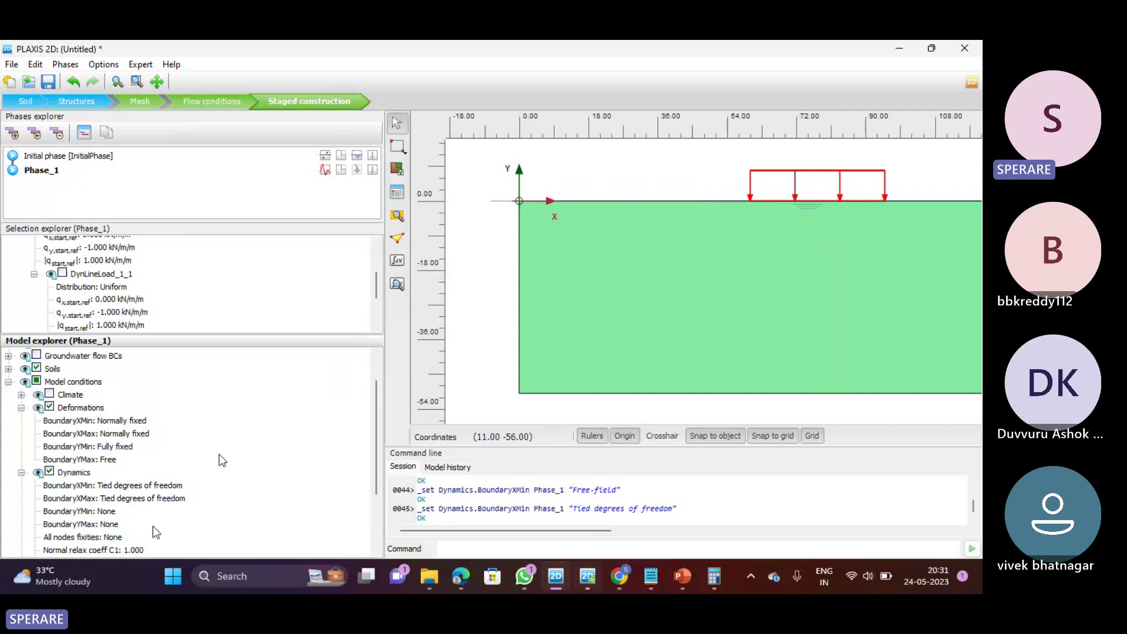
Set the dynamic BoundaryXMax of Phase_1 to Viscous
scroll(218, 454, down, 1)
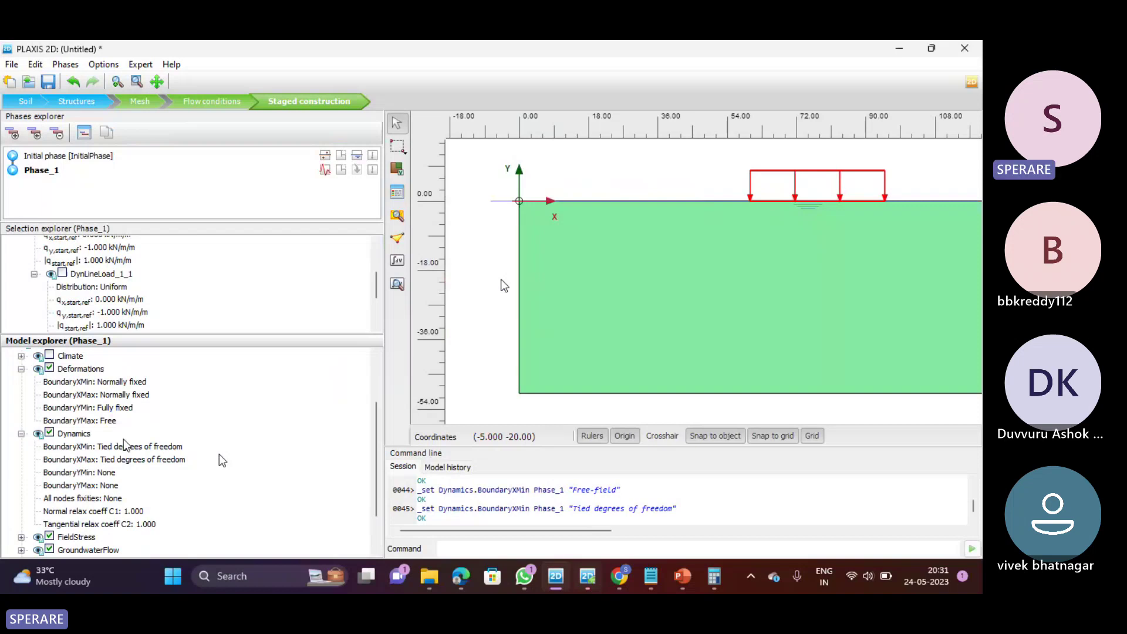
click(152, 459)
click(152, 460)
click(153, 482)
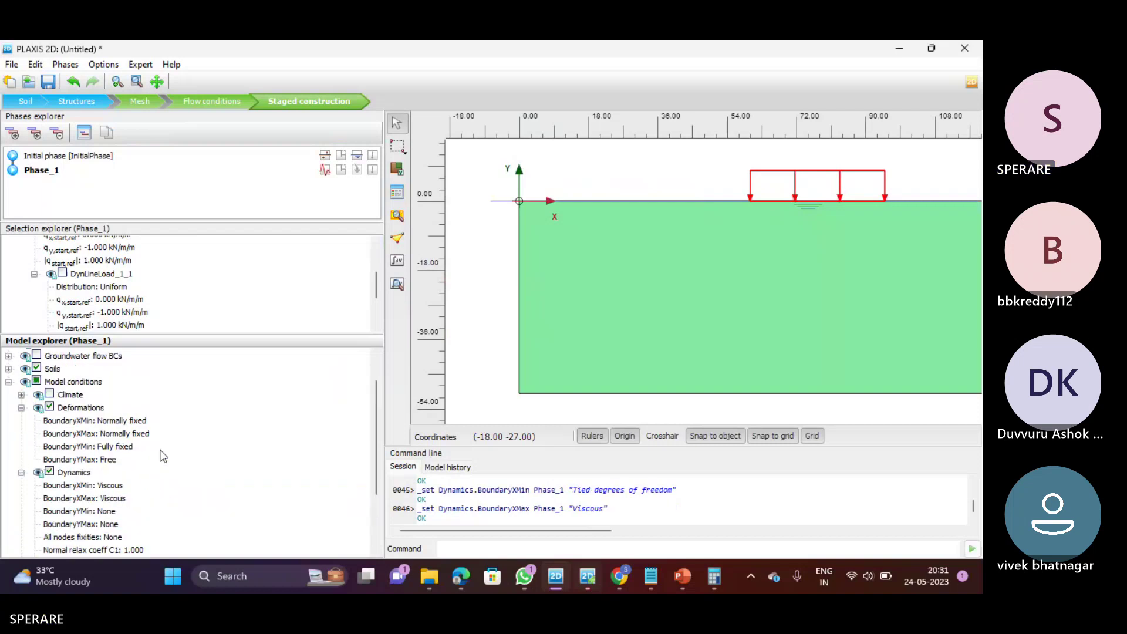
Try Tied degrees of freedom and Free-field for the dynamic BoundaryXMin of Phase_1
scroll(164, 456, down, 2)
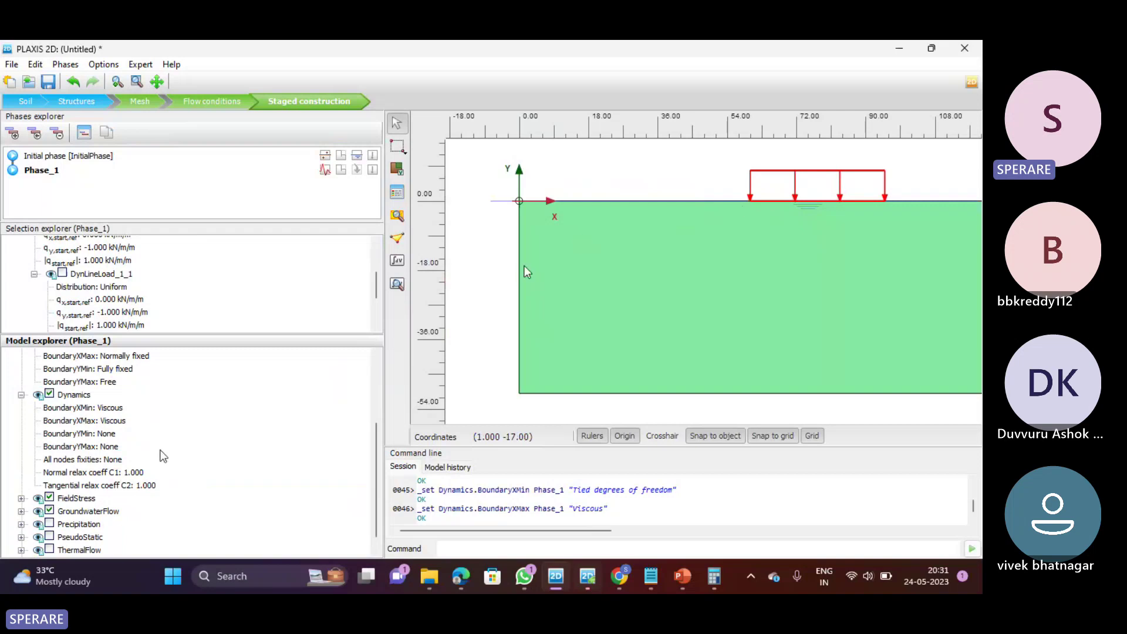
scroll(861, 221, down, 2)
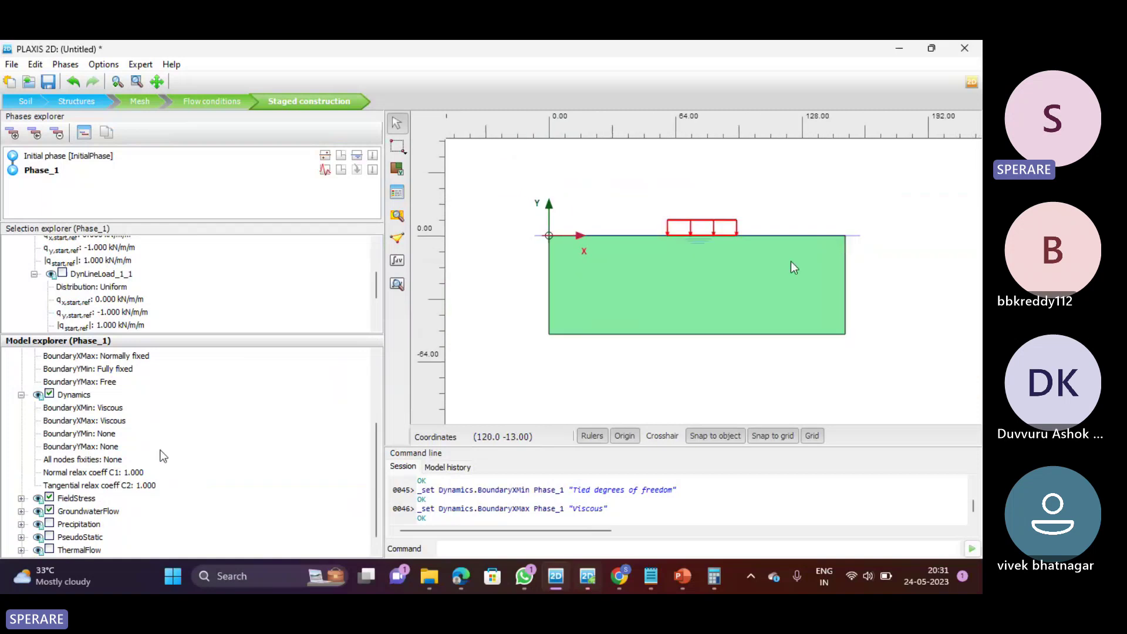
scroll(842, 268, up, 2)
scroll(843, 268, down, 1)
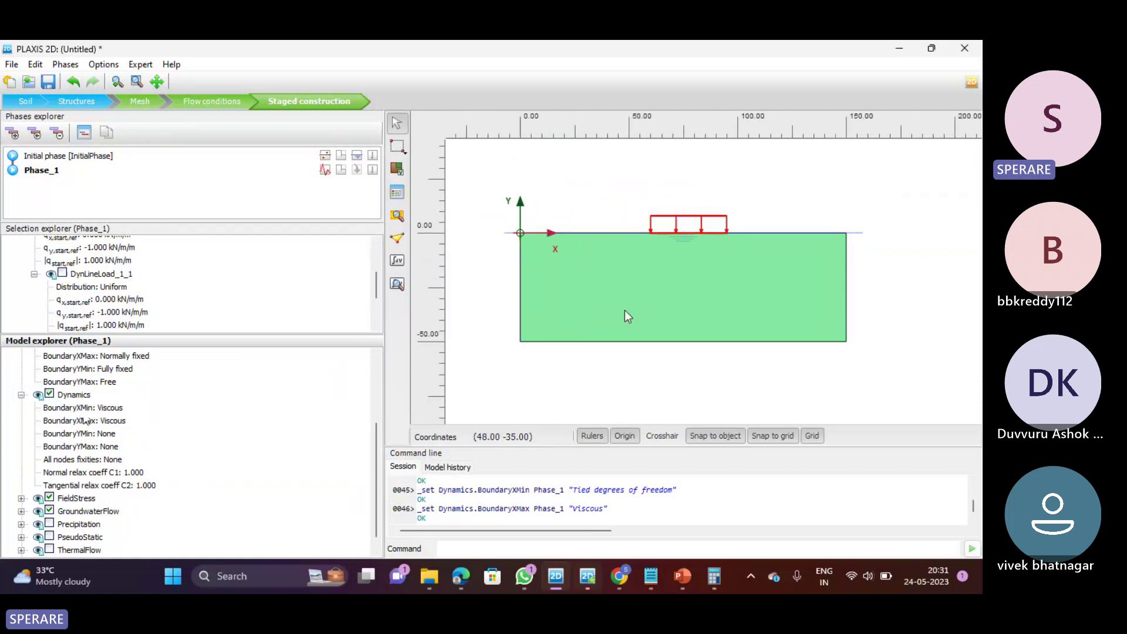
scroll(625, 311, up, 1)
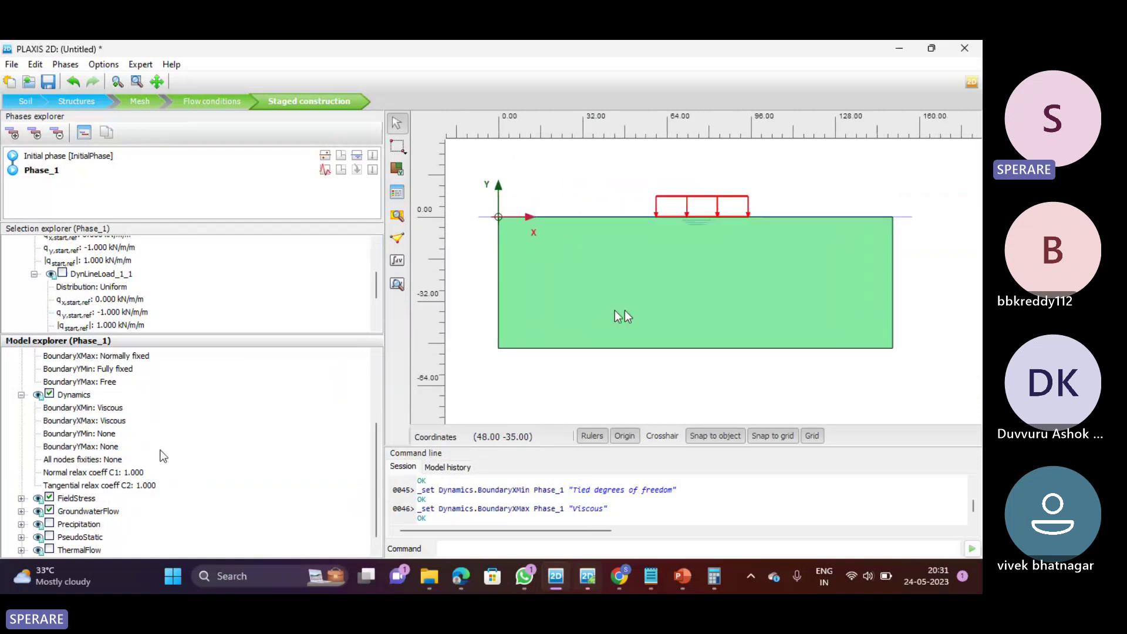
click(121, 411)
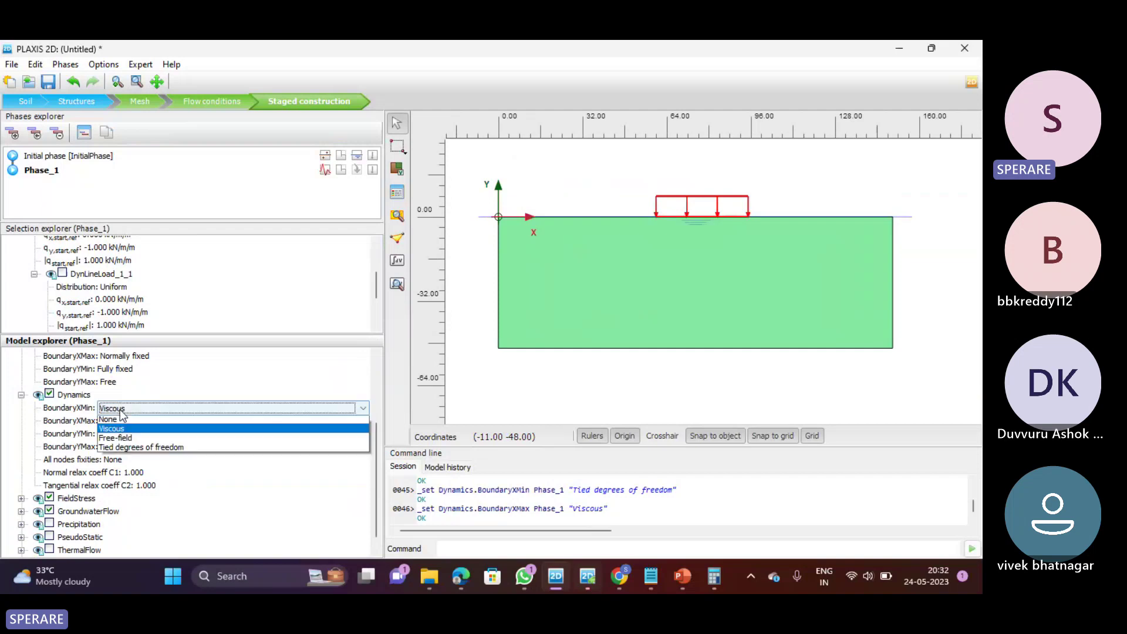
click(129, 450)
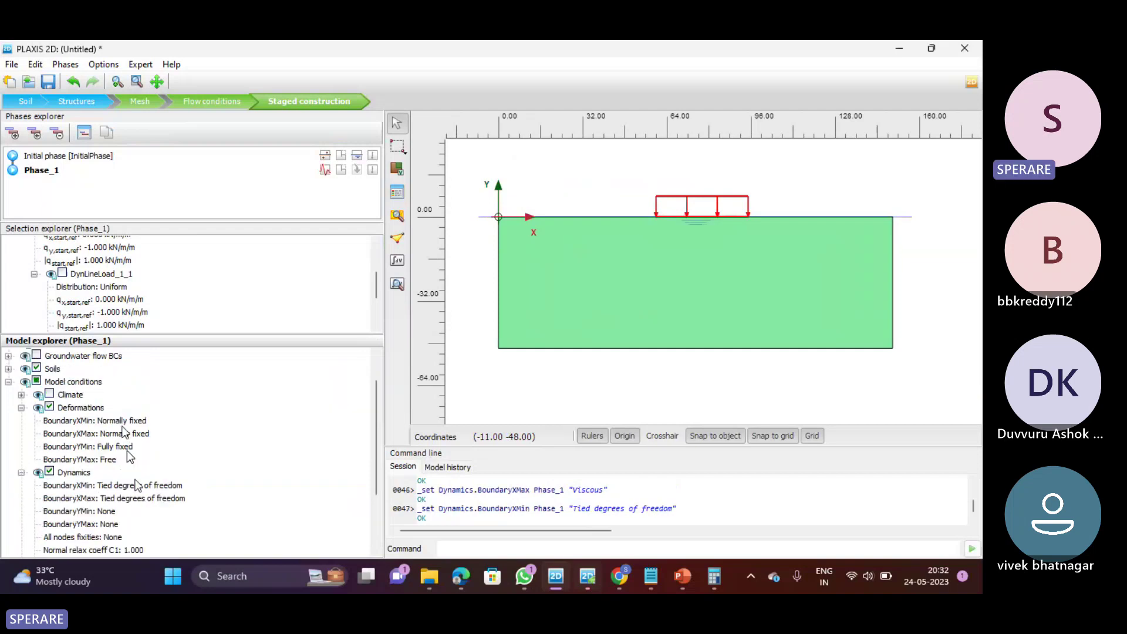
click(132, 486)
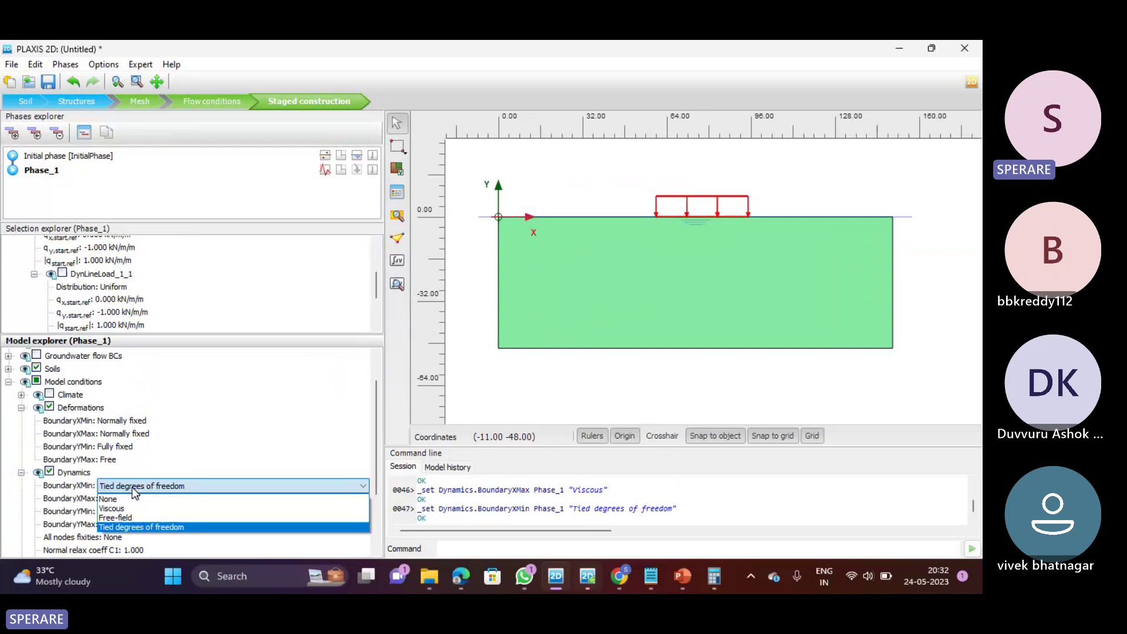
click(133, 514)
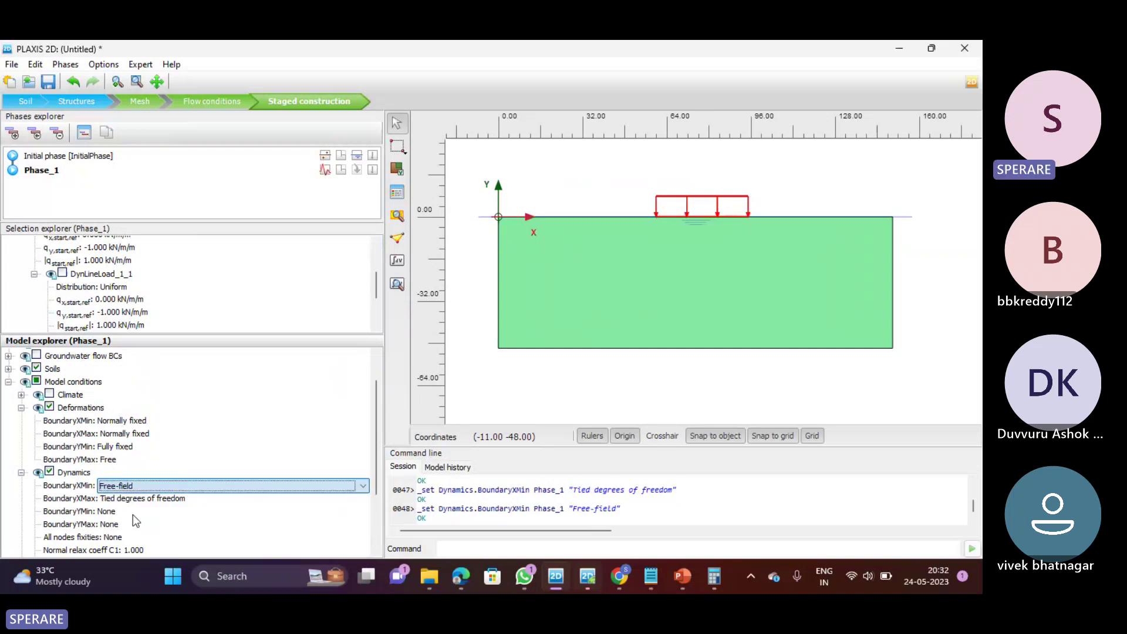
Set the dynamic BoundaryXMin of Phase_1 to Viscous
click(123, 486)
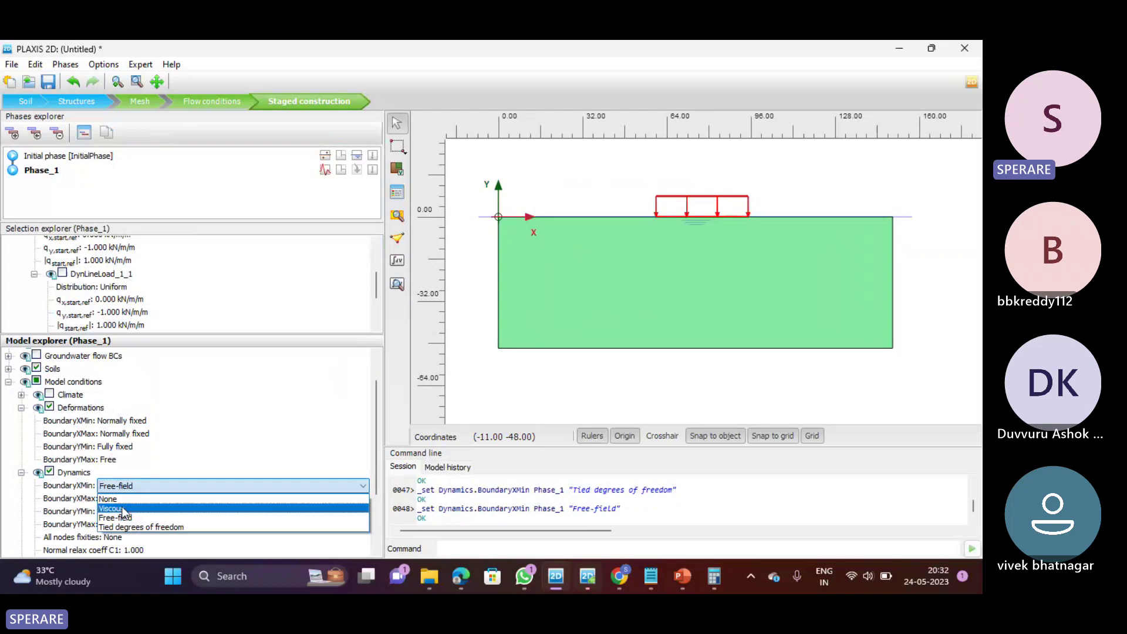
click(123, 509)
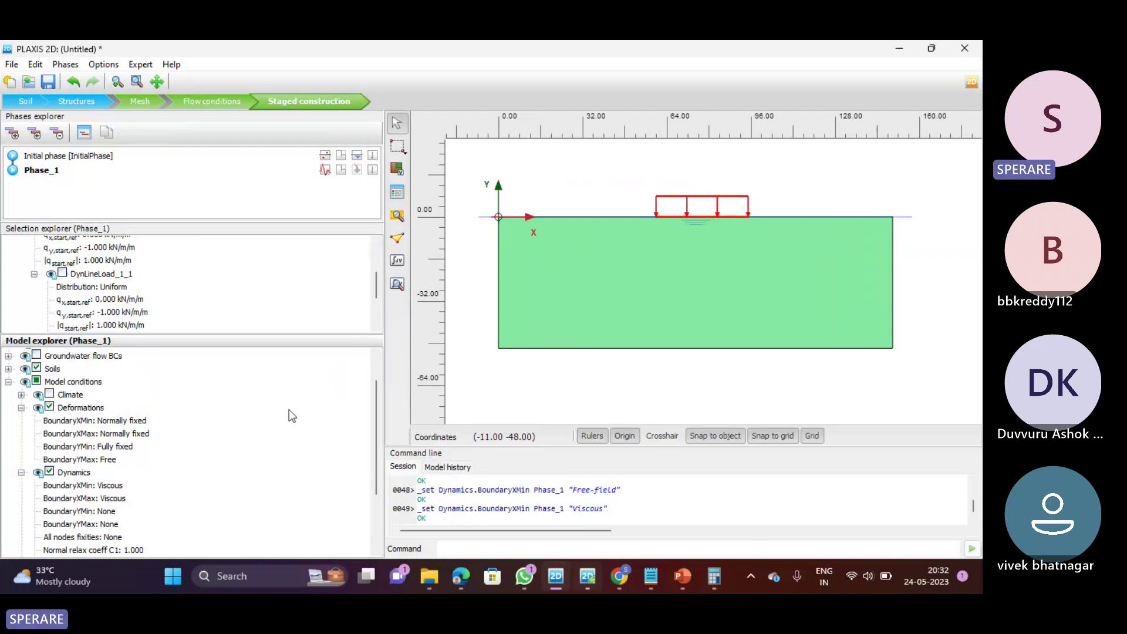
scroll(290, 411, down, 1)
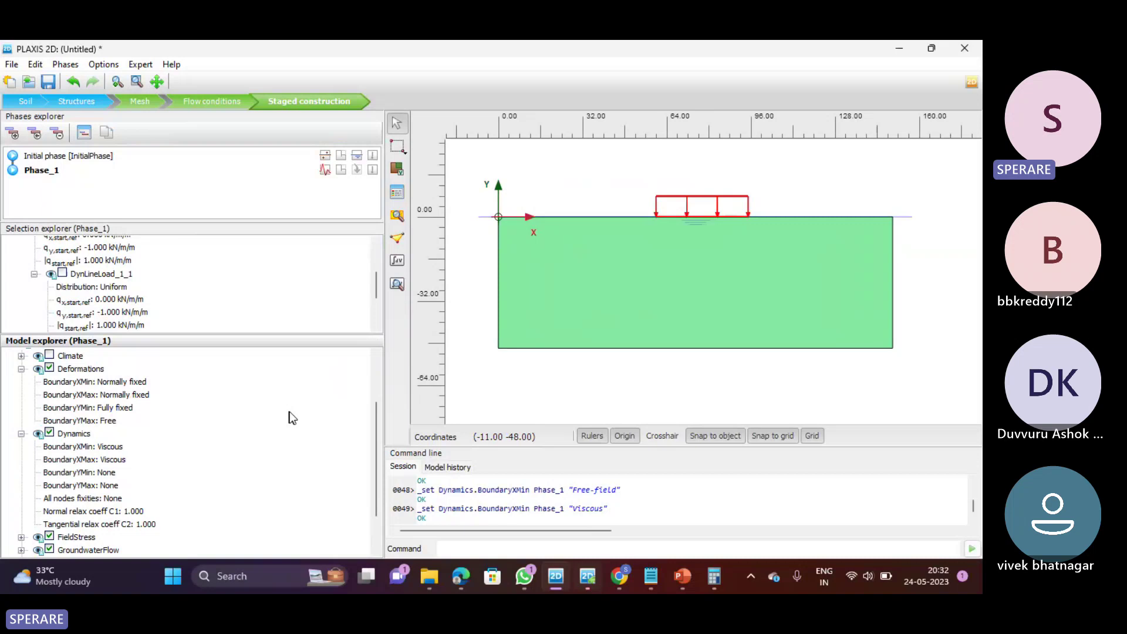
scroll(289, 412, down, 1)
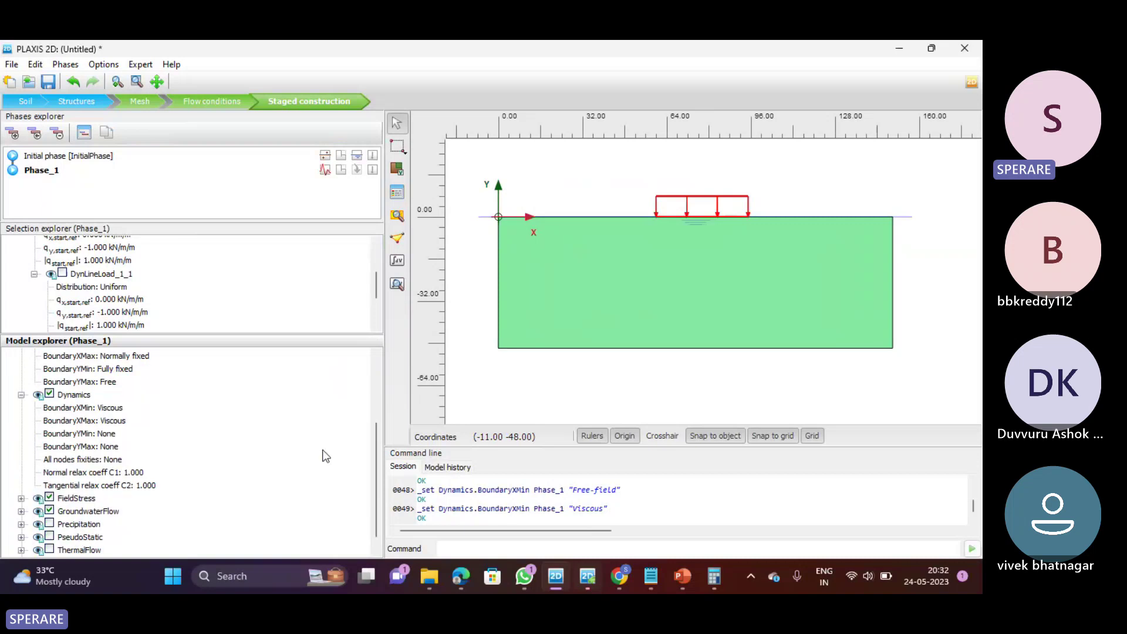
Switch to PowerPoint and highlight the Complaint Base explanation on the Dynamic Analysis – Boundary Conditions slide
click(679, 575)
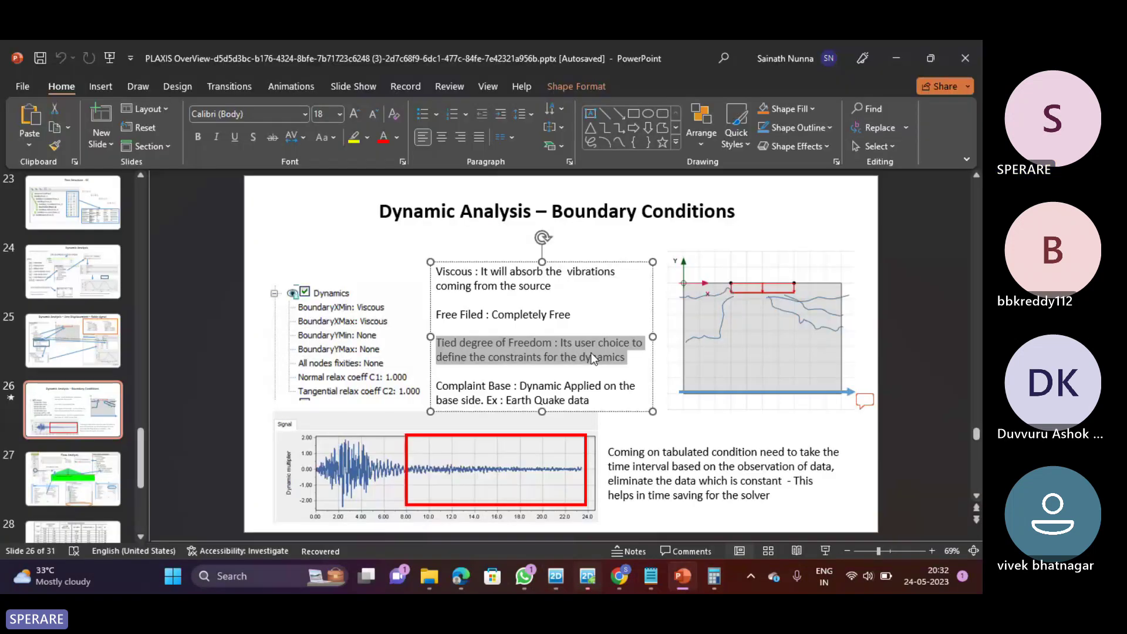
drag(442, 387, 605, 404)
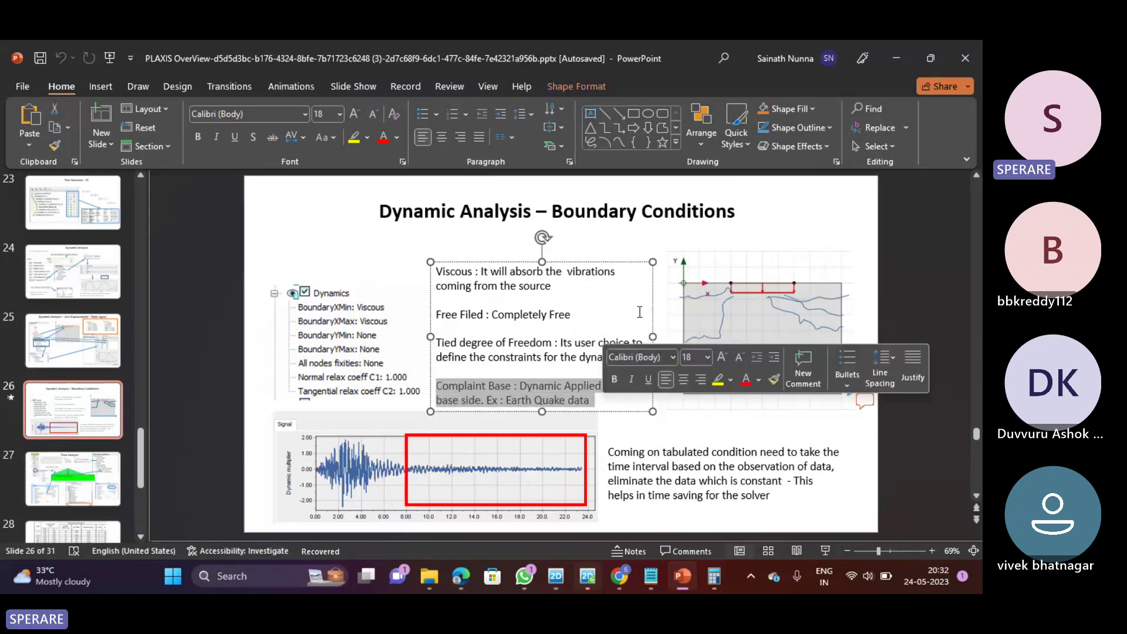
click(898, 70)
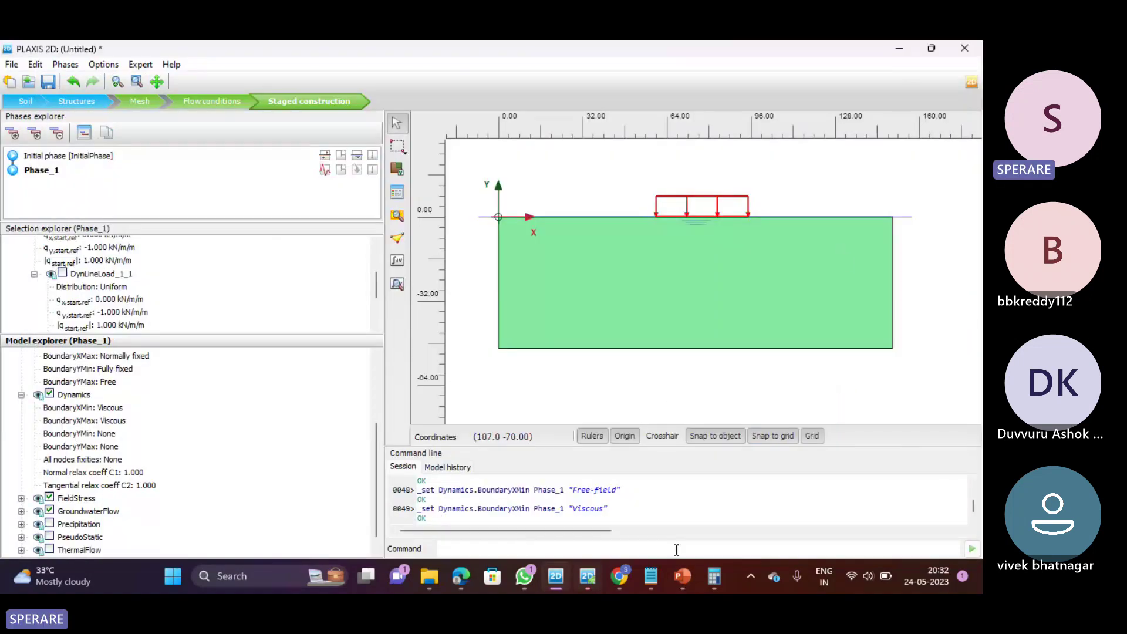
click(681, 577)
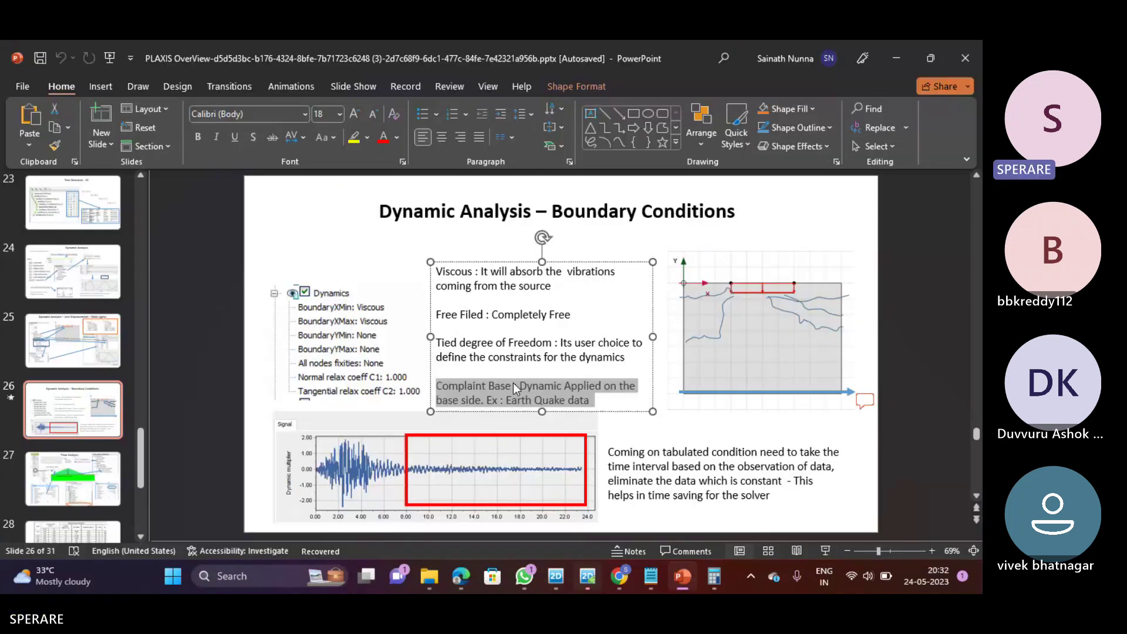
click(520, 399)
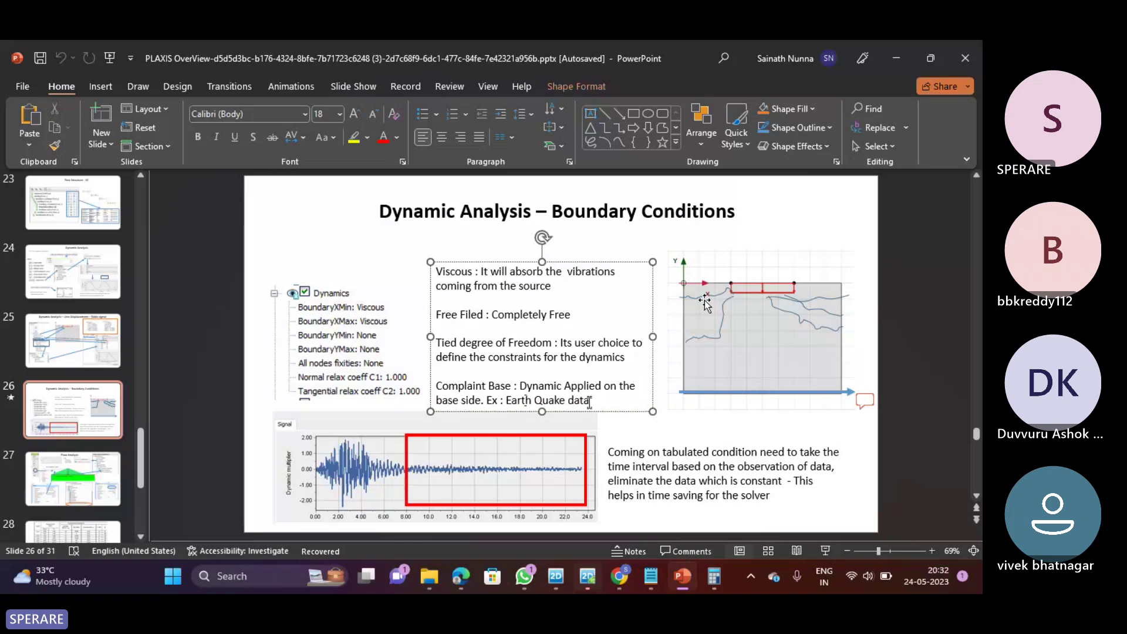
Switch back to PLAXIS 2D and examine the options offered for the dynamic BoundaryYMin and BoundaryYMax of Phase_1
click(903, 51)
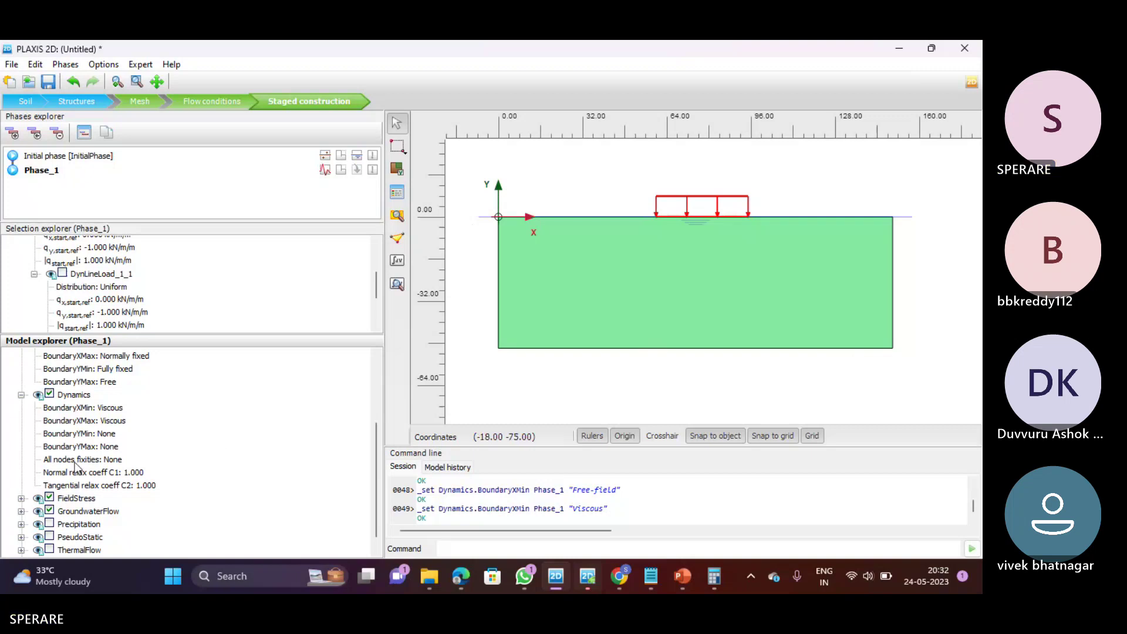
click(95, 437)
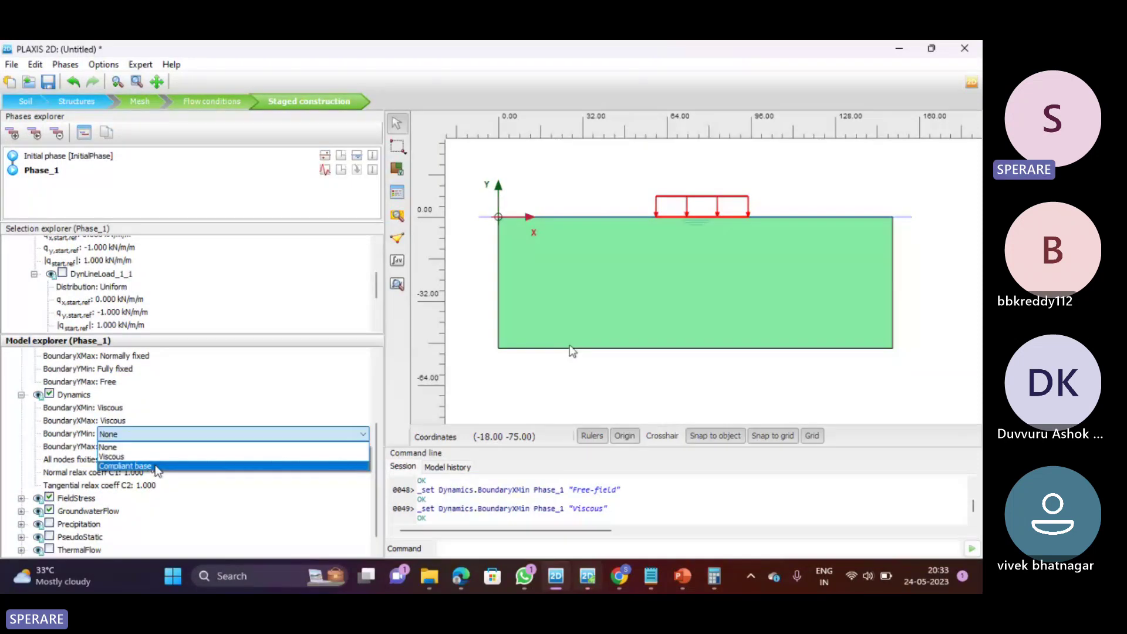
click(186, 495)
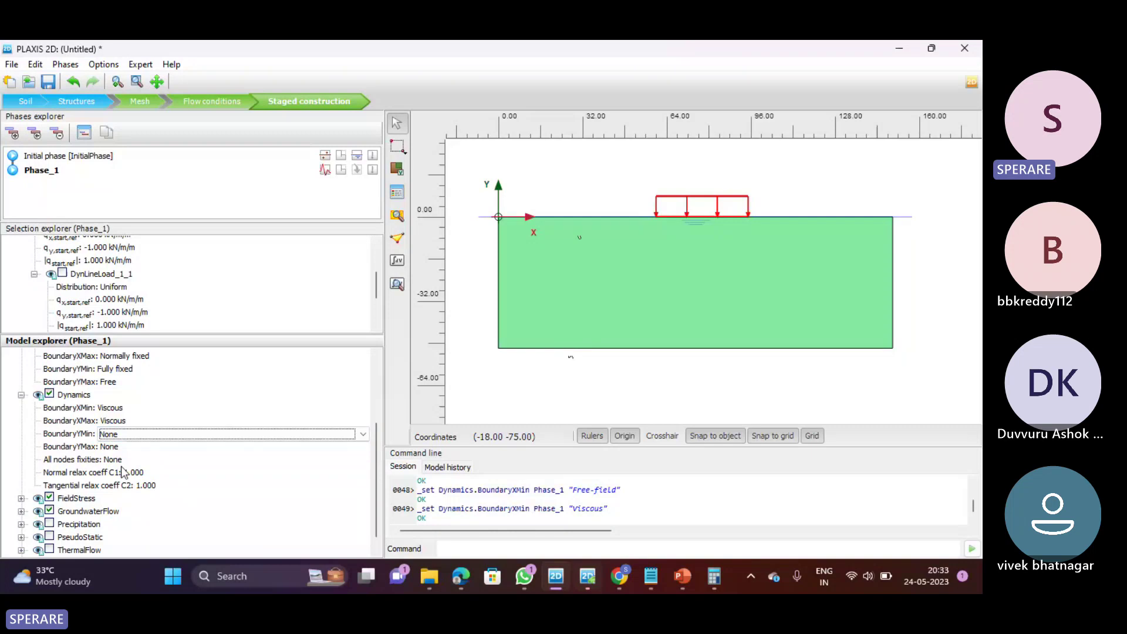
click(117, 453)
click(117, 448)
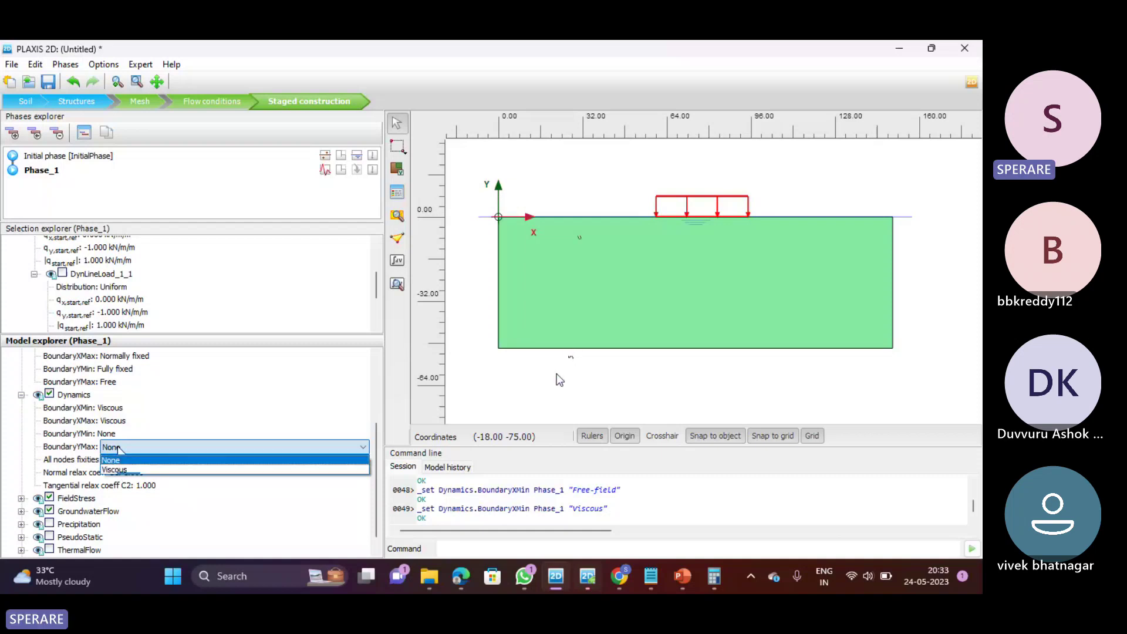
click(573, 379)
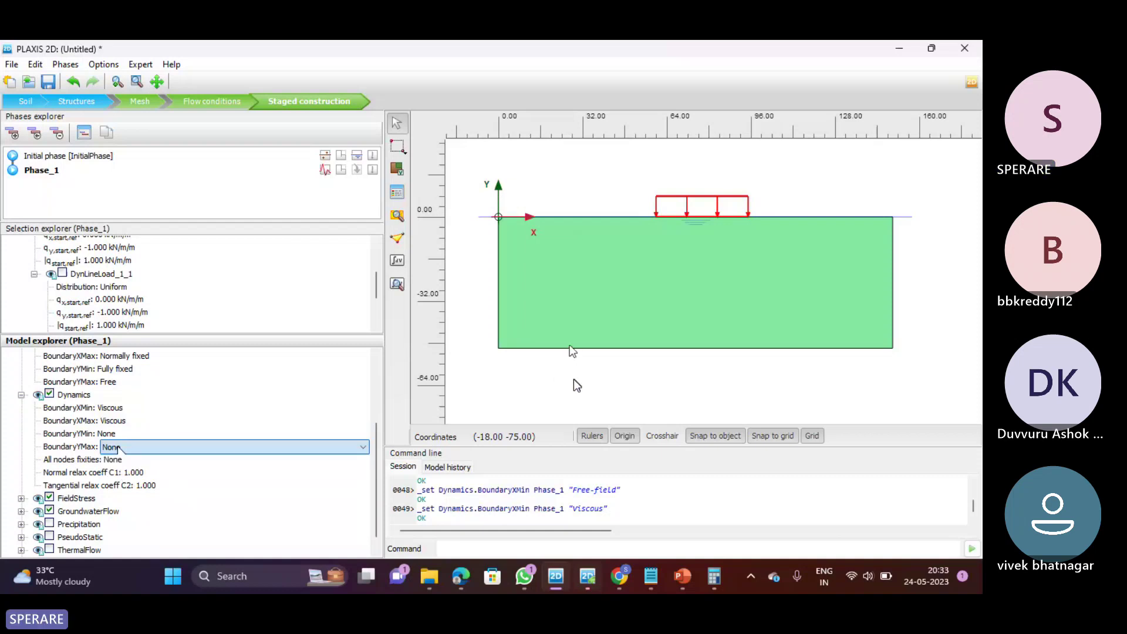
Switch to PowerPoint and advance from the boundary conditions slide to the Flow Analysis slide
click(682, 576)
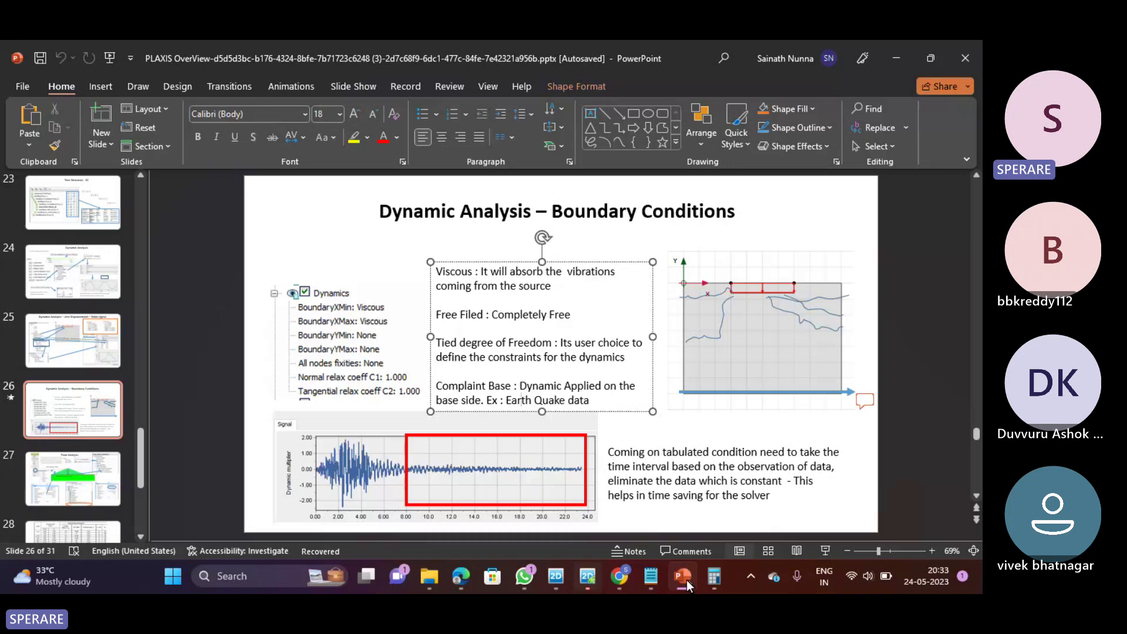
key(Up)
click(888, 315)
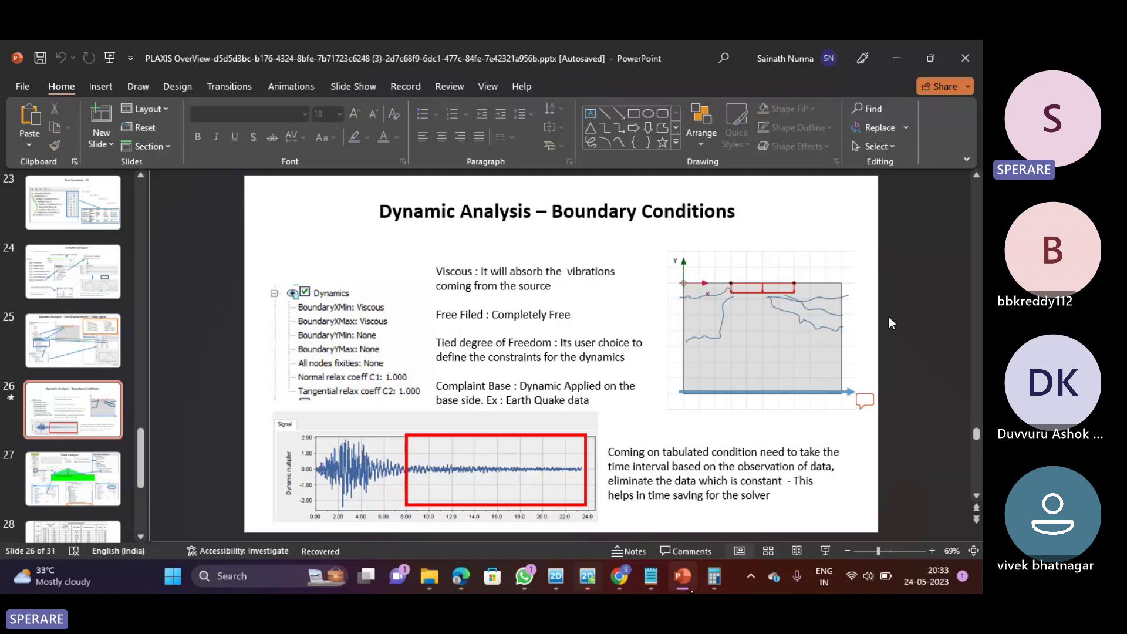
scroll(889, 316, down, 1)
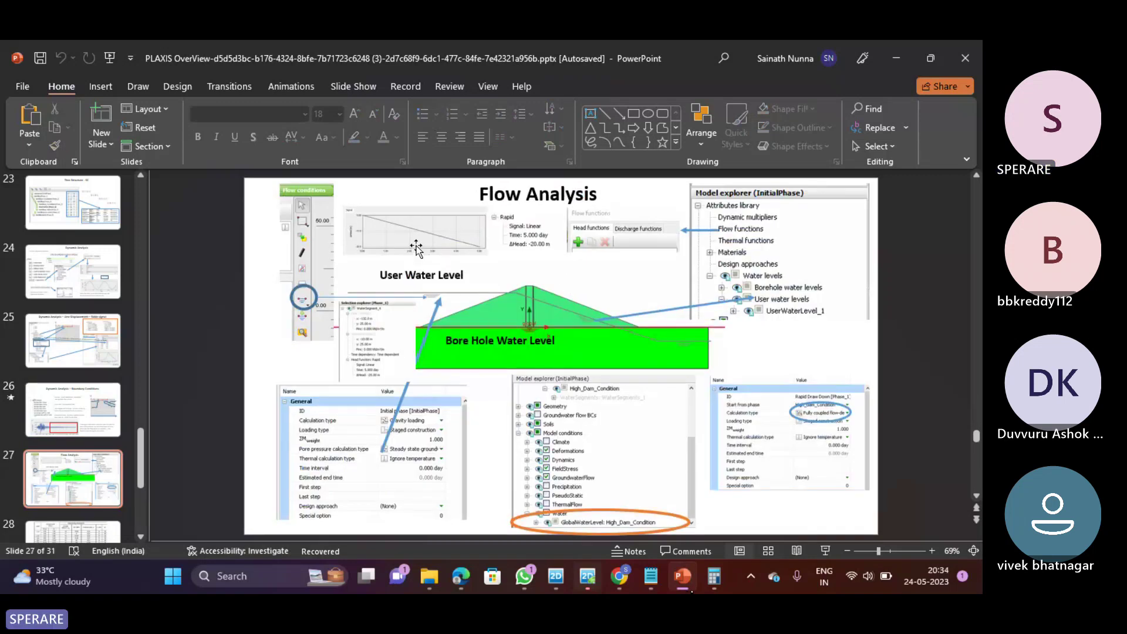
Go back to the Line Displacement – Table signal slide, switch to PLAXIS 2D and set the dynamic BoundaryYMin of Phase_1 to Viscous
scroll(416, 246, up, 2)
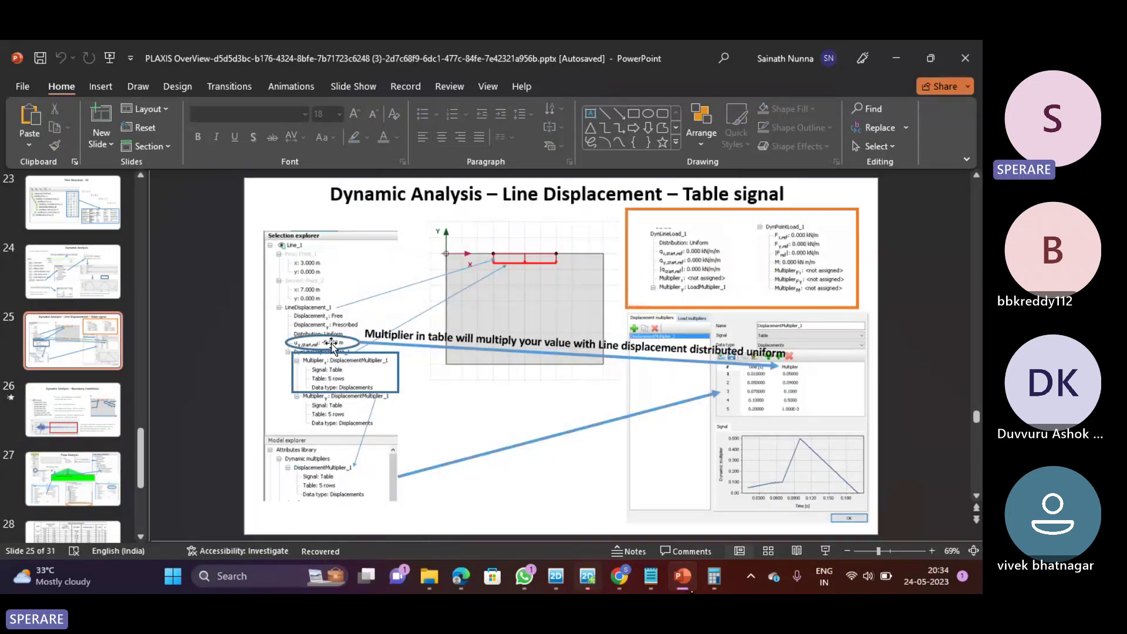
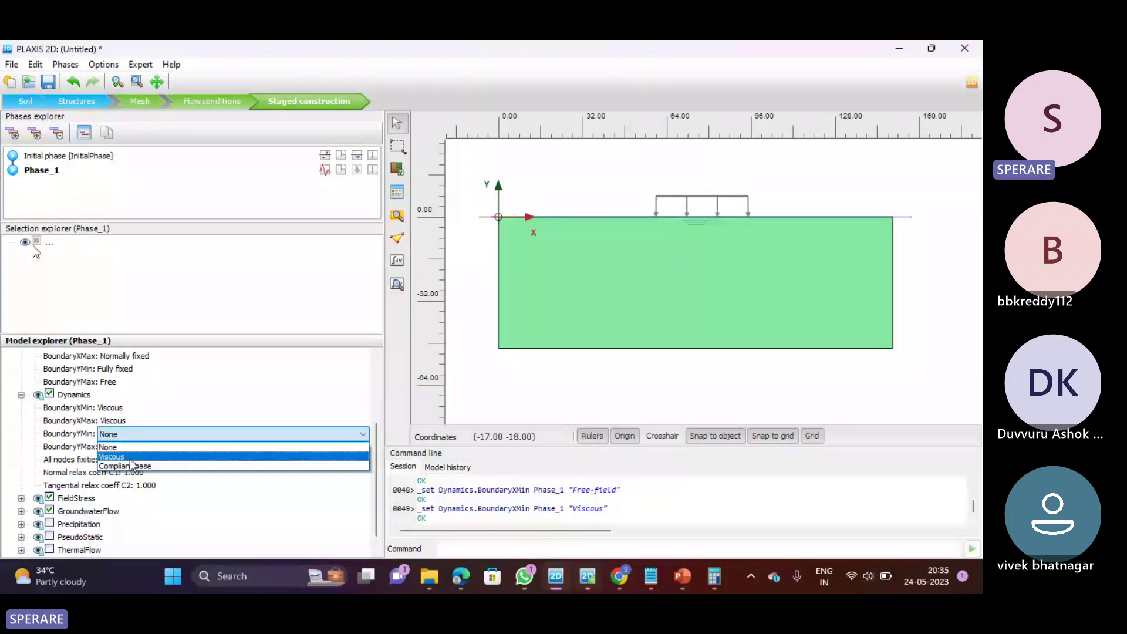
click(130, 458)
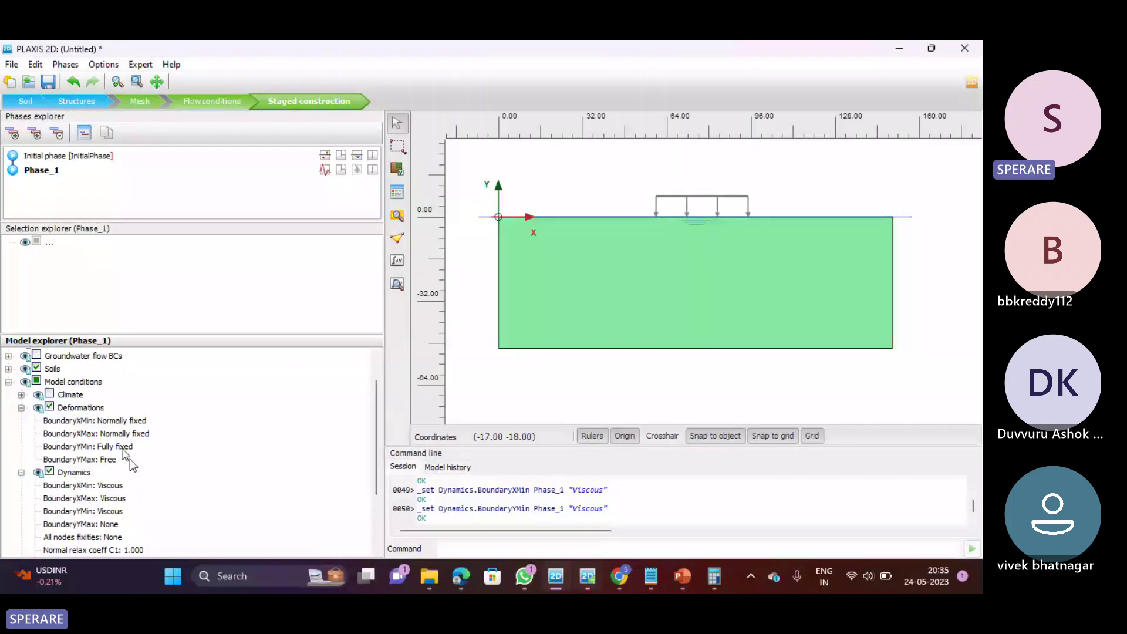
click(122, 447)
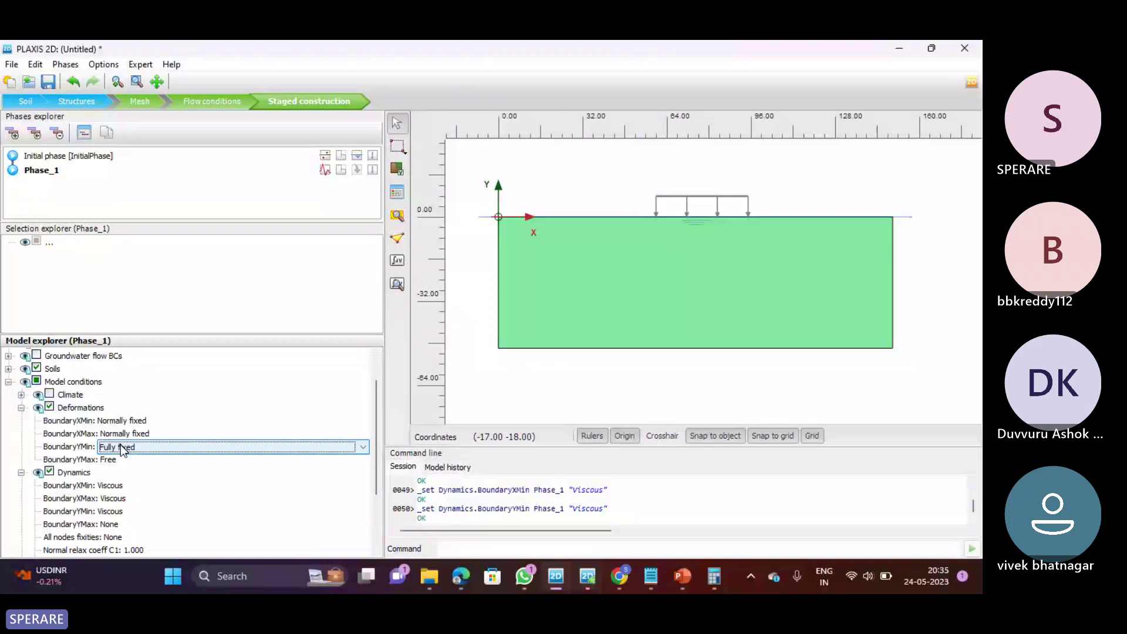
Change the dynamic BoundaryYMin of Phase_1 to Compliant base
scroll(122, 449, down, 2)
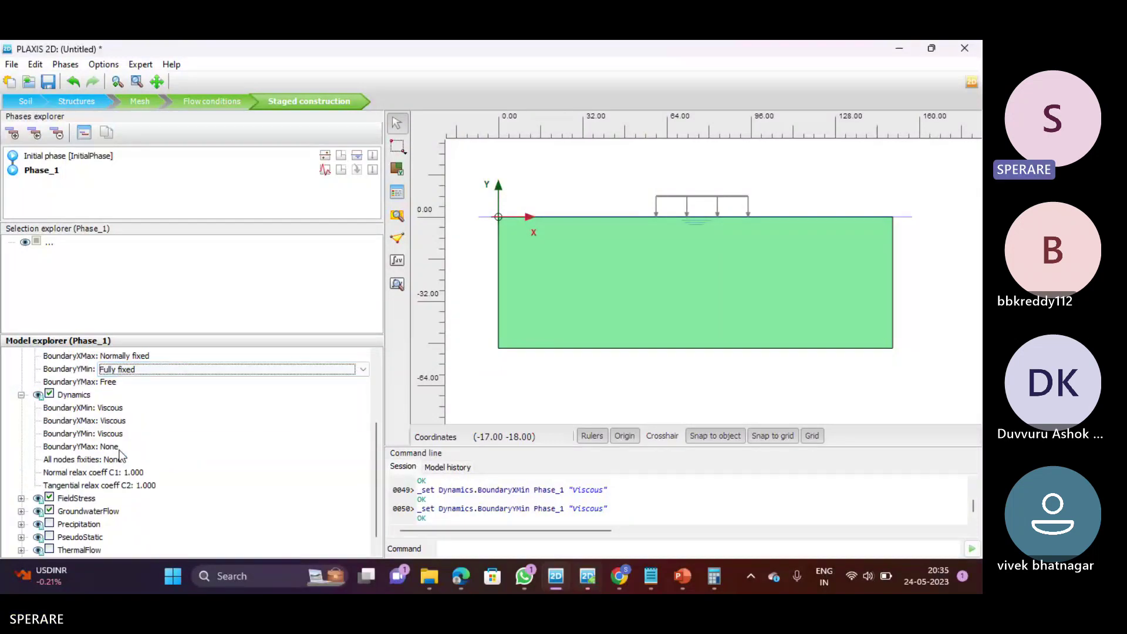
click(123, 434)
click(123, 434)
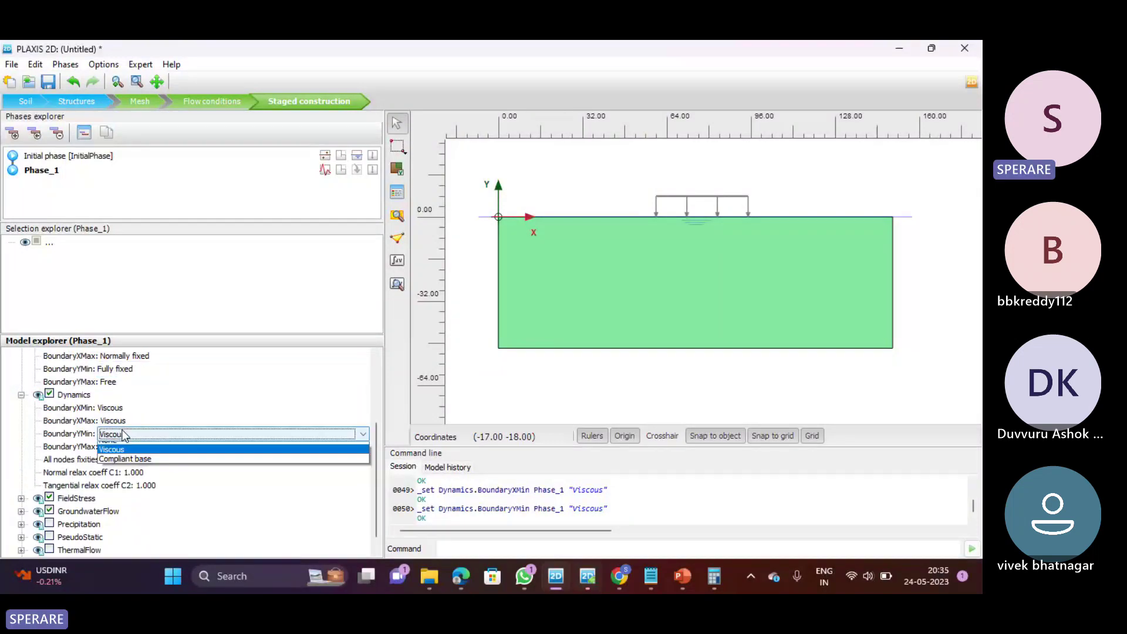
click(126, 465)
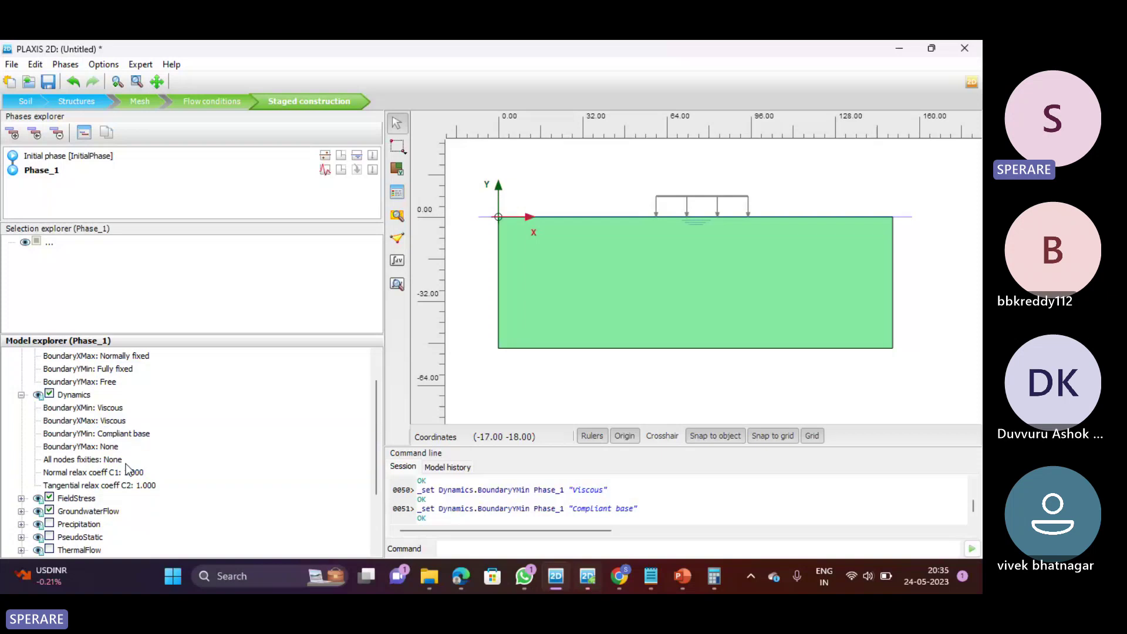
Return the dynamic BoundaryYMin of Phase_1 to Viscous
scroll(126, 466, up, 2)
scroll(134, 455, down, 2)
click(141, 437)
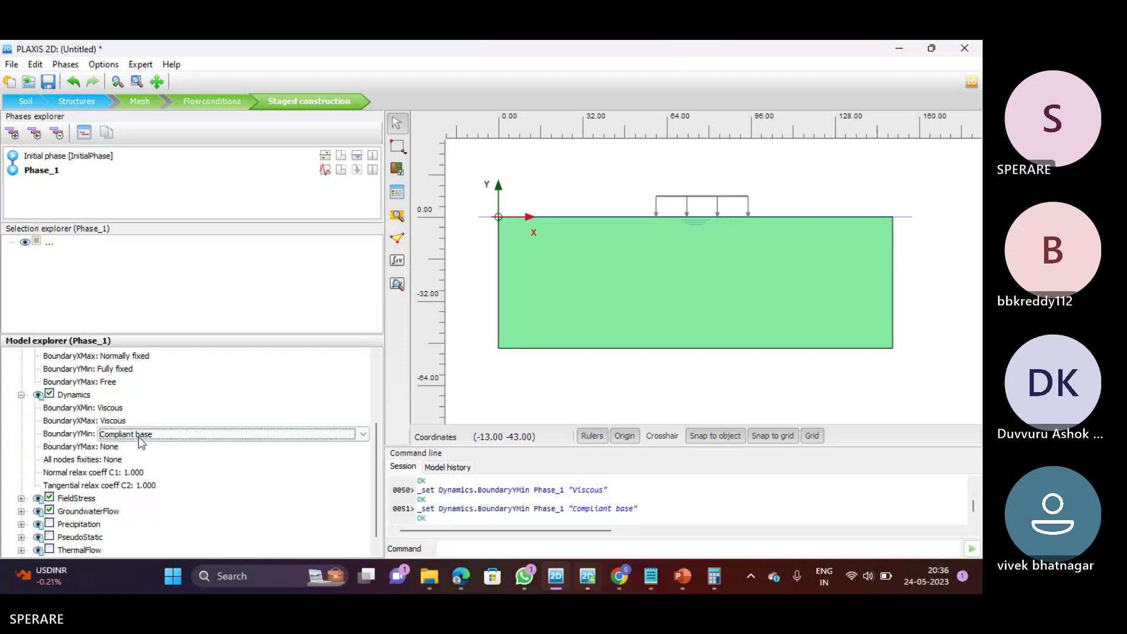
click(140, 437)
click(139, 455)
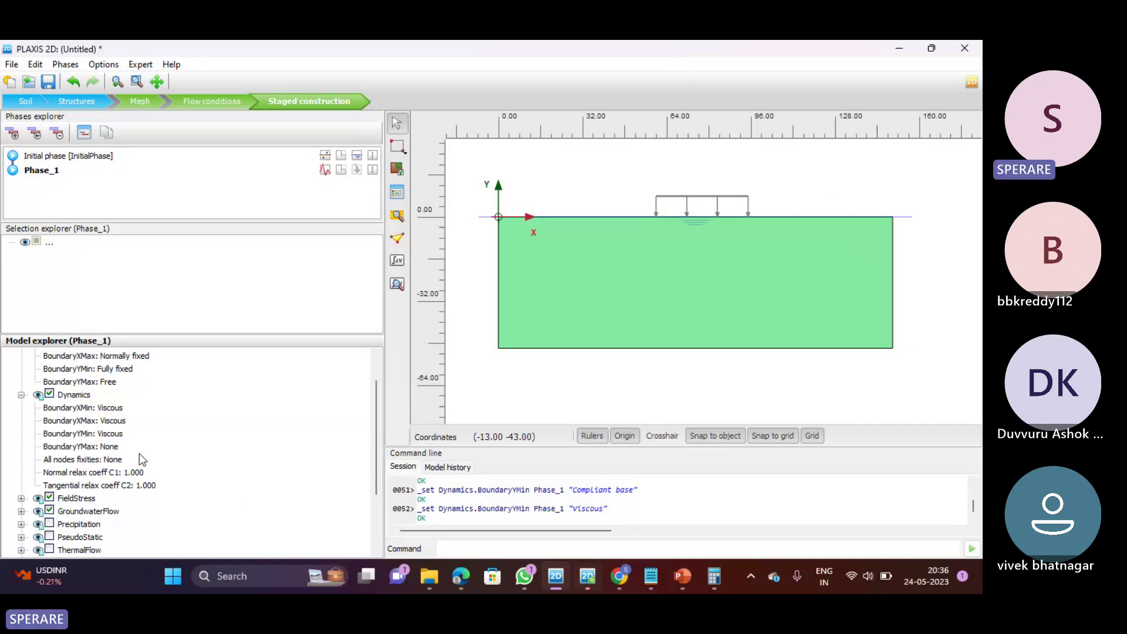
Calculate the initial phase and Phase_1, ignoring the feedback about unselected curve points
scroll(139, 453, up, 2)
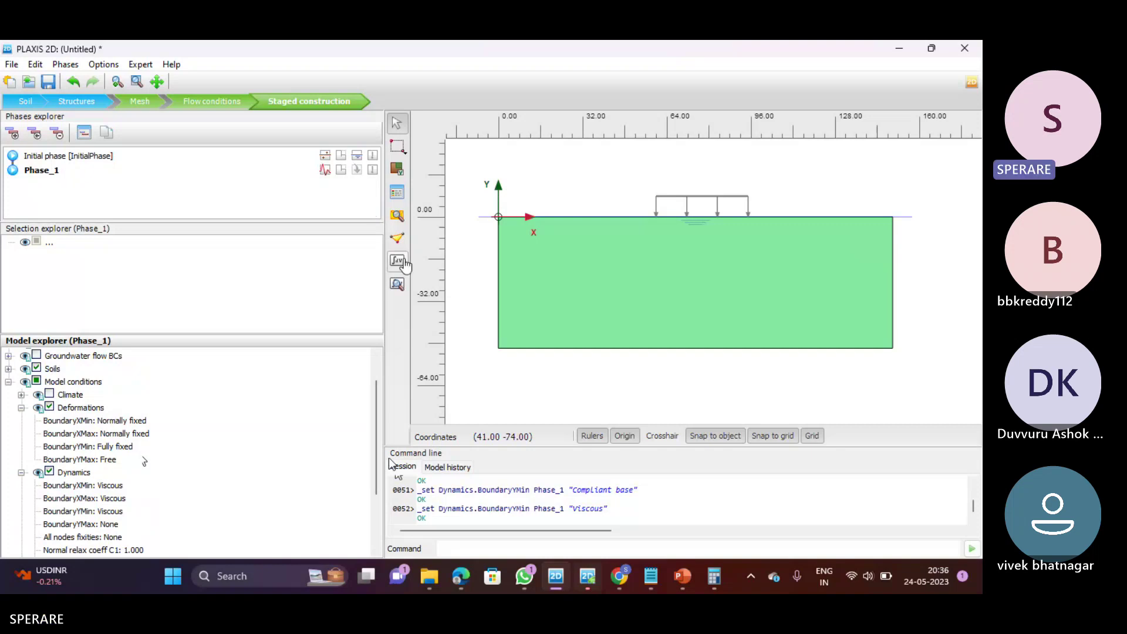
click(398, 260)
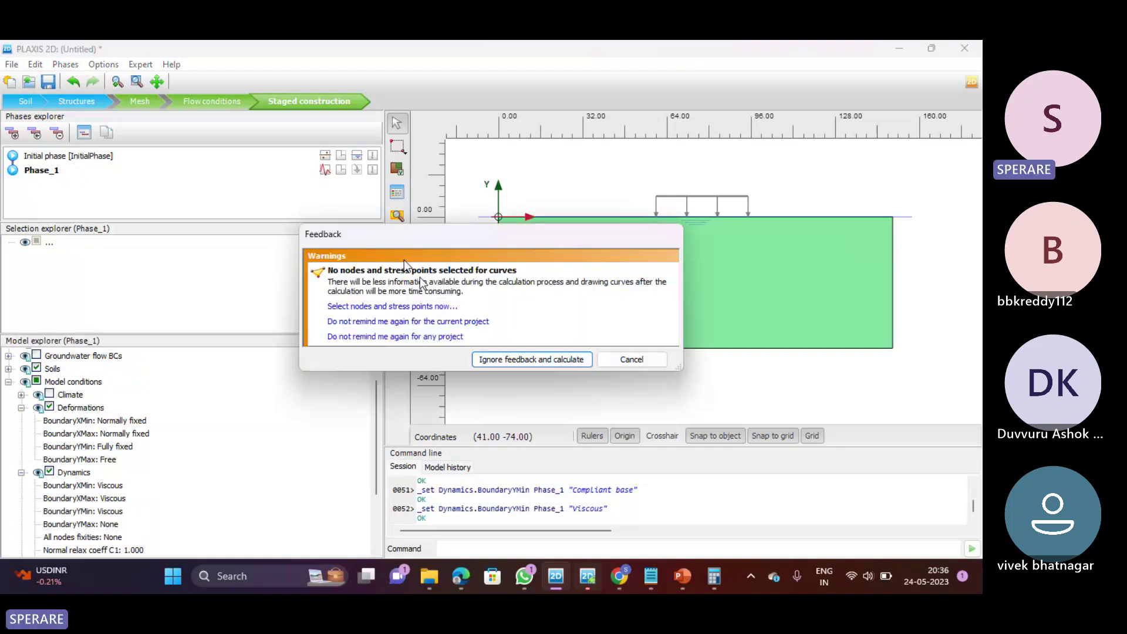
click(511, 362)
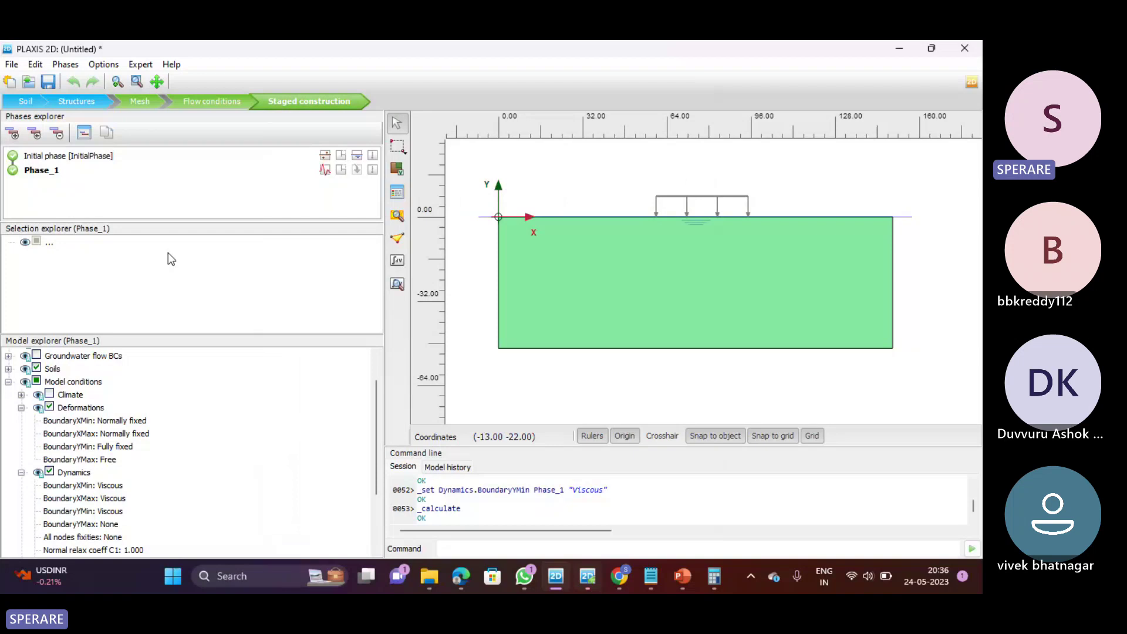
Set the dynamic time interval of Phase_1 to 10 and accept the phase settings
click(47, 170)
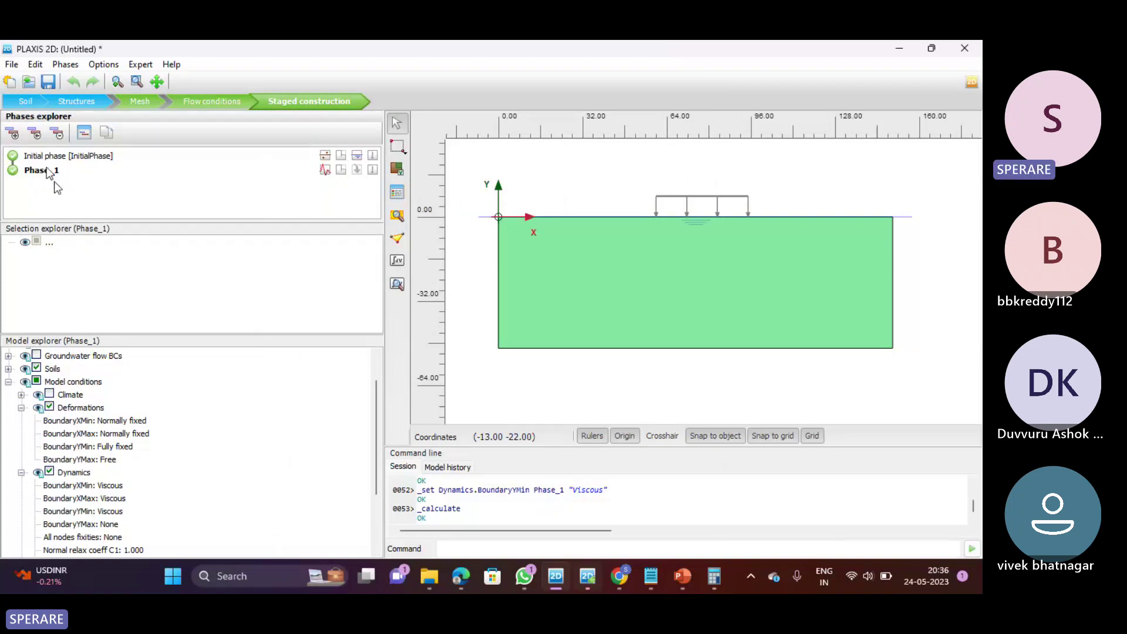
double_click(47, 170)
click(547, 231)
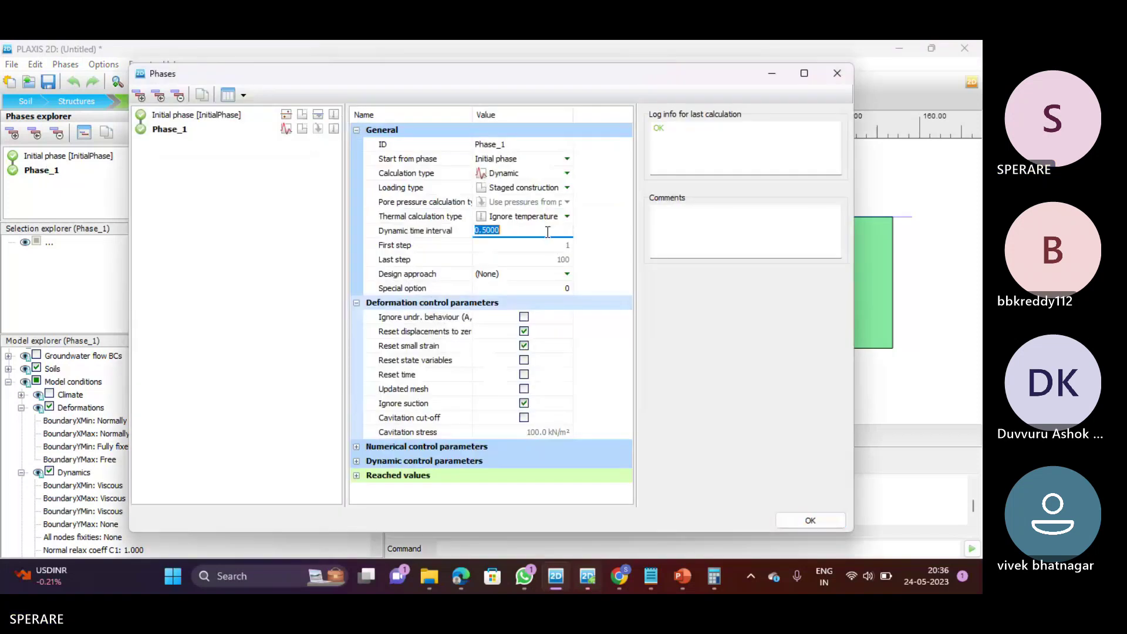
text(10)
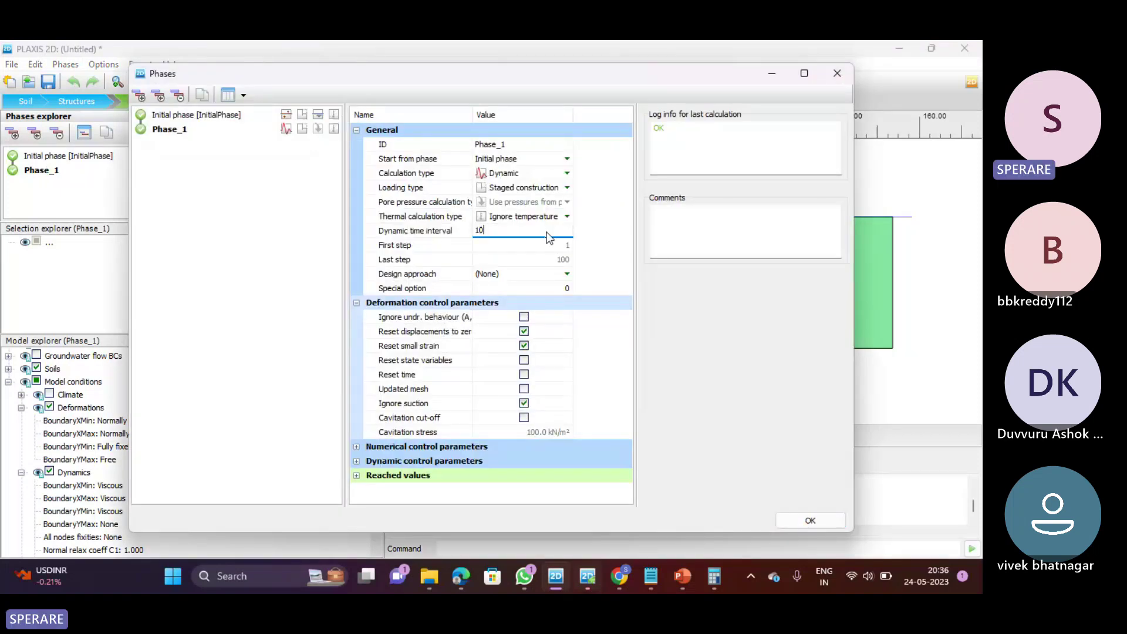
click(793, 520)
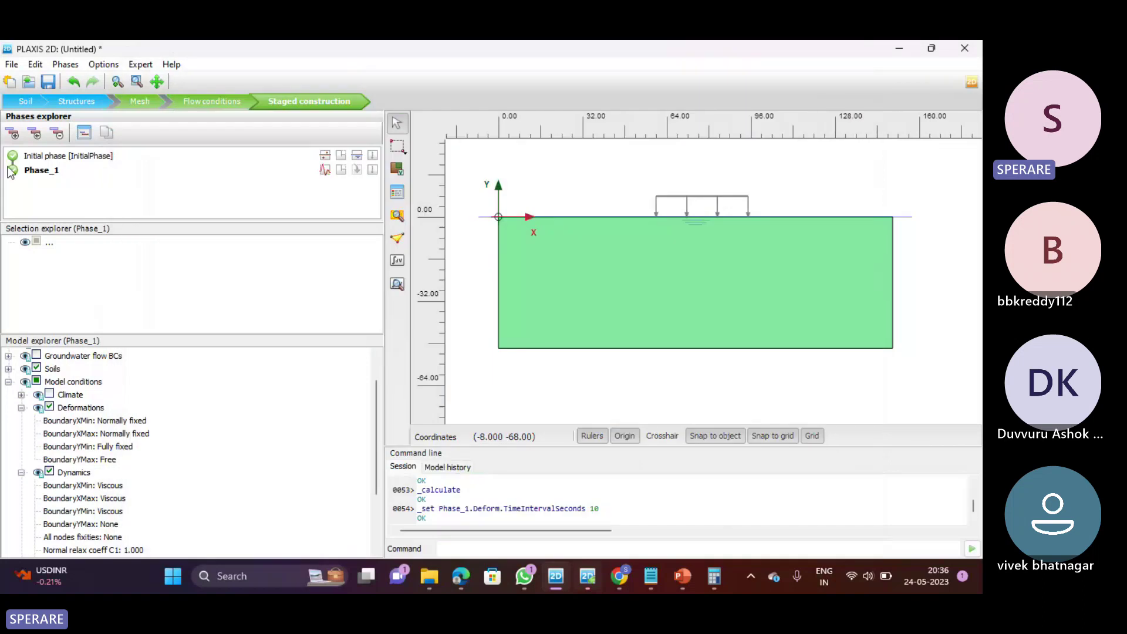
Mark Phase_1 for calculation, start calculating it without curve points, and stop the run partway
click(10, 171)
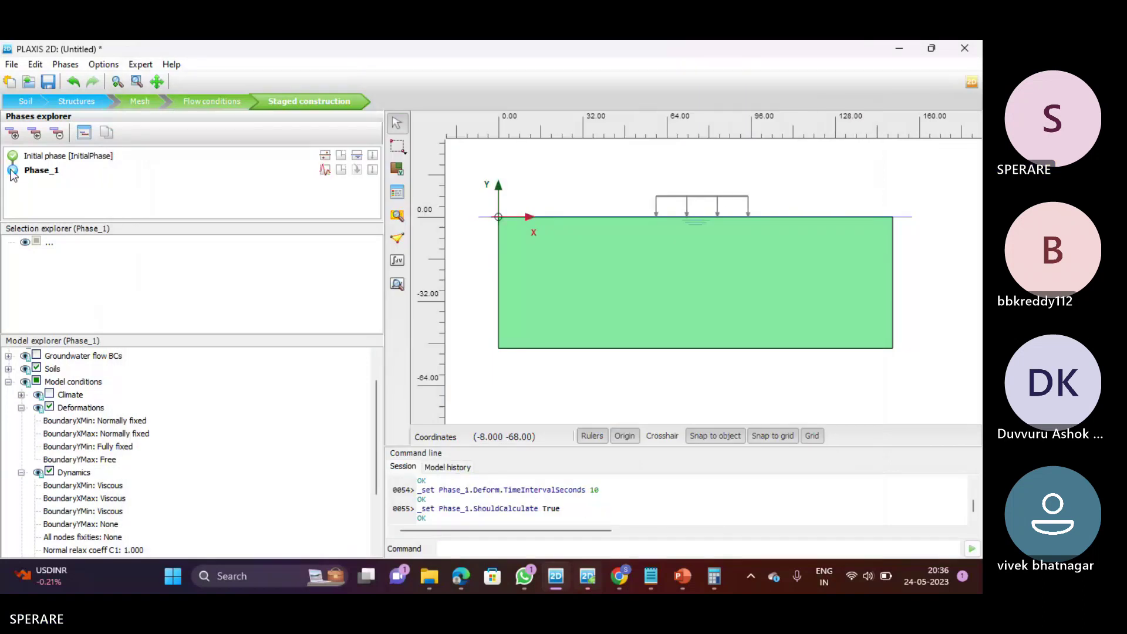
click(396, 260)
click(519, 359)
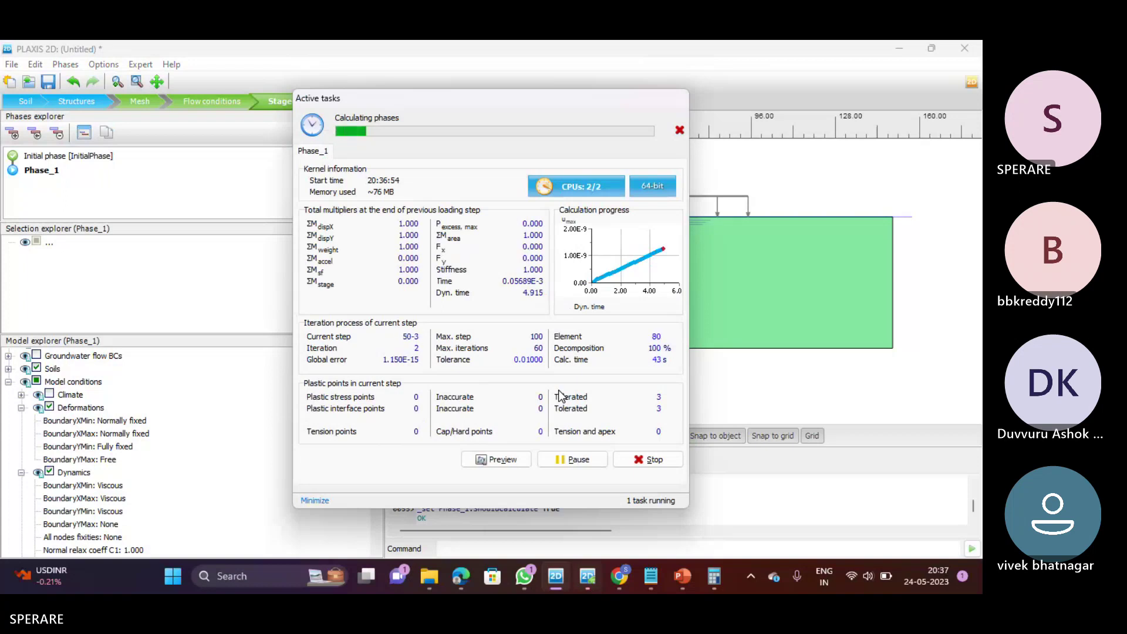
click(650, 459)
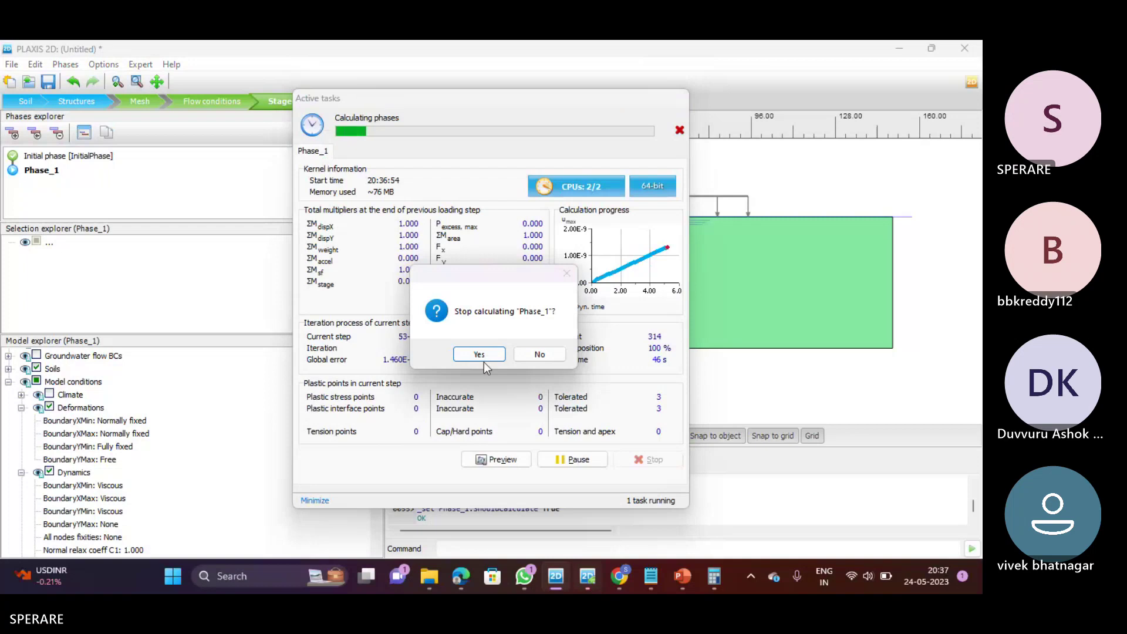
click(484, 359)
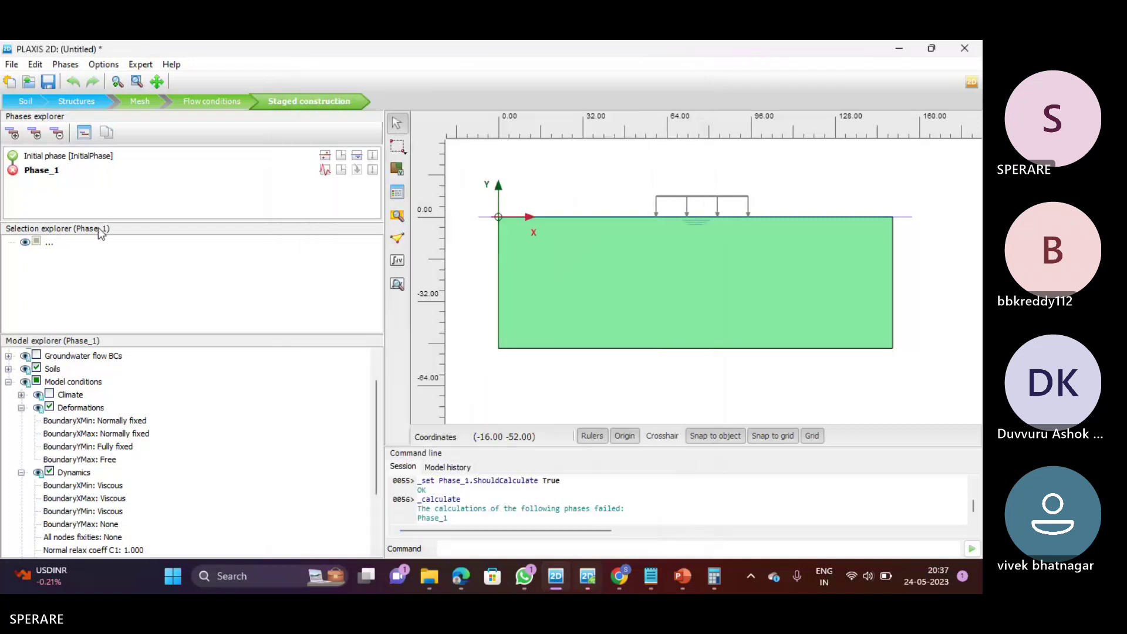
Mark Phase_1 for calculation again and activate both DynLineLoad_1_1 and LineLoad_1_1 on the surface load line
click(13, 170)
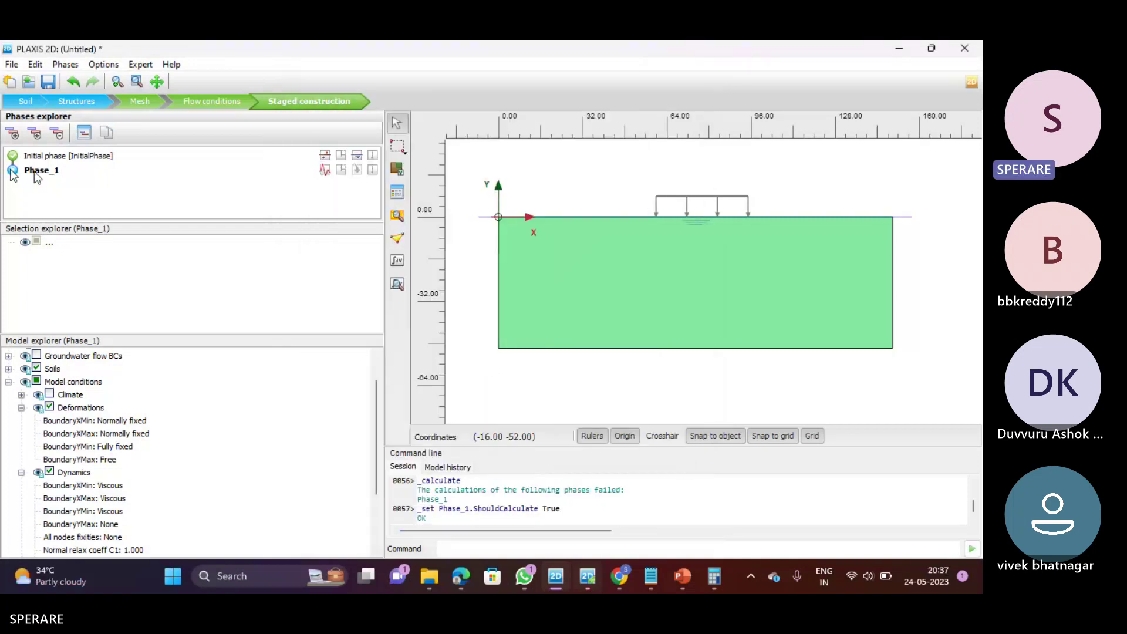
click(688, 199)
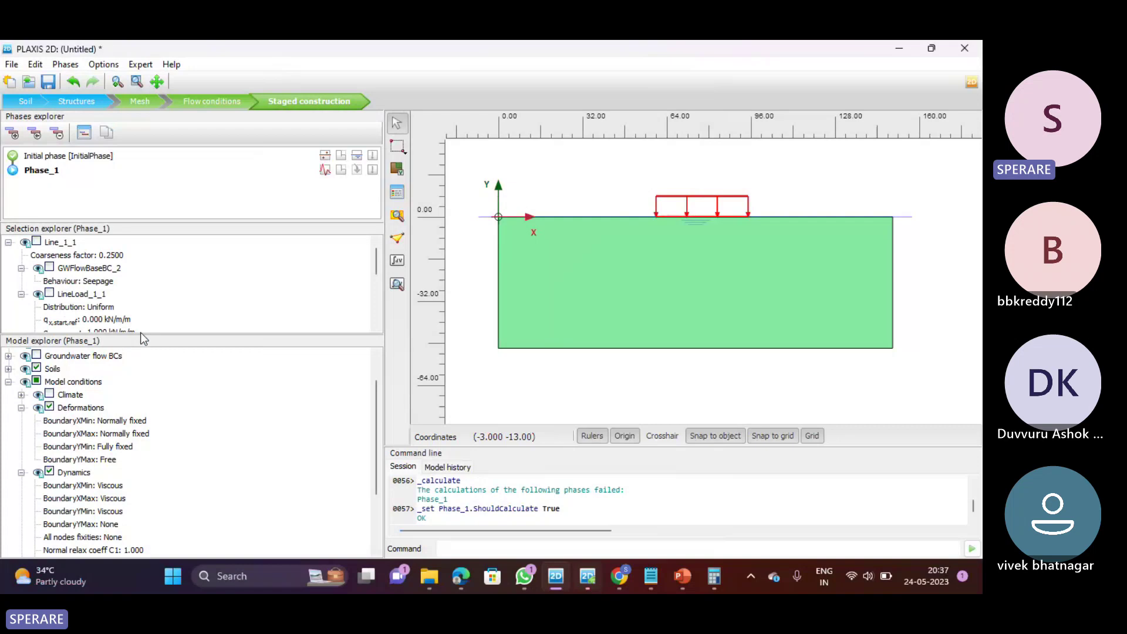
drag(140, 333, 147, 455)
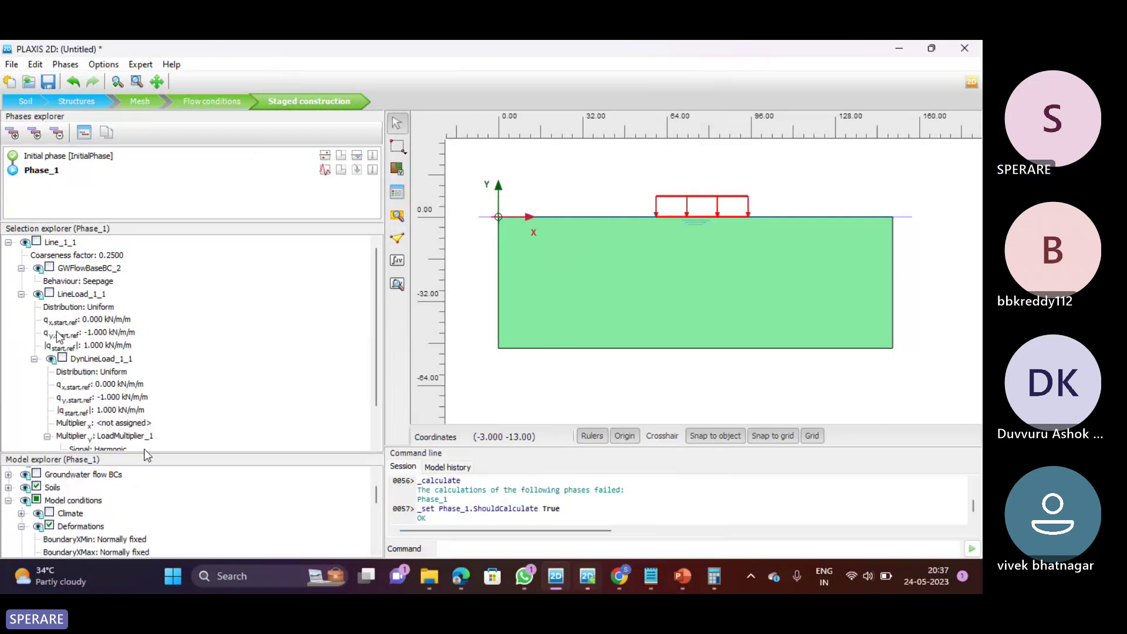
click(62, 358)
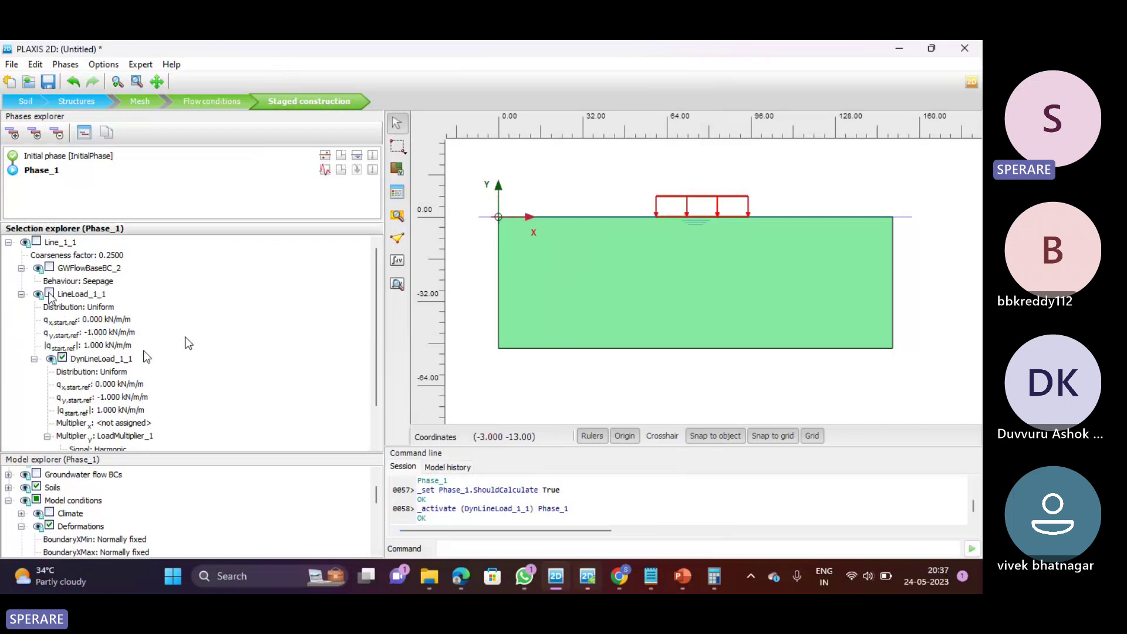
click(50, 294)
scroll(183, 339, down, 2)
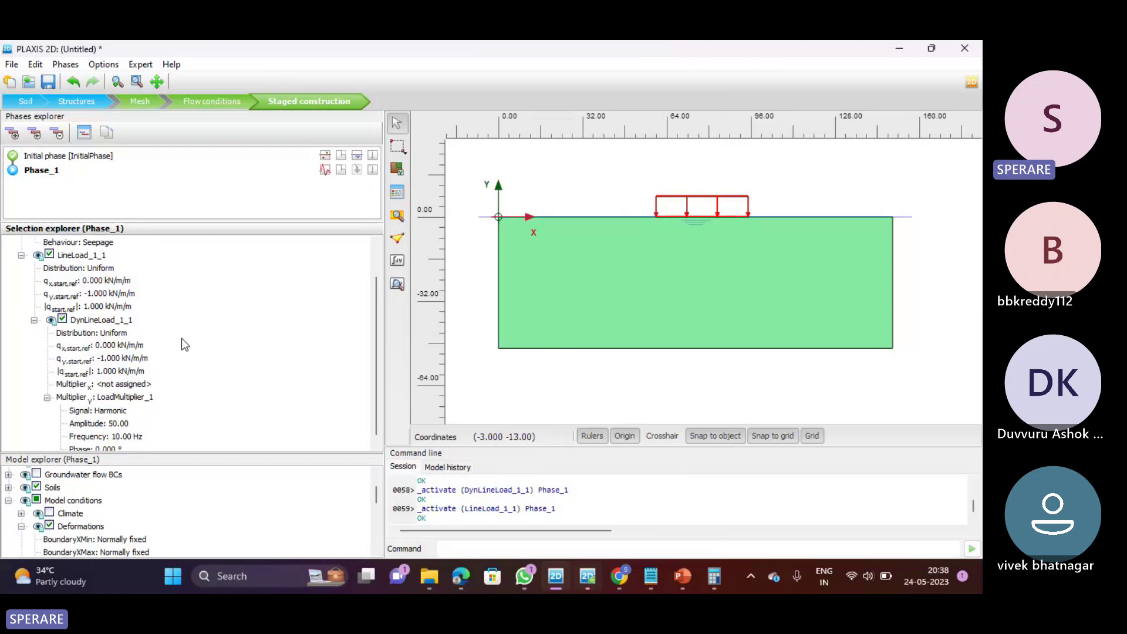
scroll(182, 339, up, 1)
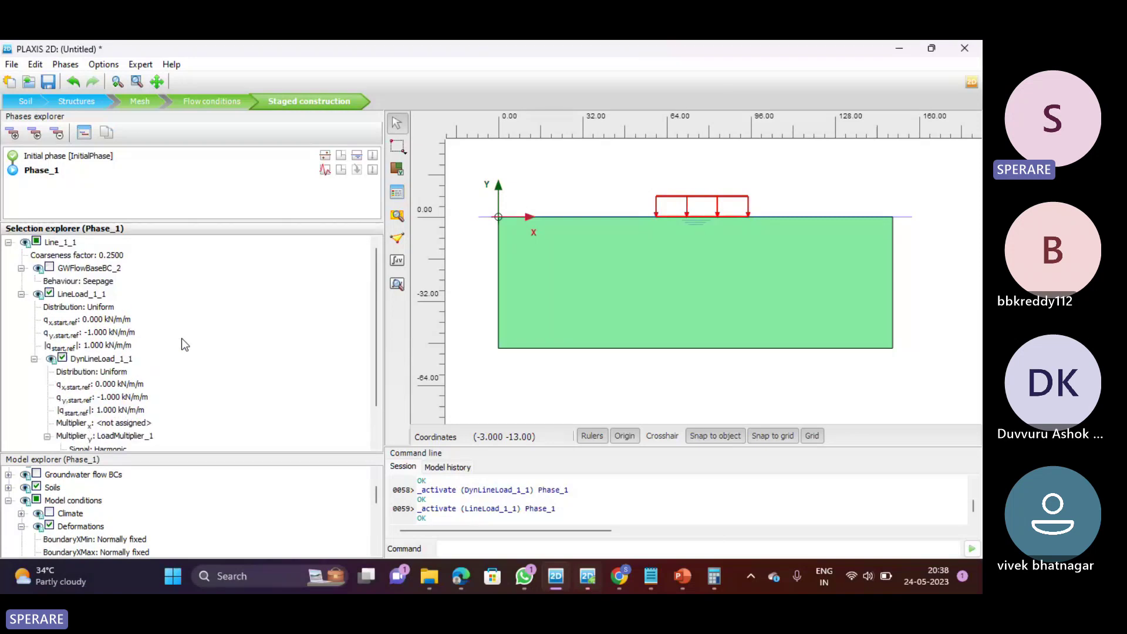
click(524, 375)
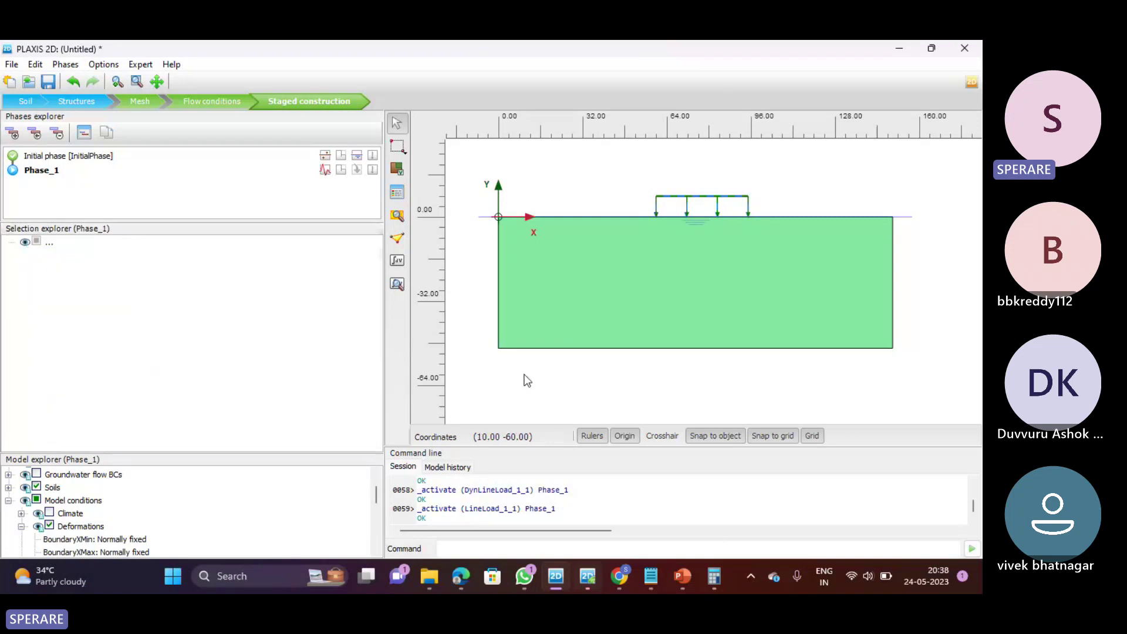
Deactivate the static LineLoad_1_1 in Phase_1, keeping only its dynamic component active
click(684, 206)
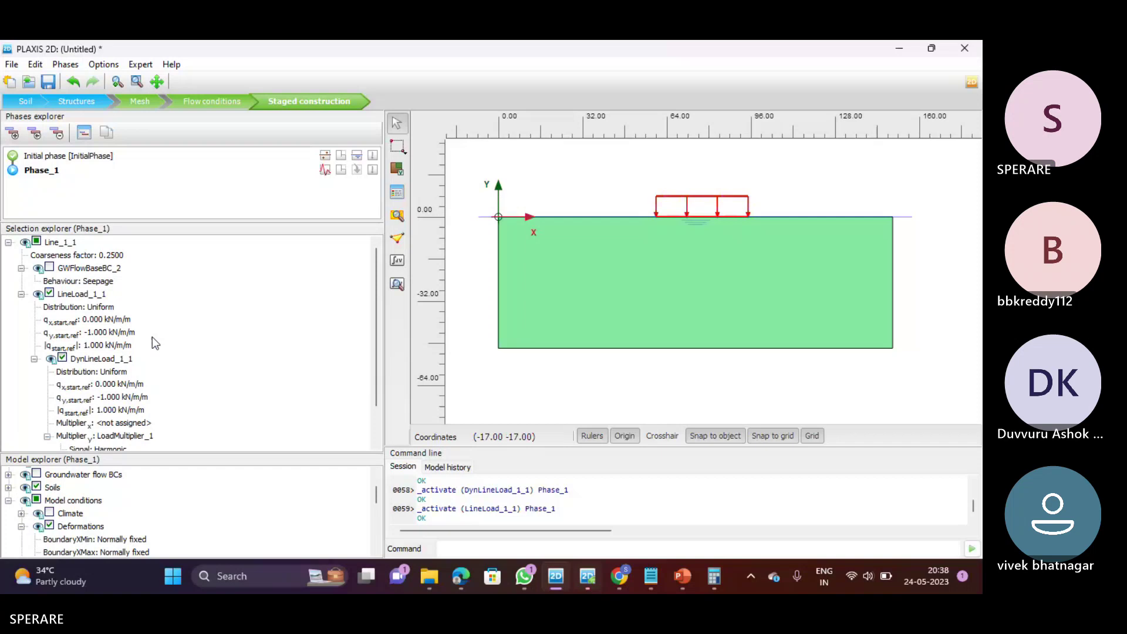
click(50, 292)
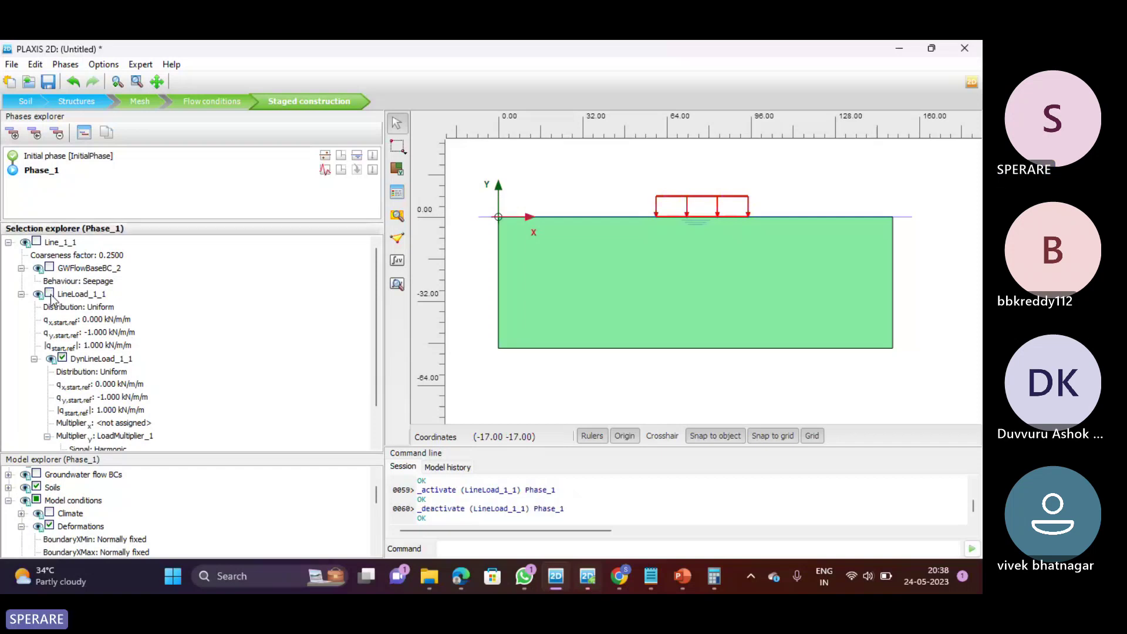
scroll(102, 332, down, 1)
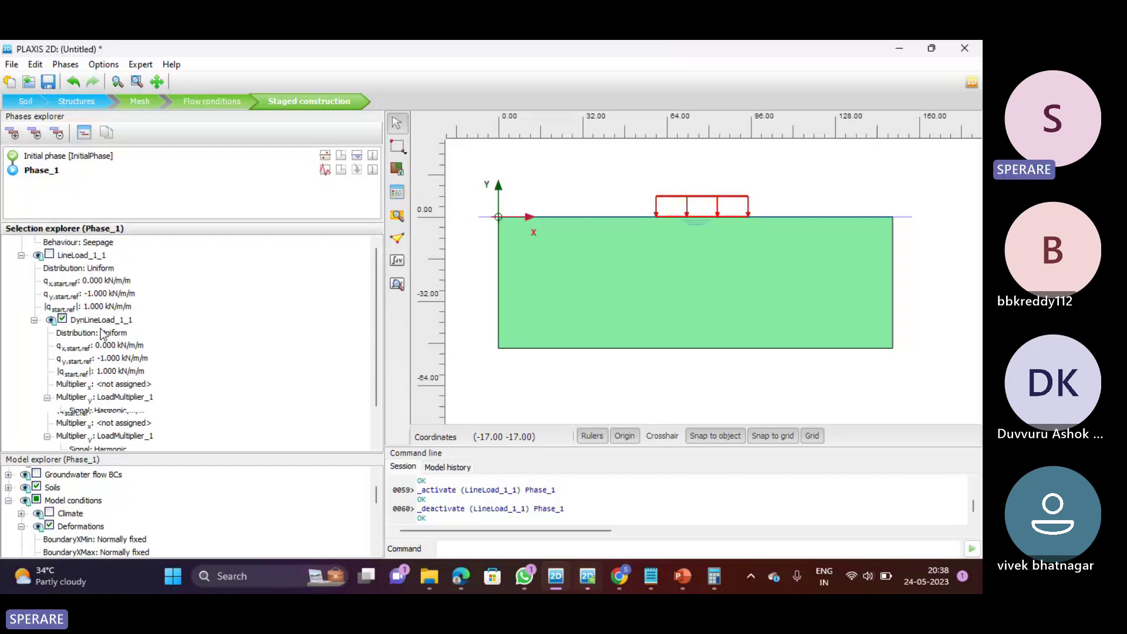
scroll(102, 332, up, 1)
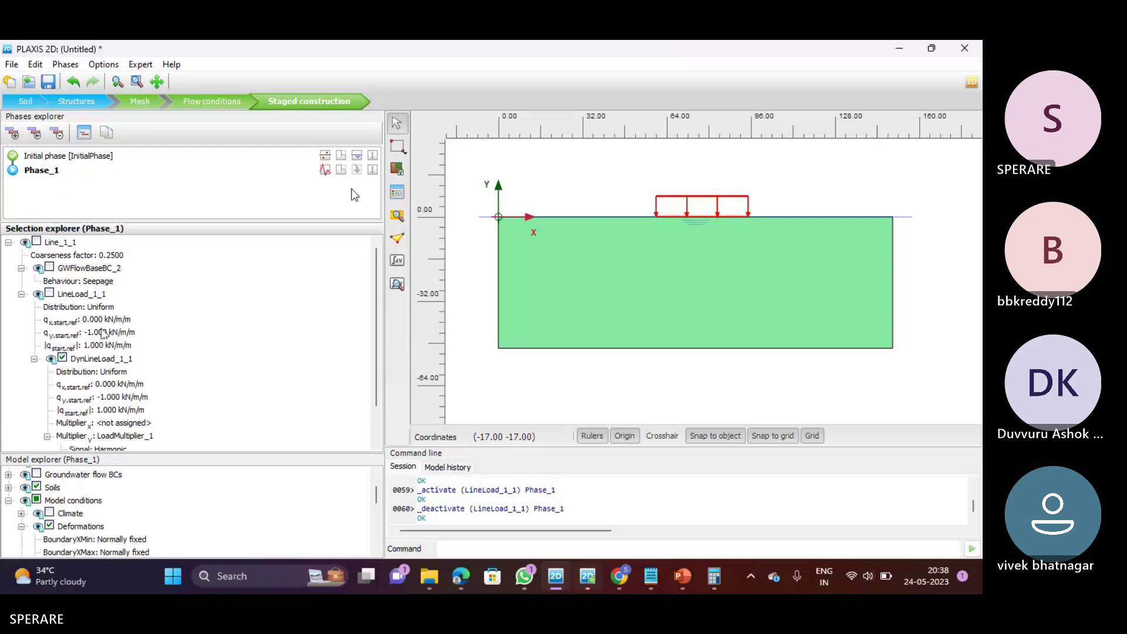
Start calculating Phase_1 with only the dynamic line load active, and stop the run partway
click(396, 271)
click(498, 360)
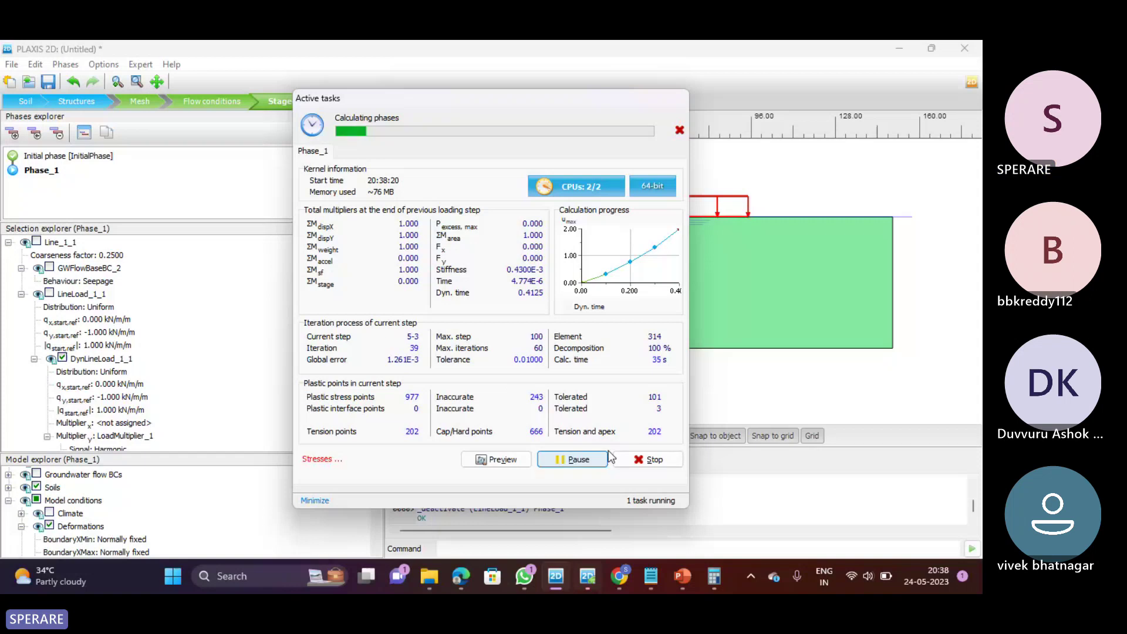
click(608, 449)
click(487, 361)
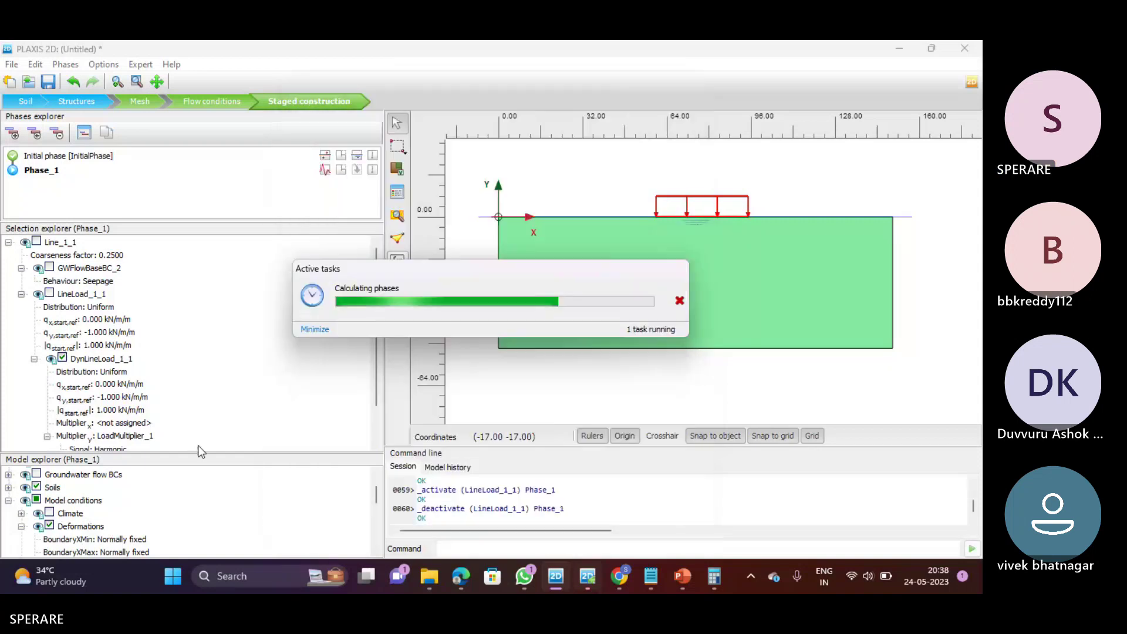
Review the harmonic signal settings and curve of LoadMultiplier_1 among the dynamic multipliers, leaving them unedited
drag(196, 453, 194, 283)
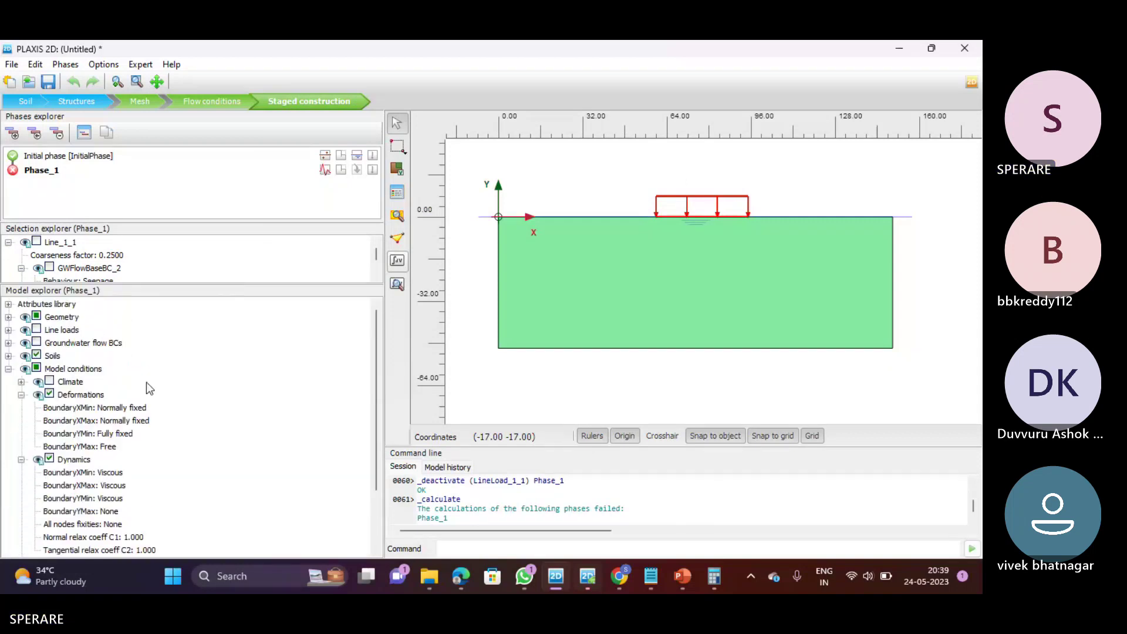
click(8, 304)
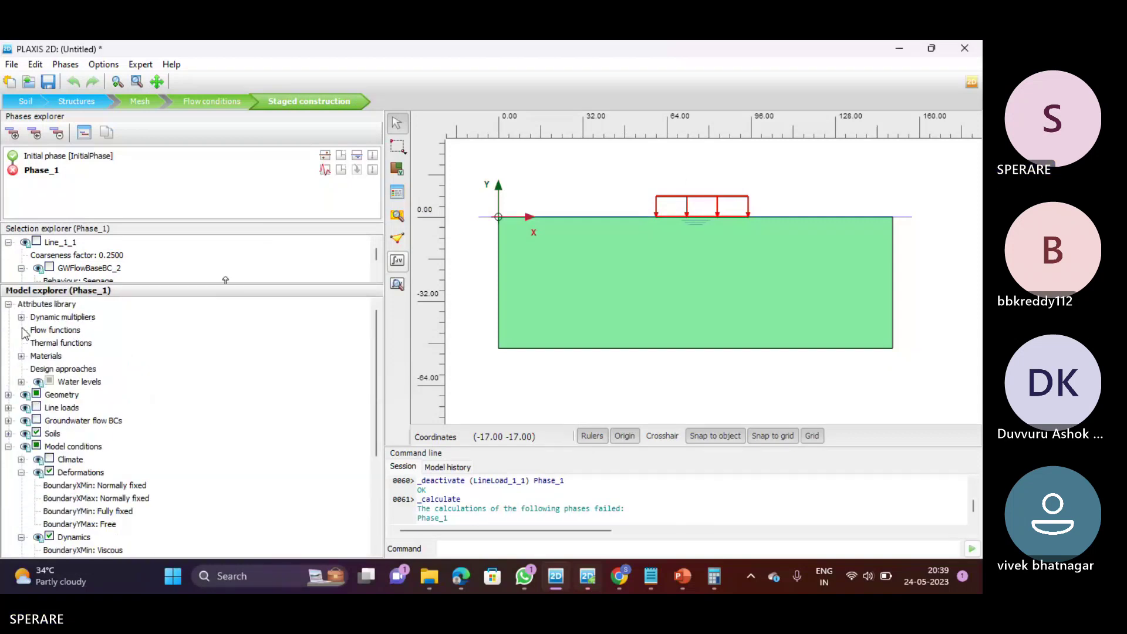
click(21, 317)
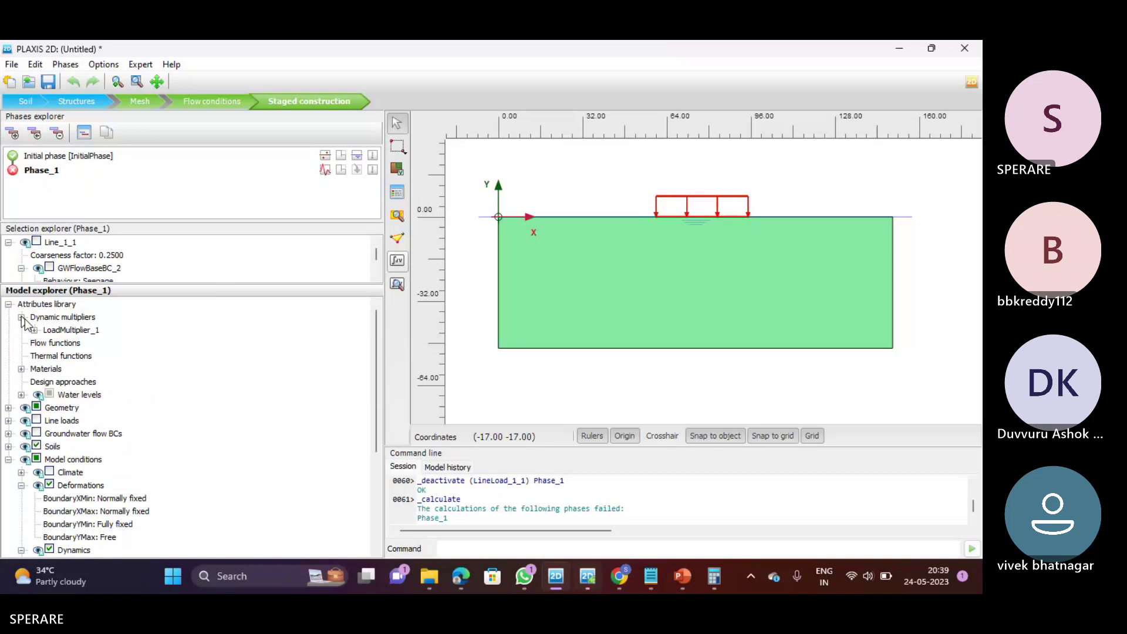
double_click(58, 330)
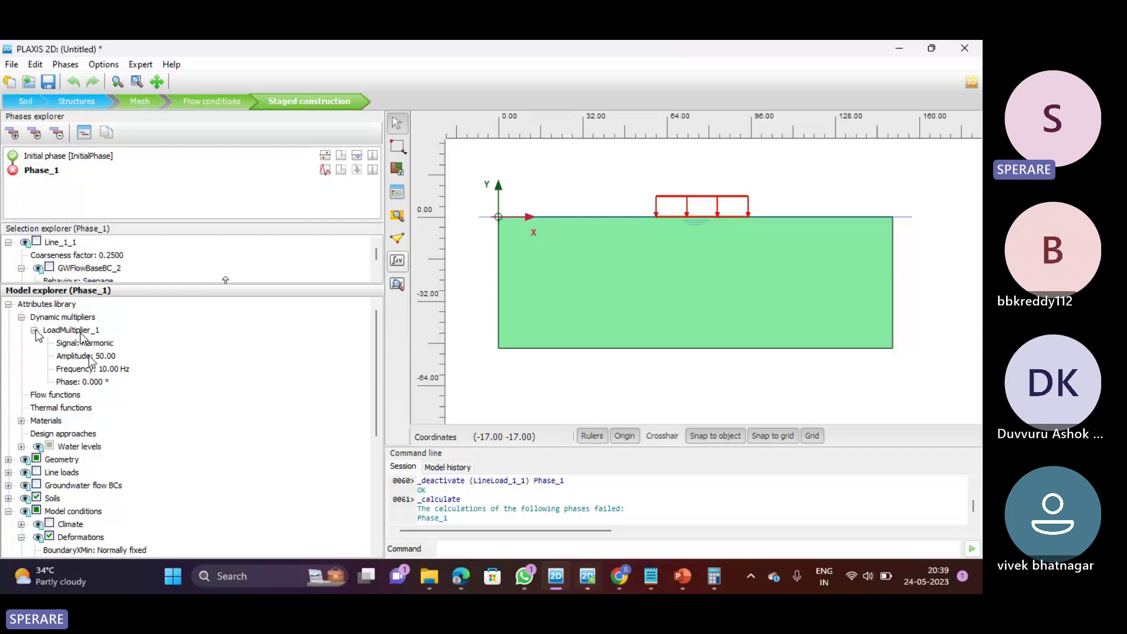
click(82, 330)
click(147, 422)
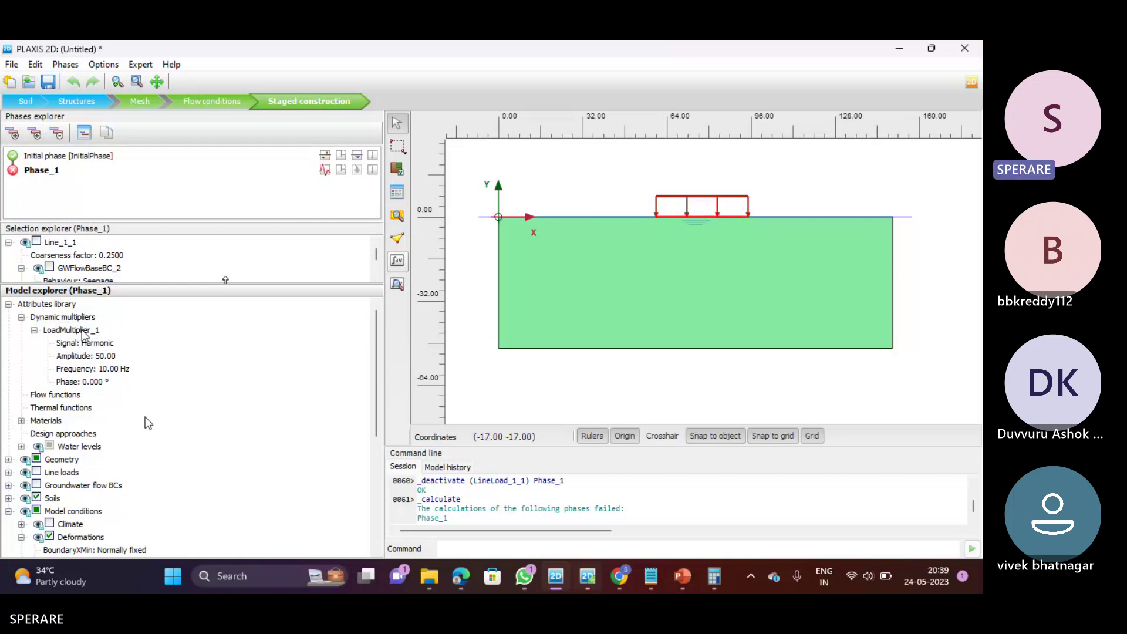
right_click(78, 329)
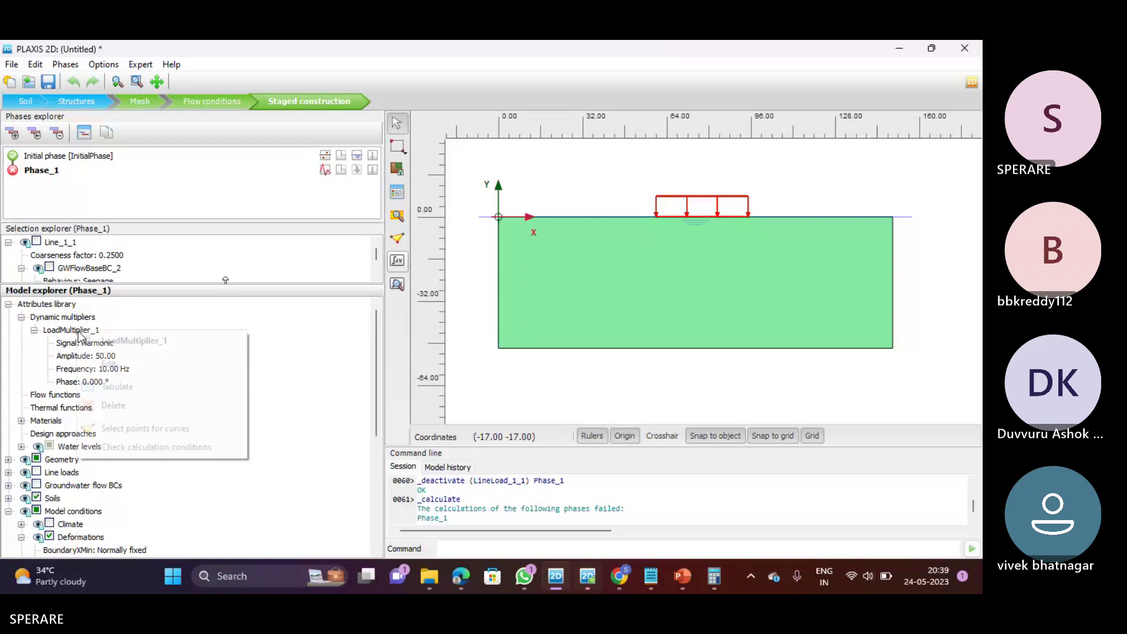
click(97, 358)
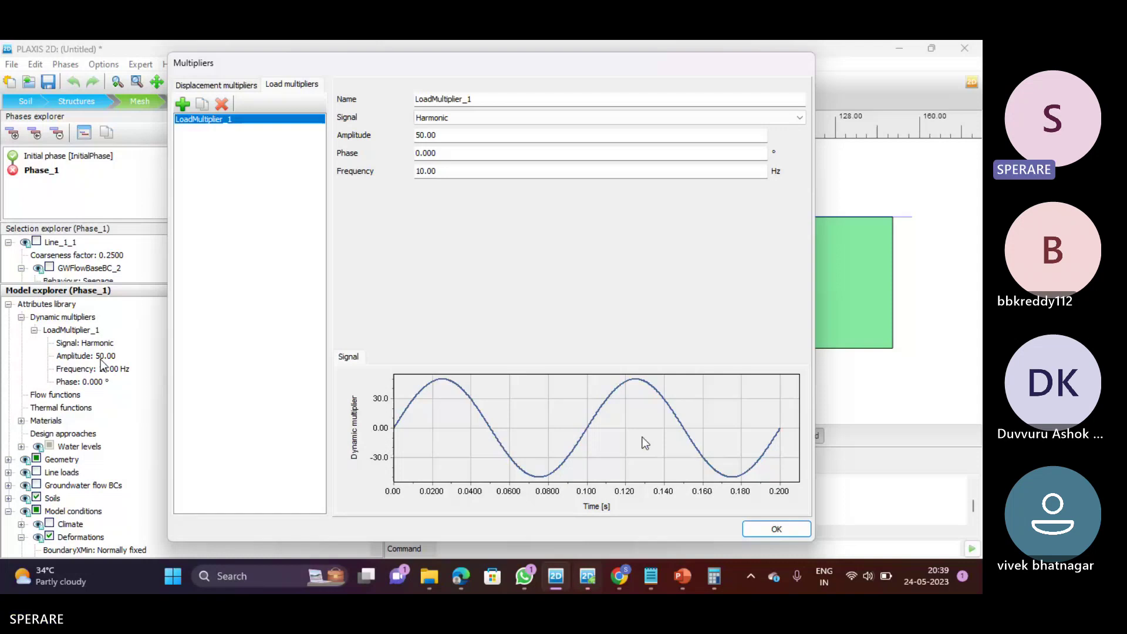
click(756, 528)
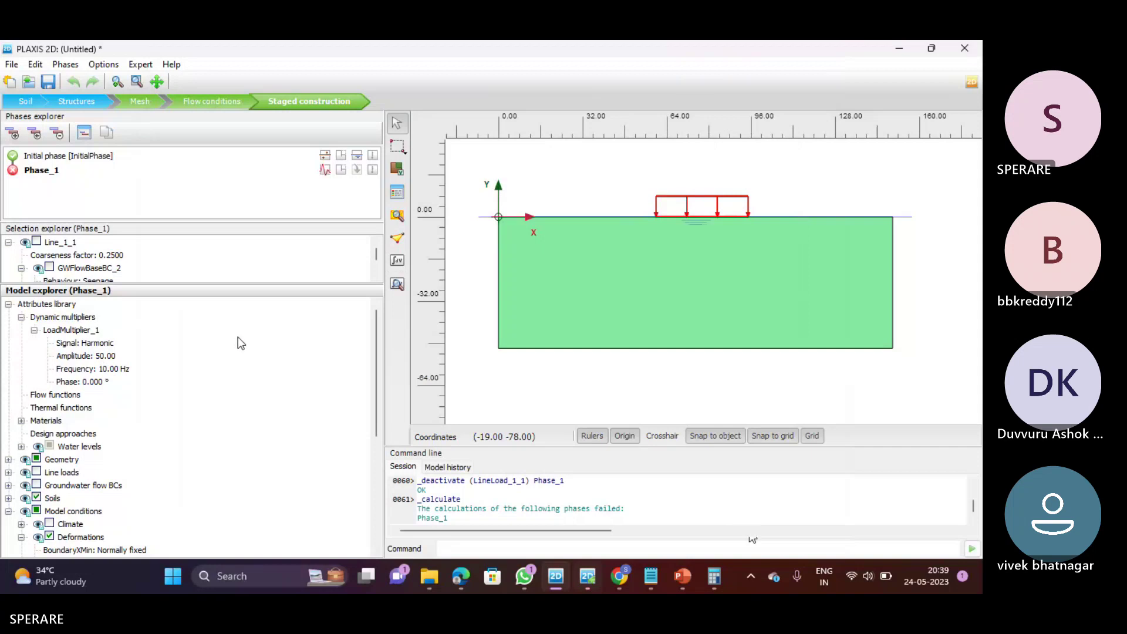
Mark Phase_1 for calculation again and activate all line loads in that phase
scroll(156, 386, down, 2)
scroll(156, 391, down, 2)
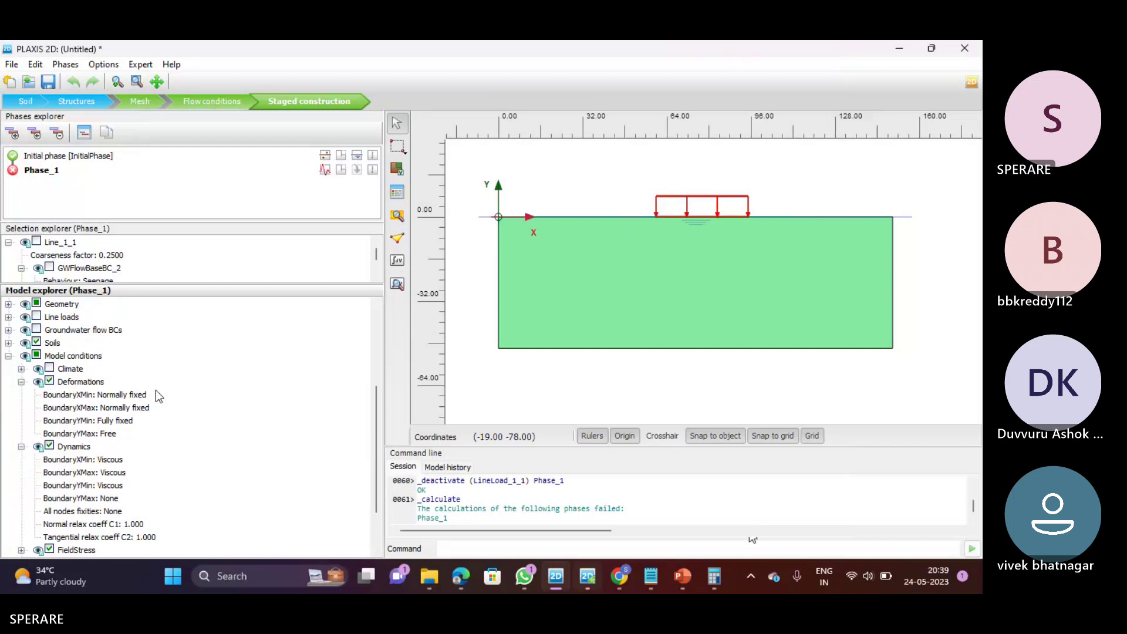
scroll(156, 391, up, 1)
scroll(156, 390, up, 1)
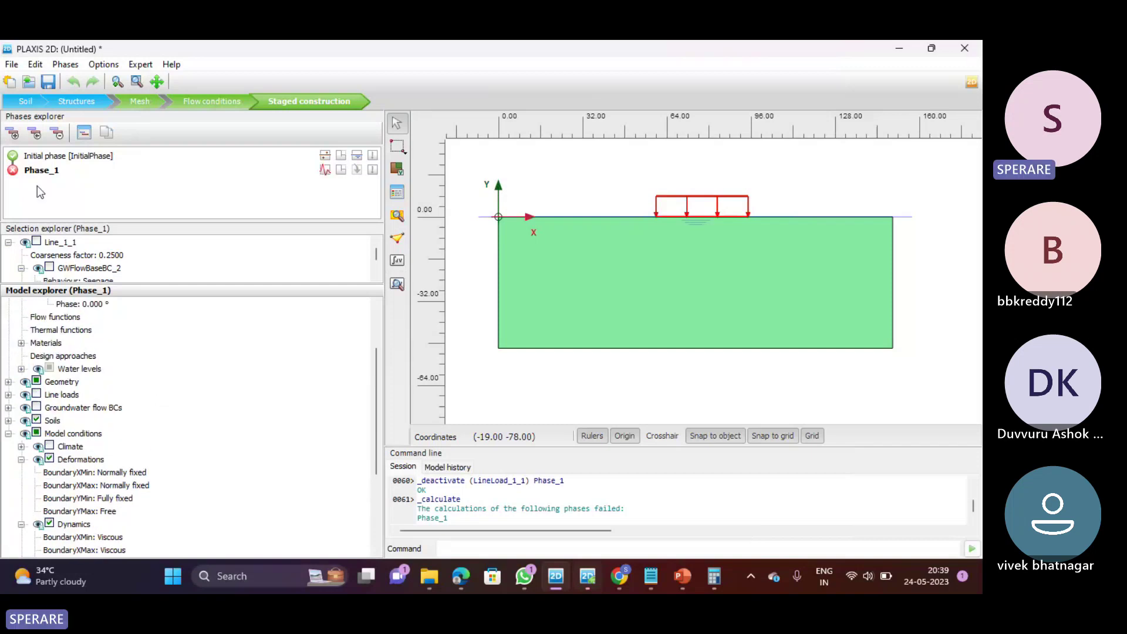
click(35, 171)
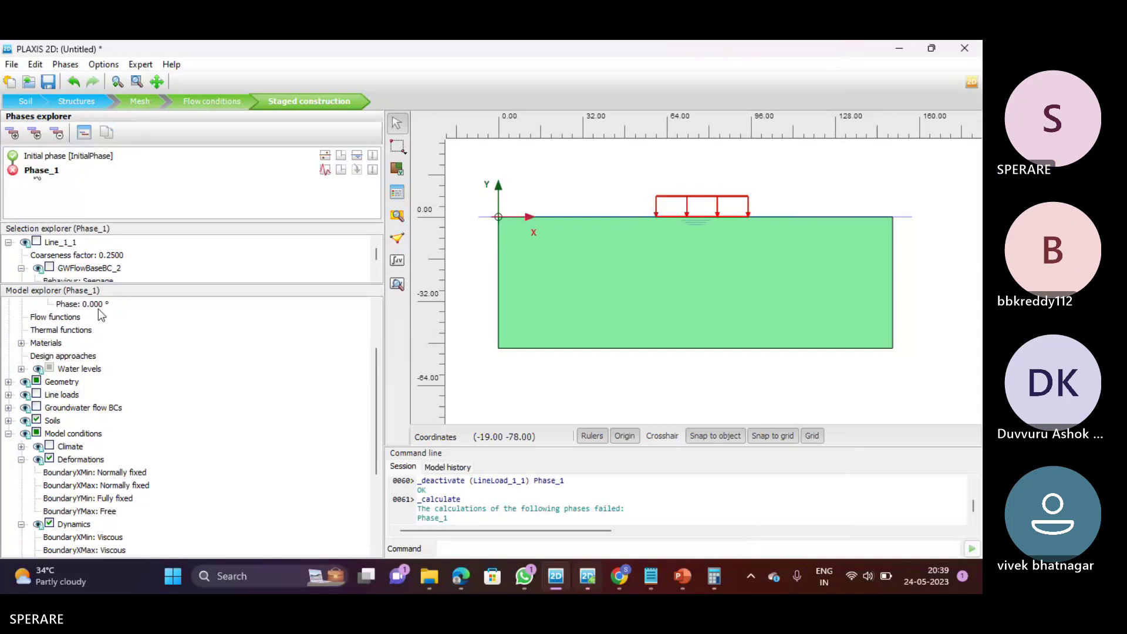
click(12, 171)
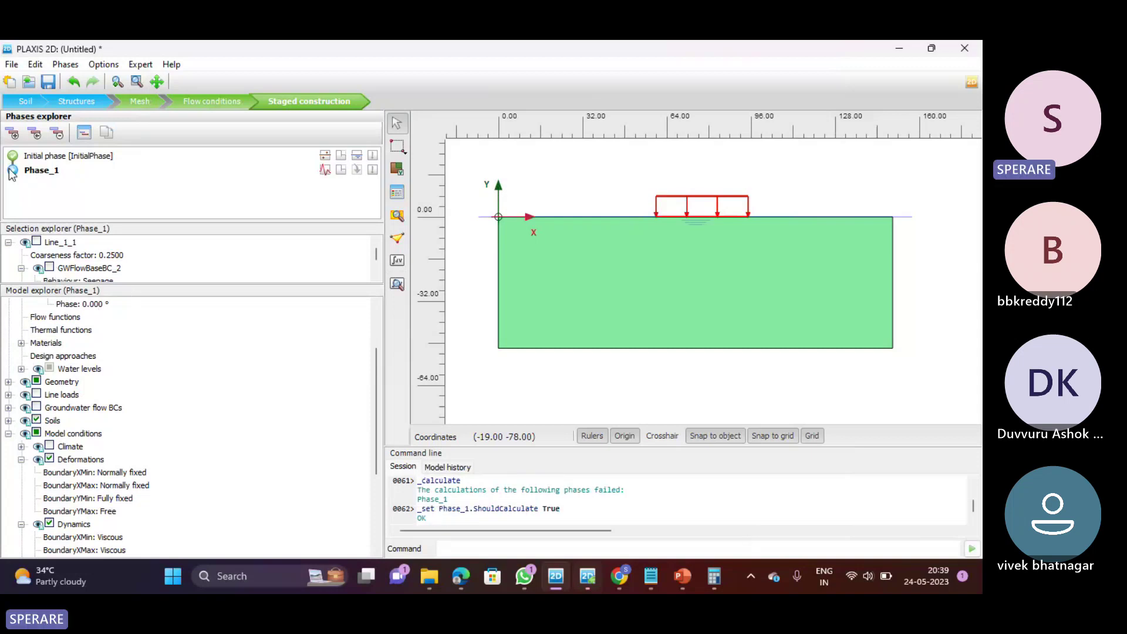
click(36, 395)
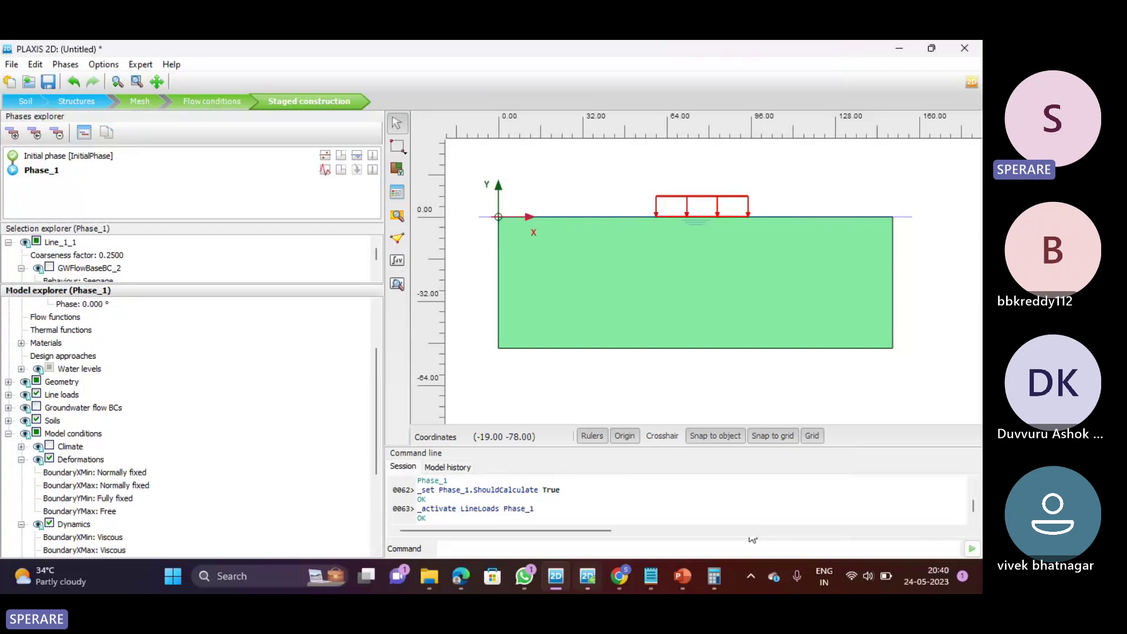
Examine the static and dynamic component properties of the line load in Phase_1
click(8, 395)
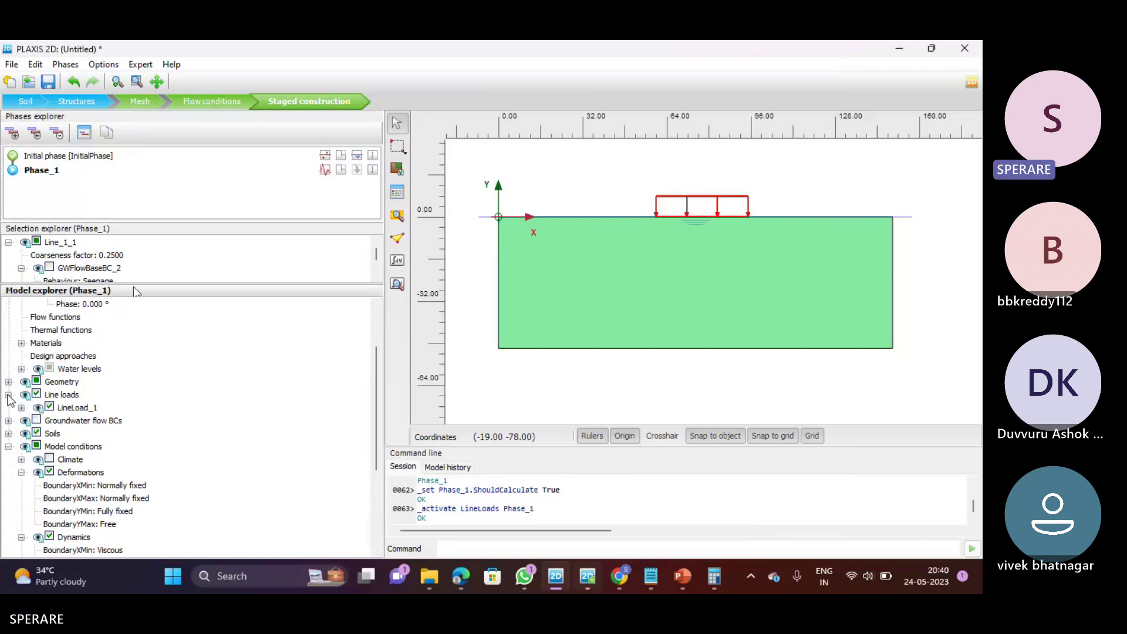
click(21, 407)
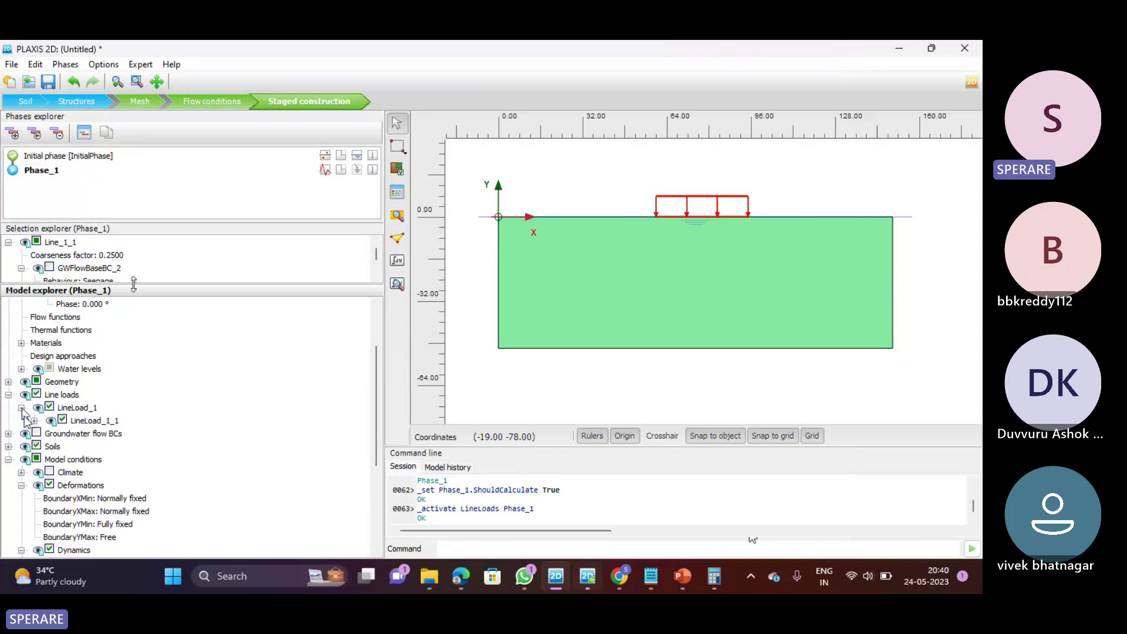
click(34, 420)
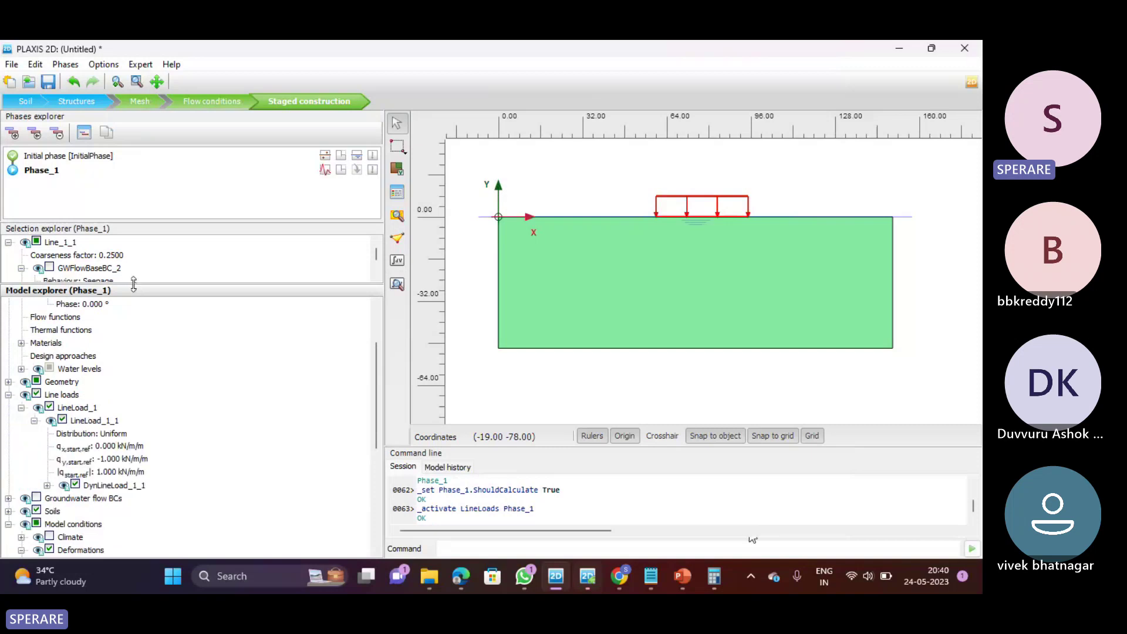
click(46, 485)
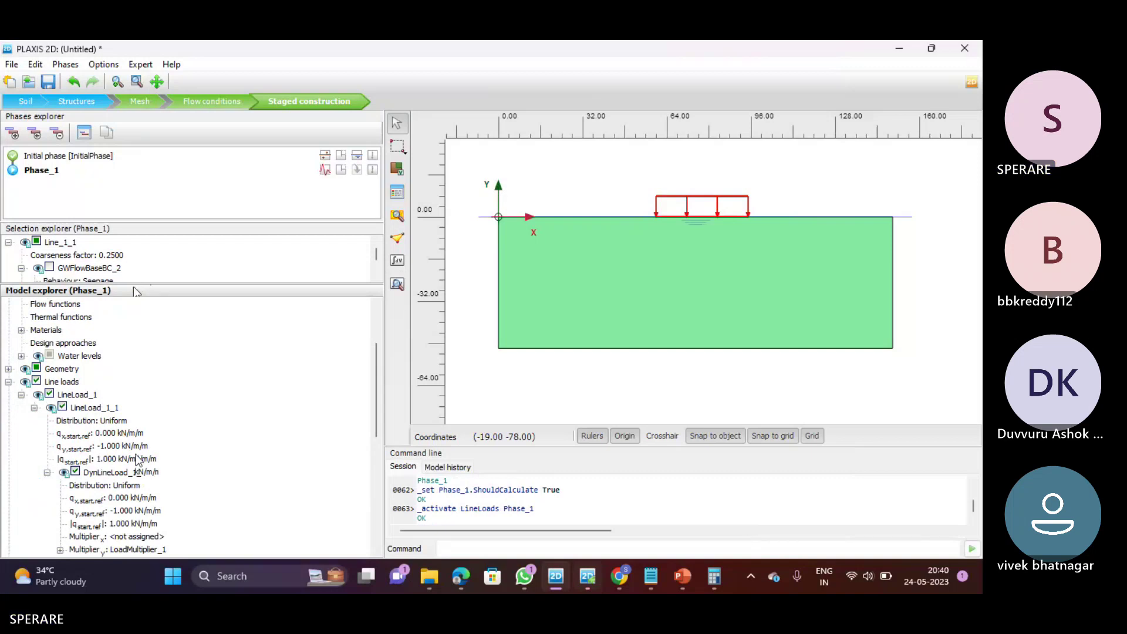
drag(134, 288, 141, 420)
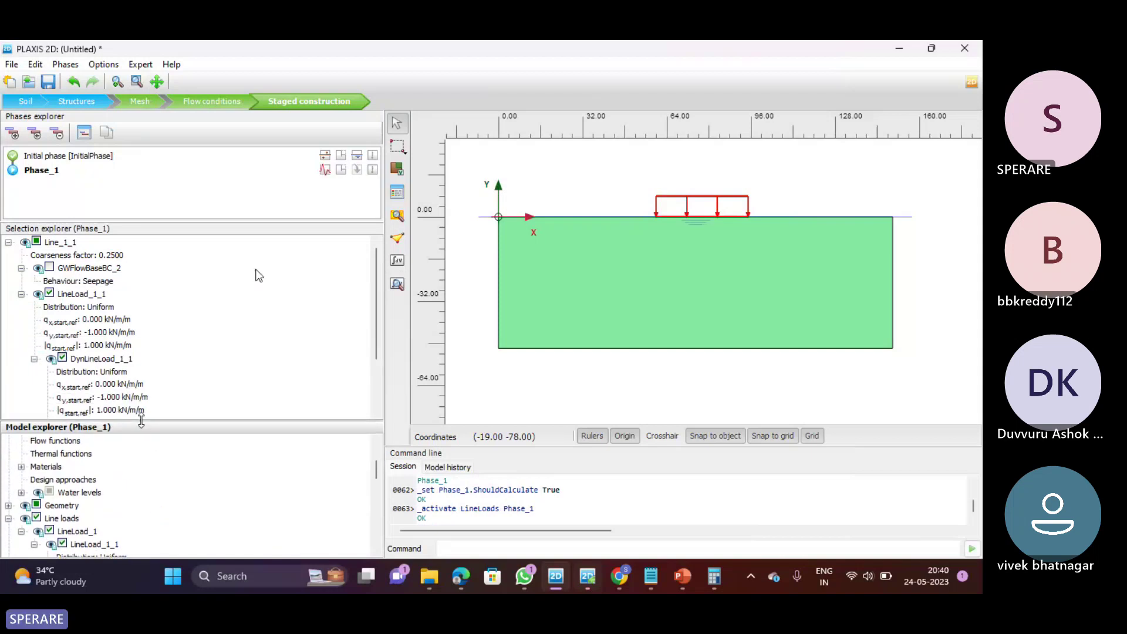
Start calculating Phase_1 without selecting curve points, and stop the calculation while it is running
click(398, 283)
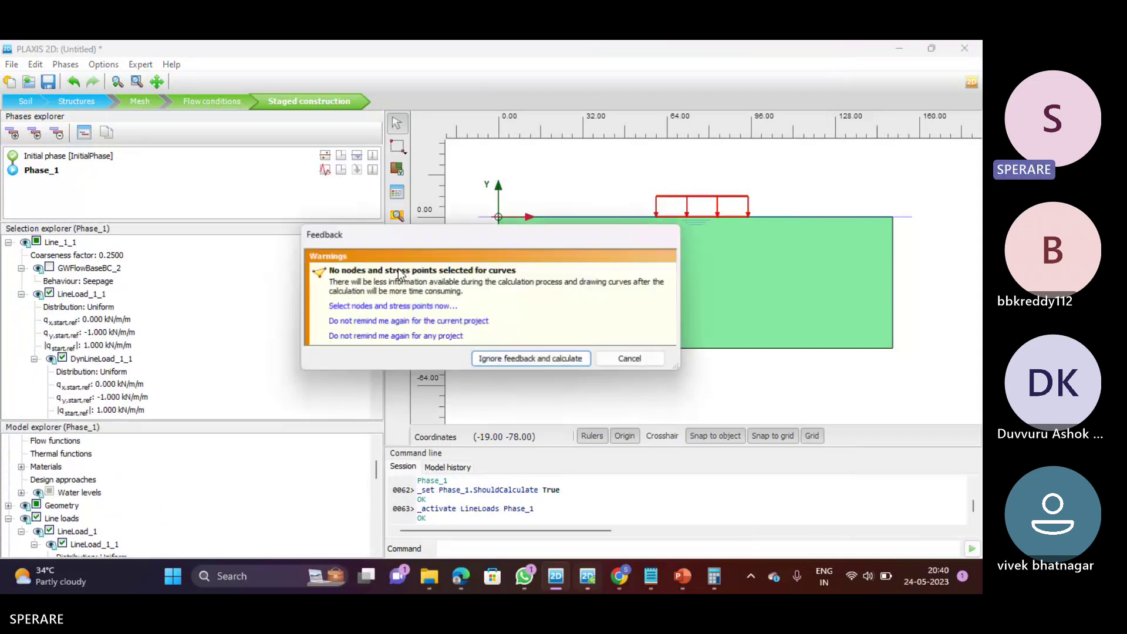
click(516, 359)
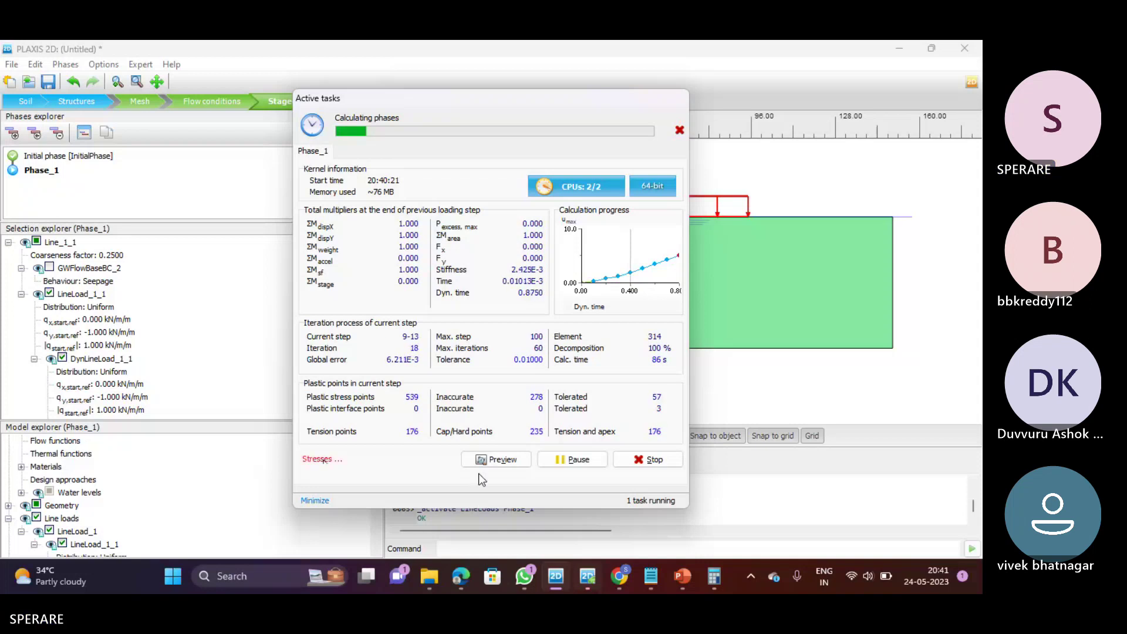
click(650, 460)
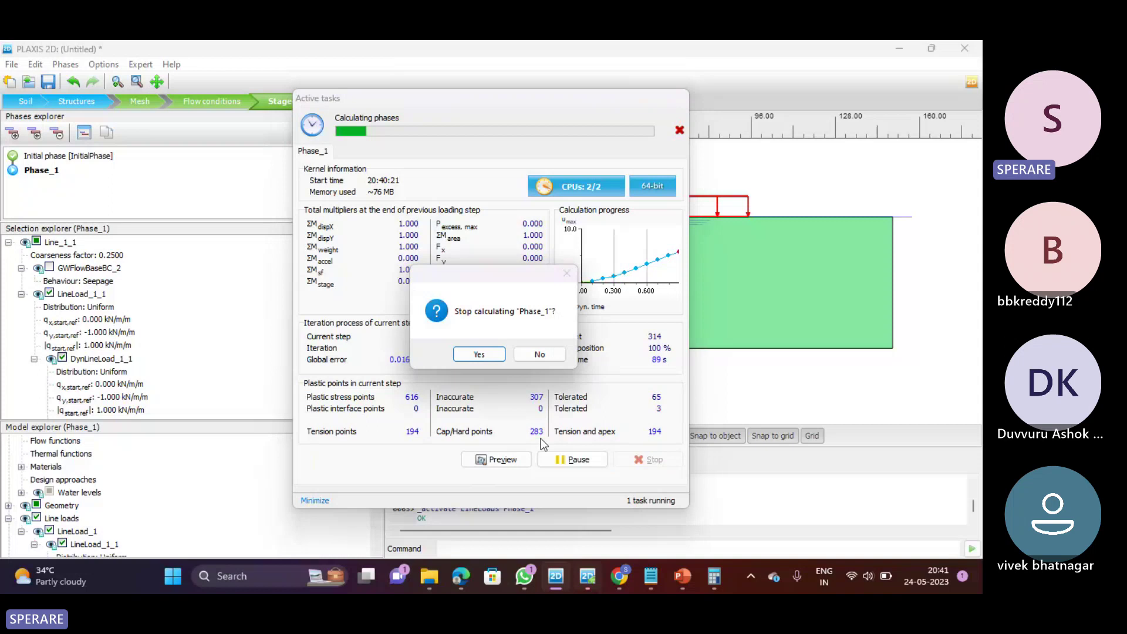
click(479, 354)
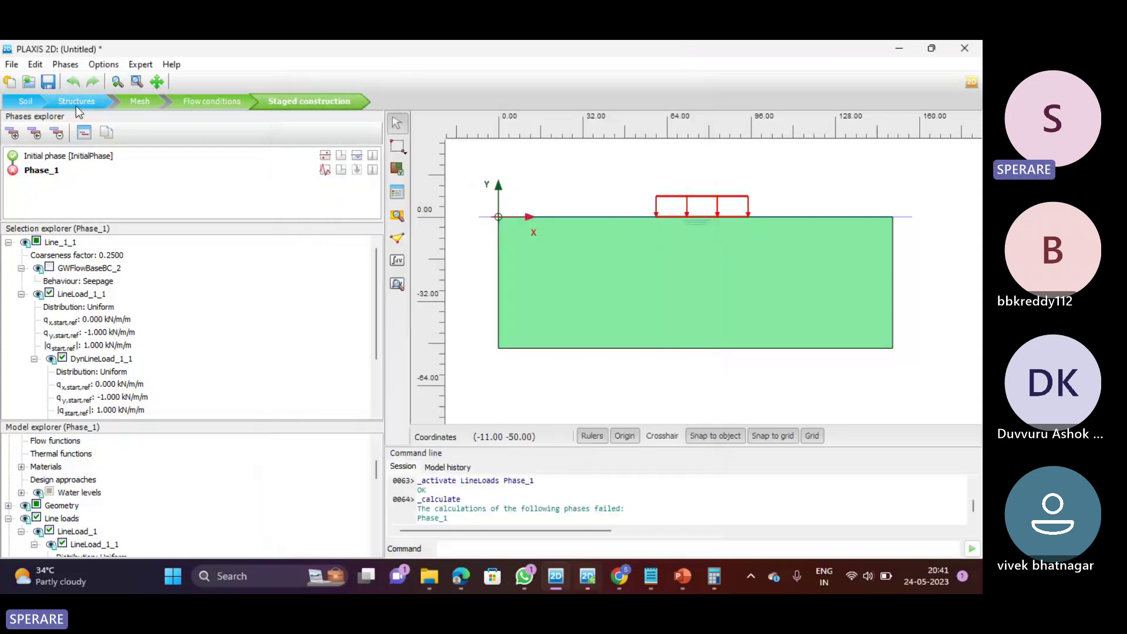
Return to the structures definition and create a line displacement on the loaded line at the soil surface
click(76, 105)
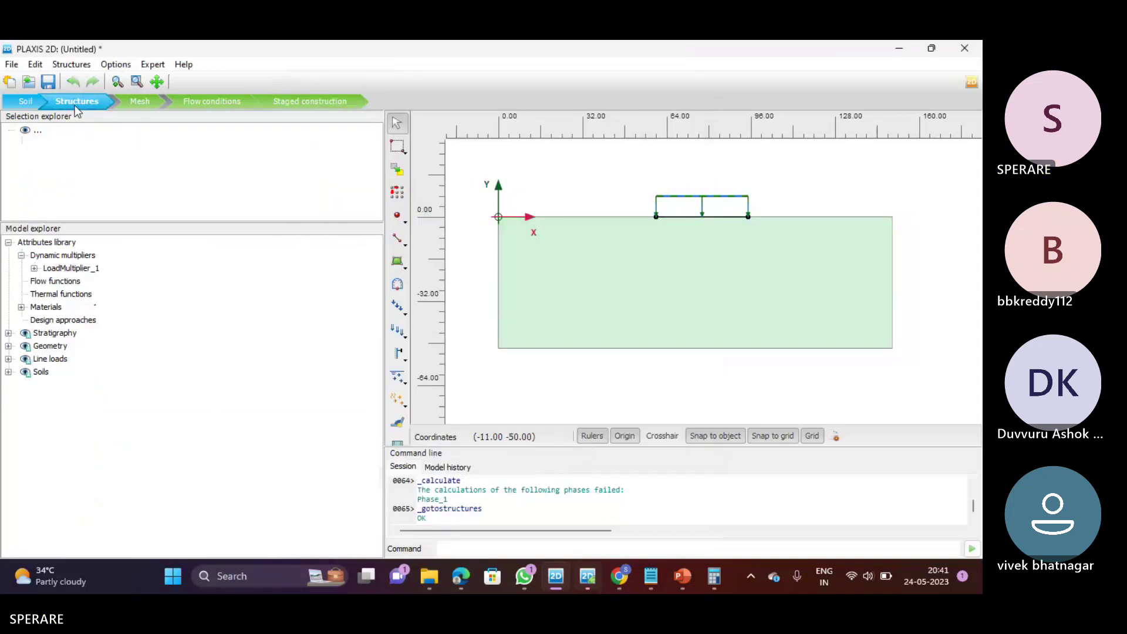
right_click(716, 199)
mouse_move(792, 237)
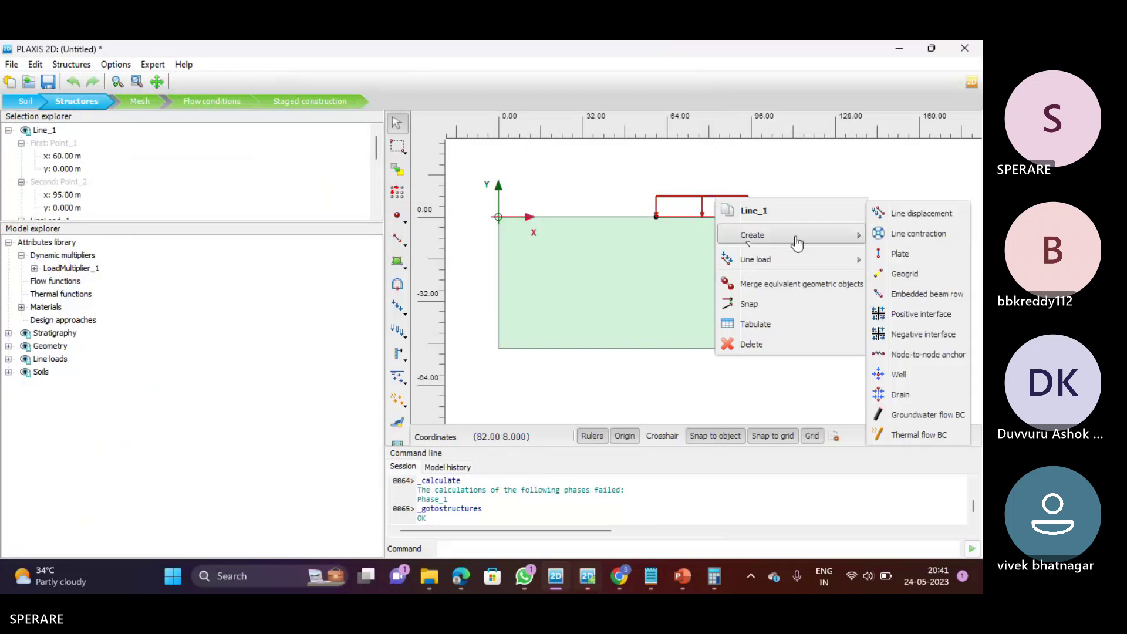
click(920, 214)
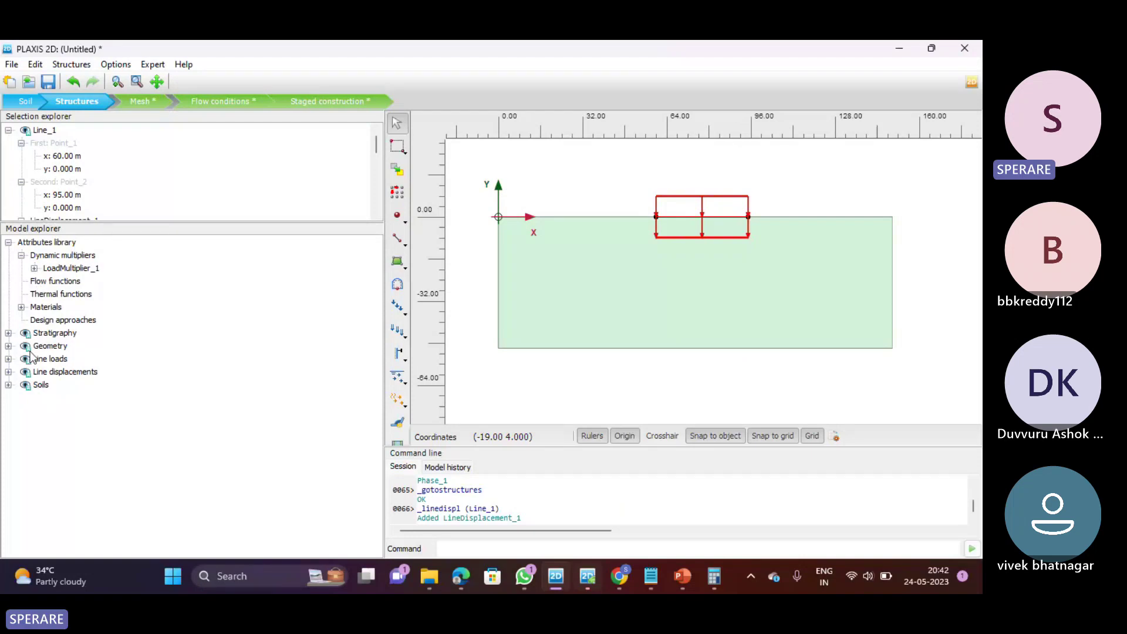
Delete LineLoad_1 from the model so the line carries only the displacement
click(8, 359)
right_click(57, 372)
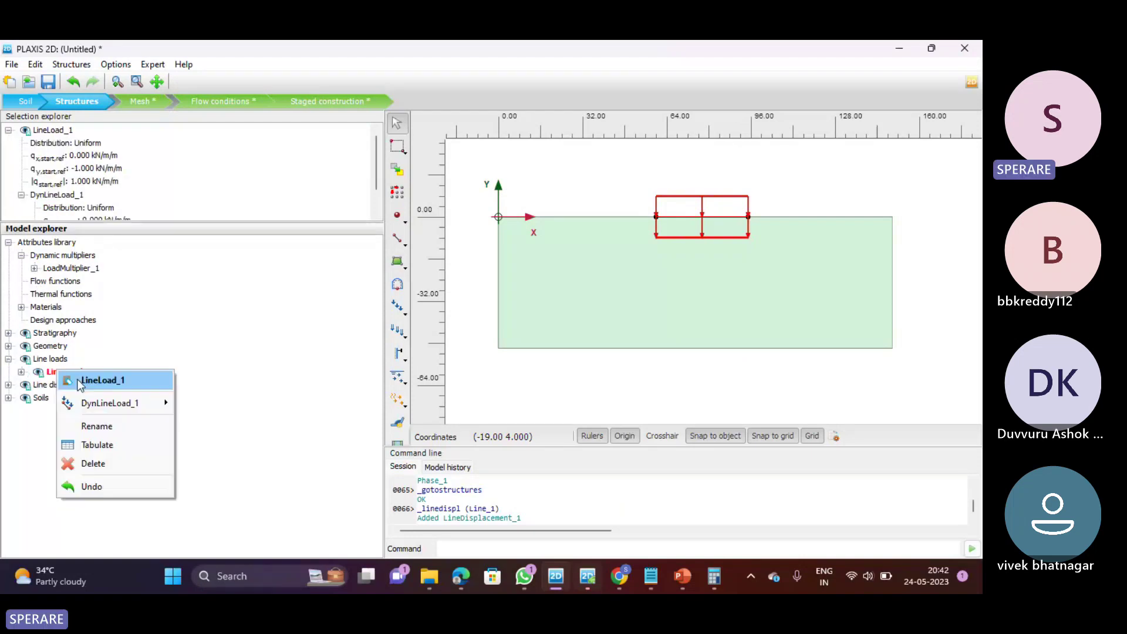
click(101, 459)
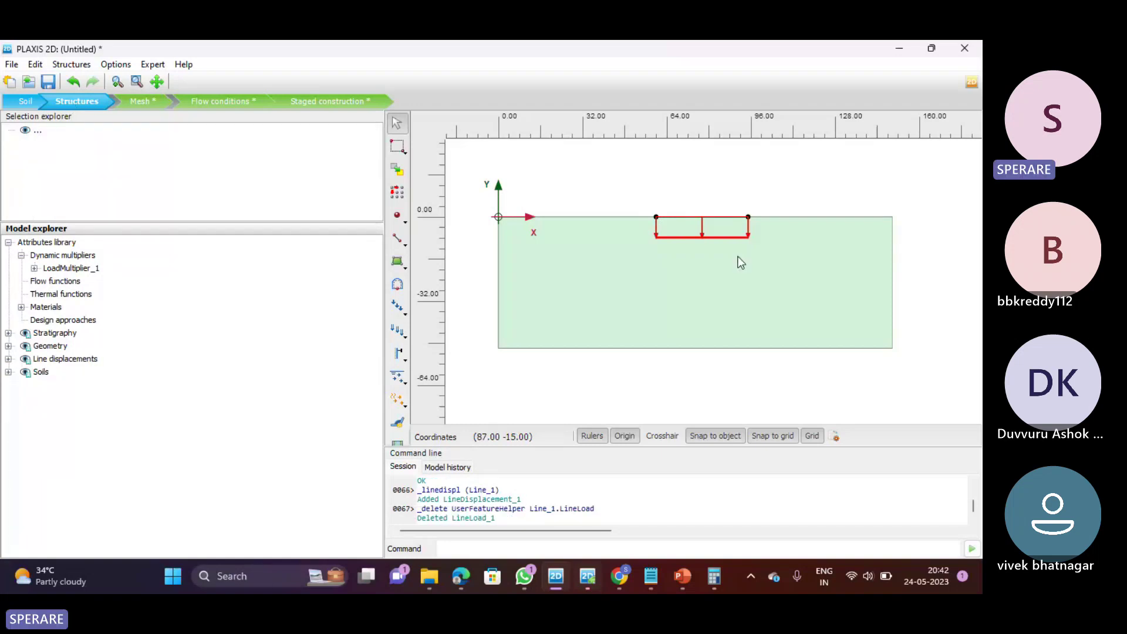
Show the line displacement's full properties and delete LoadMultiplier_1 from the dynamic multipliers
click(736, 238)
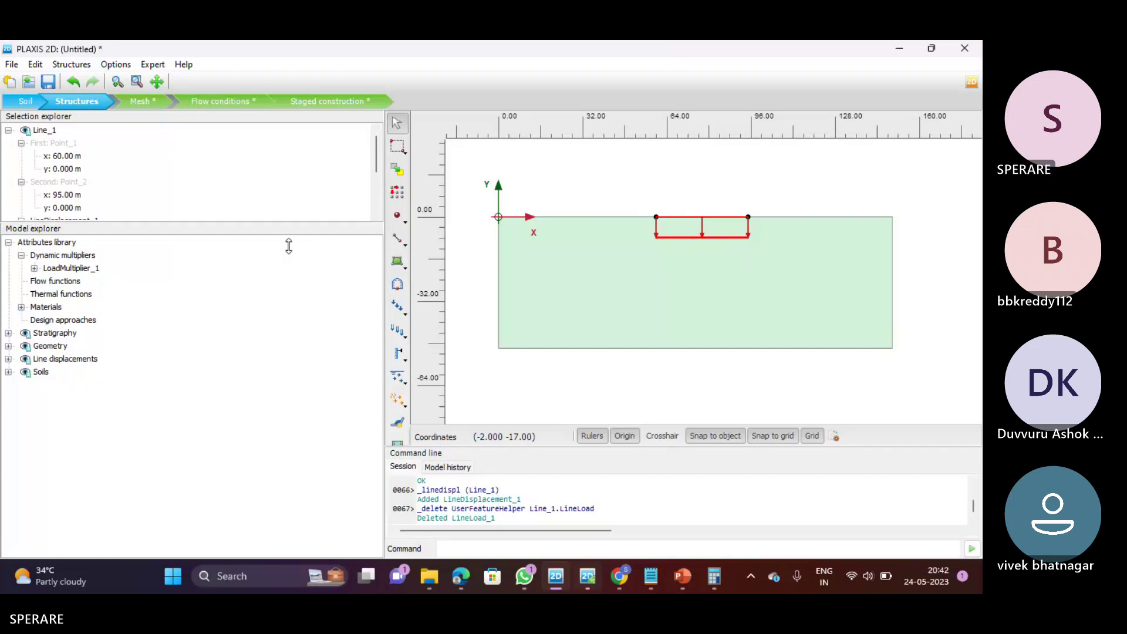
drag(290, 221, 282, 388)
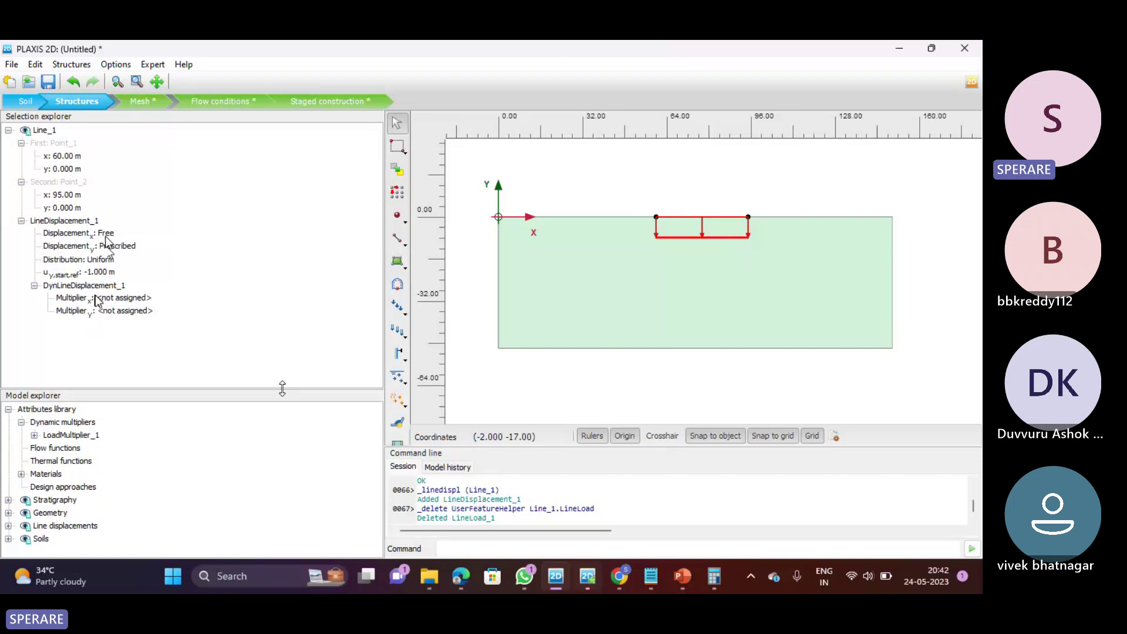
right_click(73, 435)
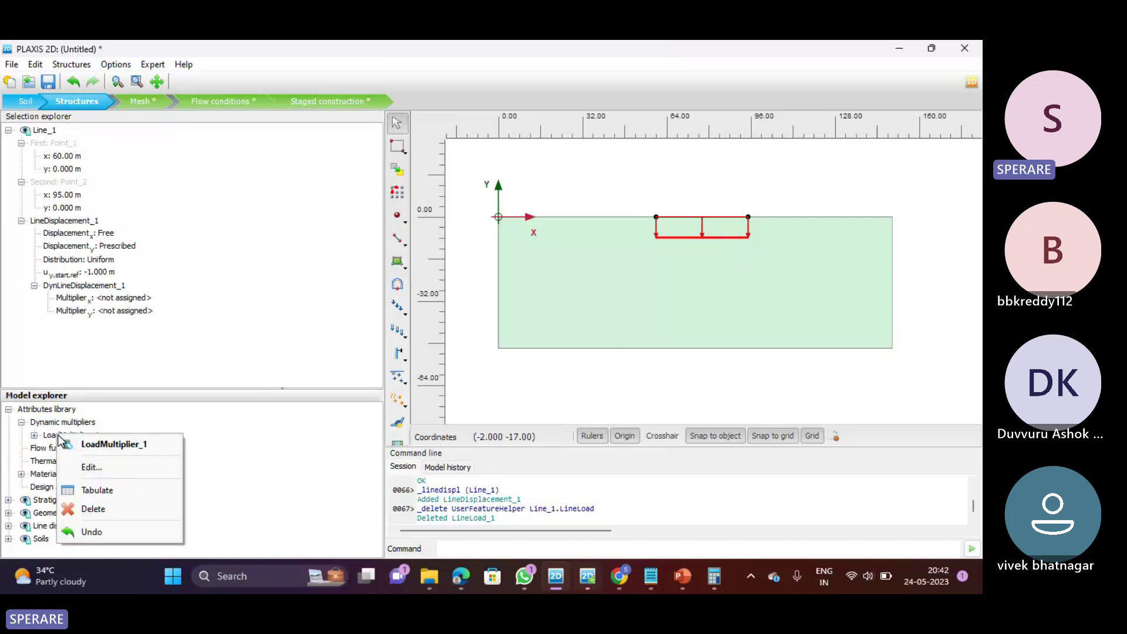
click(105, 508)
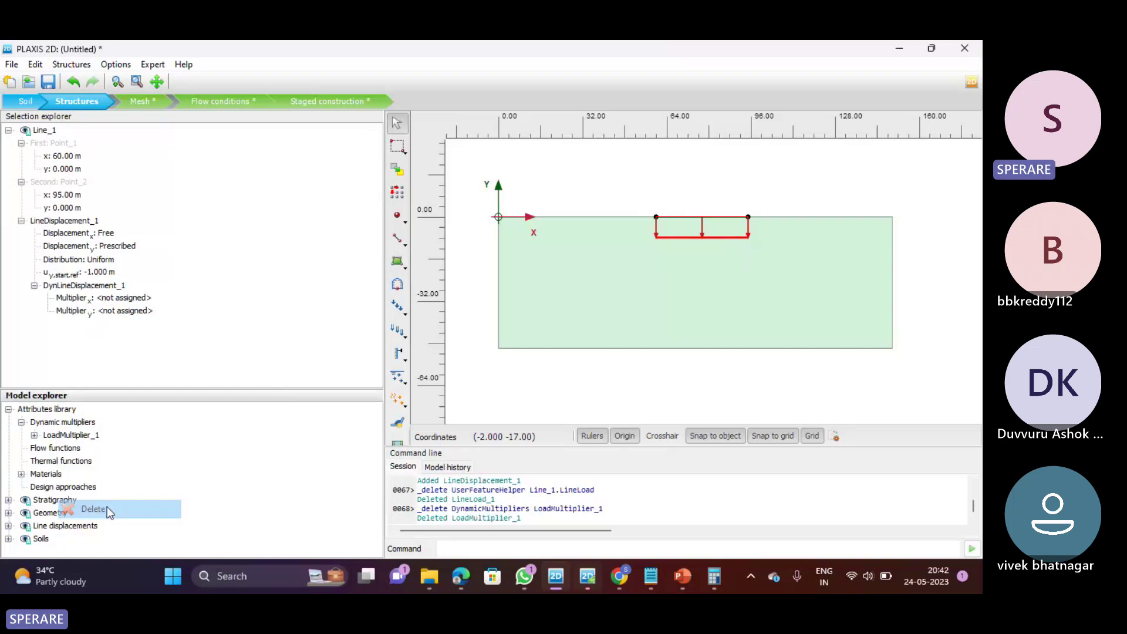
Add a harmonic displacement multiplier with amplitude 0.5 and frequency 10 Hz
right_click(65, 423)
click(97, 455)
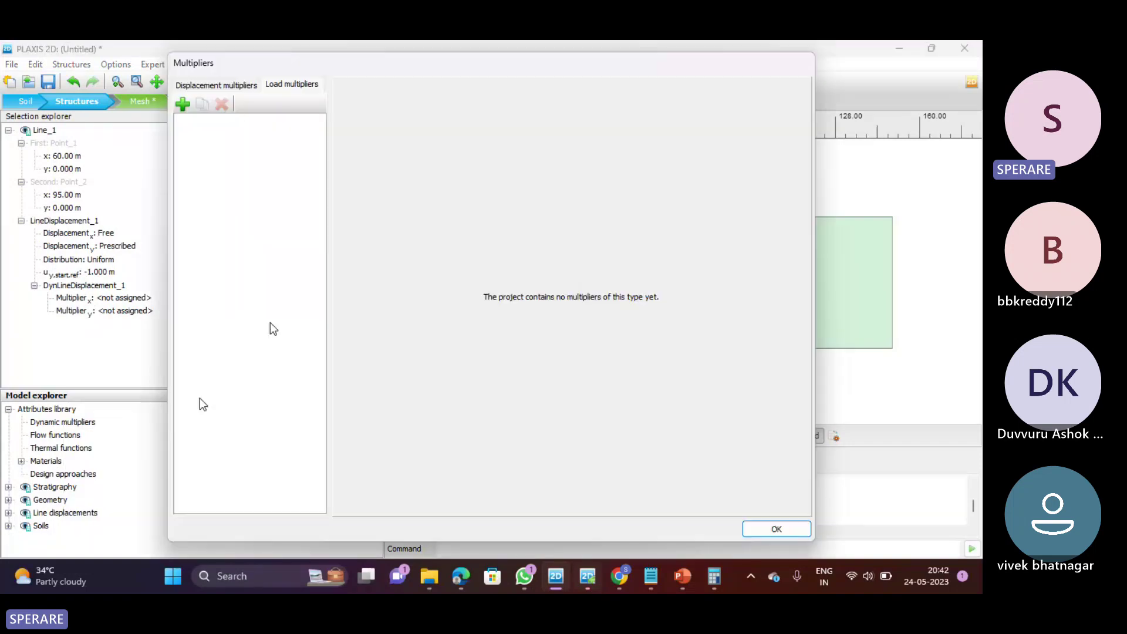
click(187, 102)
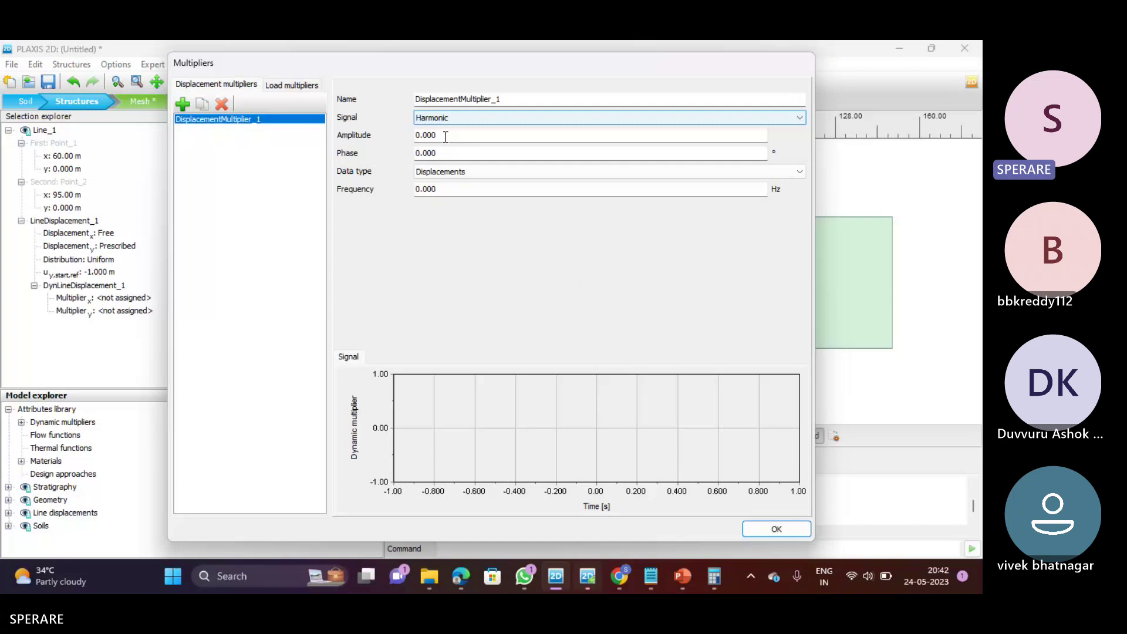
key(Tab)
text(0.)
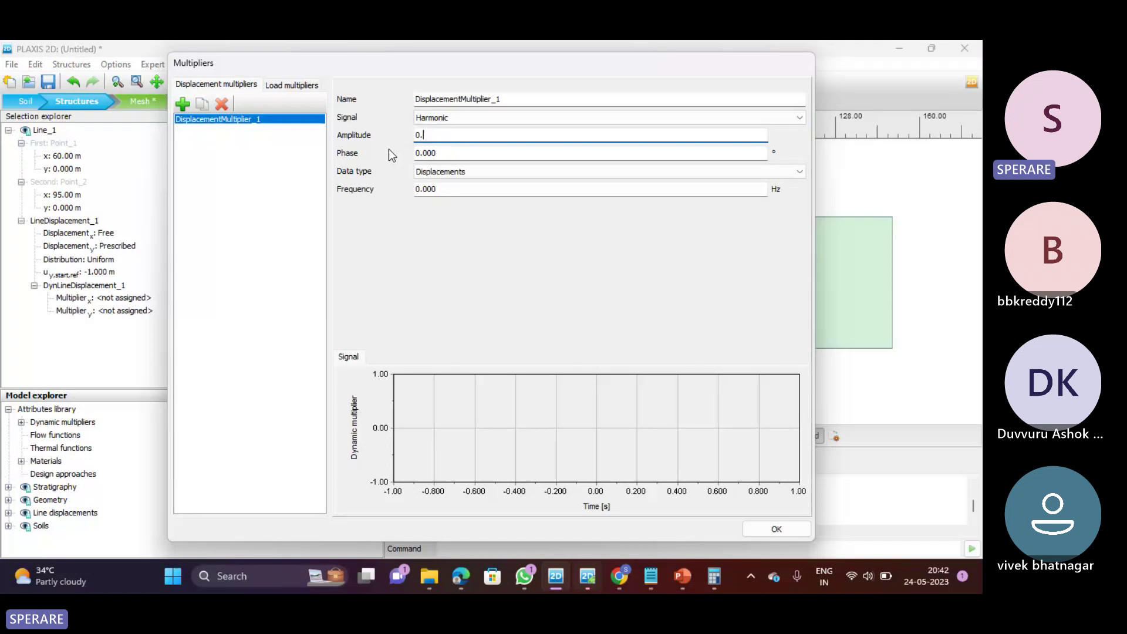
text(5)
click(464, 187)
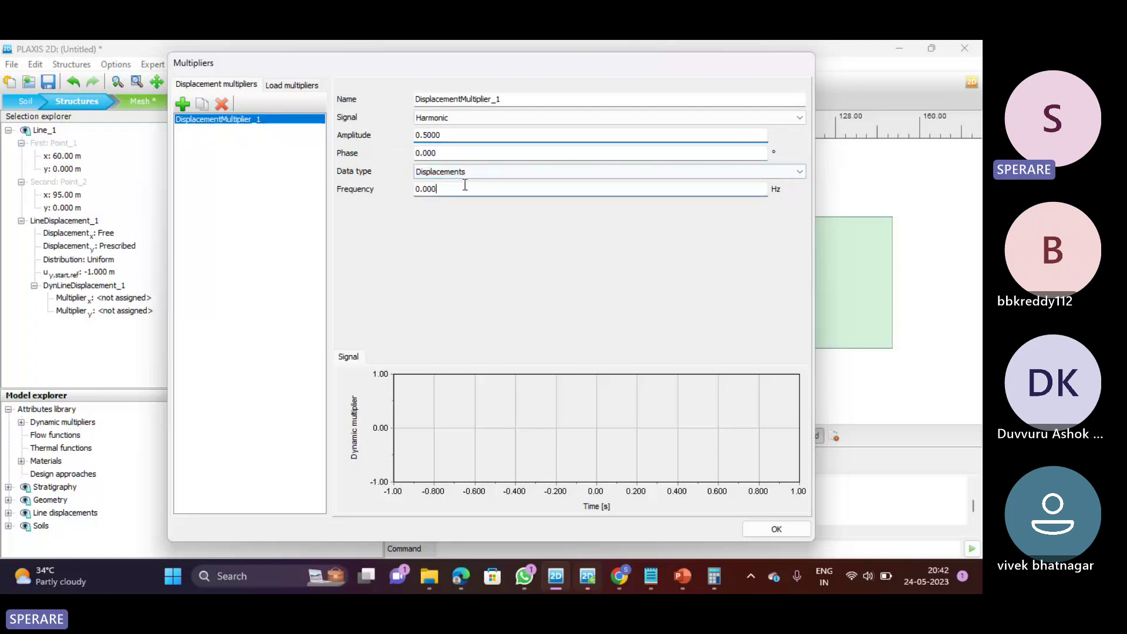
drag(465, 186, 403, 196)
text(10)
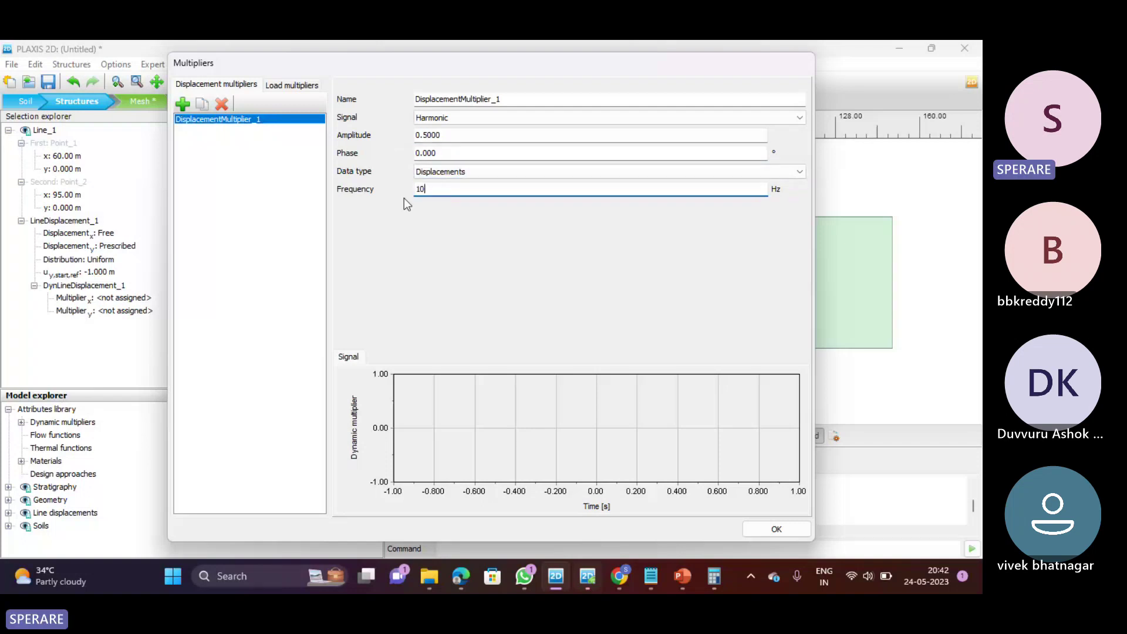
click(483, 153)
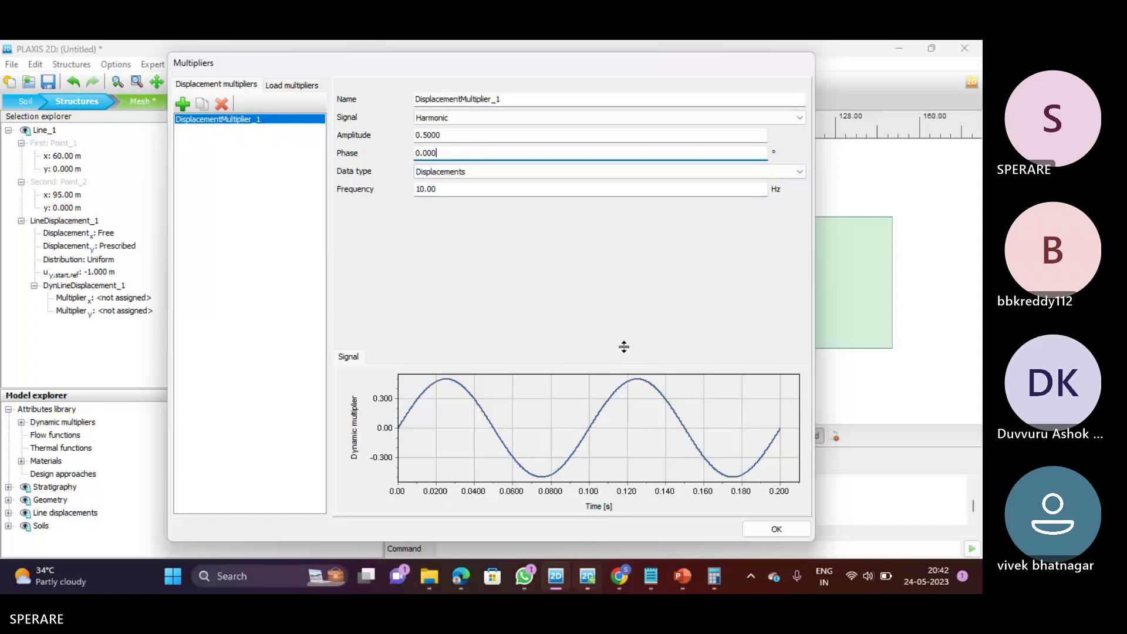
click(752, 531)
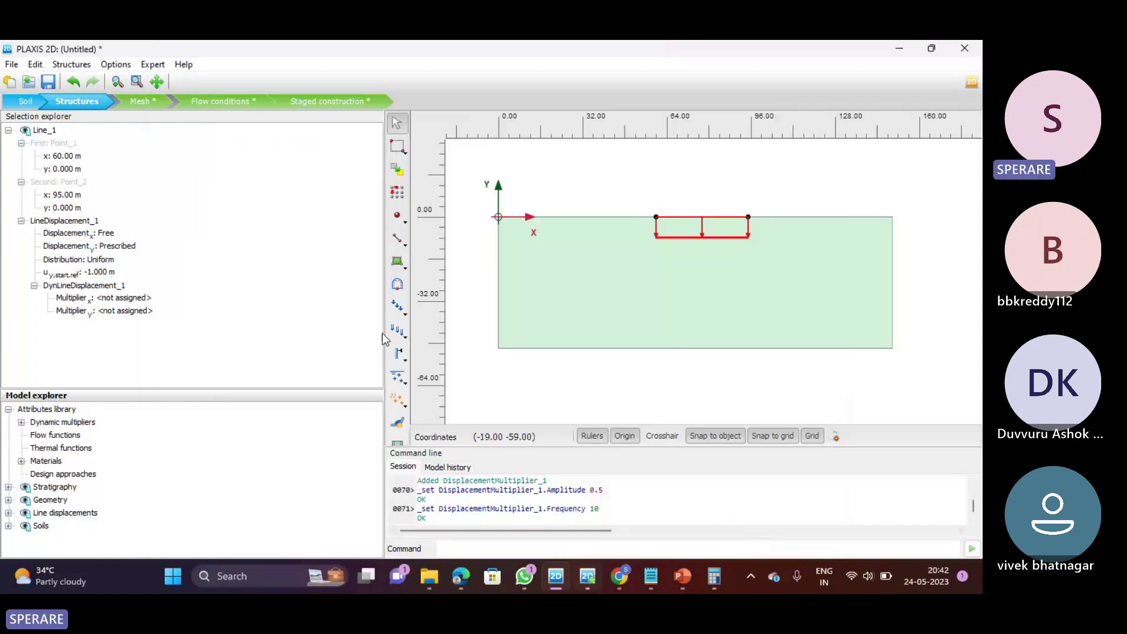
Assign DisplacementMultiplier_1 as the y multiplier of the dynamic line displacement
click(130, 311)
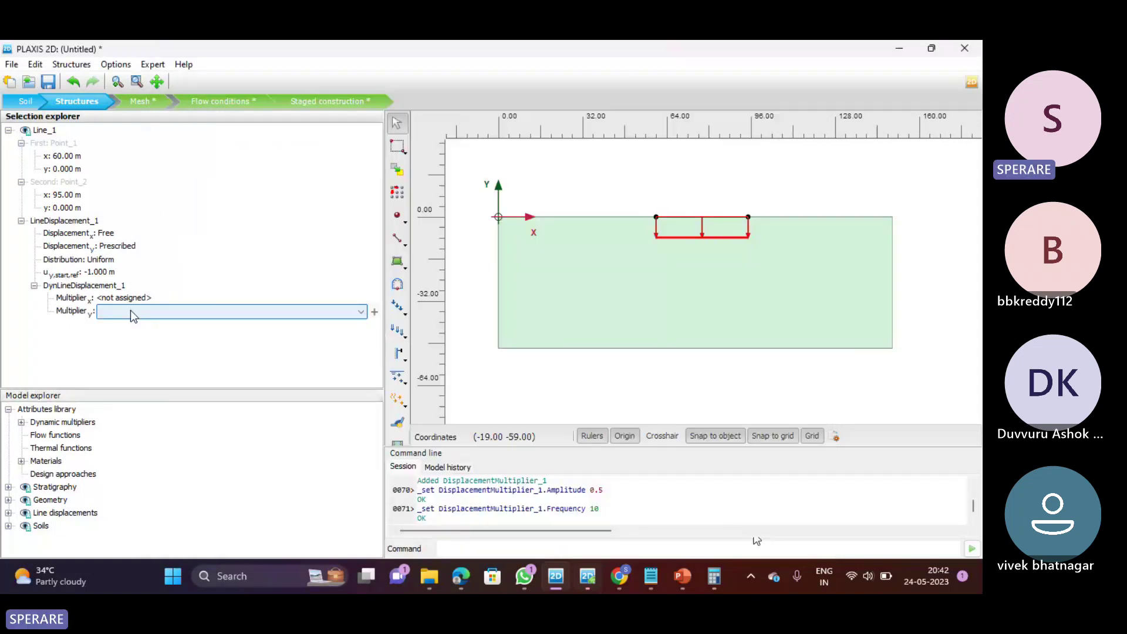
click(131, 313)
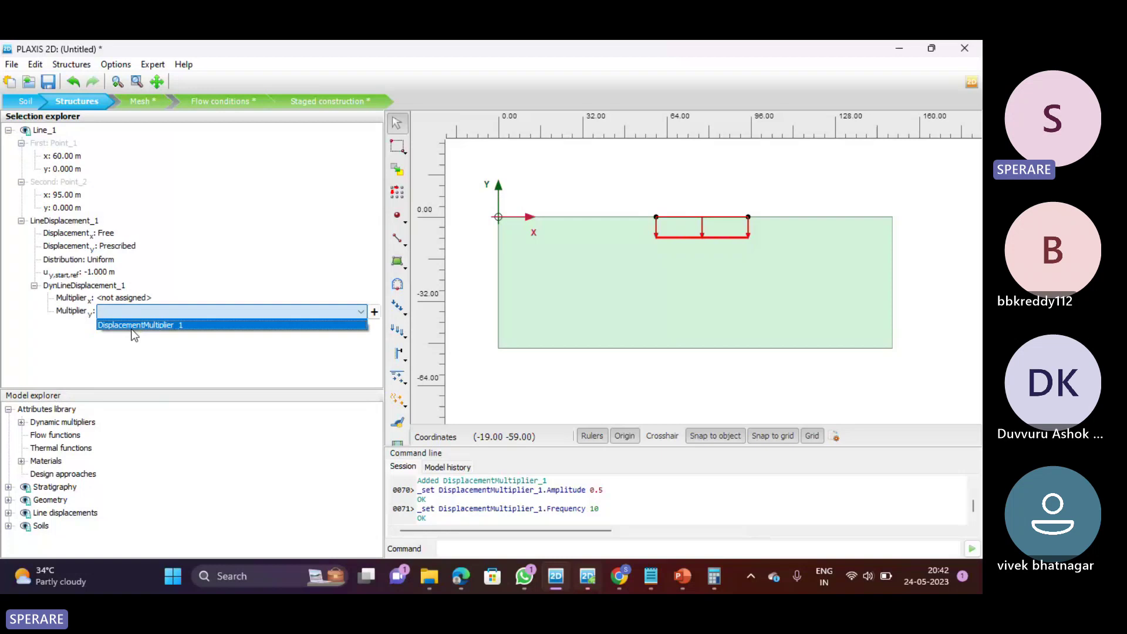
click(132, 326)
Generate the mesh with Medium element distribution and enhanced mesh refinements
click(156, 104)
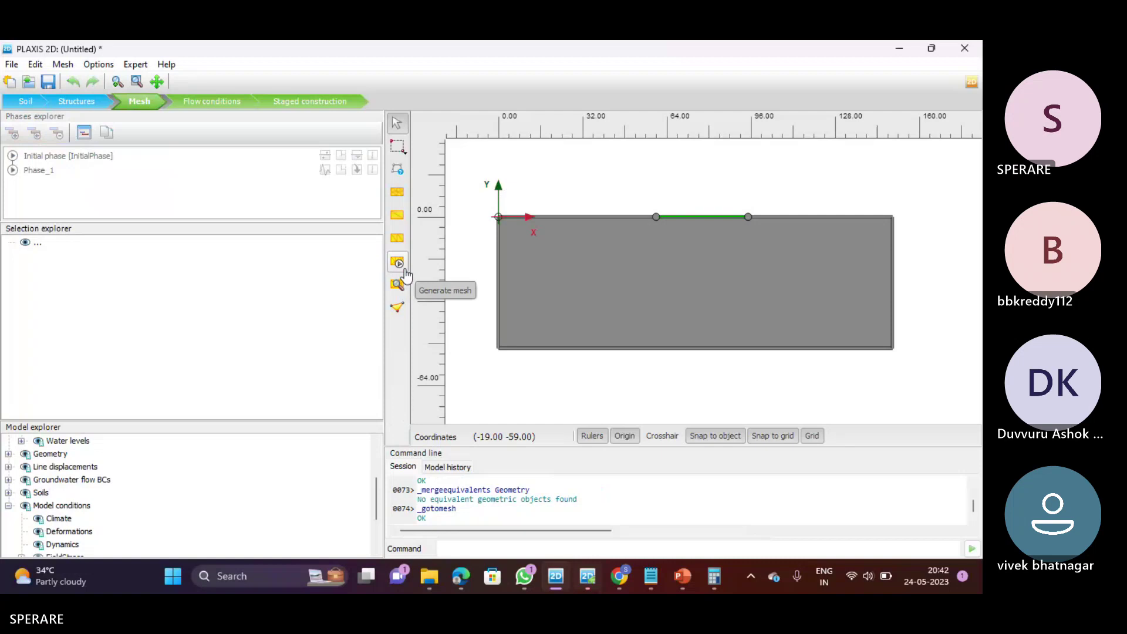
click(403, 271)
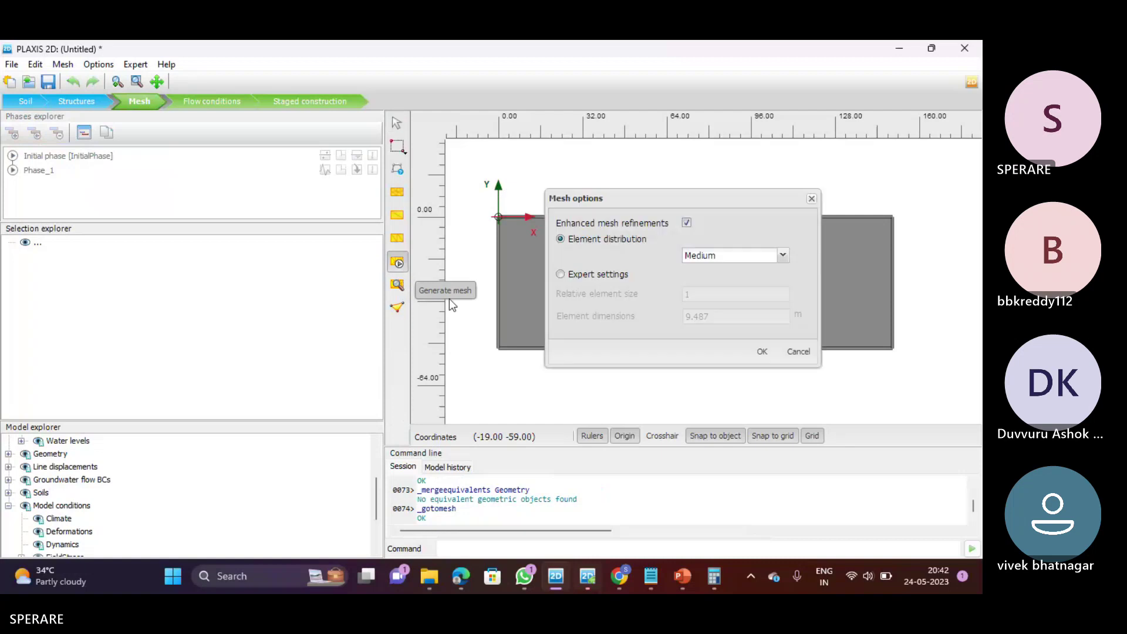
click(761, 353)
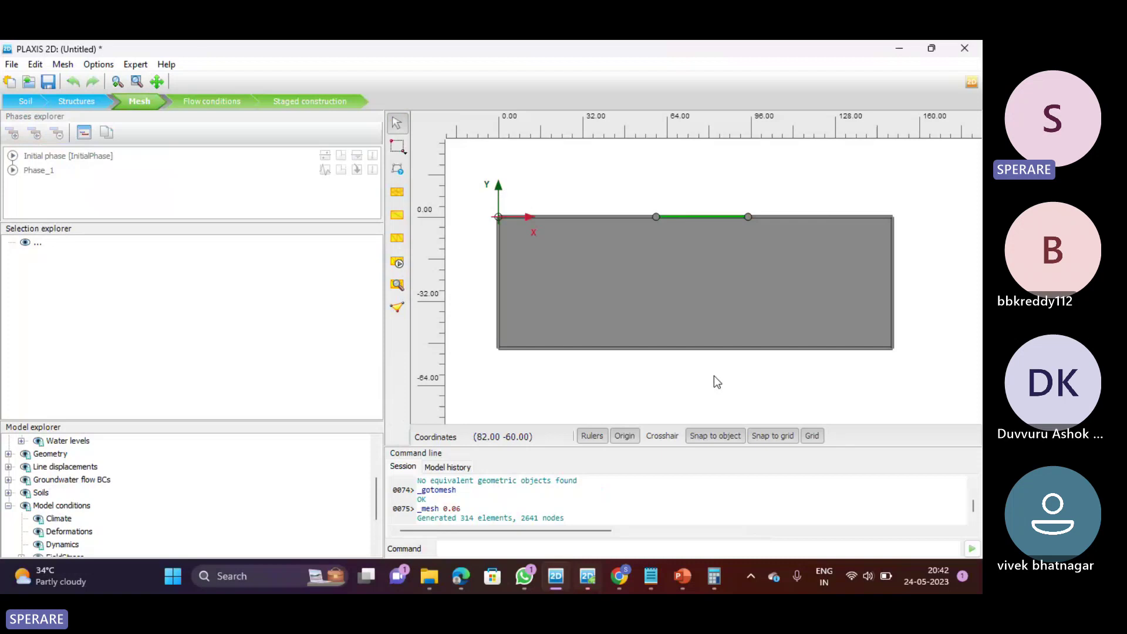
Activate the line displacements for Phase_1 in staged construction and select the line carrying the prescribed displacement
click(223, 104)
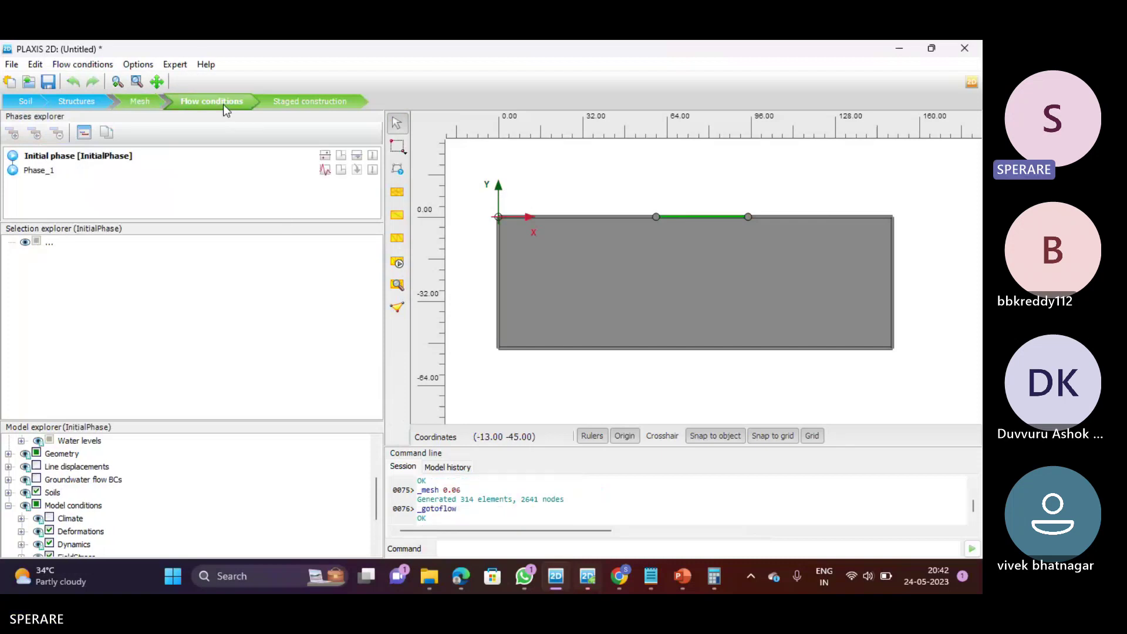
click(311, 107)
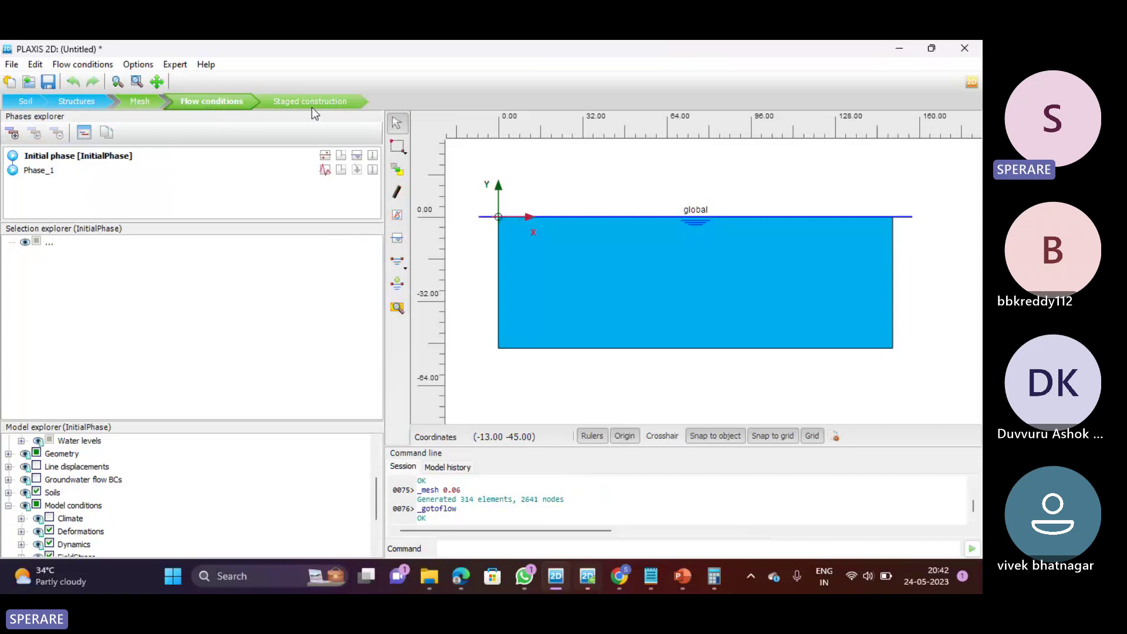
click(36, 173)
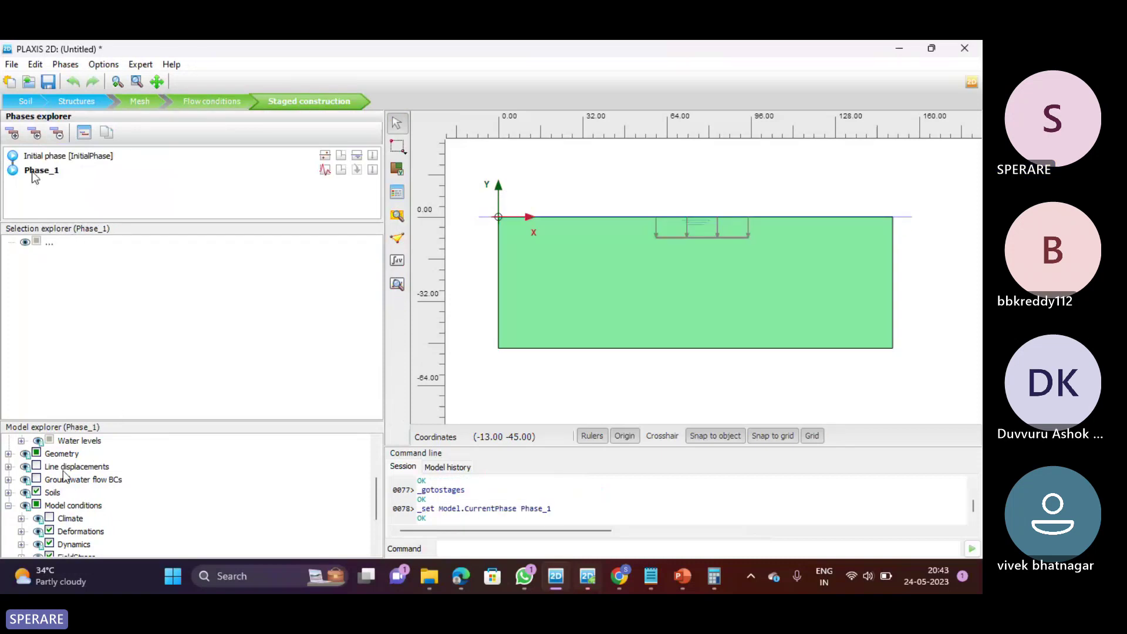
click(36, 466)
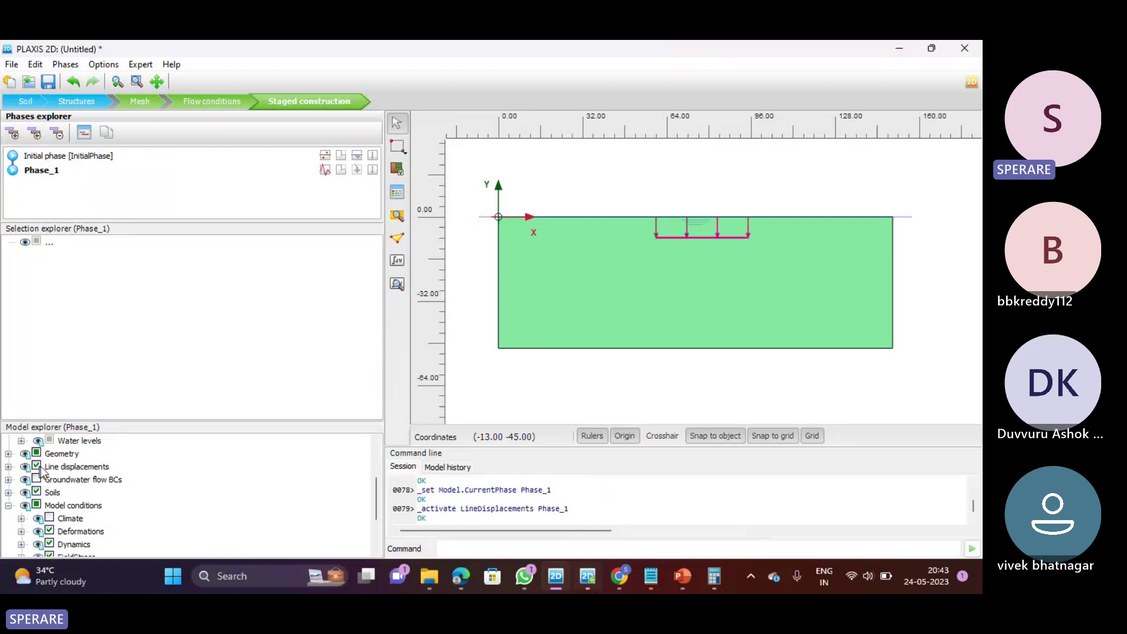
click(669, 238)
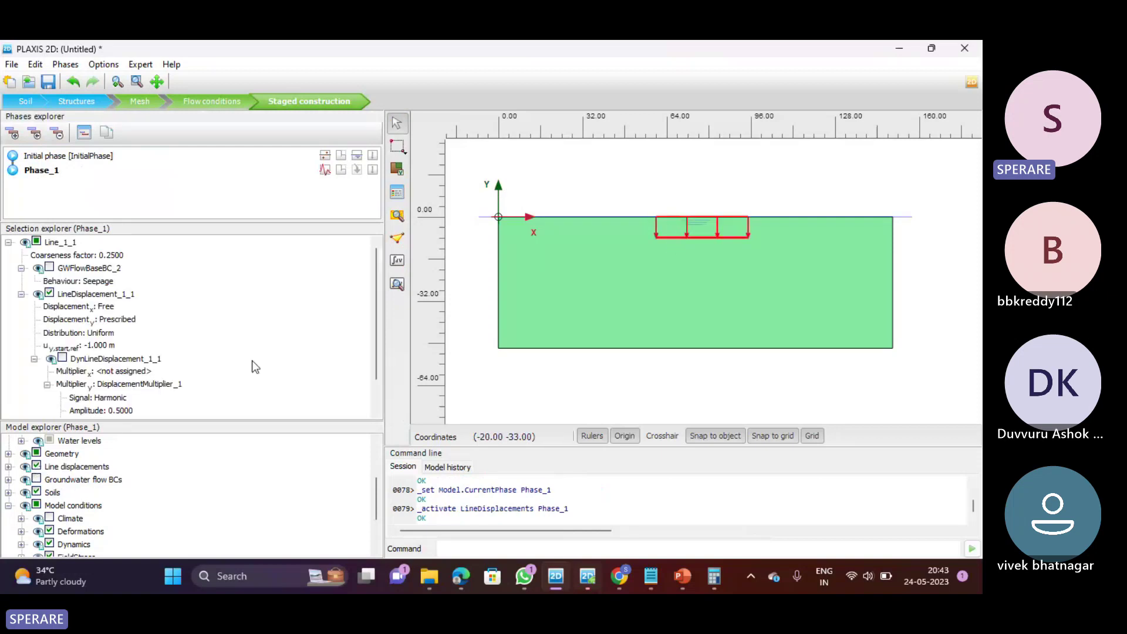
Activate DynLineDisplacement_1_1 in Phase_1 and calculate the phases without selecting nodes or stress points for curves
click(62, 358)
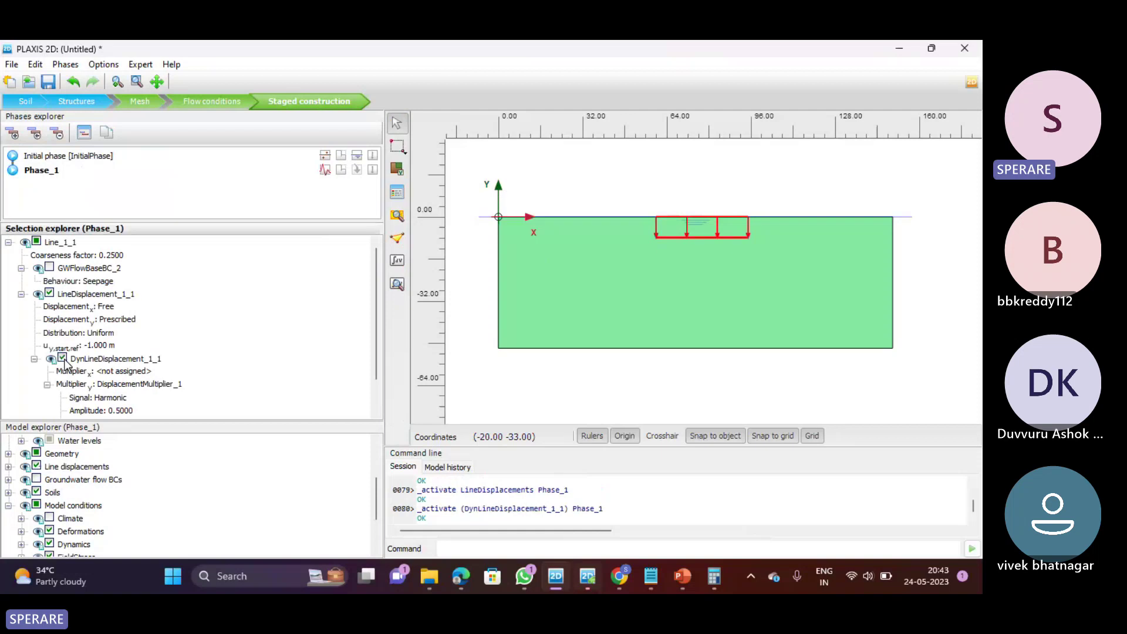
scroll(148, 323, down, 1)
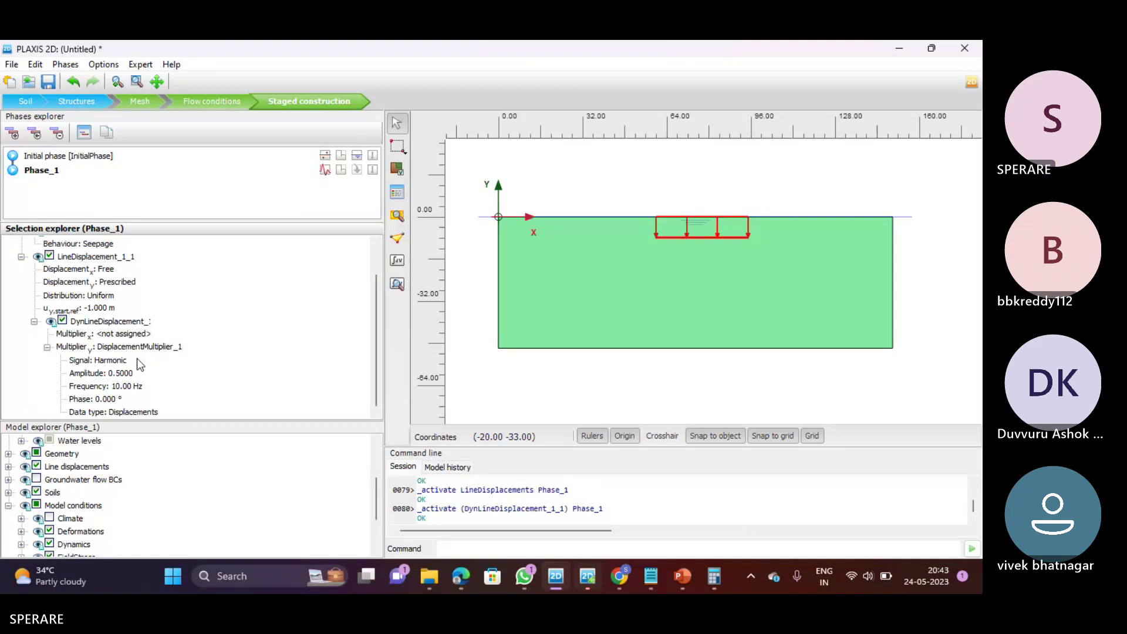
scroll(139, 365, up, 1)
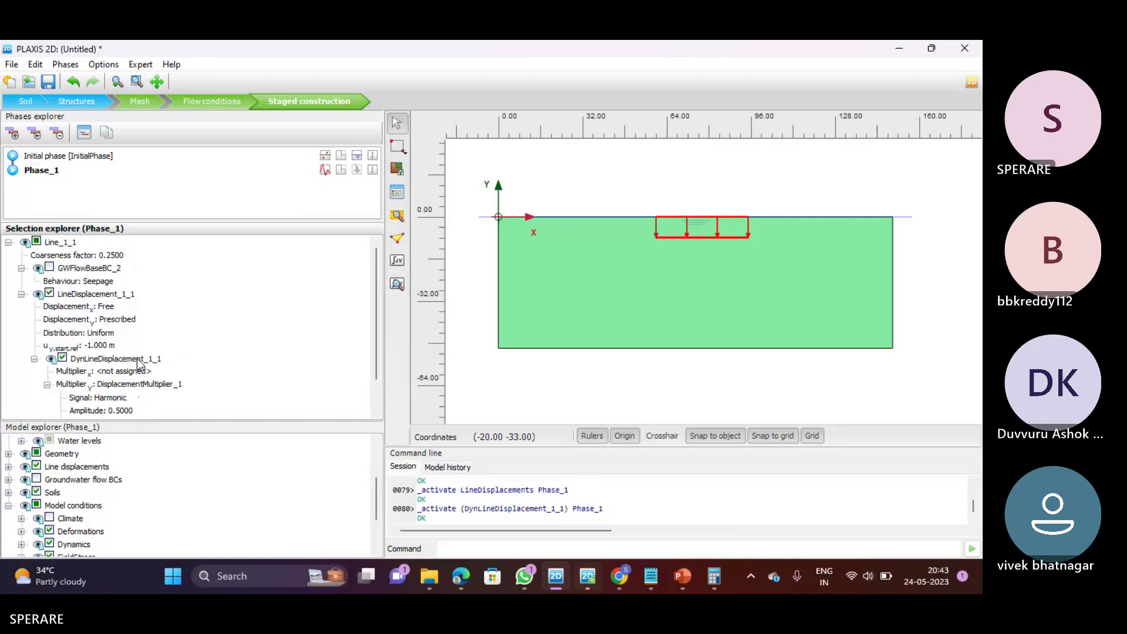
scroll(139, 365, down, 1)
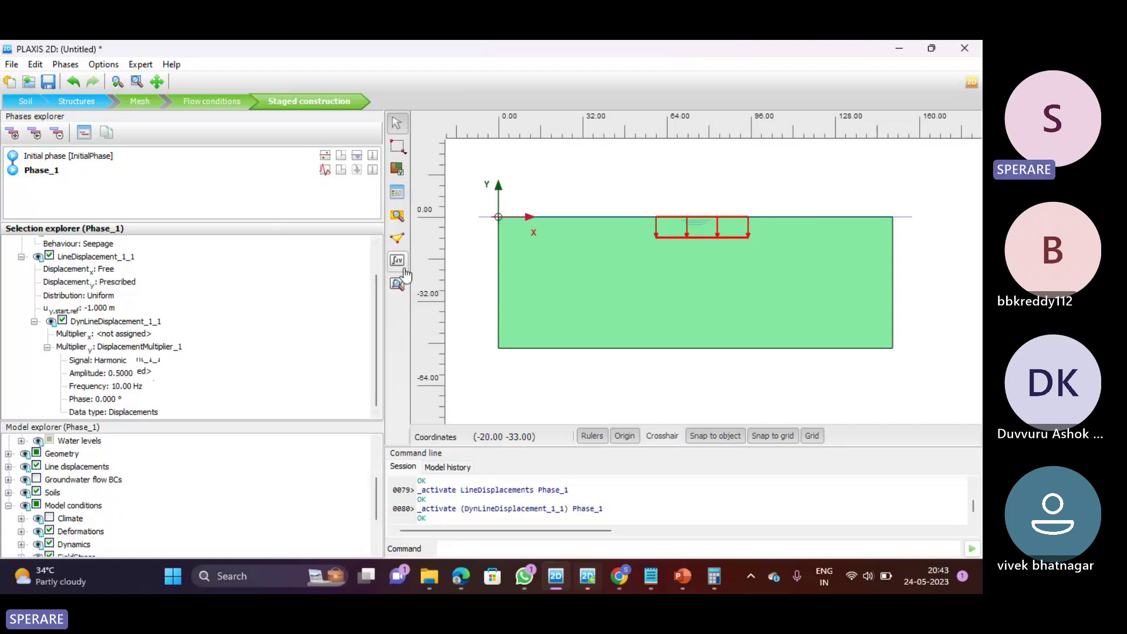
click(398, 261)
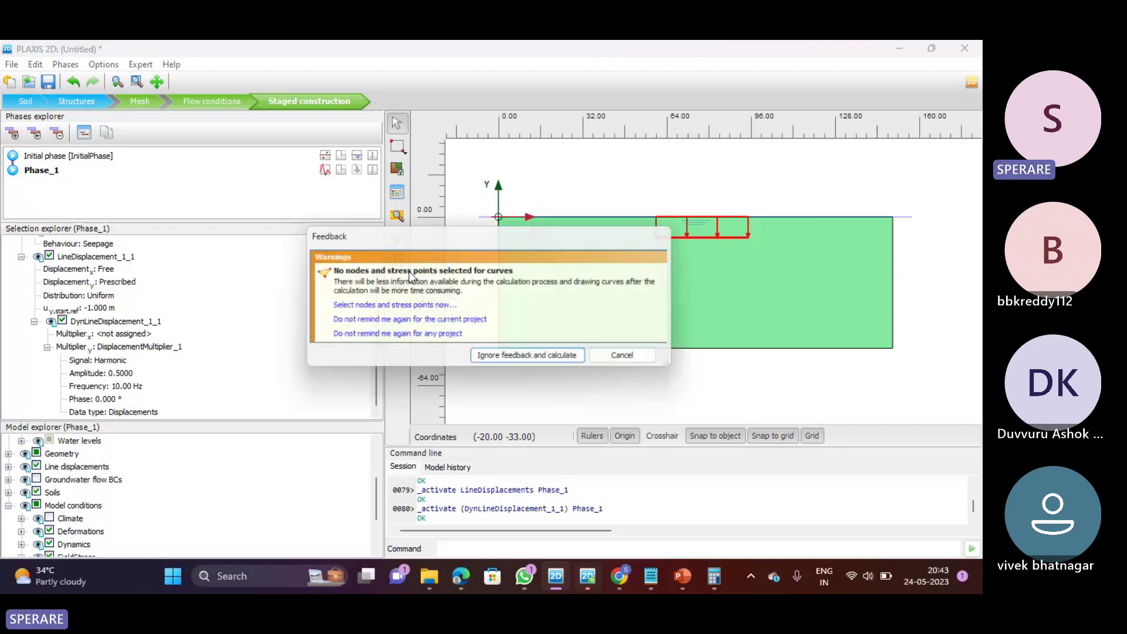
click(555, 358)
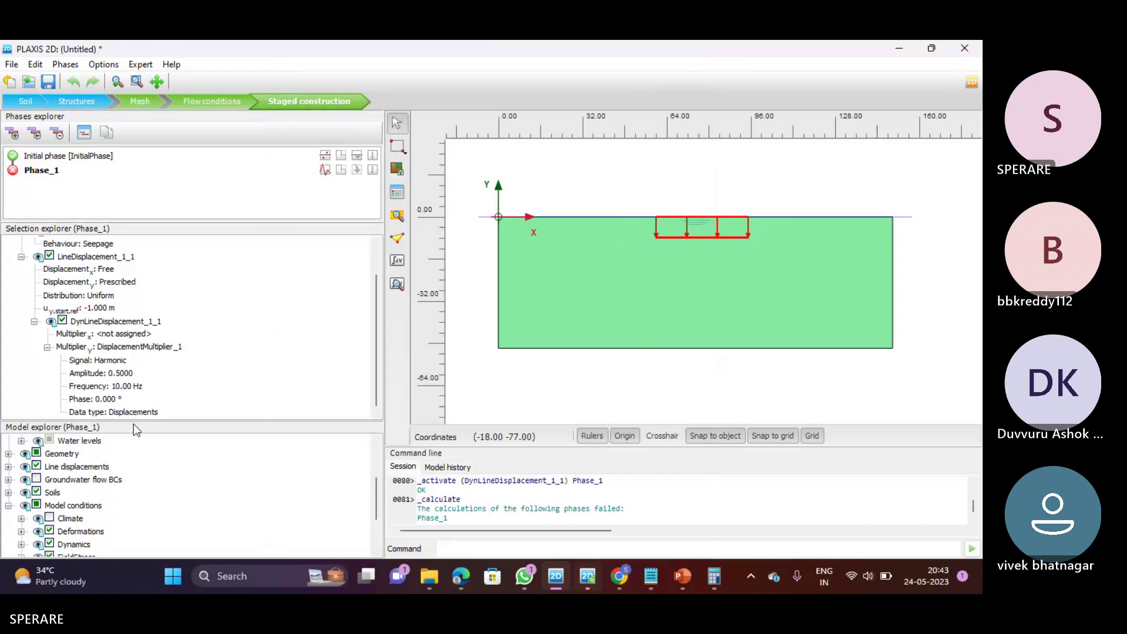
Set the amplitude of the harmonic y multiplier, DisplacementMultiplier_1, to 0.01
click(124, 373)
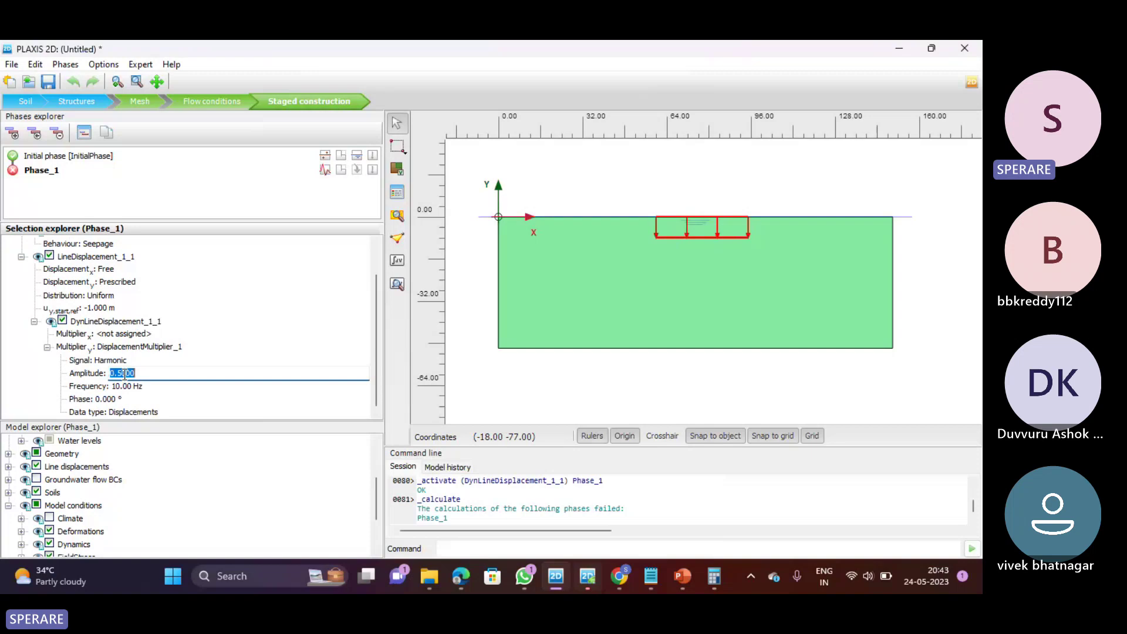
text(0.0)
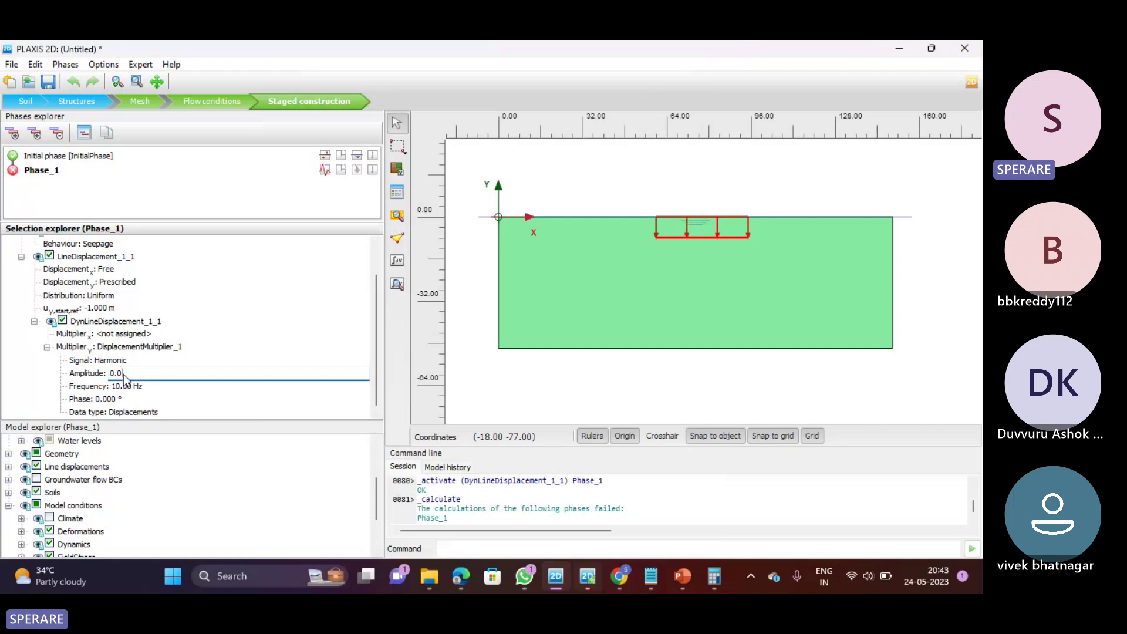
text(1)
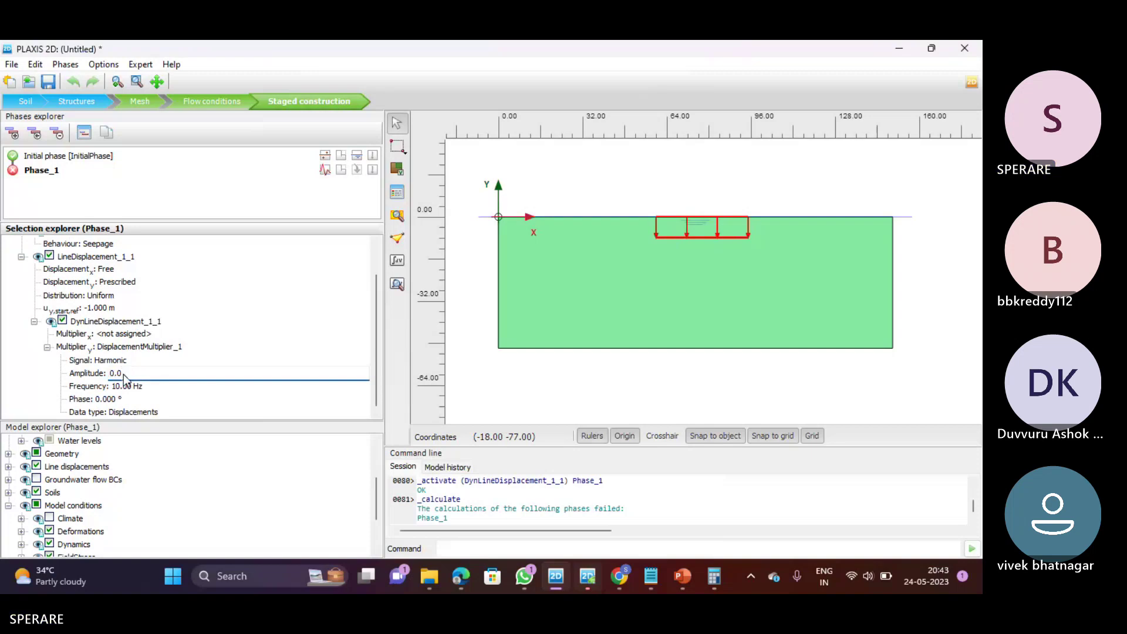
key(Tab)
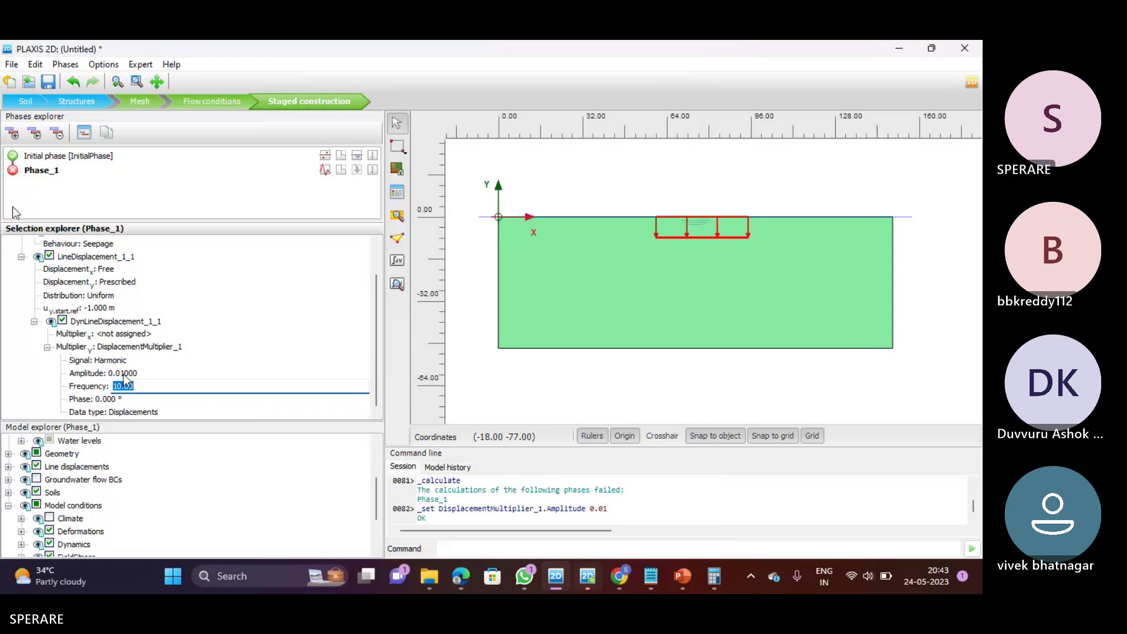
Mark Phase_1 for recalculation, run it while ignoring the curve-point feedback, and stop the running calculation
click(12, 170)
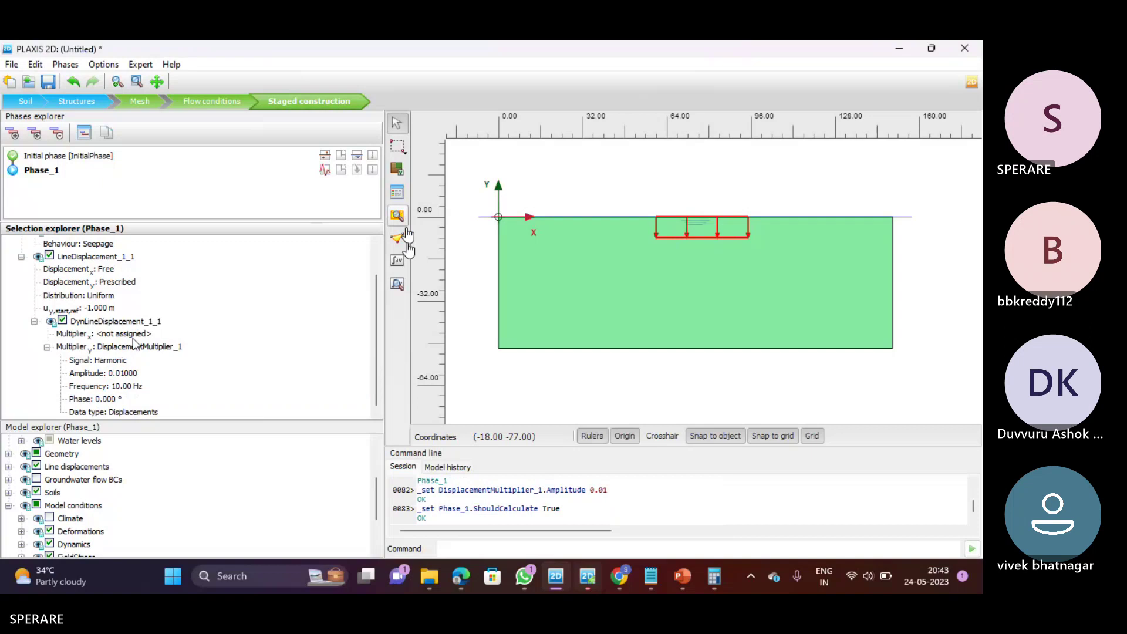
click(406, 260)
click(521, 360)
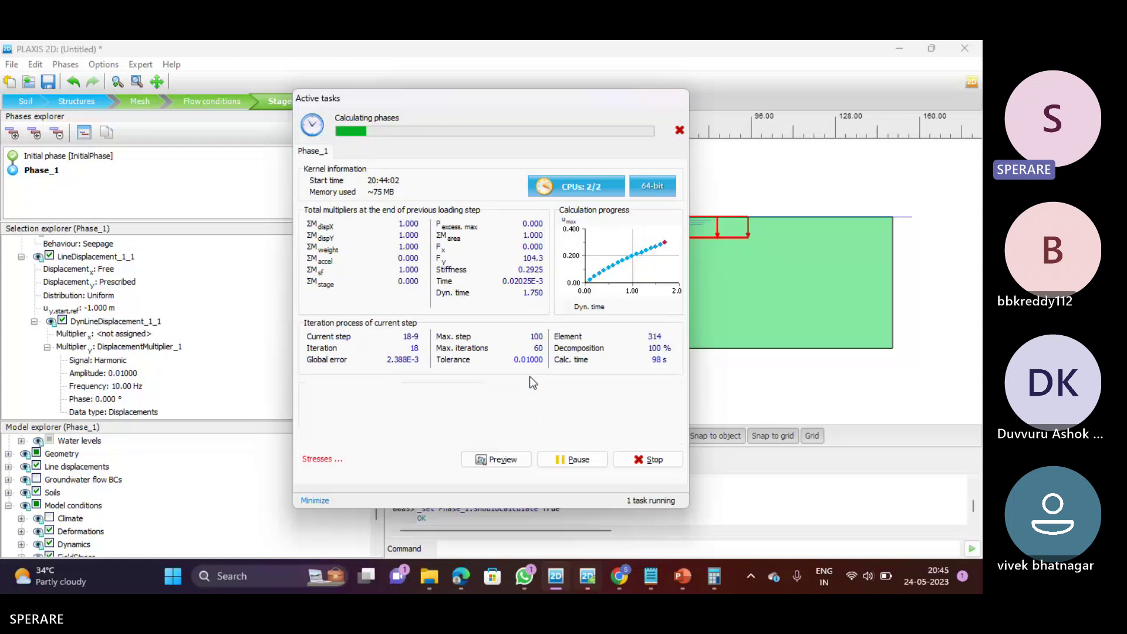
drag(490, 101, 582, 105)
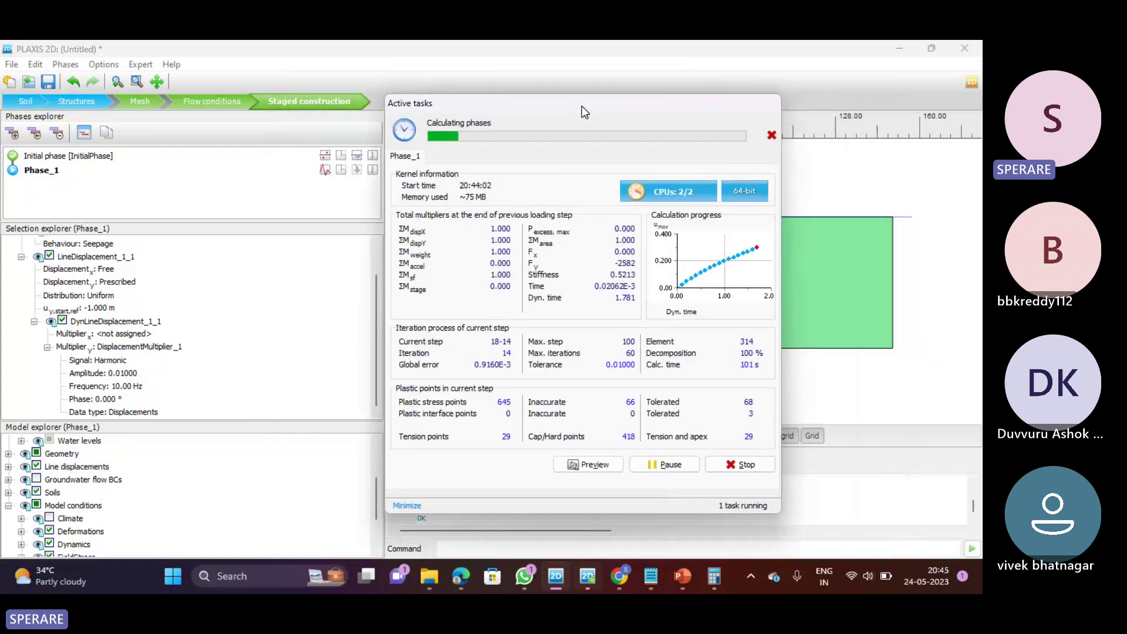
click(721, 461)
click(469, 361)
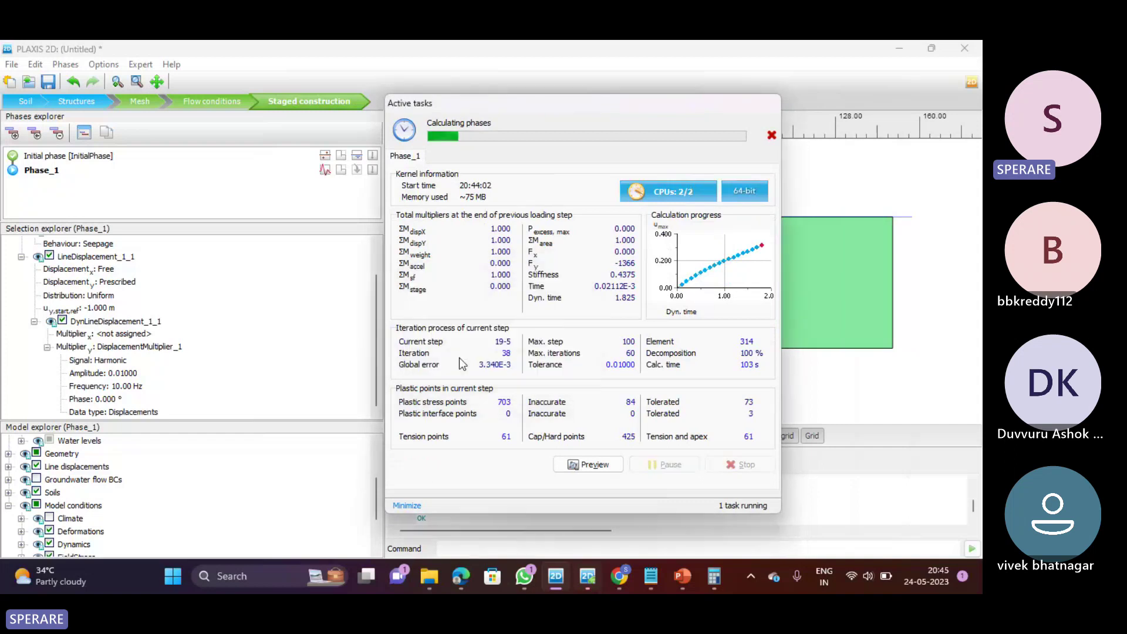
Delete Phase_1 together with its configuration and calculation results
right_click(38, 170)
click(76, 267)
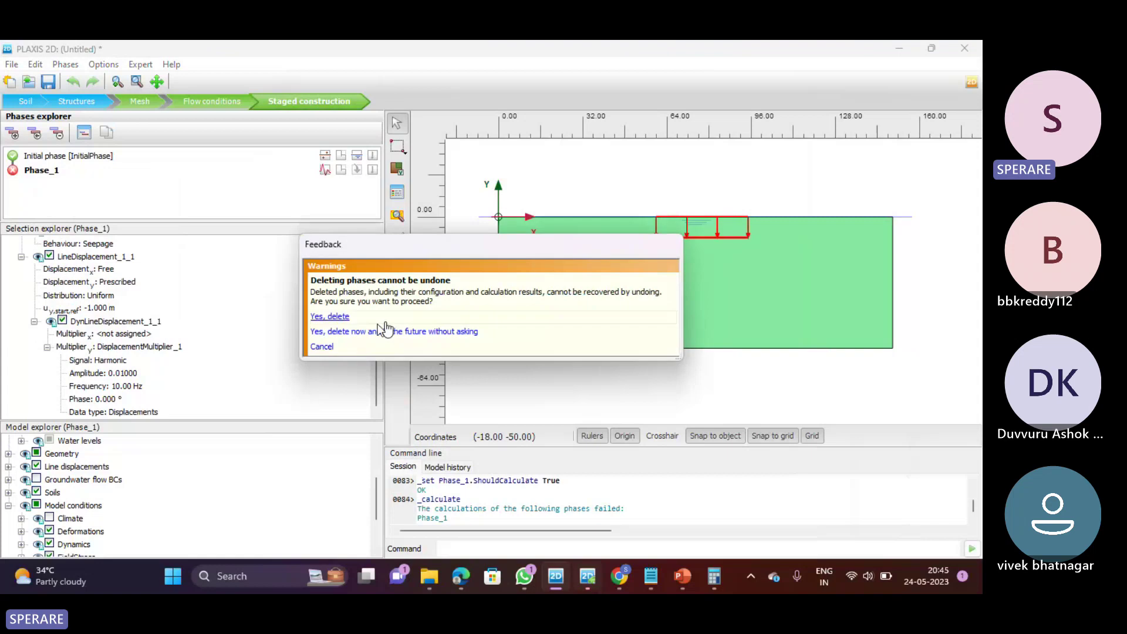
click(331, 317)
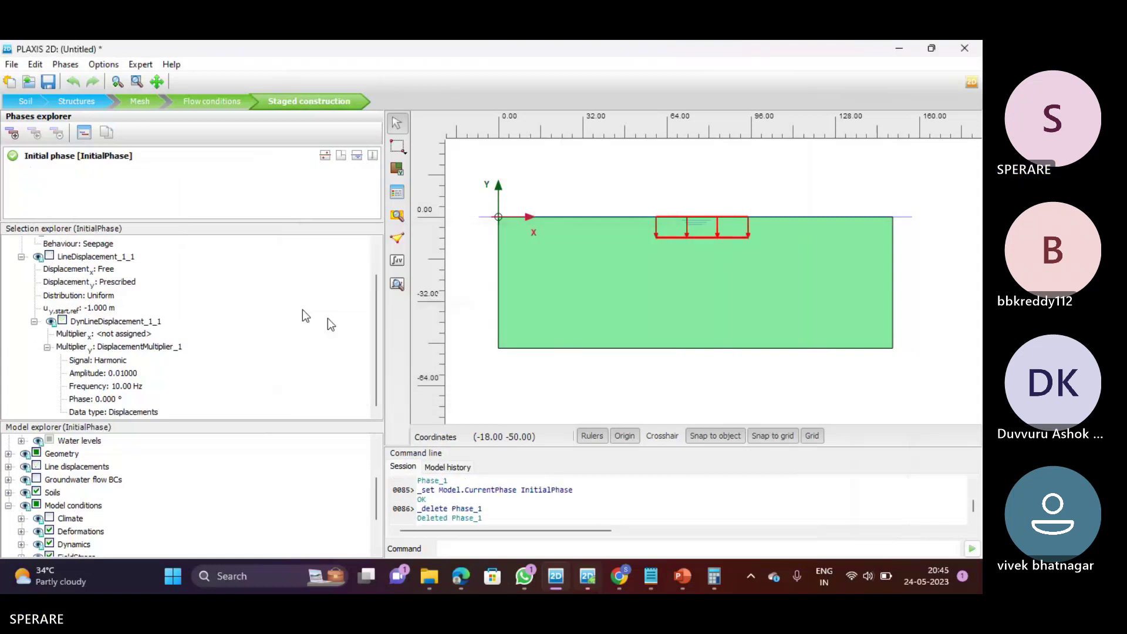
Add a new phase following the initial phase, with calculation type Dynamic and a dynamic time interval of 5 s
click(12, 133)
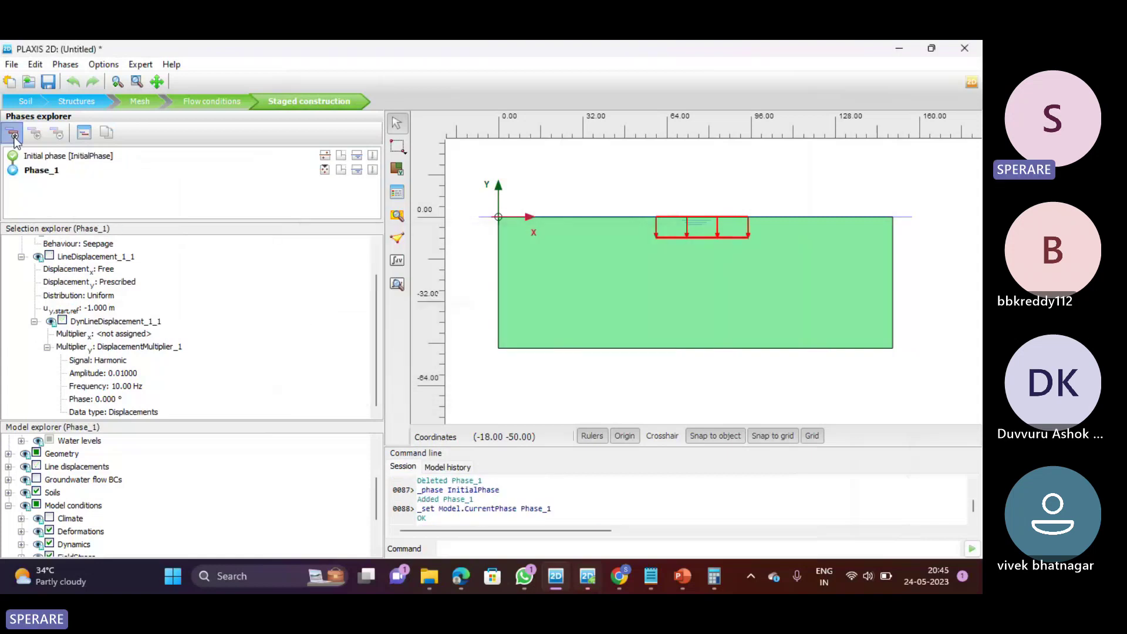
double_click(42, 172)
click(503, 172)
click(503, 171)
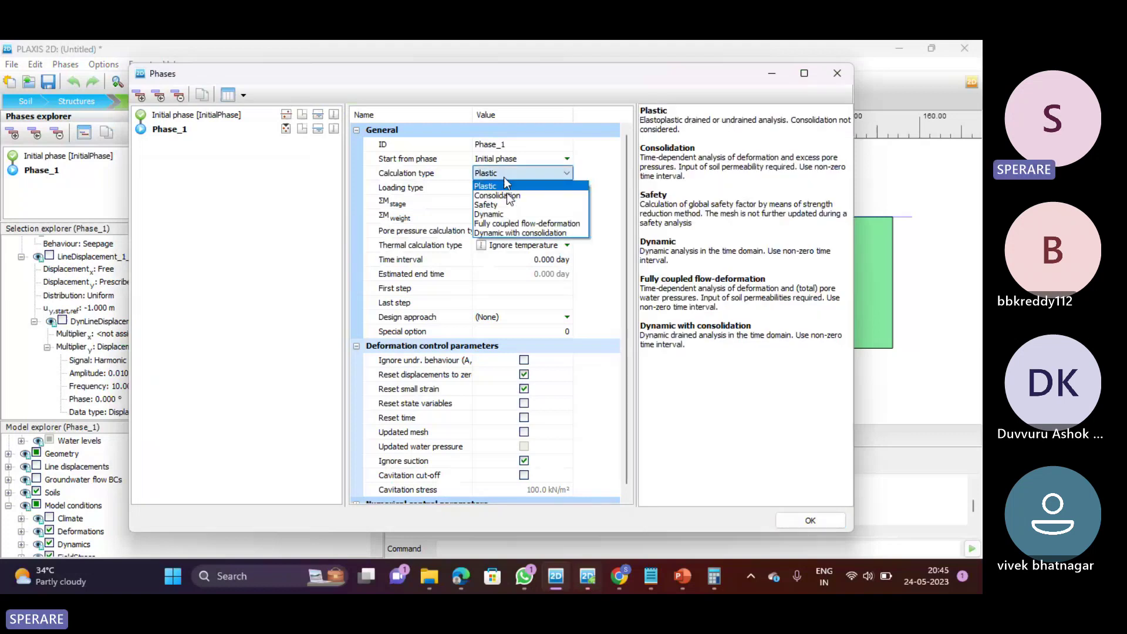
click(508, 218)
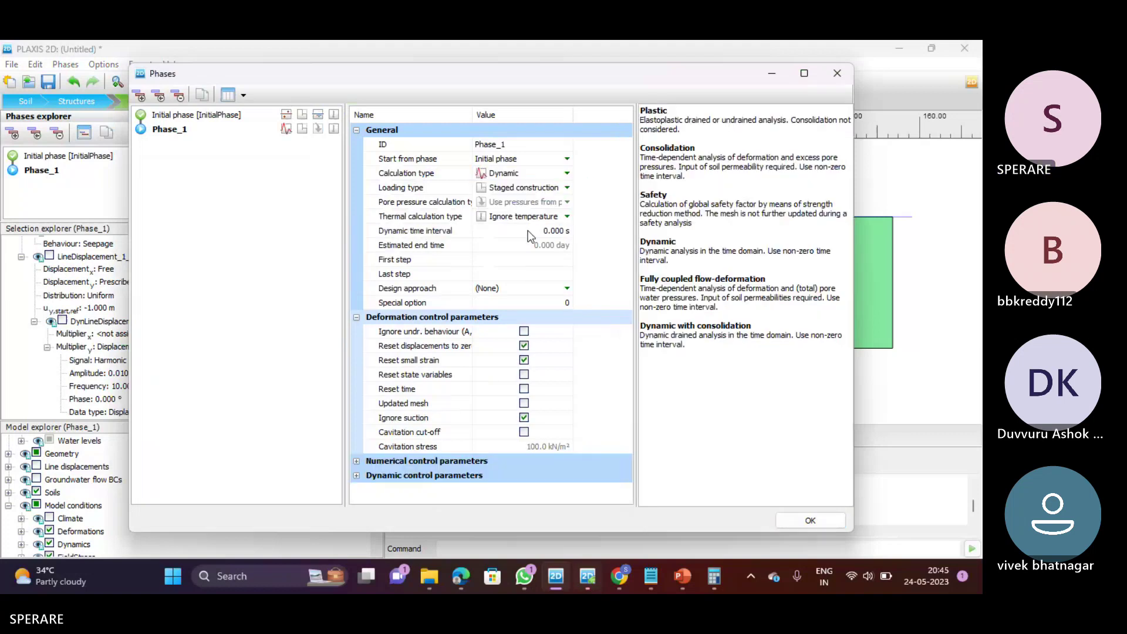
click(531, 231)
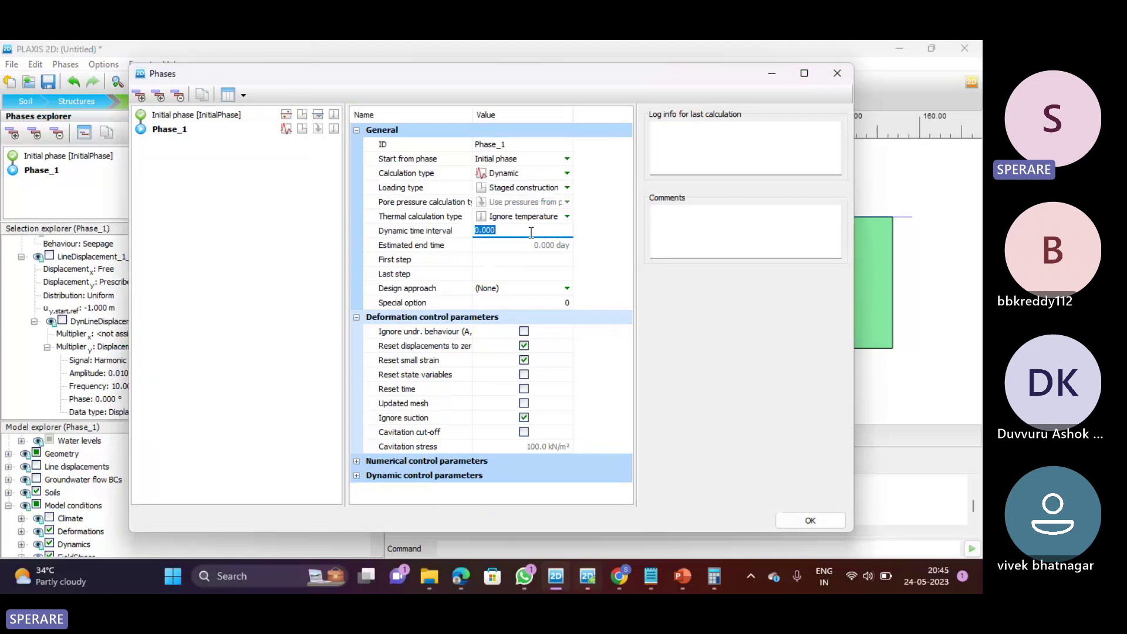
text(5)
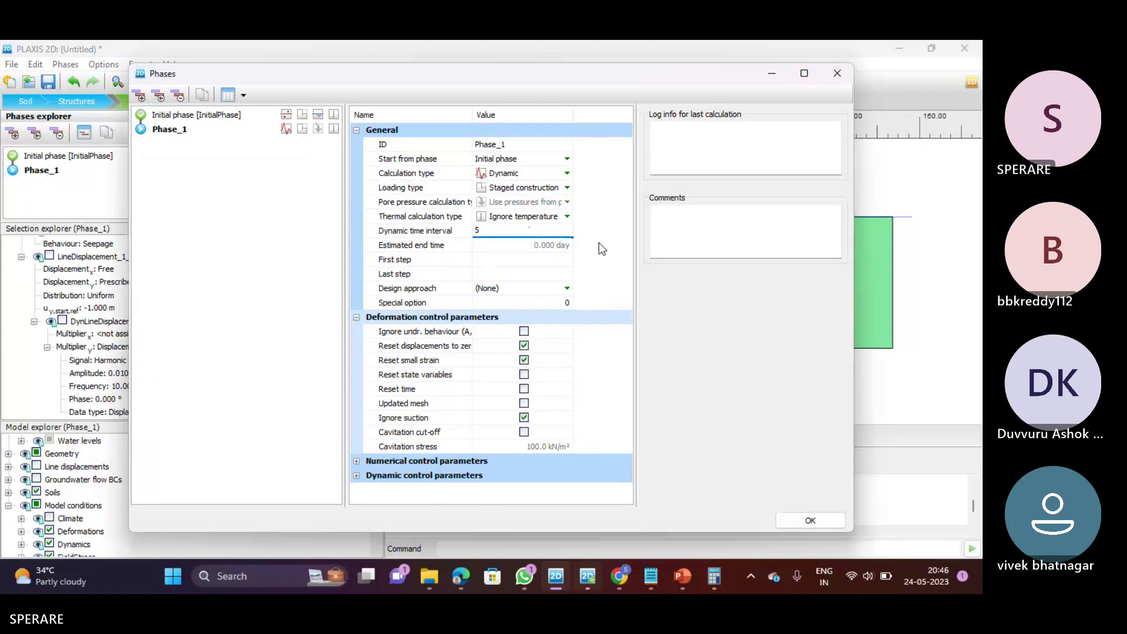
key(Return)
click(808, 521)
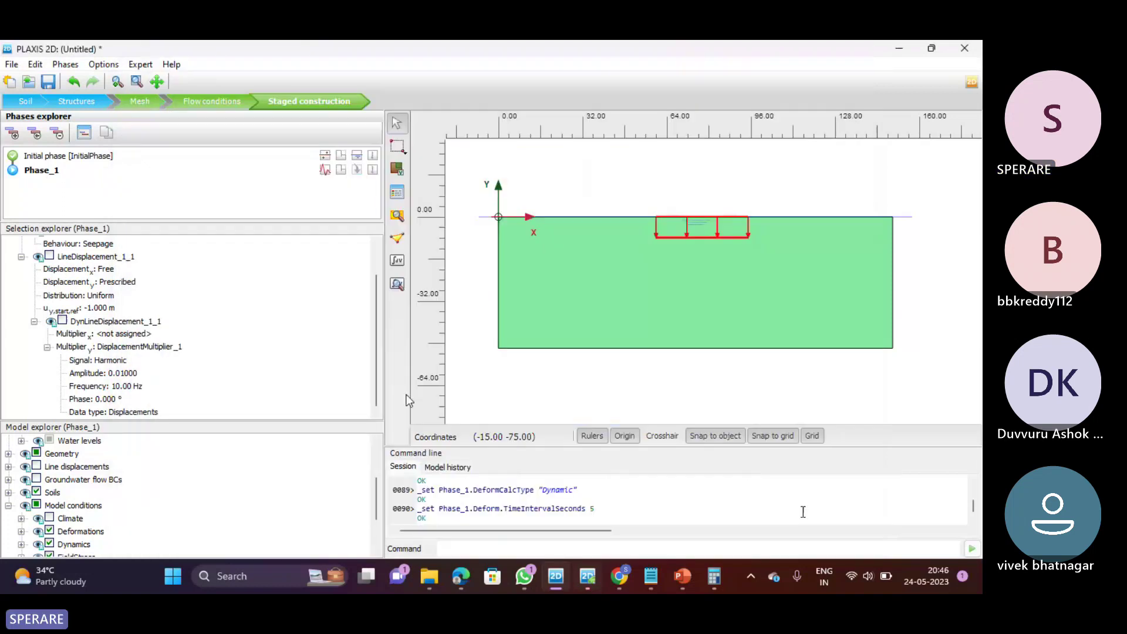
Activate LineDisplacement_1_1 and its dynamic component in the new Phase_1, and set the y multiplier's amplitude to 0.05
click(50, 256)
click(63, 321)
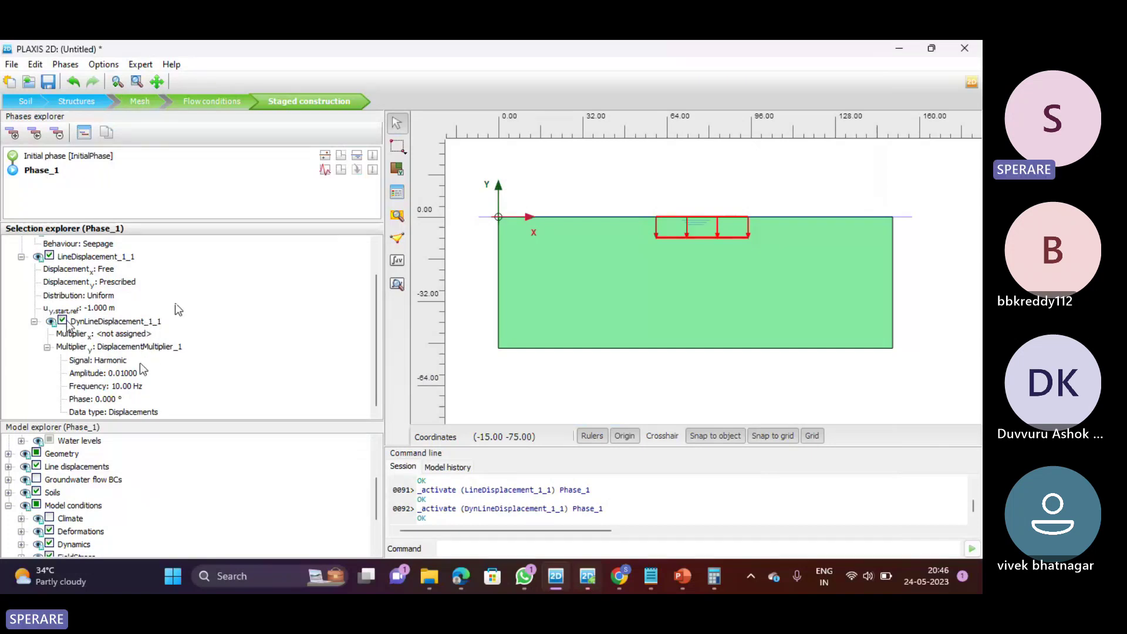
click(126, 373)
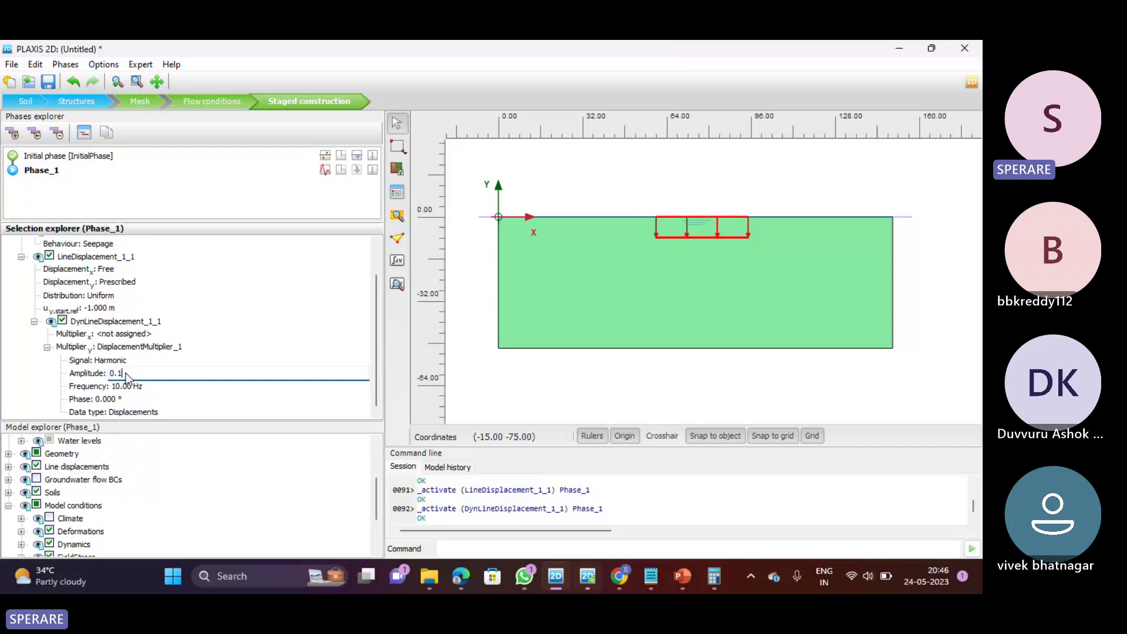
text(0.0)
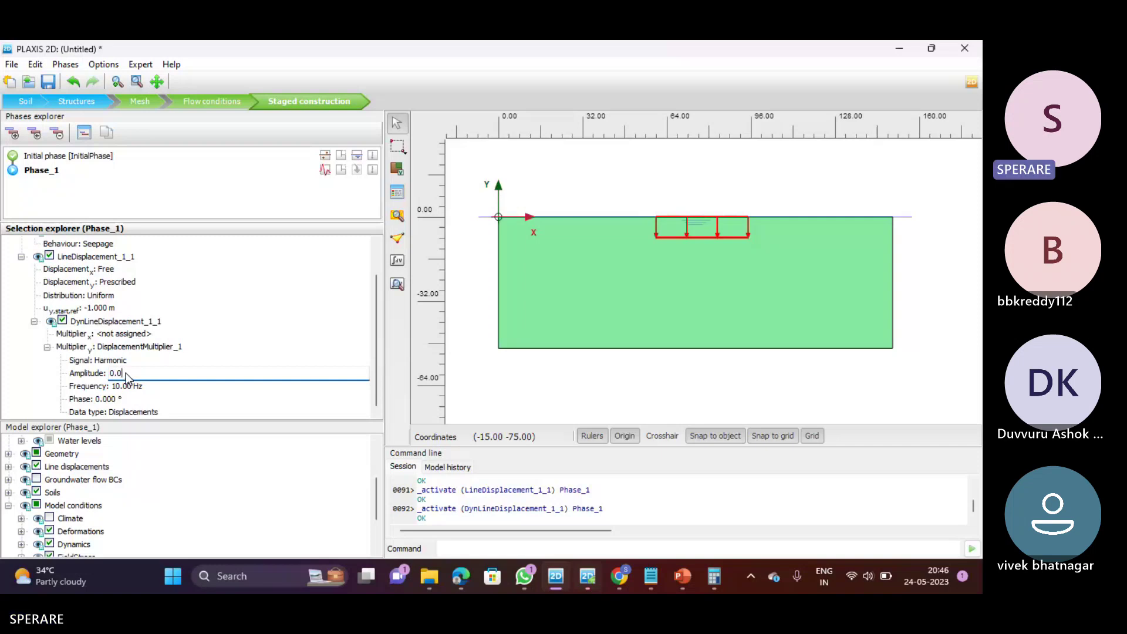
text(5)
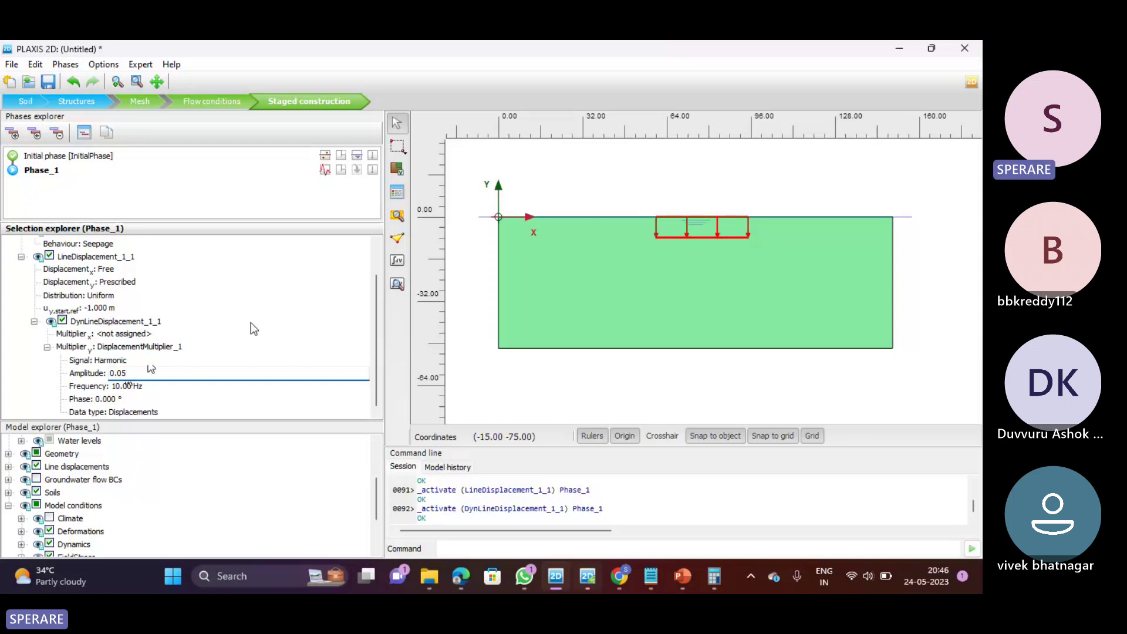
click(208, 459)
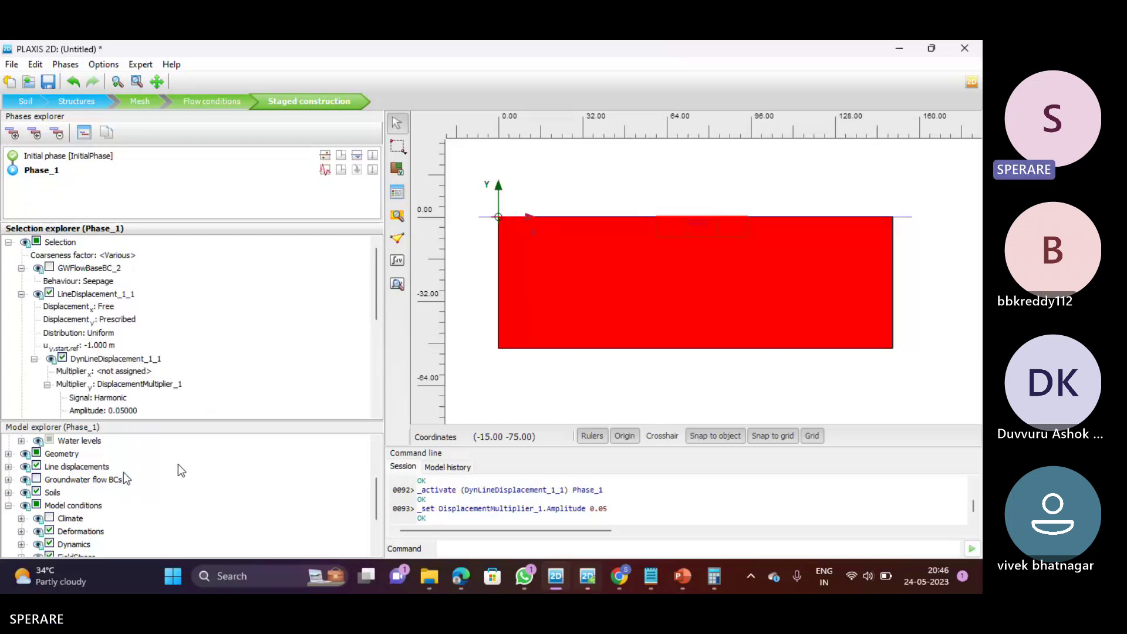
Open the definition of DisplacementMultiplier_1 from the dynamic multipliers and examine its harmonic signal graph
scroll(153, 468, up, 3)
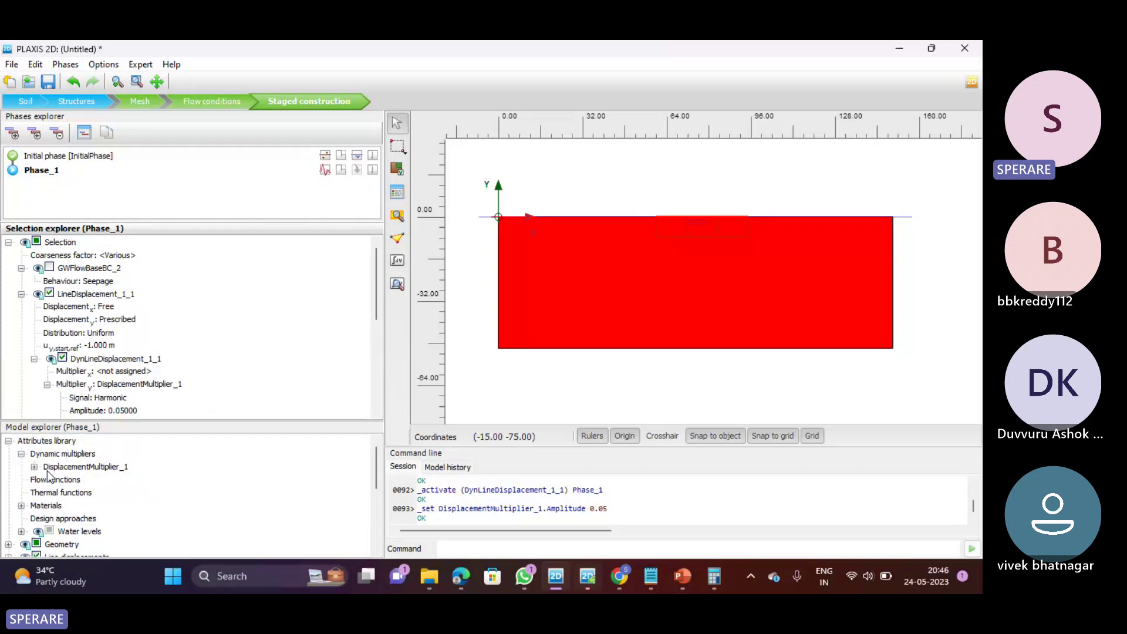
click(34, 467)
right_click(70, 467)
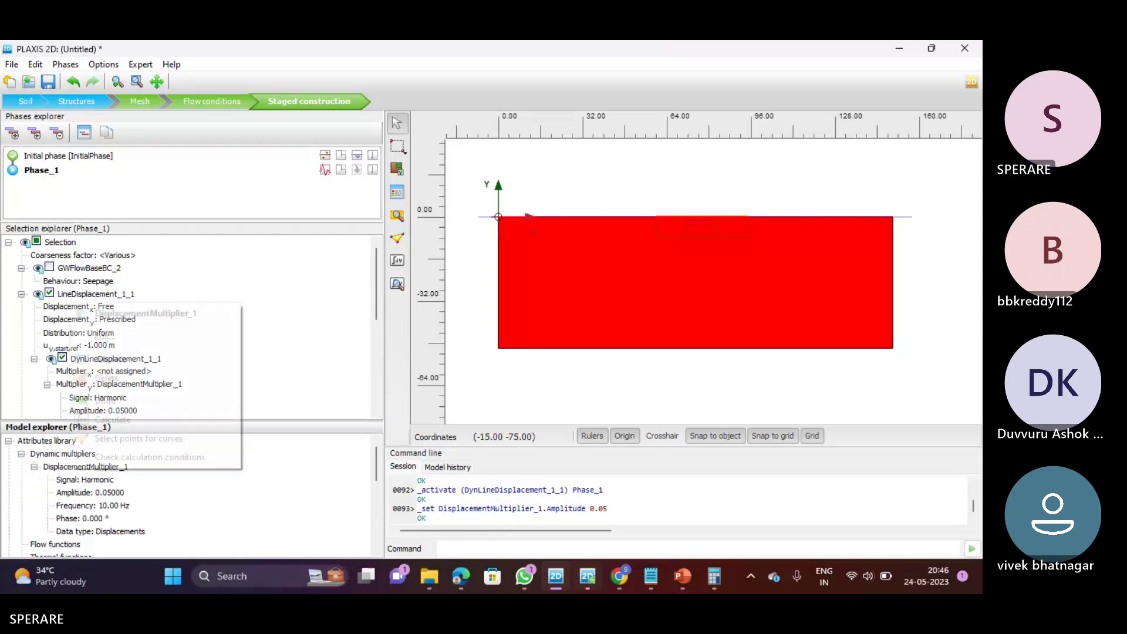
click(105, 335)
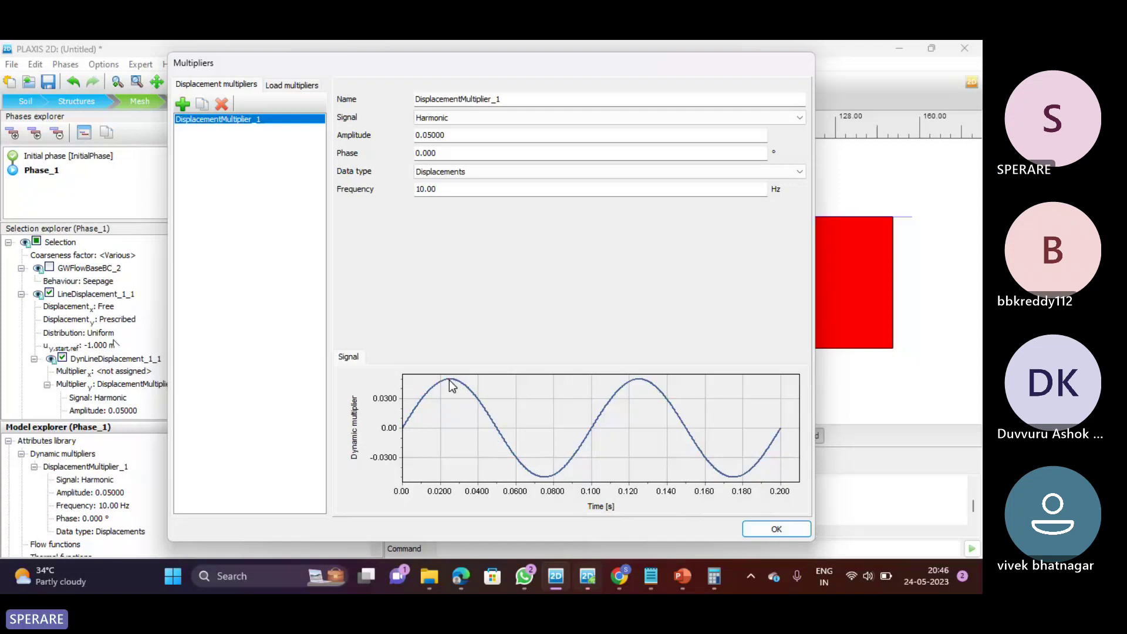
Switch to WhatsApp, reply "Yes at 9:15" in the BUSINESS ANALYTICS - POWERBI group, and return to PLAXIS 2D
click(524, 575)
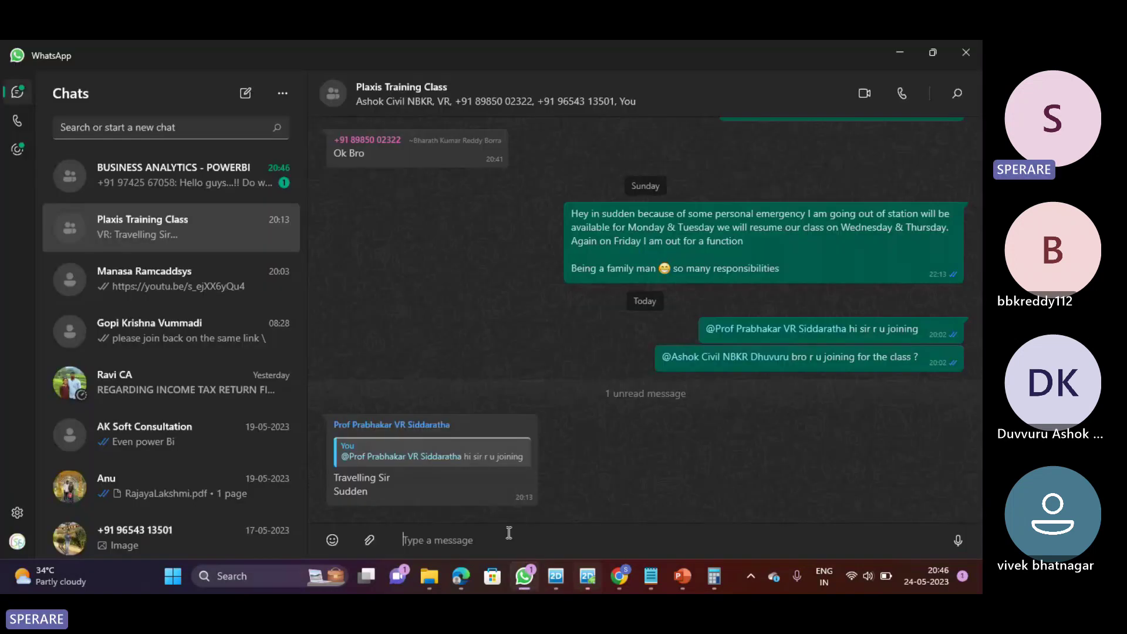
click(135, 187)
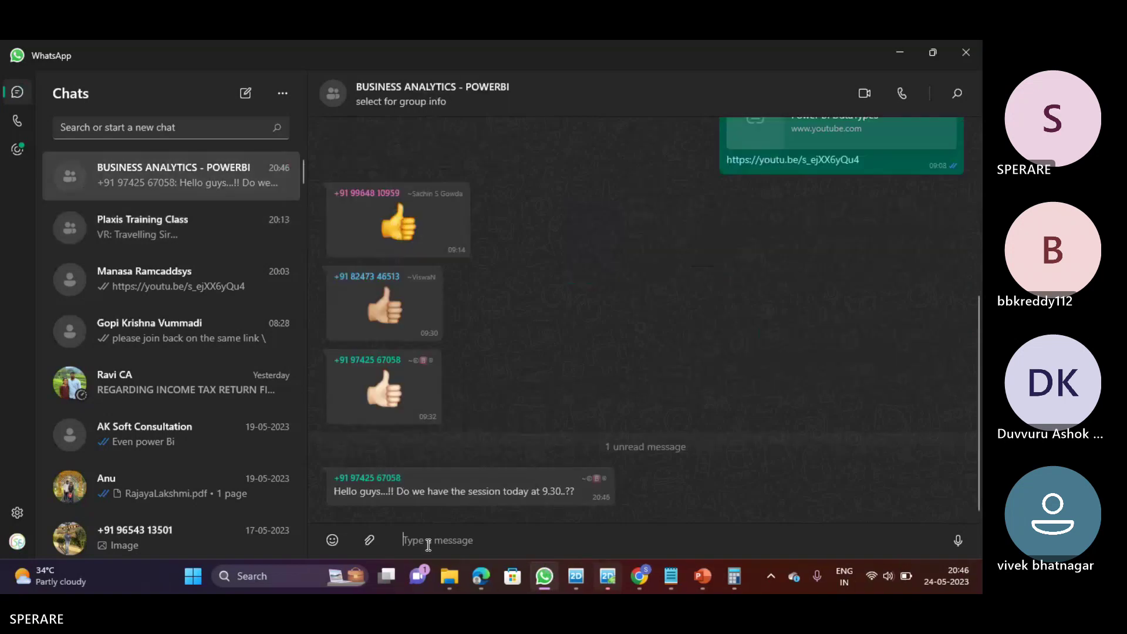
text(Yes at)
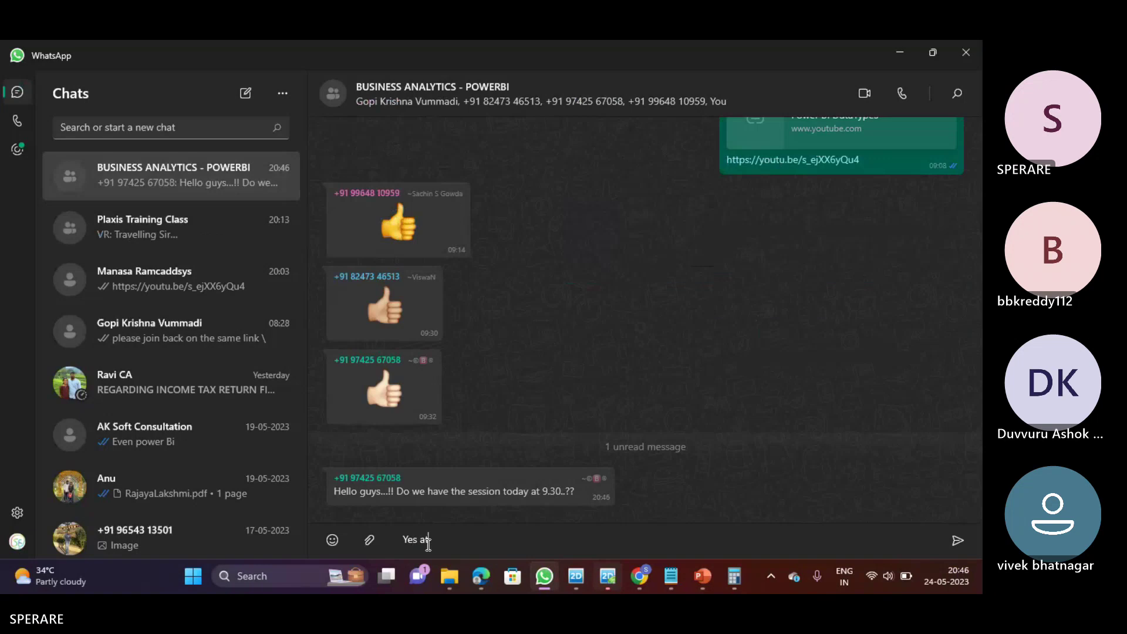
text( 9:15)
key(Return)
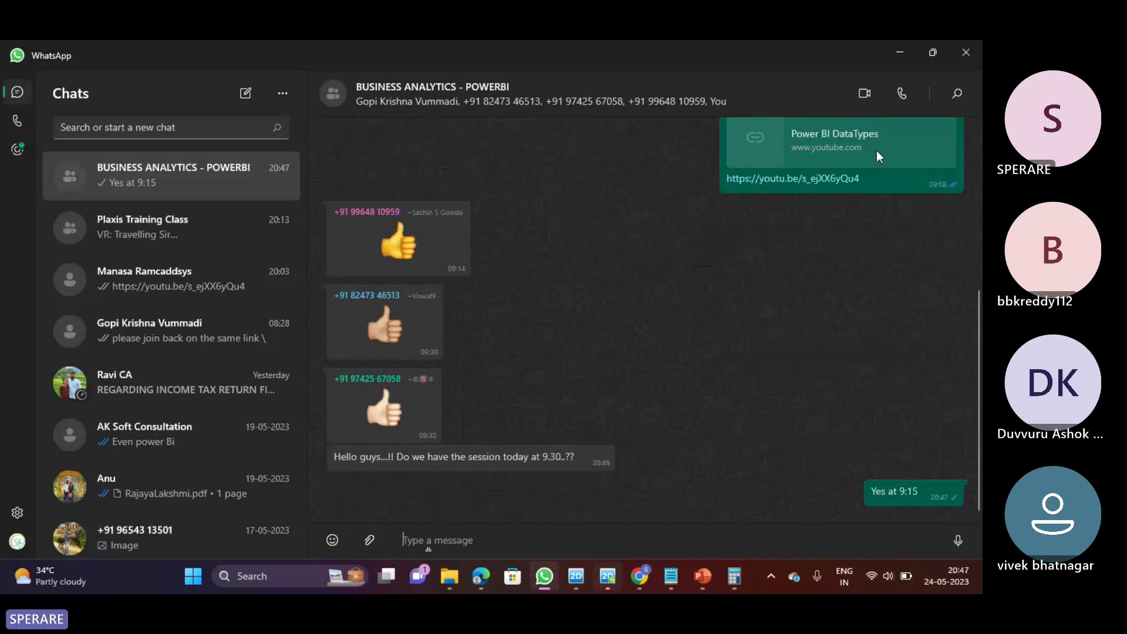
click(904, 48)
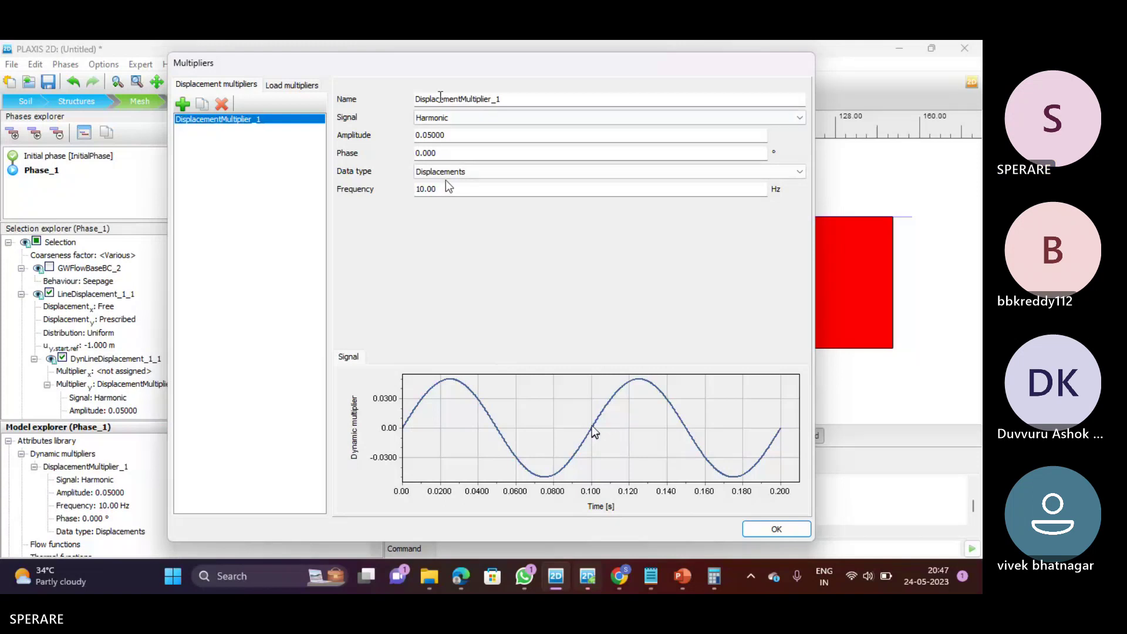
Close the multiplier definition and set LineDisplacement_1_1's vertical start displacement to 0 m in Phase_1
key(Tab)
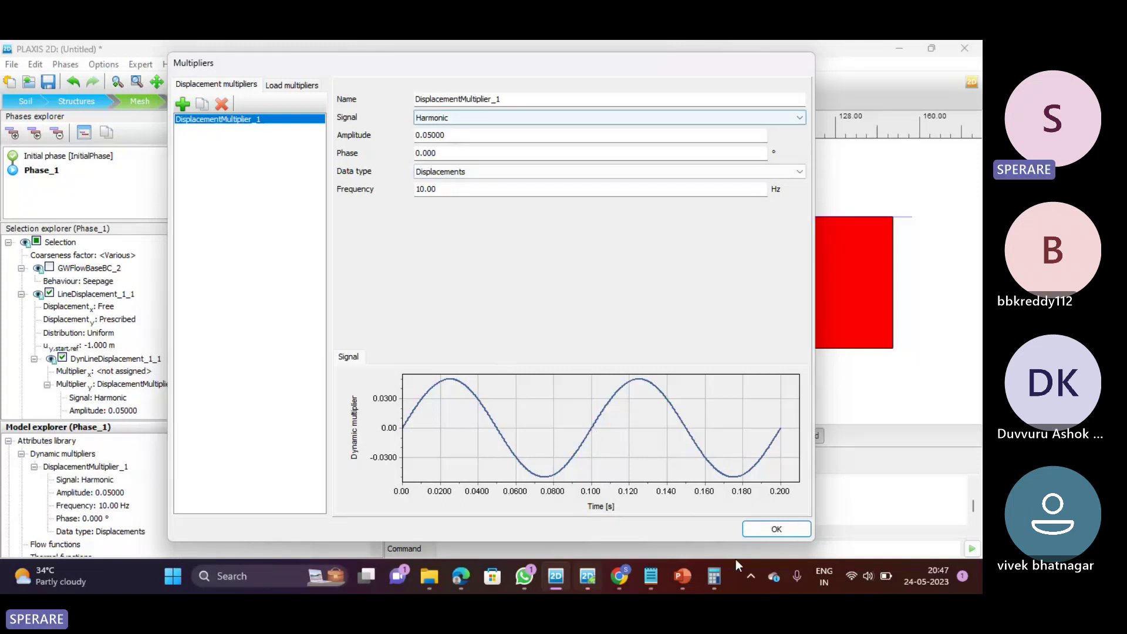
click(782, 529)
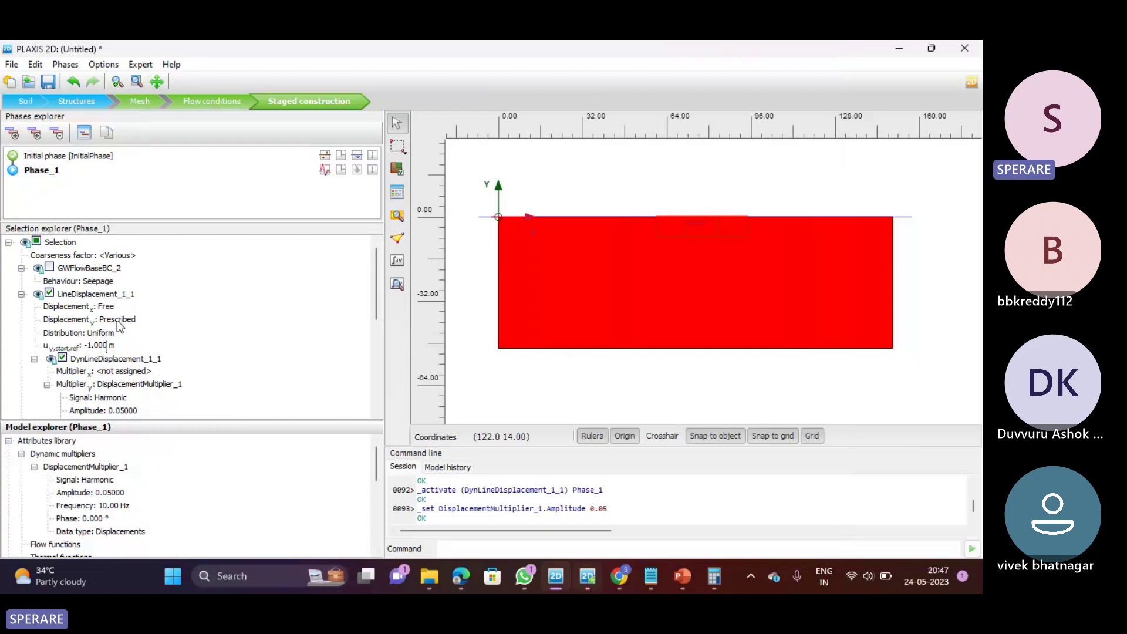
click(105, 346)
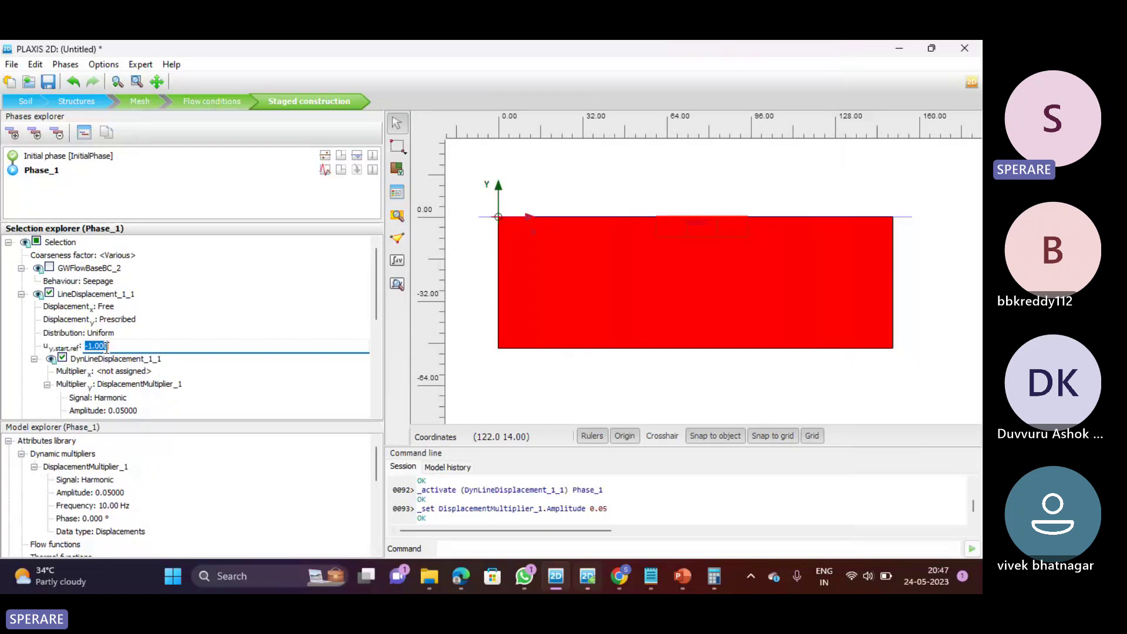
text(0)
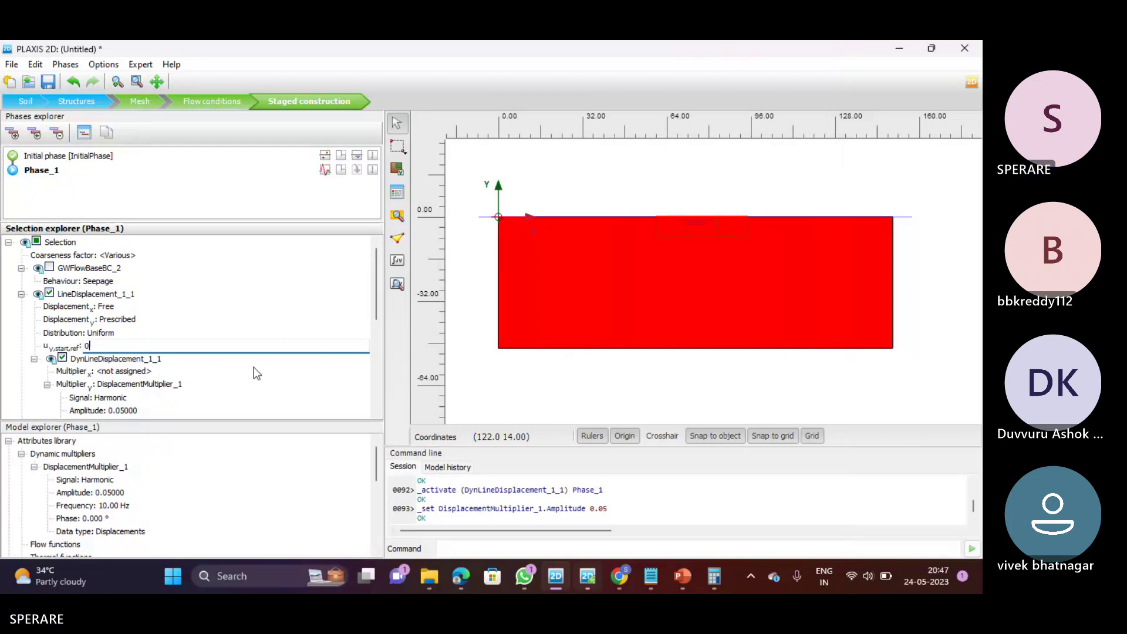
key(Return)
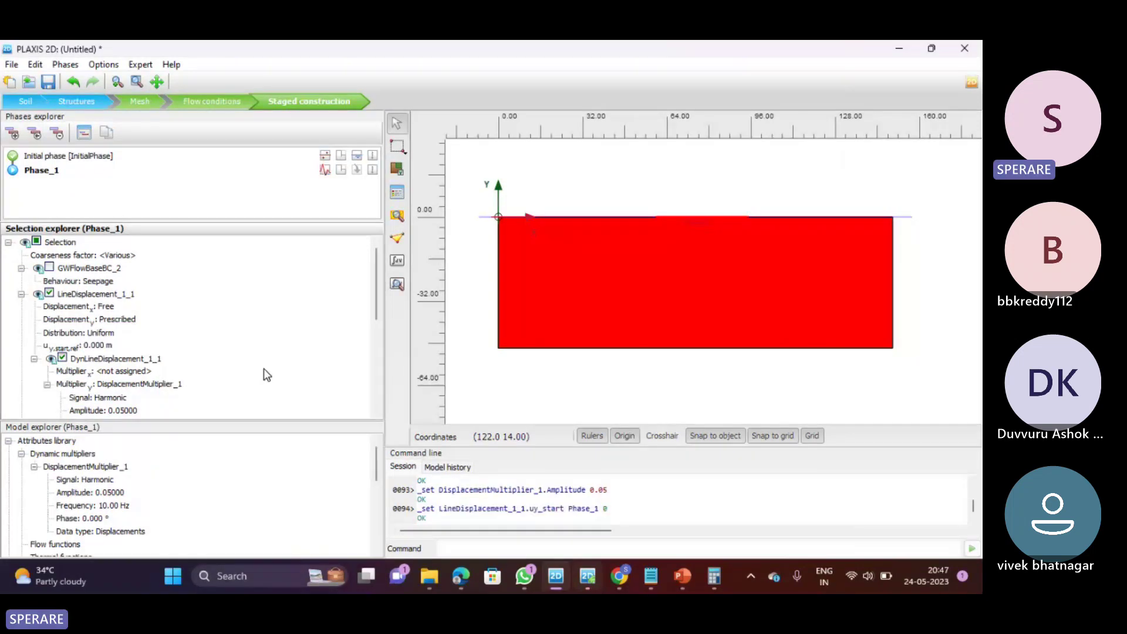
Deactivate LineDisplacement_1_1 in Phase_1 and set its vertical start displacement to 1 m
click(50, 292)
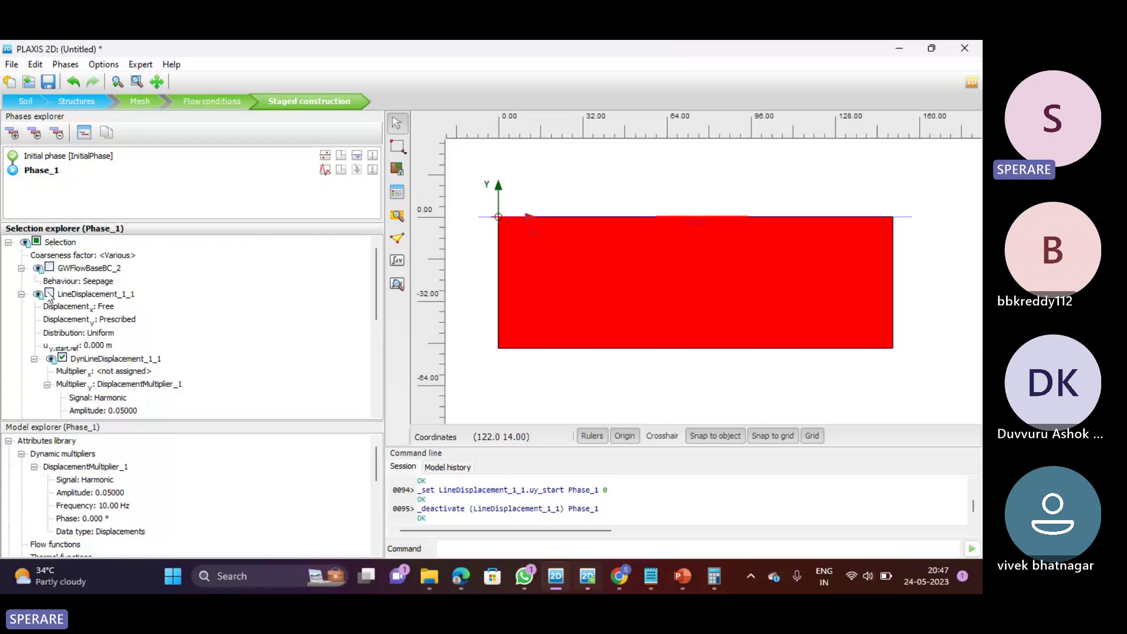
scroll(138, 320, down, 1)
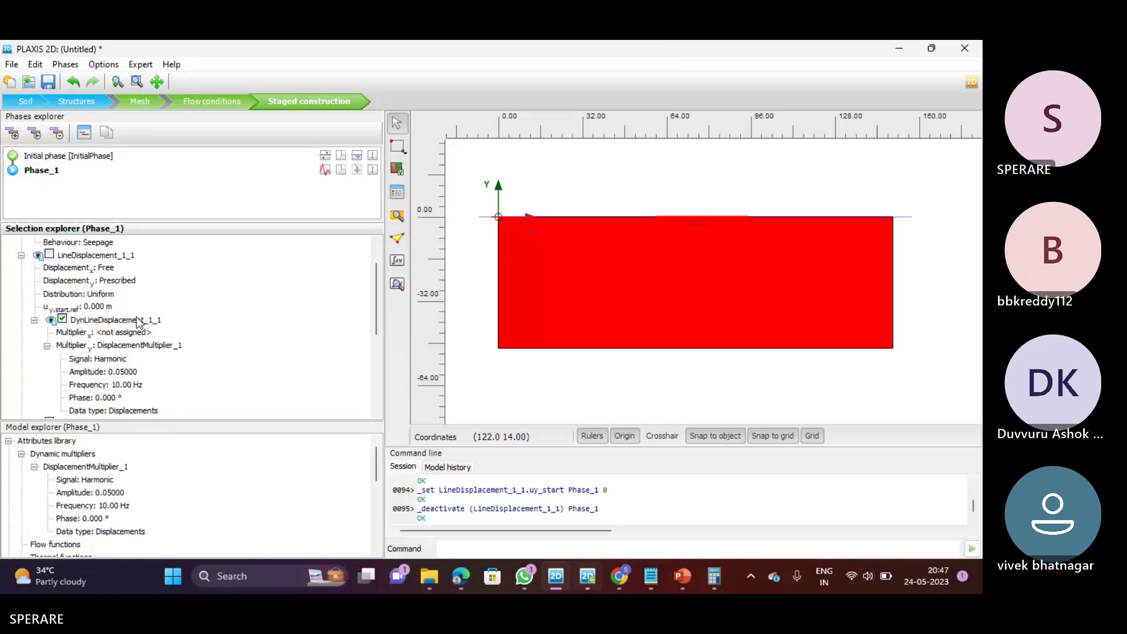
scroll(137, 323, up, 1)
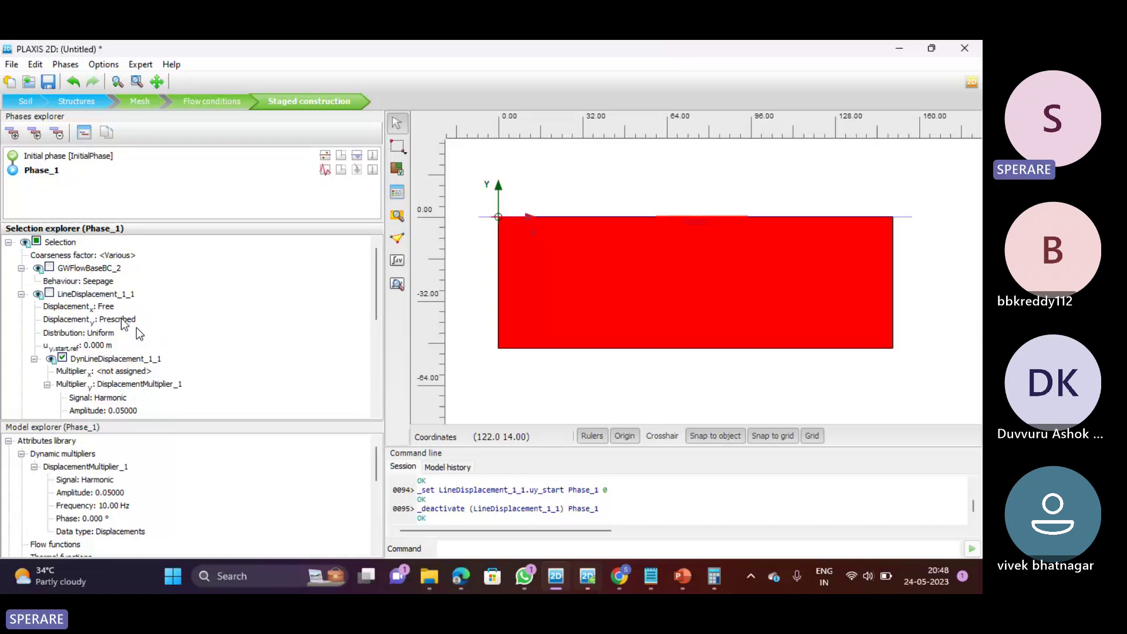
click(106, 347)
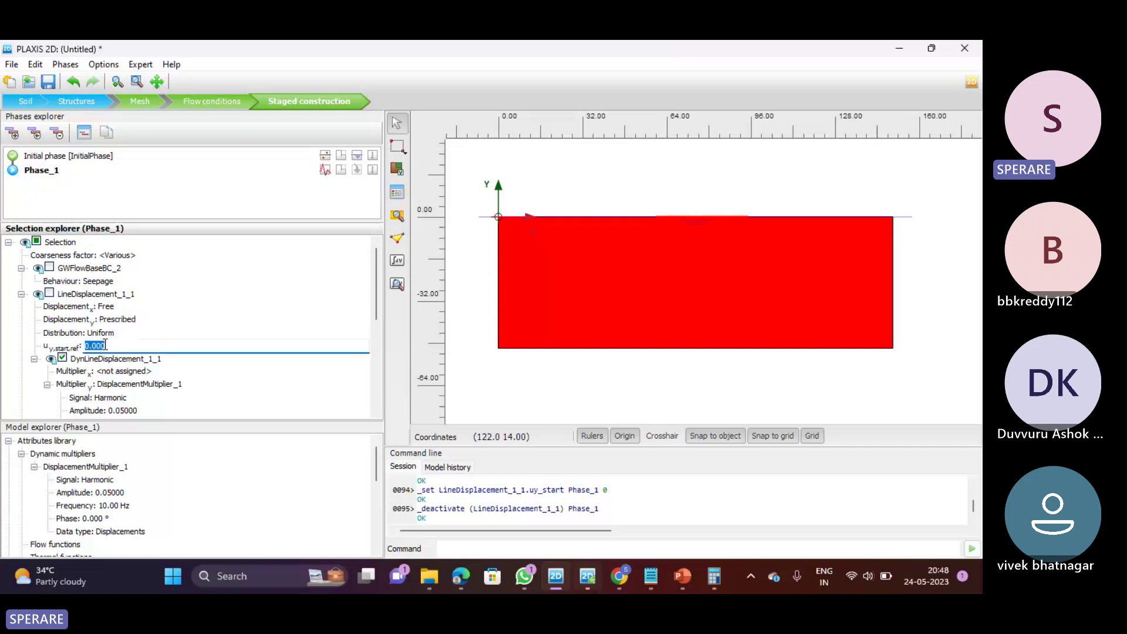
text(1)
key(Return)
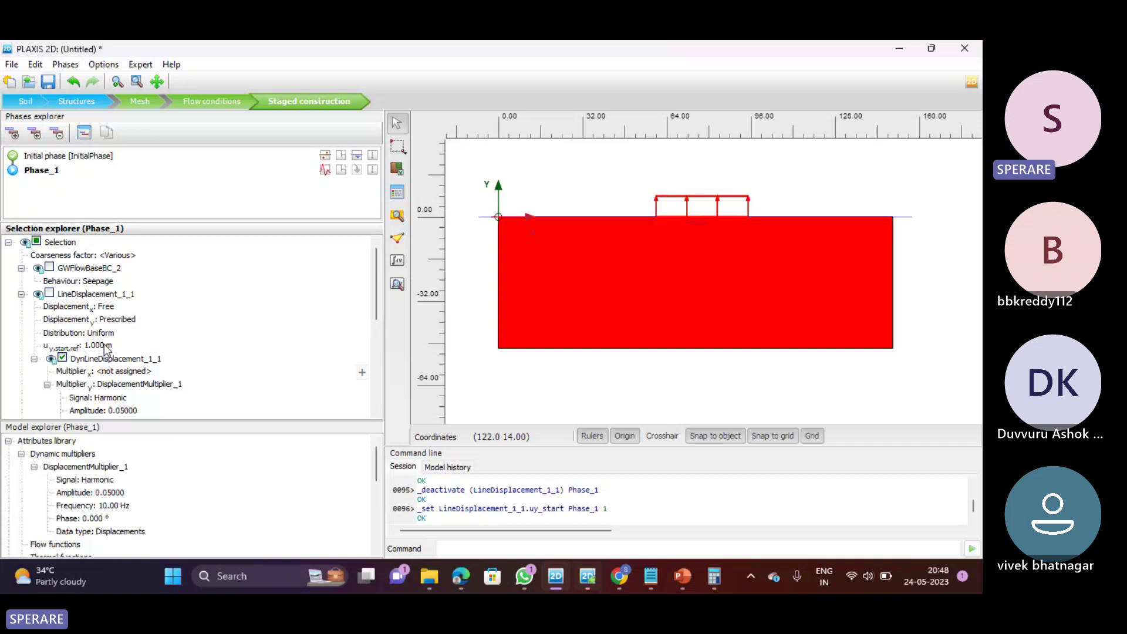
Set LineDisplacement_1_1's vertical start displacement to -1 m, leaving the x multiplier unassigned
click(105, 346)
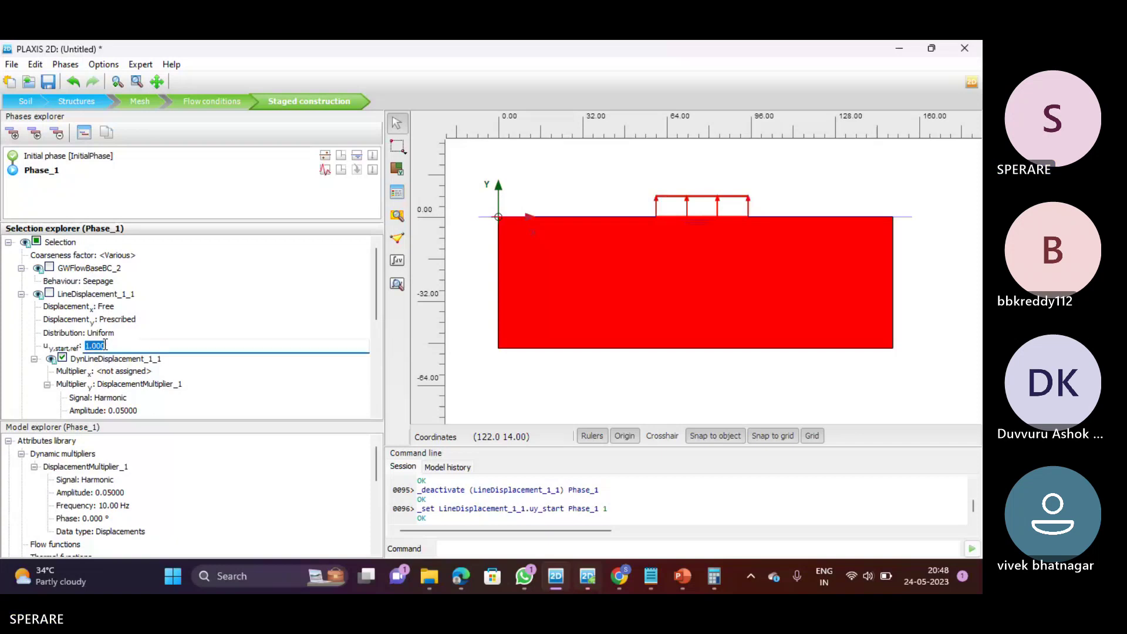
text(-1)
key(Return)
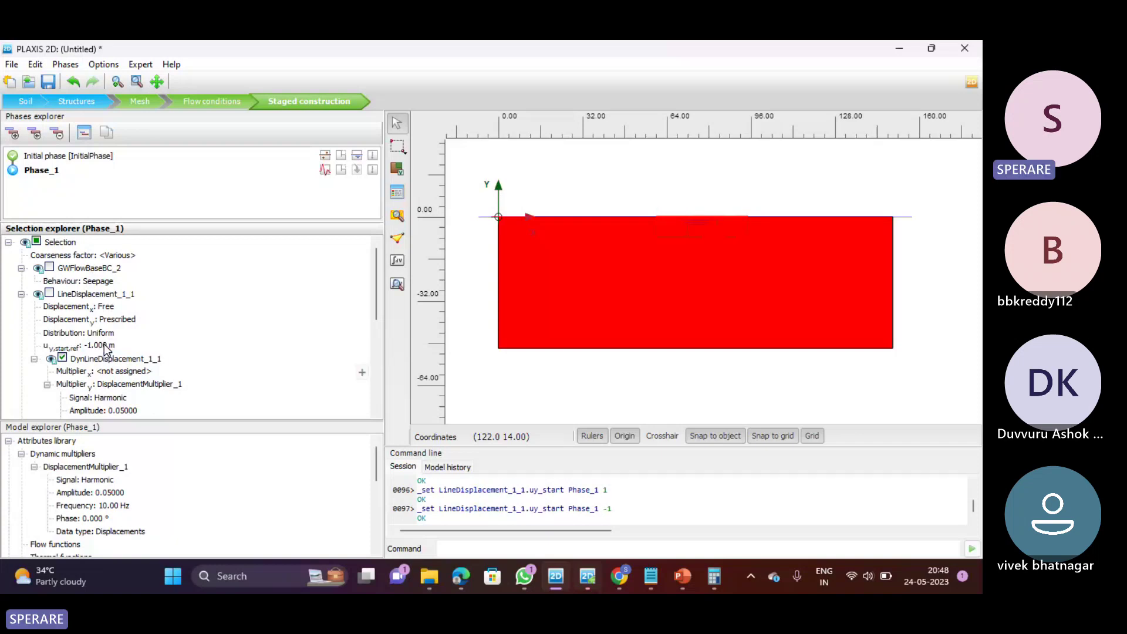
click(178, 371)
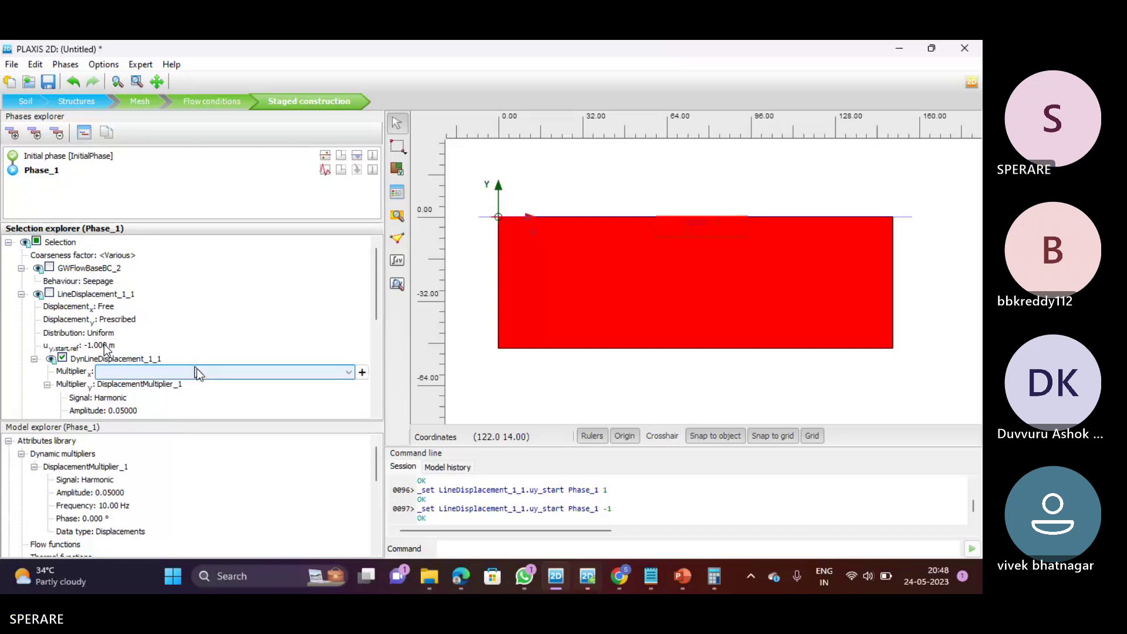
click(227, 410)
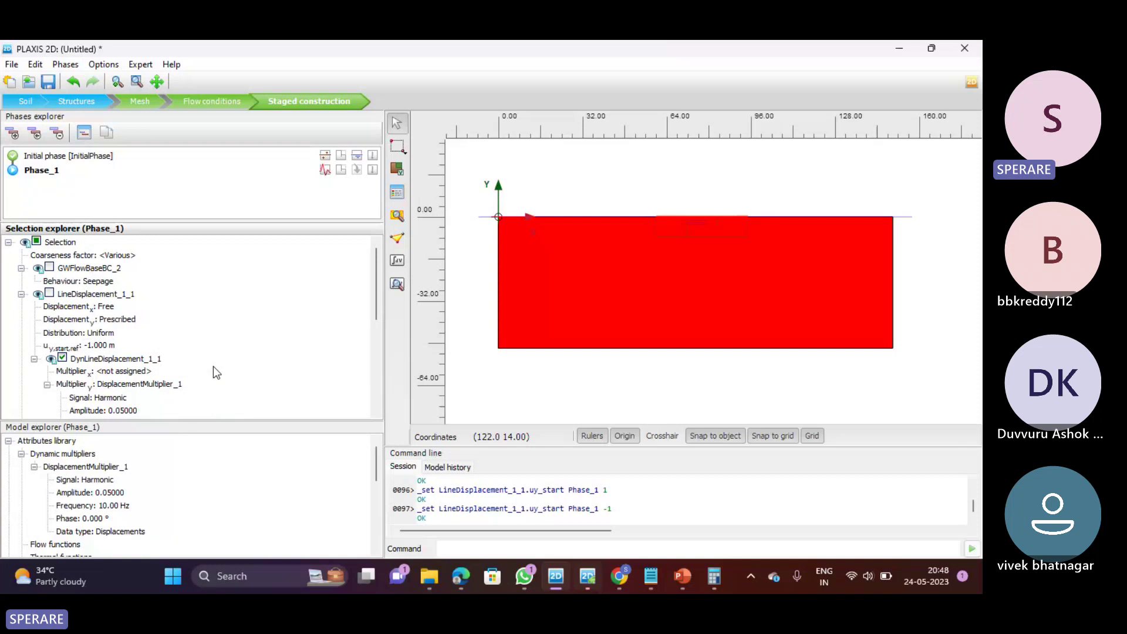
Activate all line displacements for Phase_1 in the model tree
scroll(213, 366, down, 1)
scroll(164, 351, down, 1)
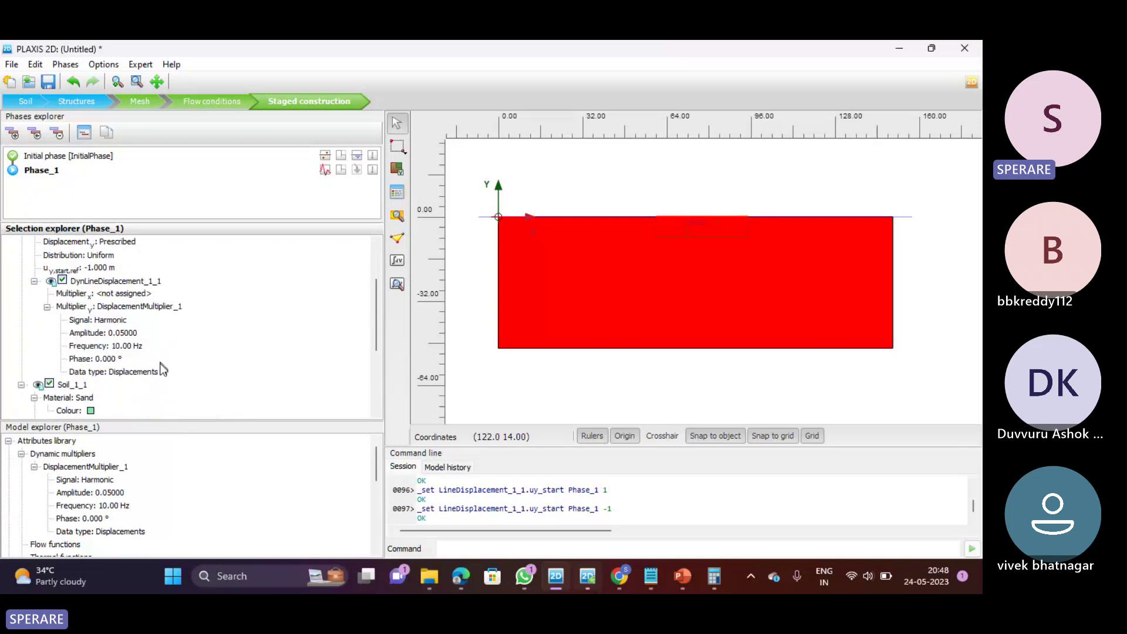
scroll(162, 368, down, 1)
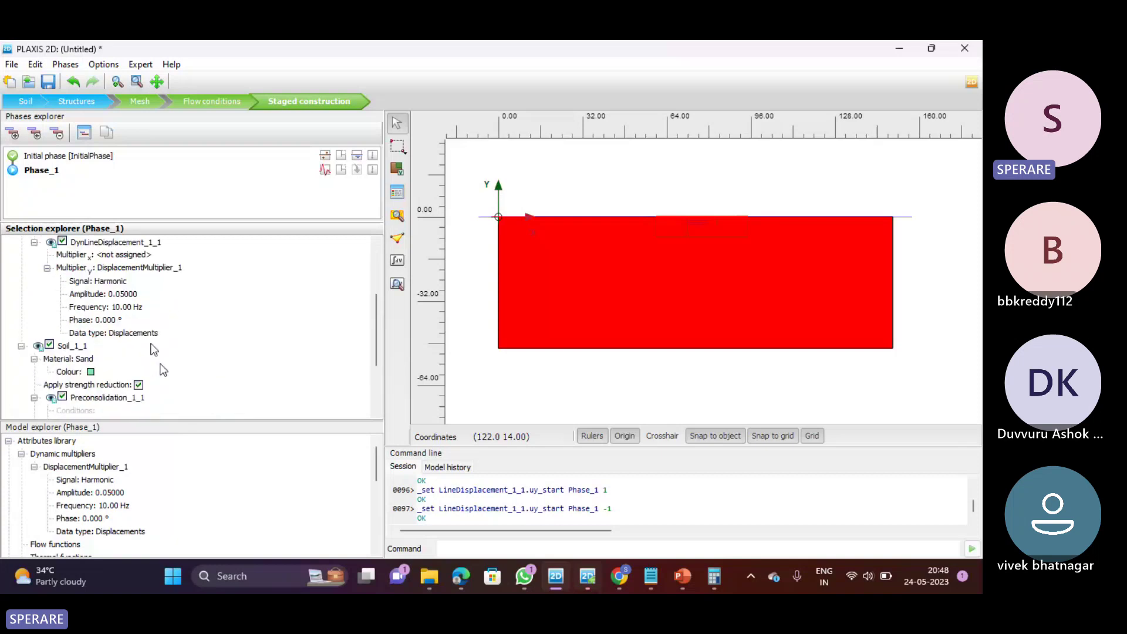
scroll(148, 339, down, 3)
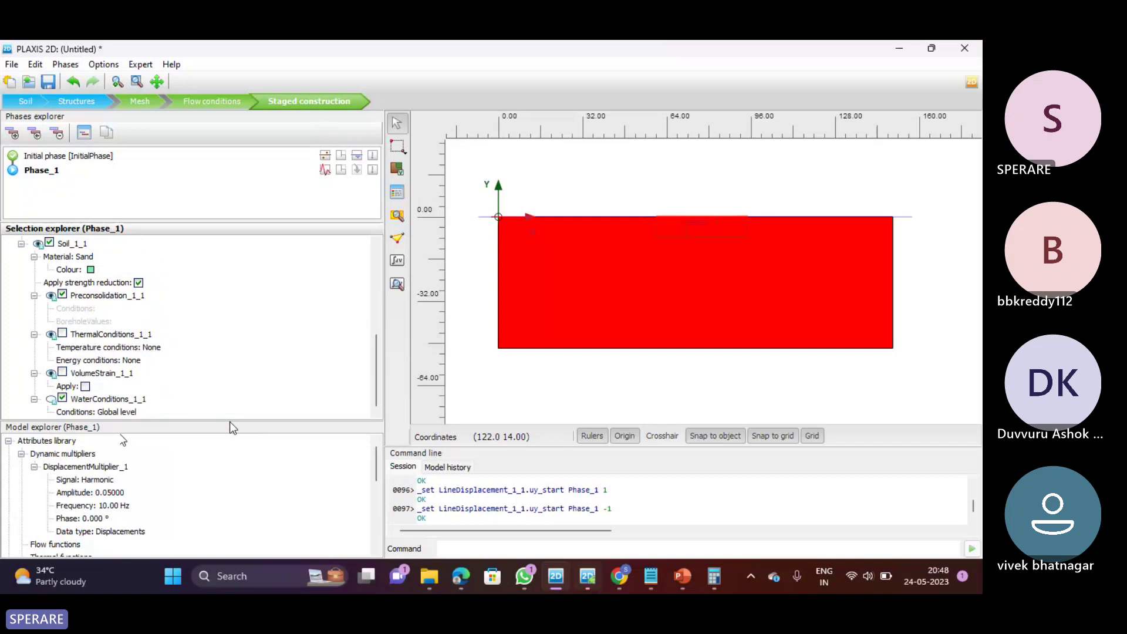
drag(233, 424, 233, 263)
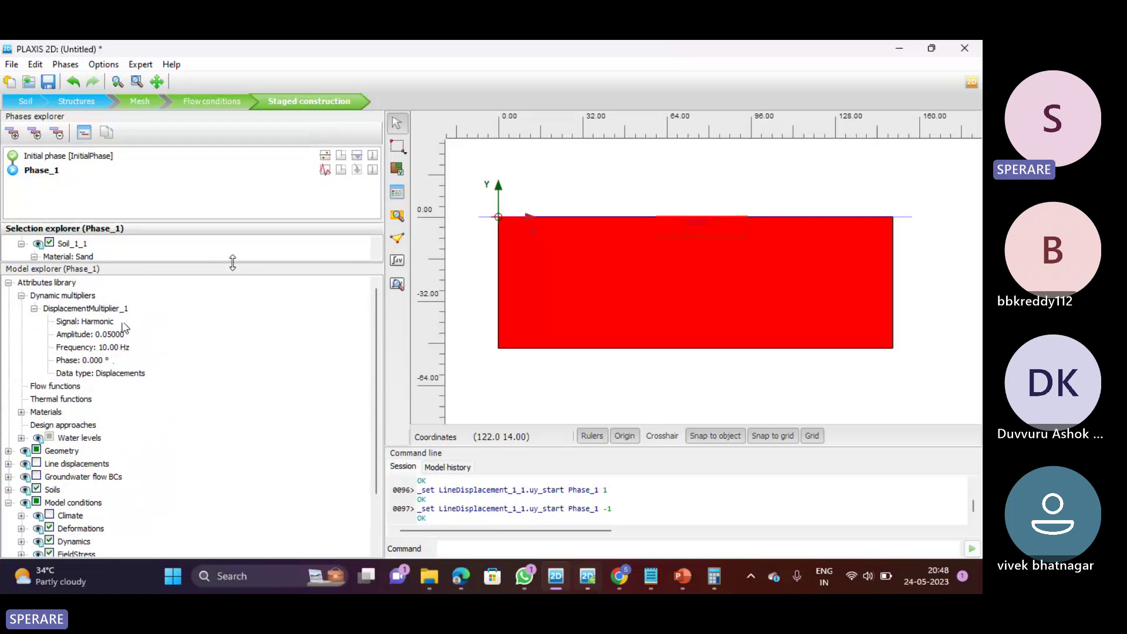
scroll(117, 352, down, 1)
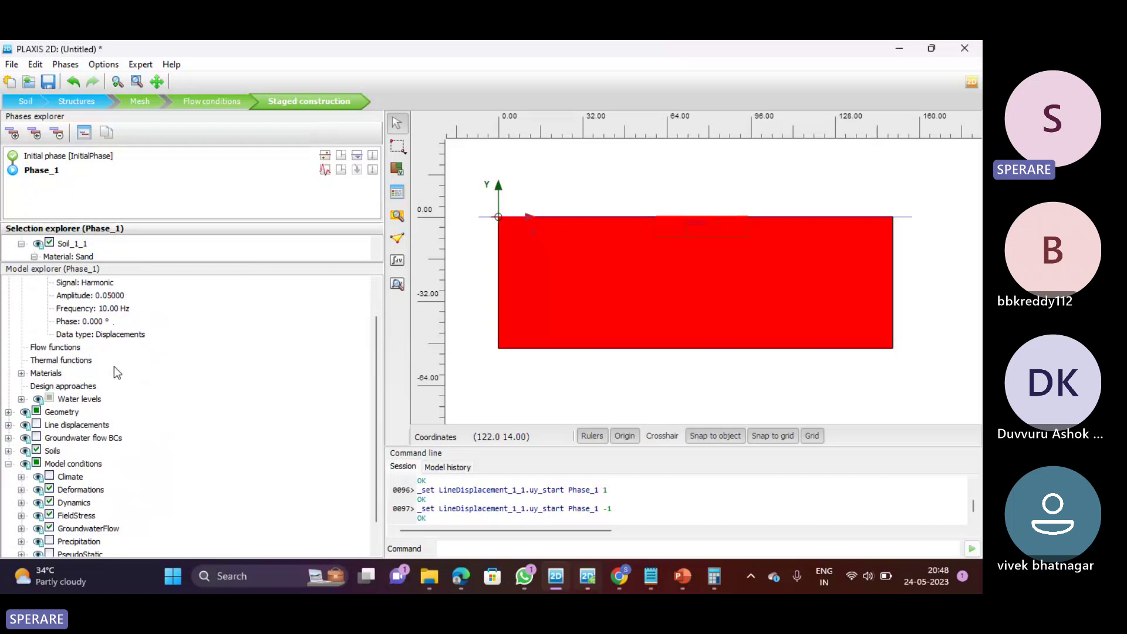
scroll(115, 370, down, 1)
click(37, 395)
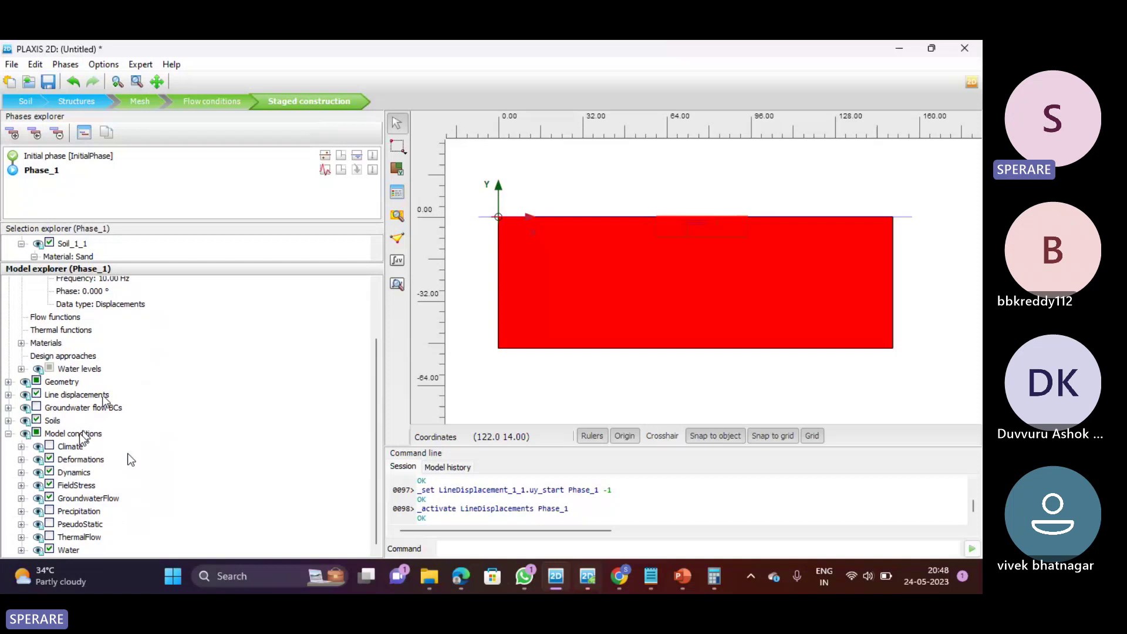
Select the surface line with the prescribed displacement and review its displacement and dynamic multiplier settings
scroll(123, 381, up, 2)
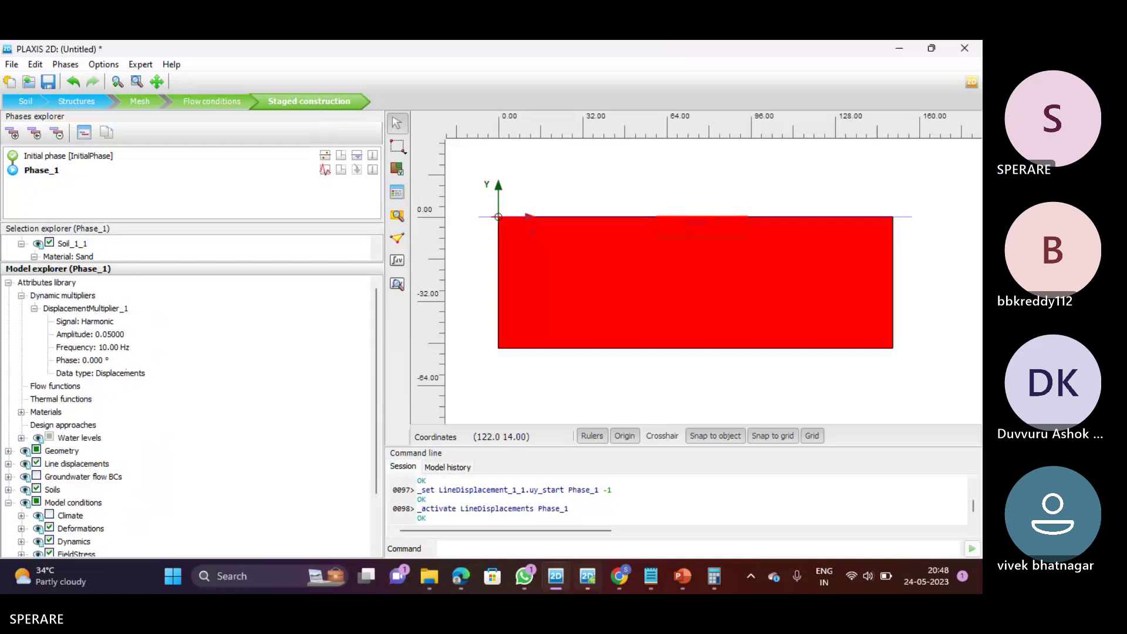
drag(107, 265, 105, 382)
click(658, 236)
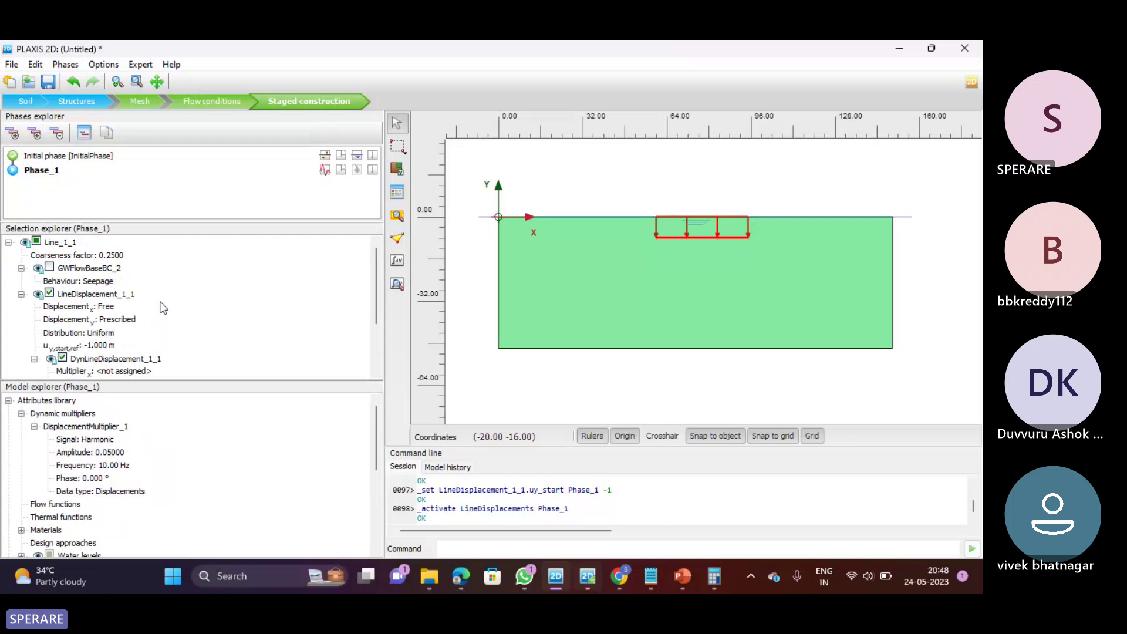
scroll(160, 312, down, 1)
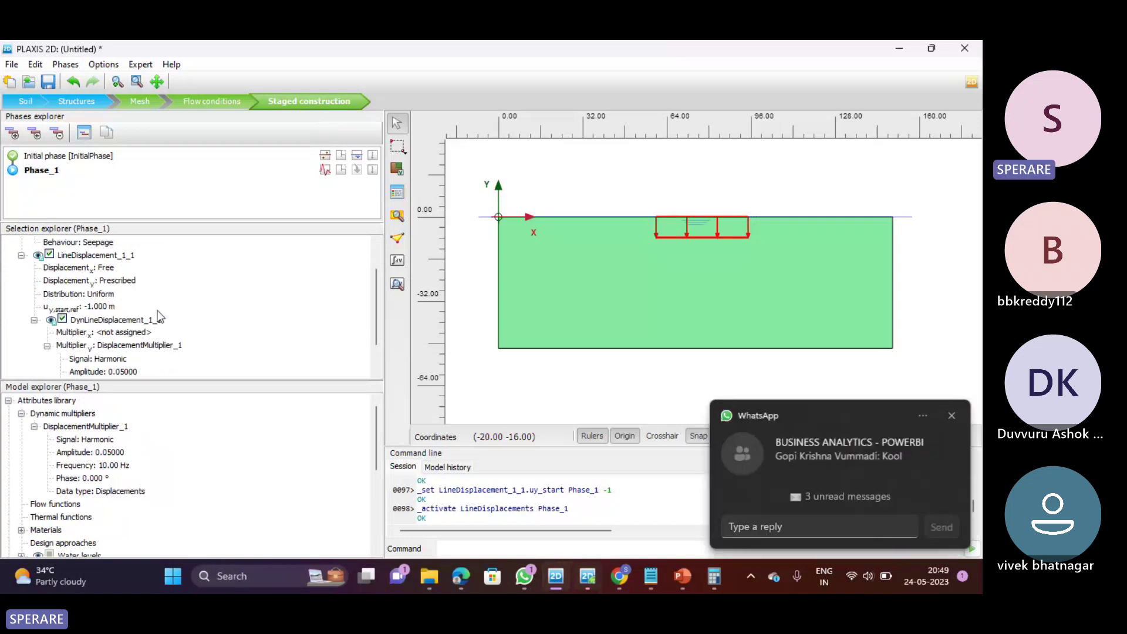
scroll(160, 317, down, 1)
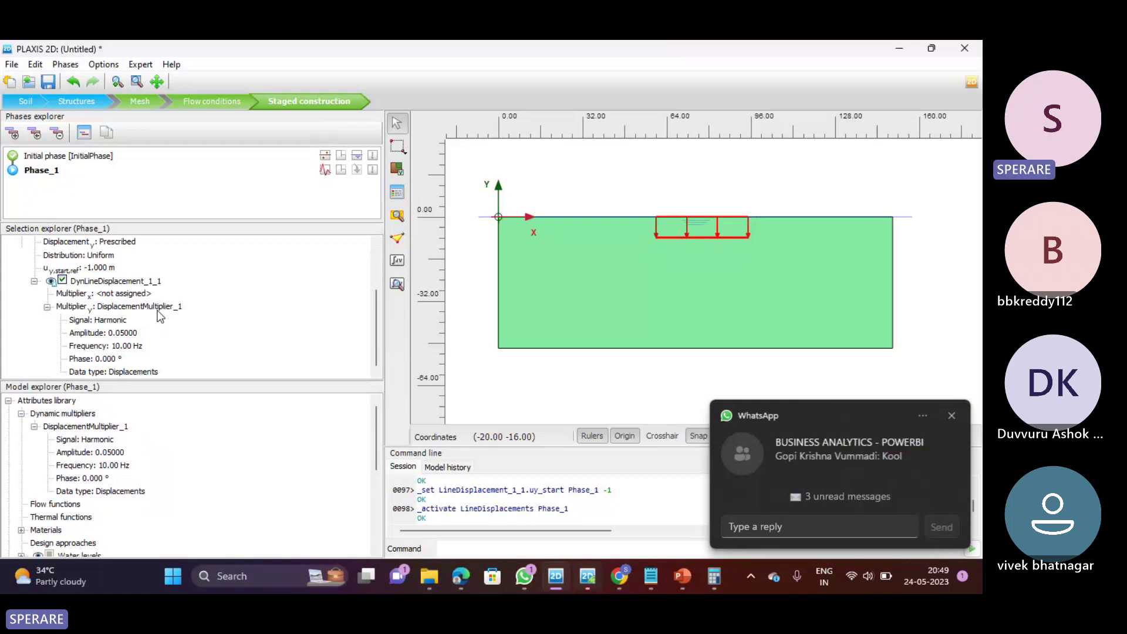
scroll(160, 316, up, 2)
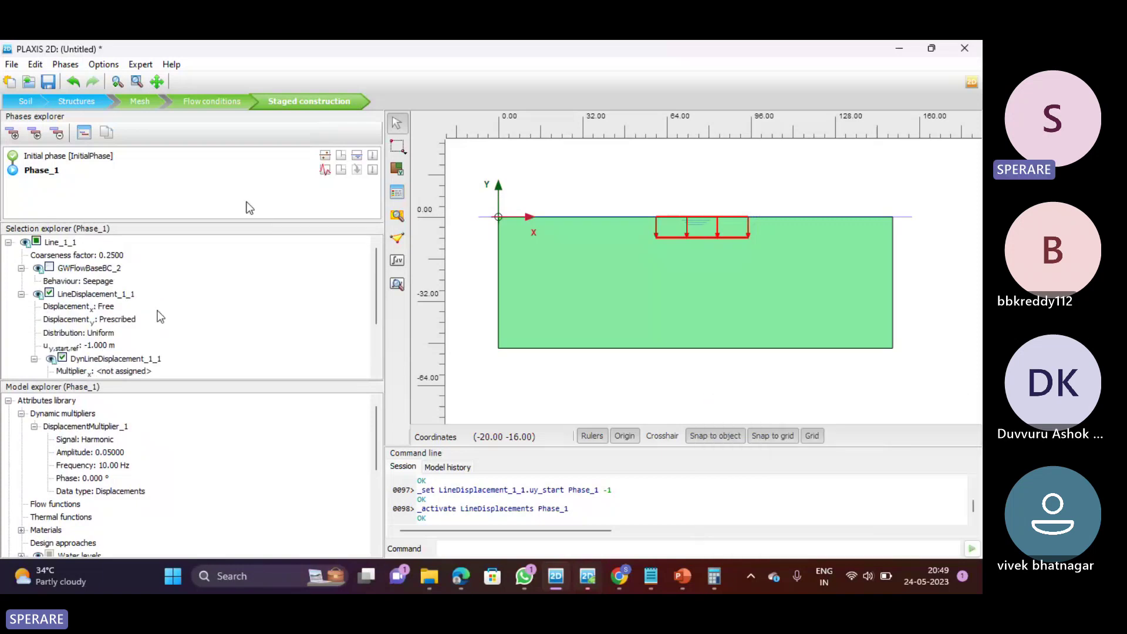
Calculate Phase_1 and stop the running calculation before it completes
click(395, 265)
click(527, 359)
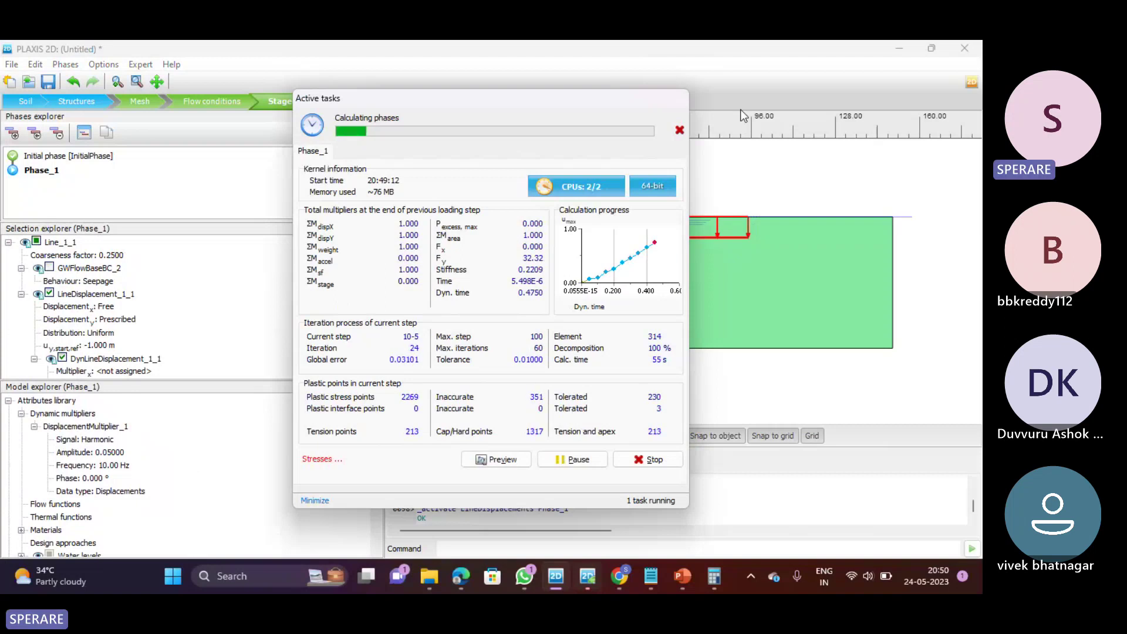
click(679, 130)
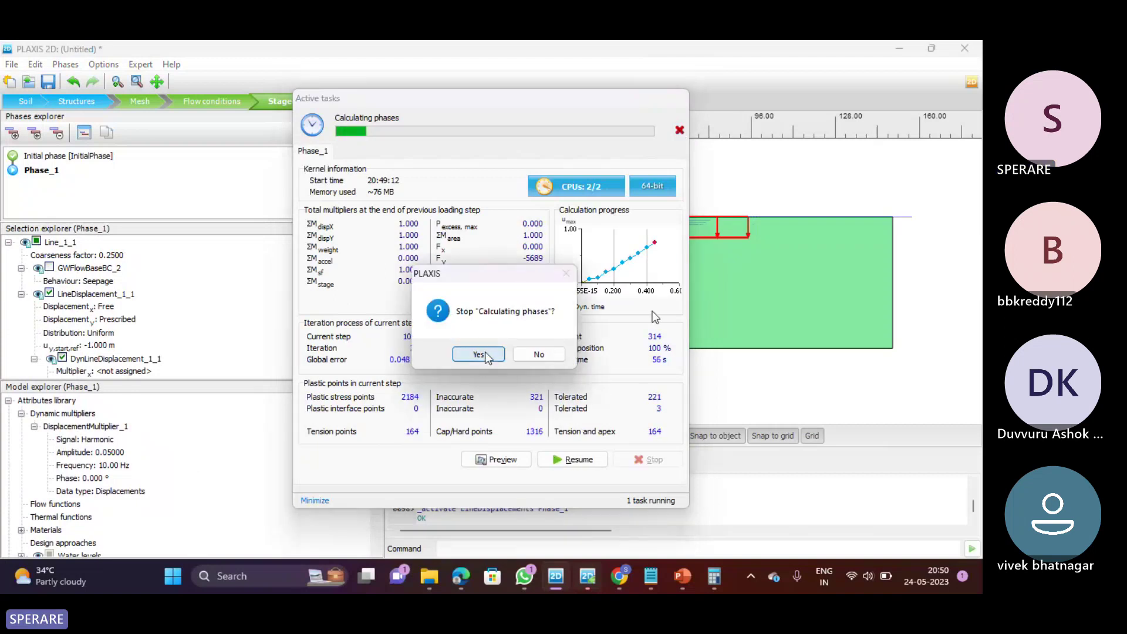
click(486, 354)
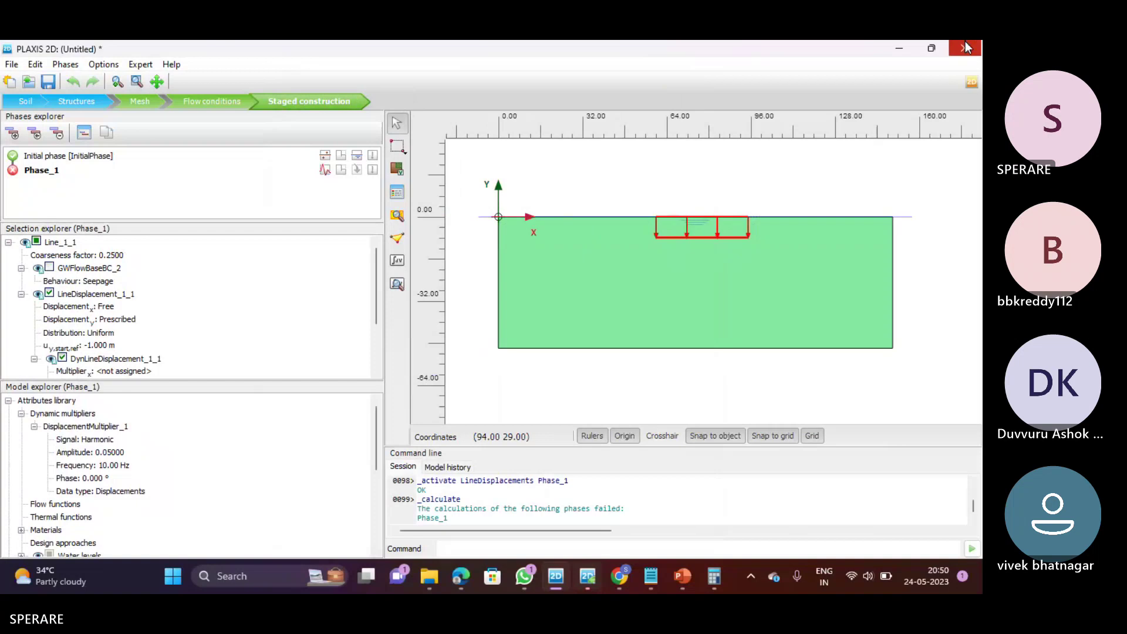
Close the current project and restart PLAXIS 2D CE V20 Input, accepting the disclaimer, continuing past the licence information and closing the news feed
click(966, 47)
click(513, 332)
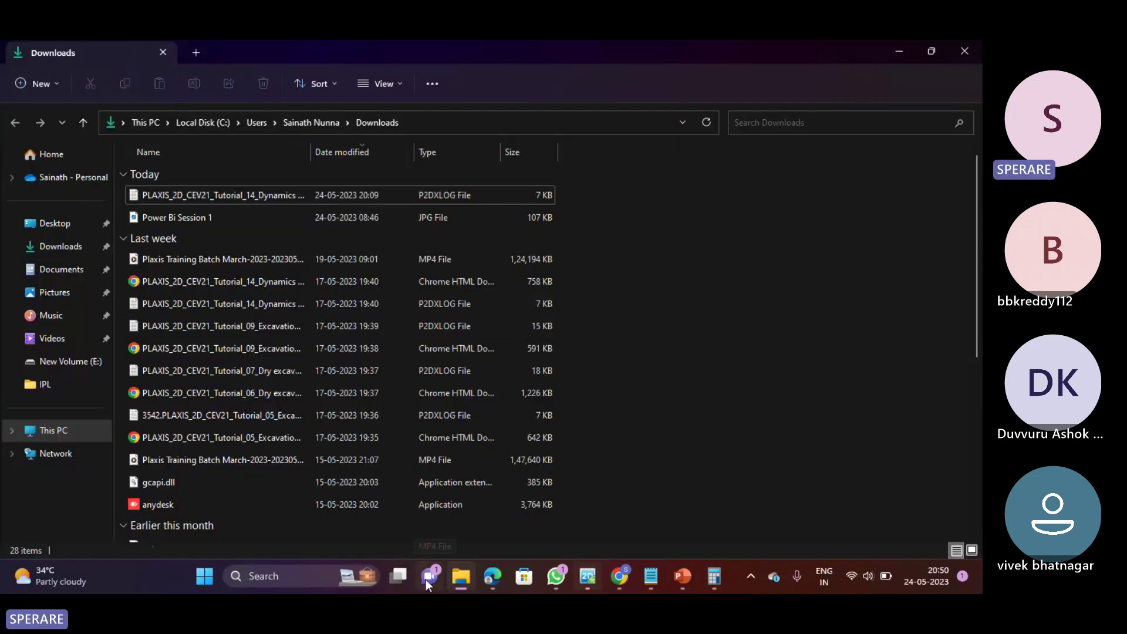
click(319, 578)
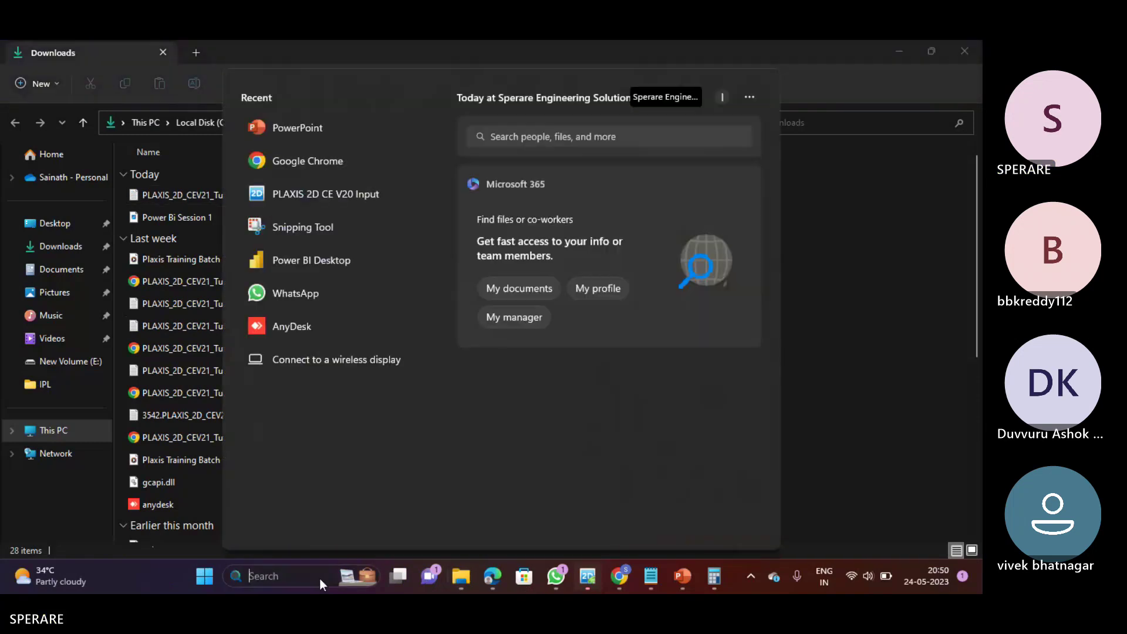
text(plaxis)
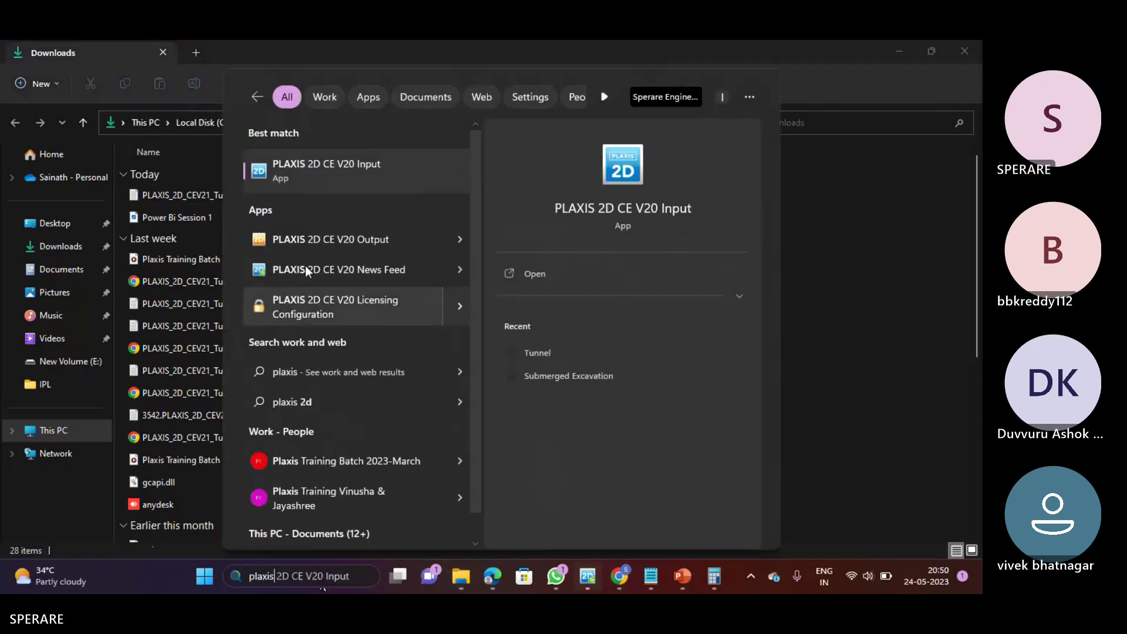
click(316, 178)
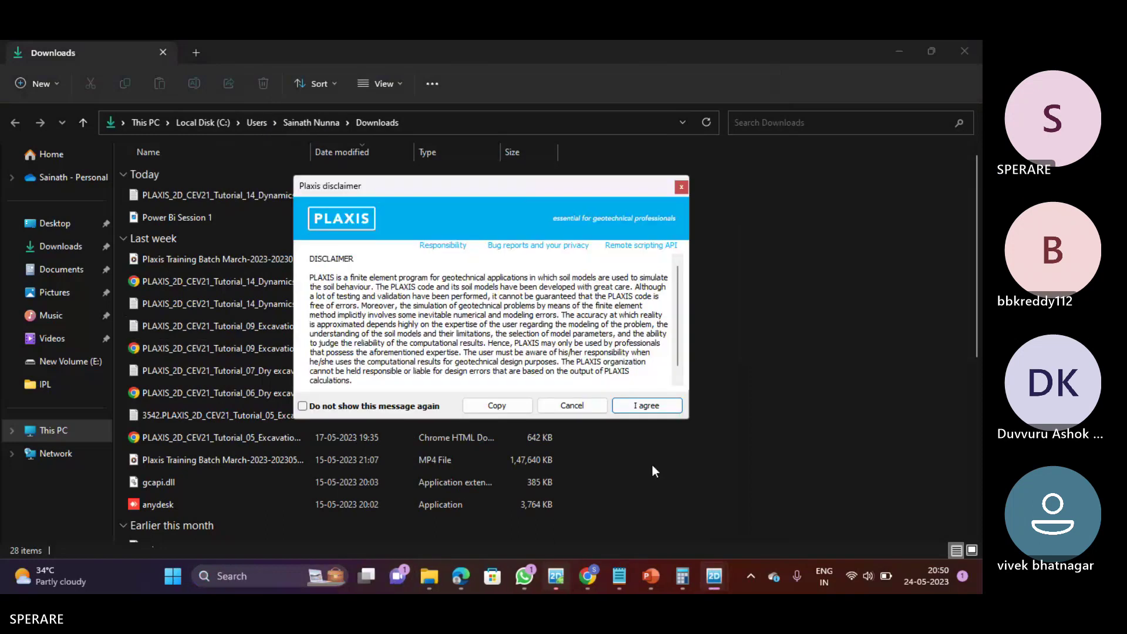
click(650, 406)
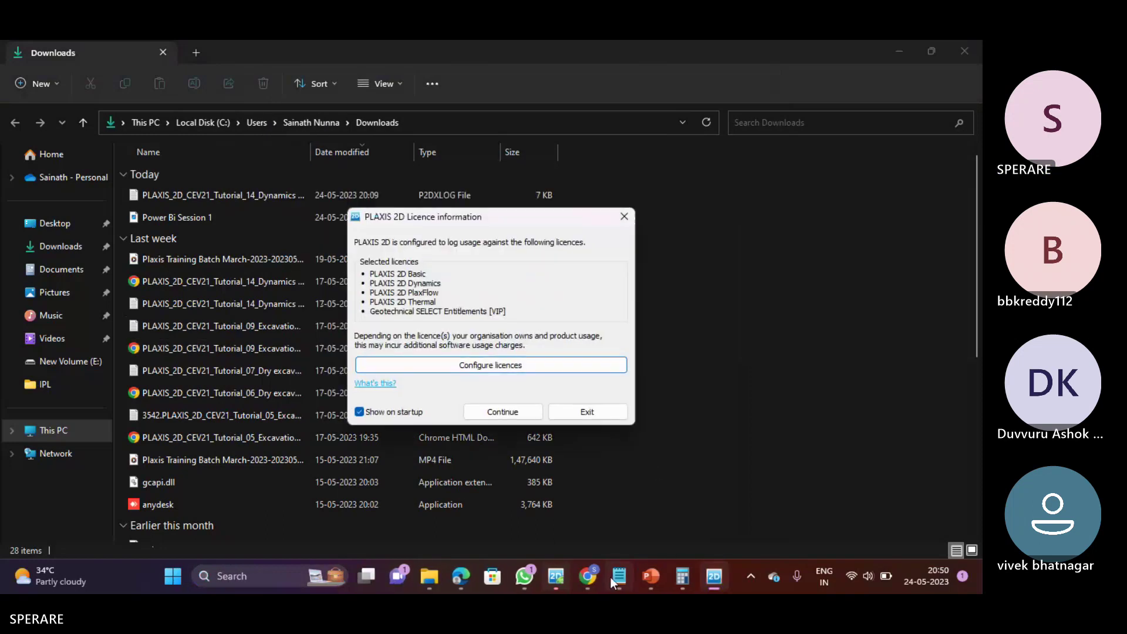
click(531, 411)
click(652, 574)
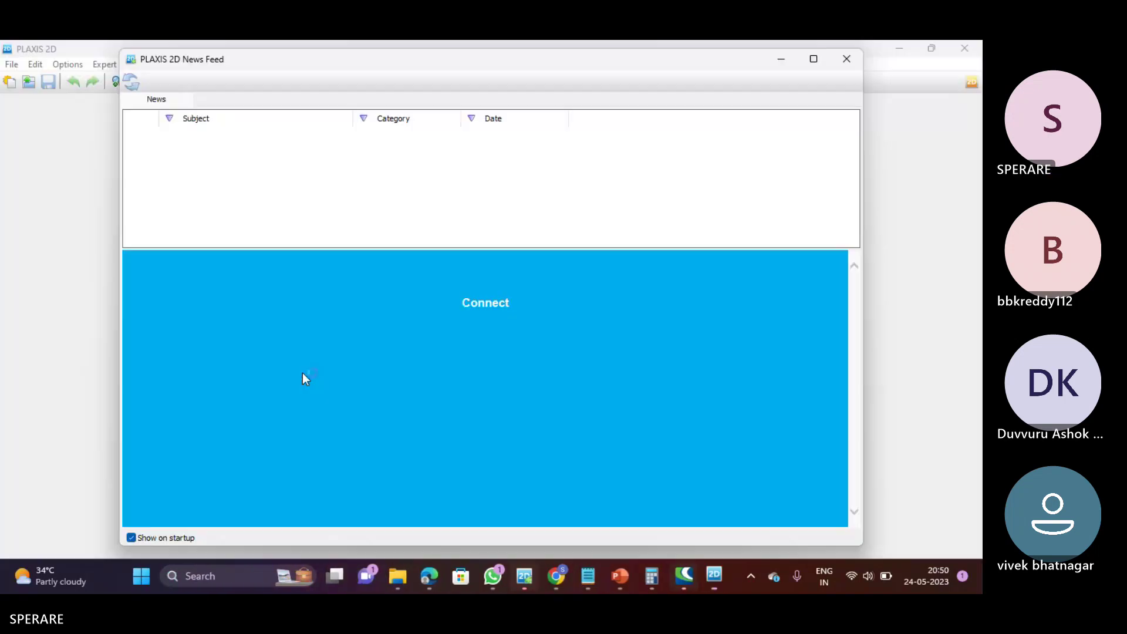
click(846, 59)
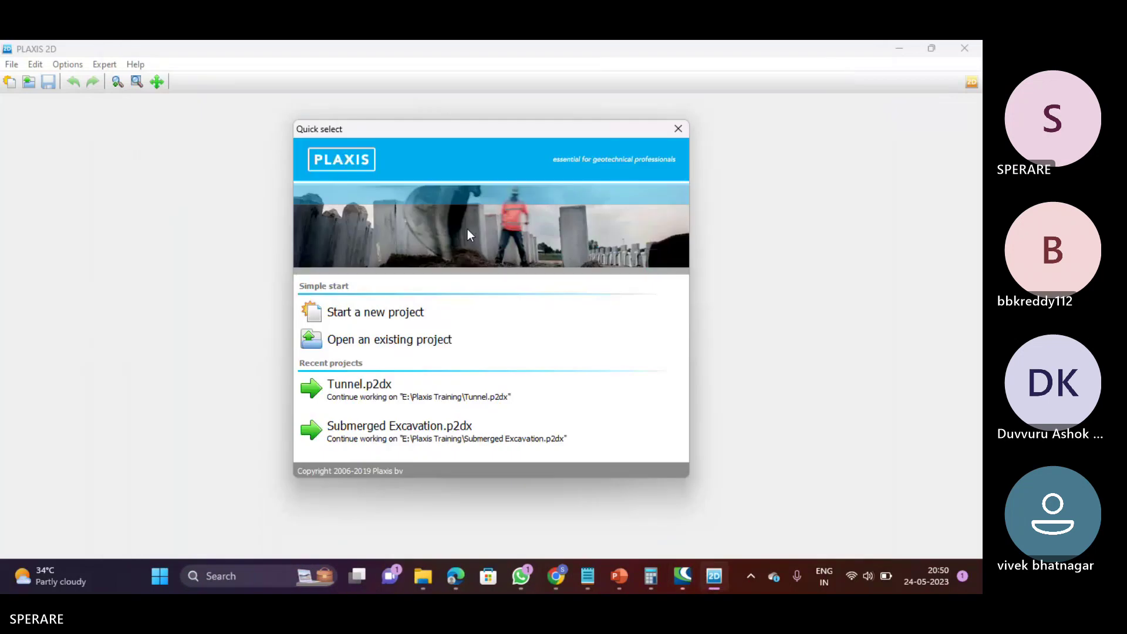
Start a new project with the default project properties and return to the model after checking the tutorial script and Wi-Fi connection
click(360, 312)
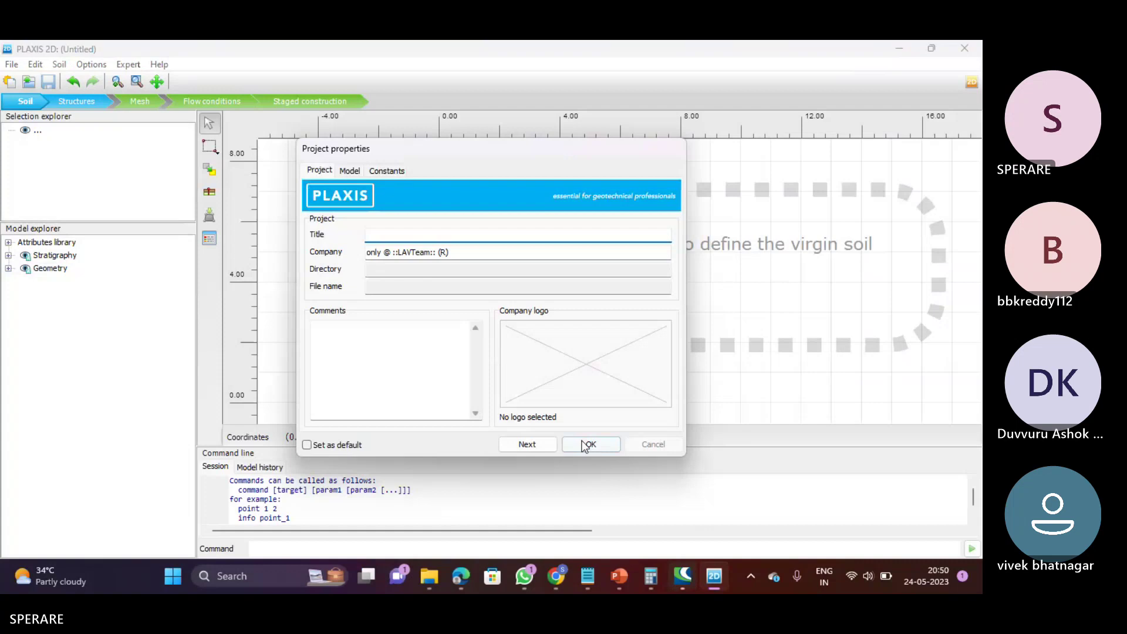
click(590, 445)
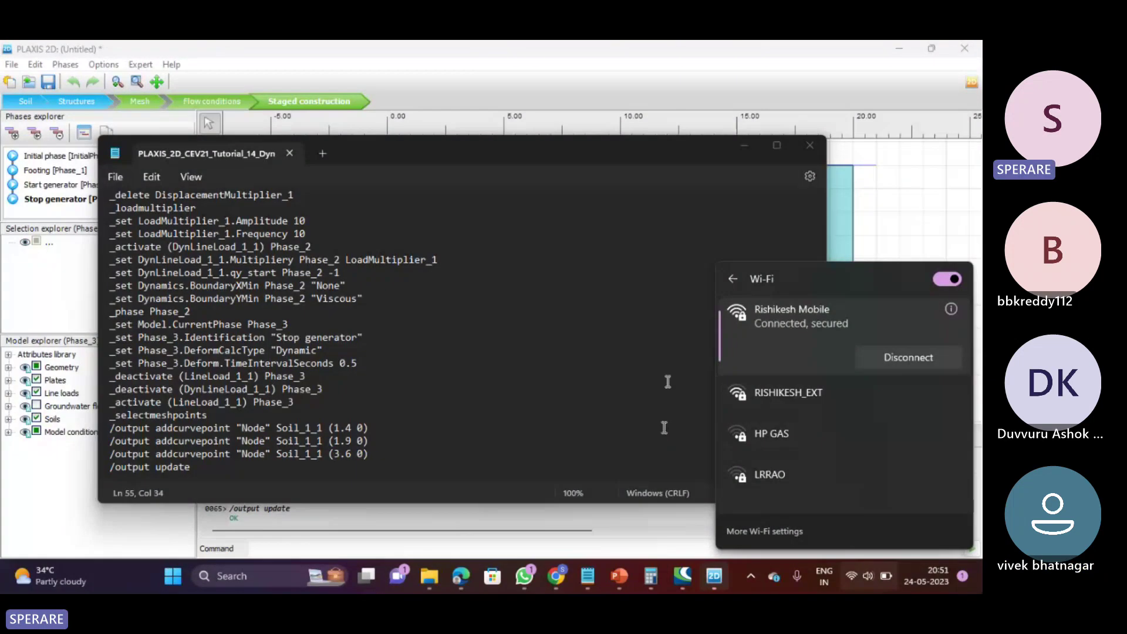
click(902, 193)
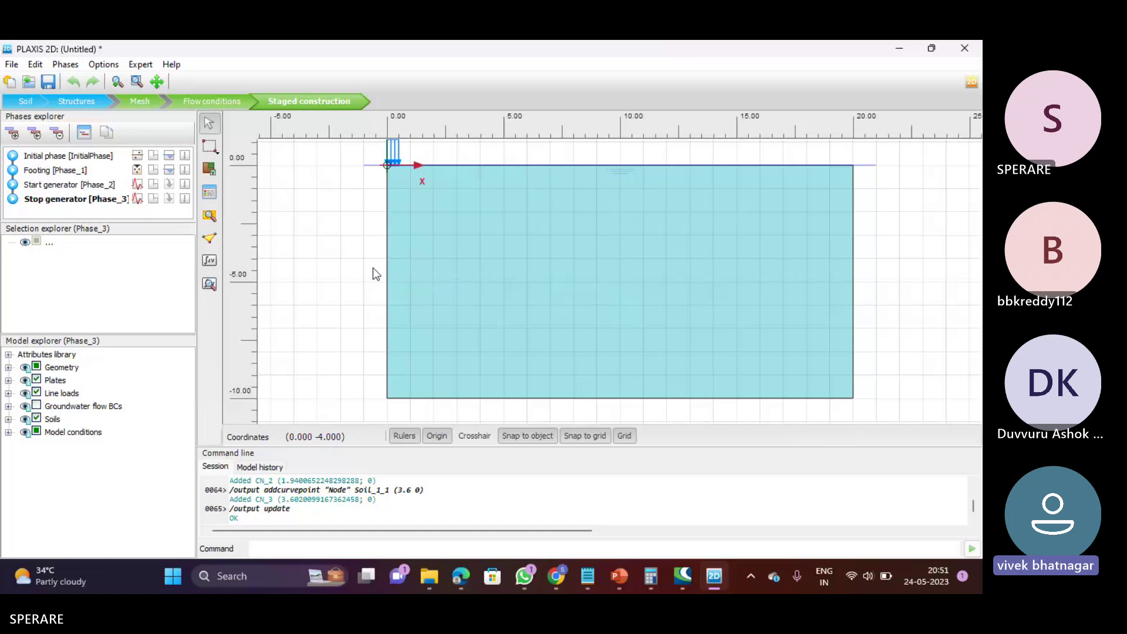
Select the footing line carrying the line load beside the model origin in the Stop generator phase
scroll(360, 300, up, 2)
scroll(332, 210, down, 3)
scroll(361, 230, up, 1)
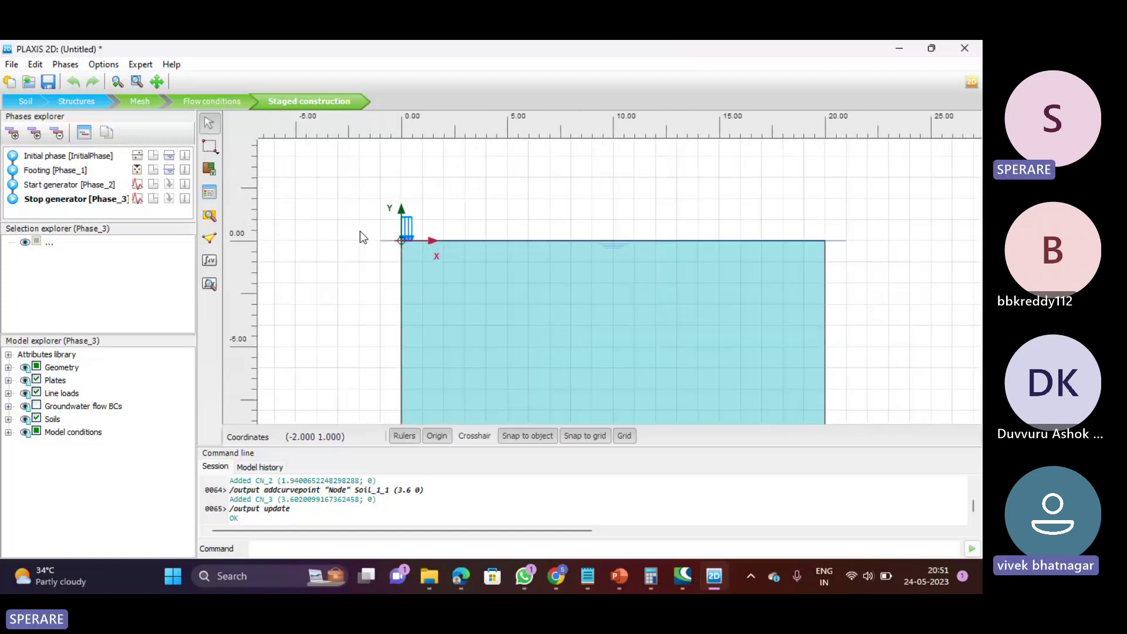
scroll(423, 211, up, 6)
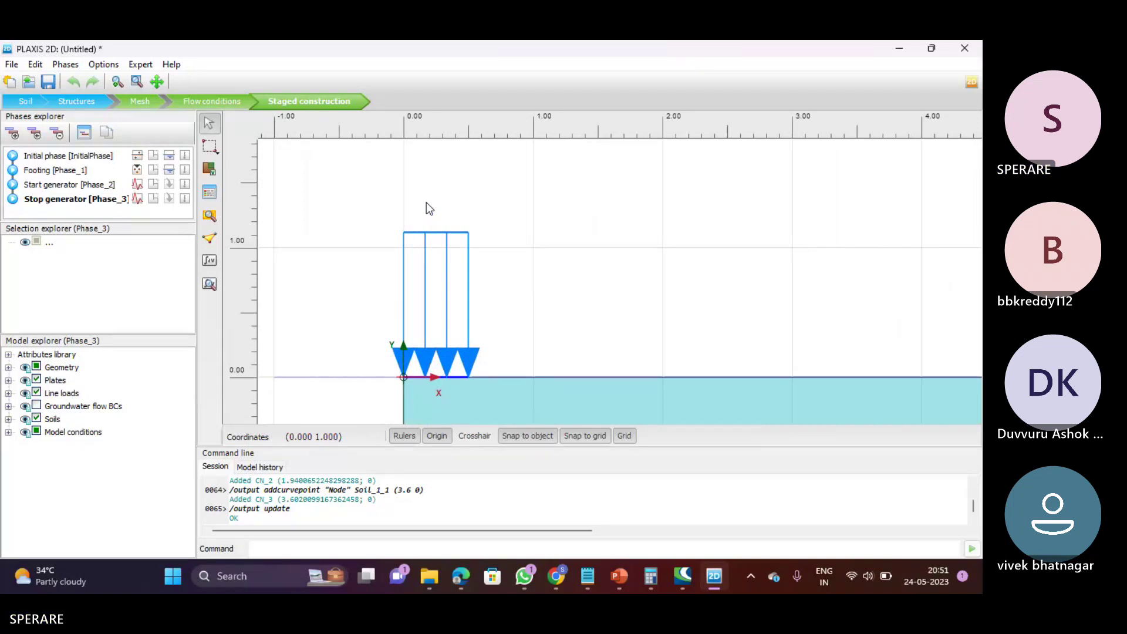
scroll(446, 212, down, 1)
scroll(439, 296, up, 3)
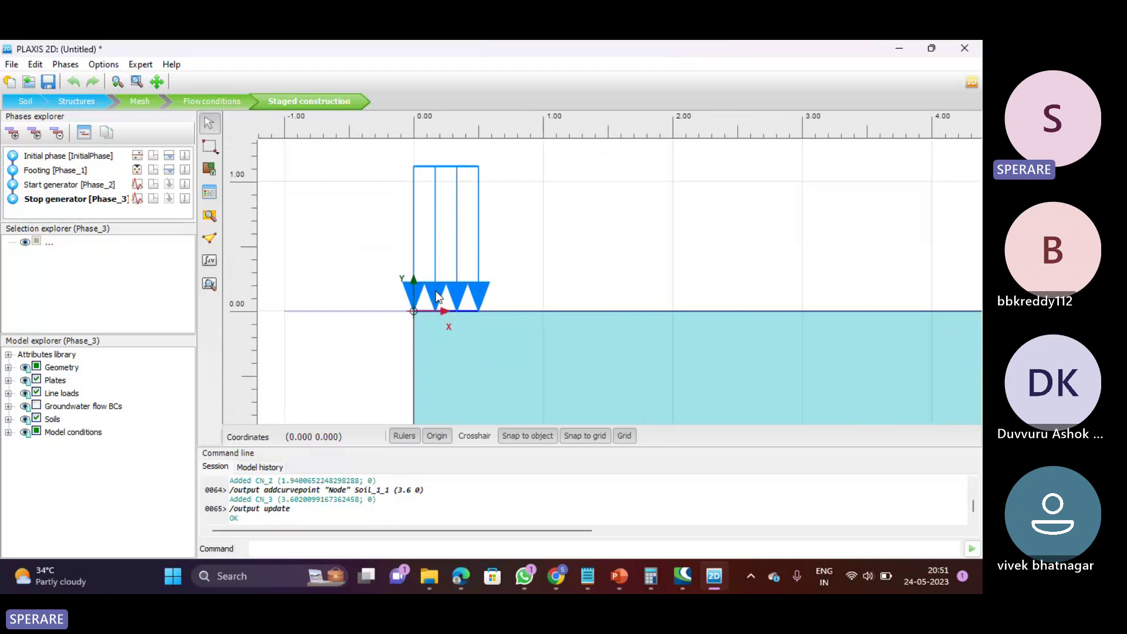
click(436, 292)
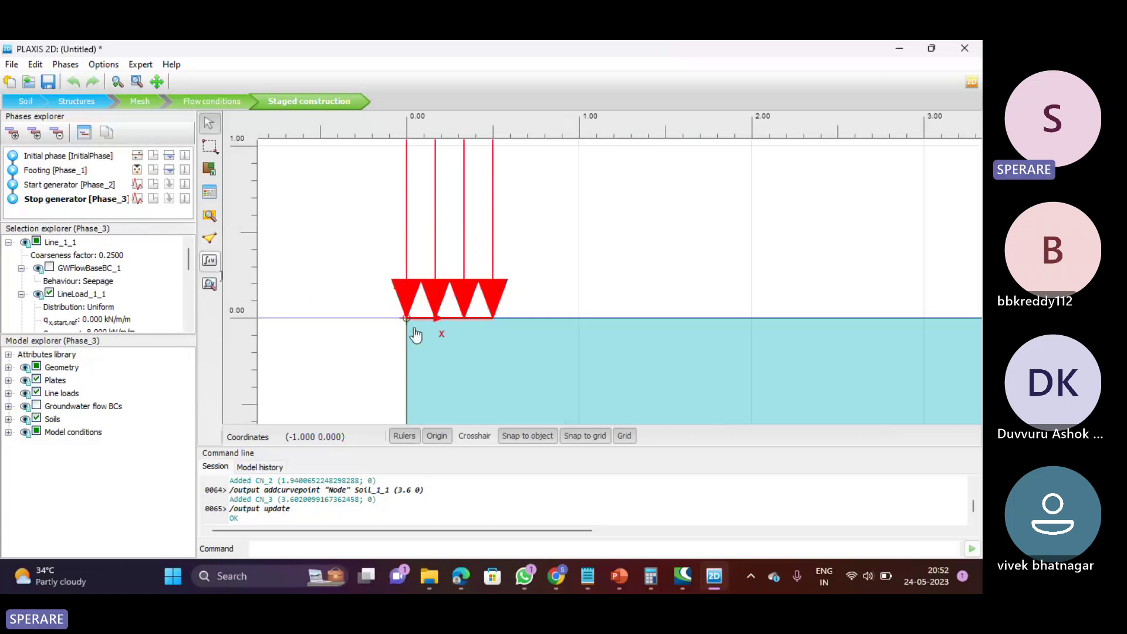
Calculate all phases, checking the Teams meeting during the run, and dismiss the CONNECTION Client sign-in window
key(F5)
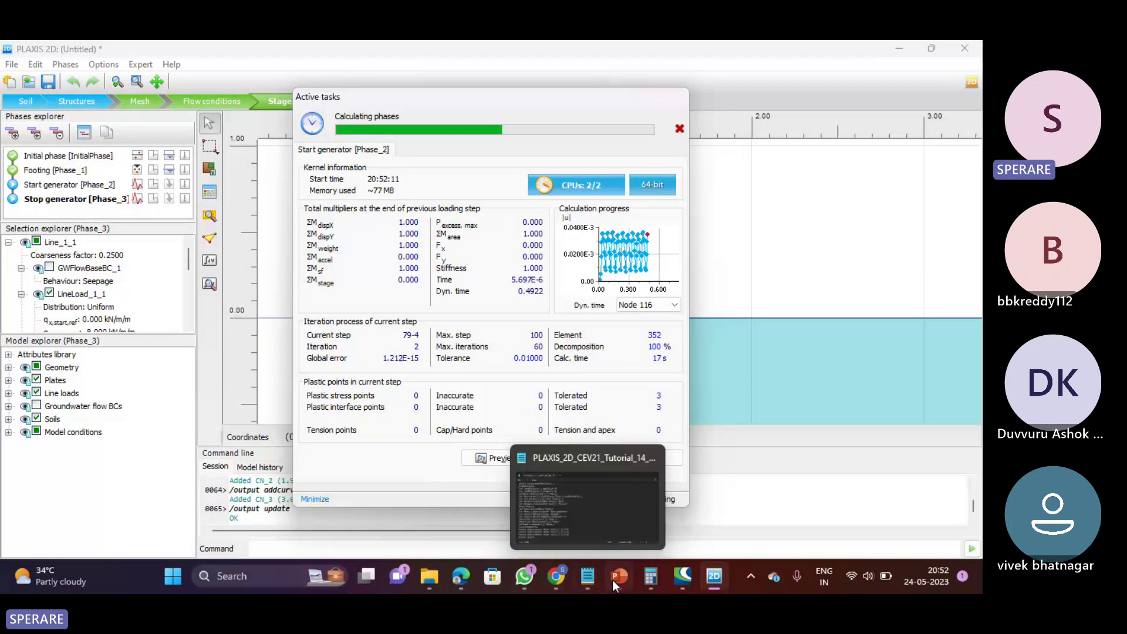
mouse_move(464, 578)
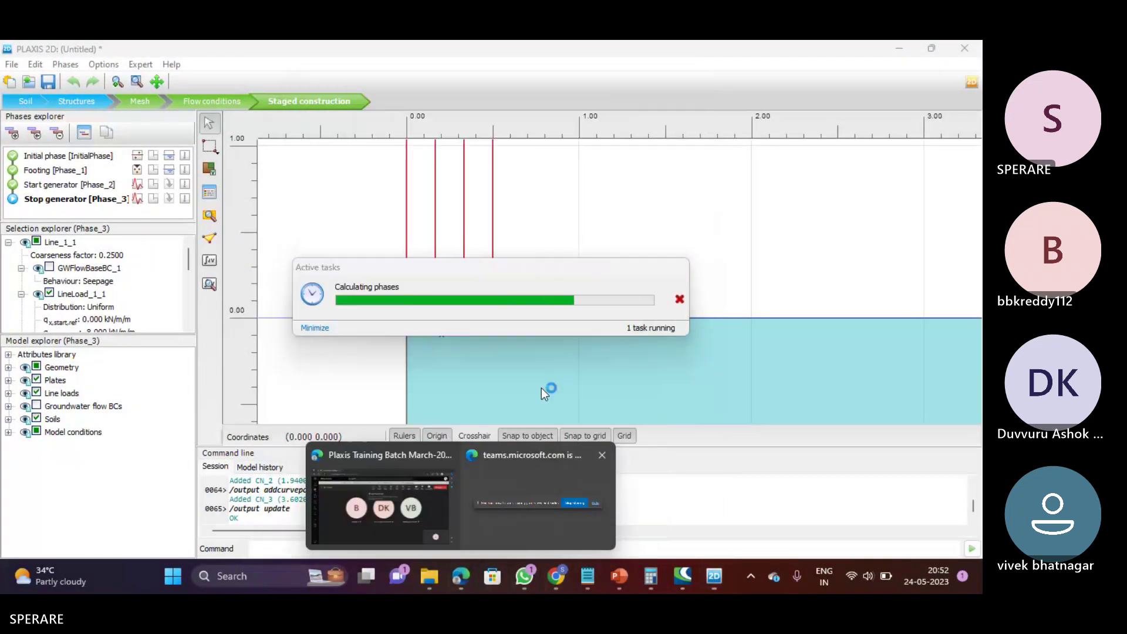
click(403, 513)
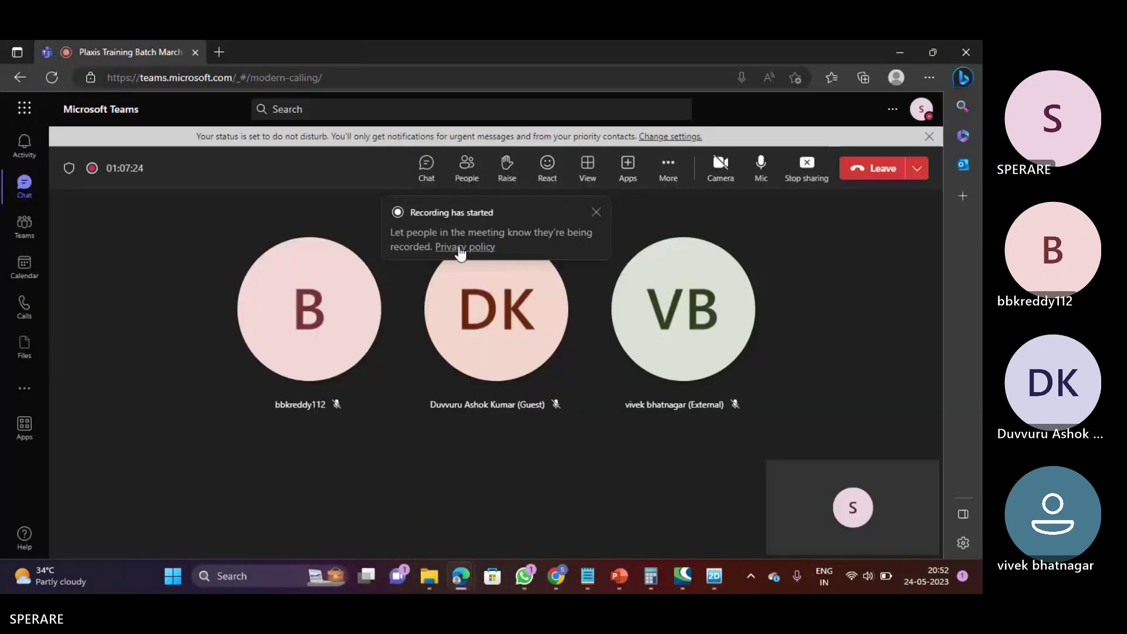
click(893, 51)
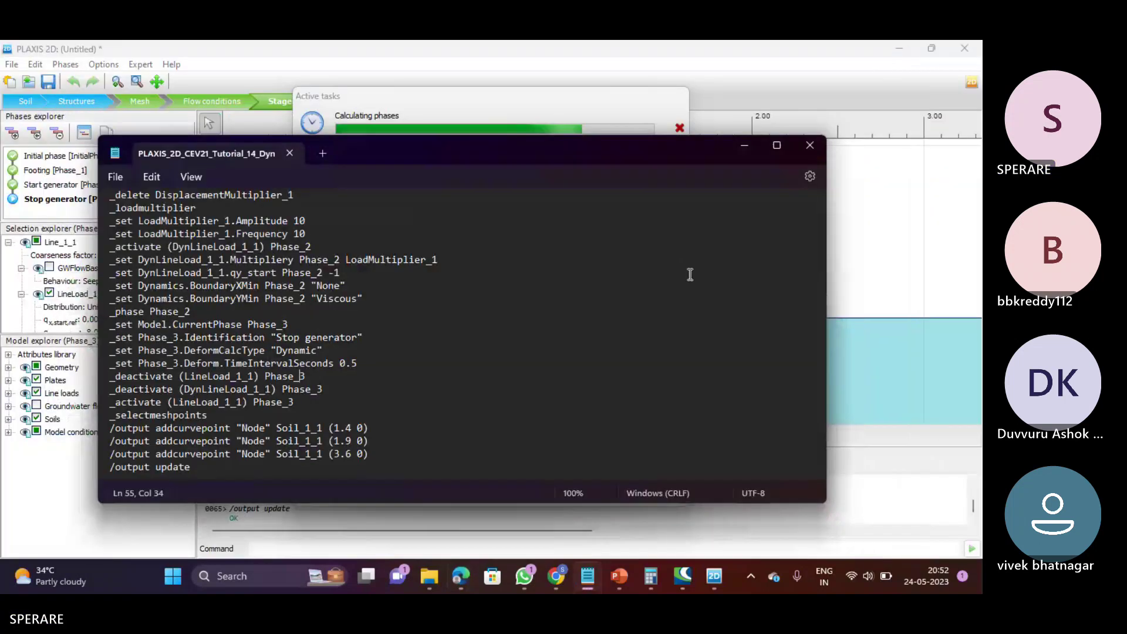
click(742, 145)
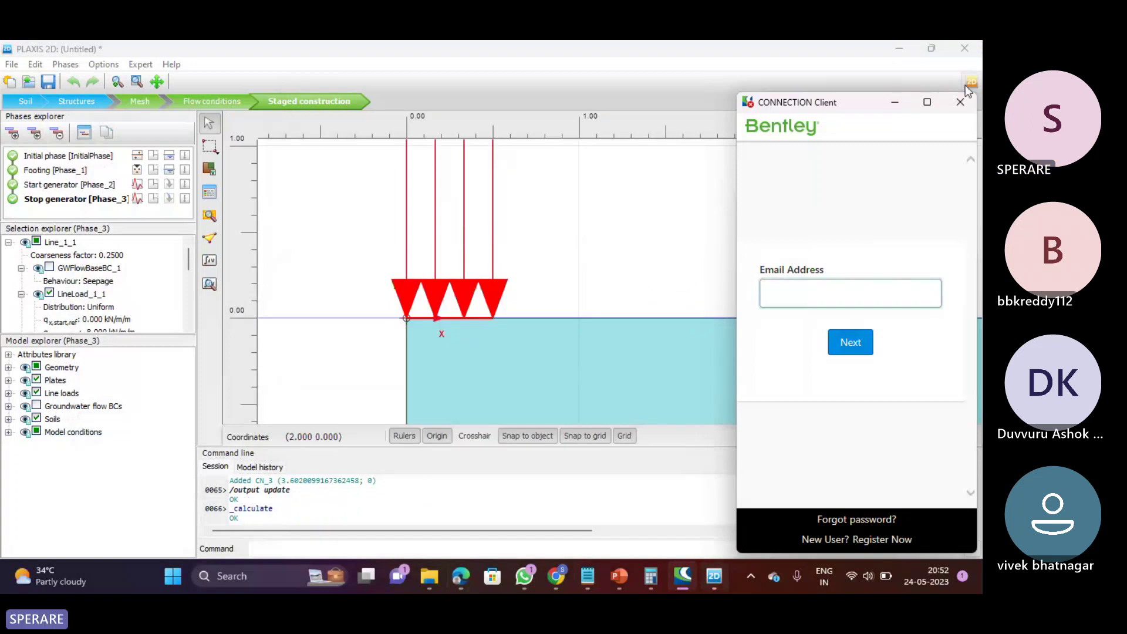
click(960, 103)
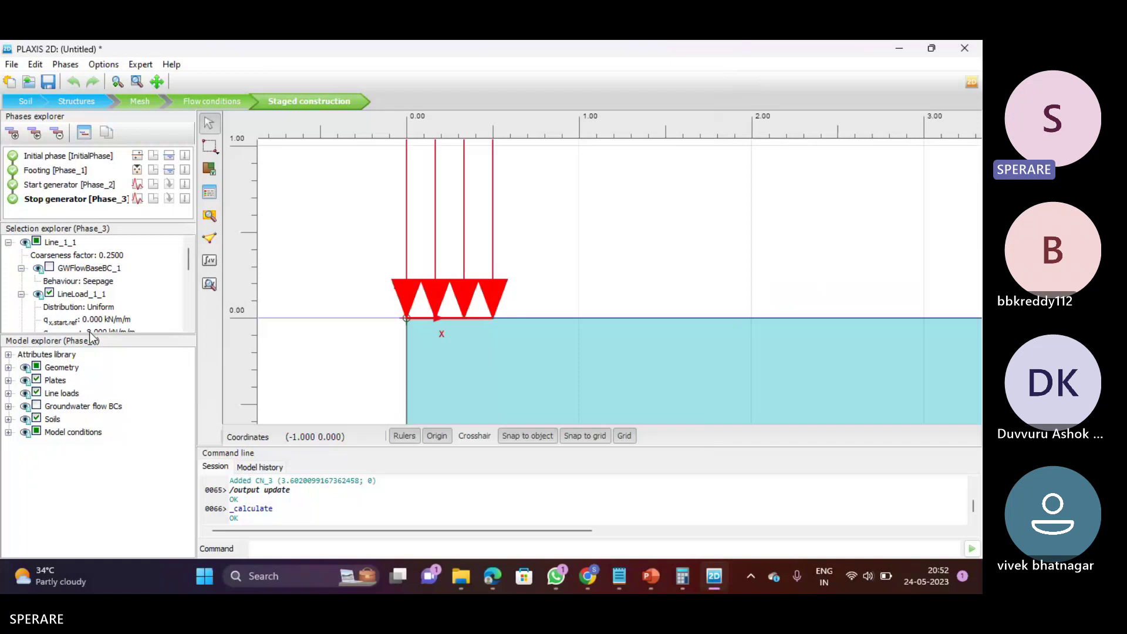
Open LoadMultiplier_1 from the dynamic multipliers and review its signal, amplitude, phase and frequency
click(9, 354)
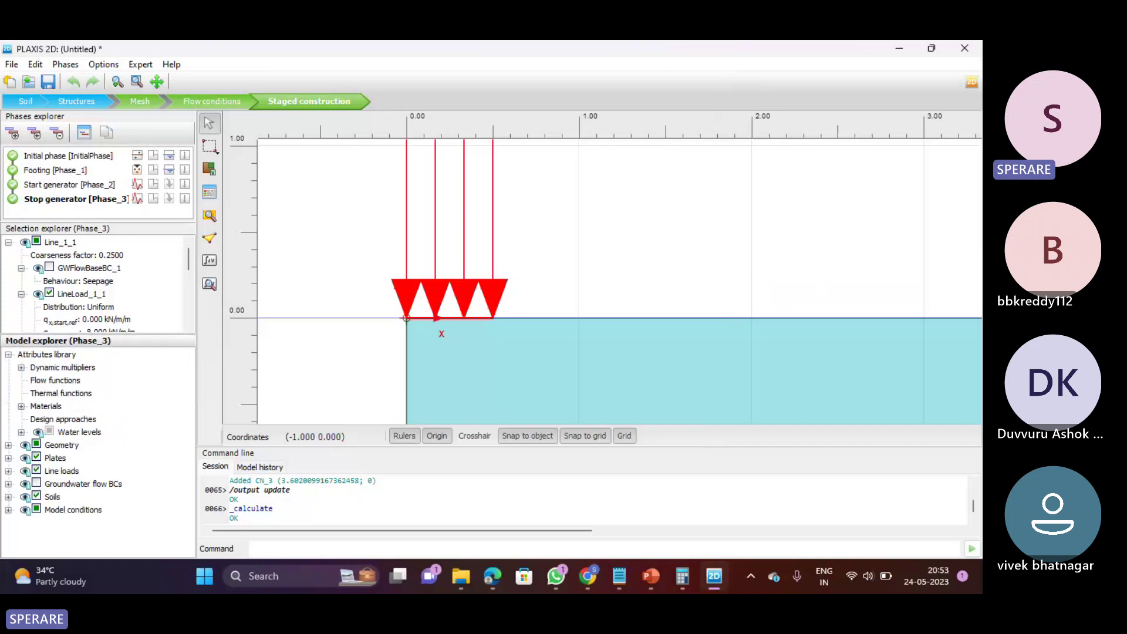
click(21, 367)
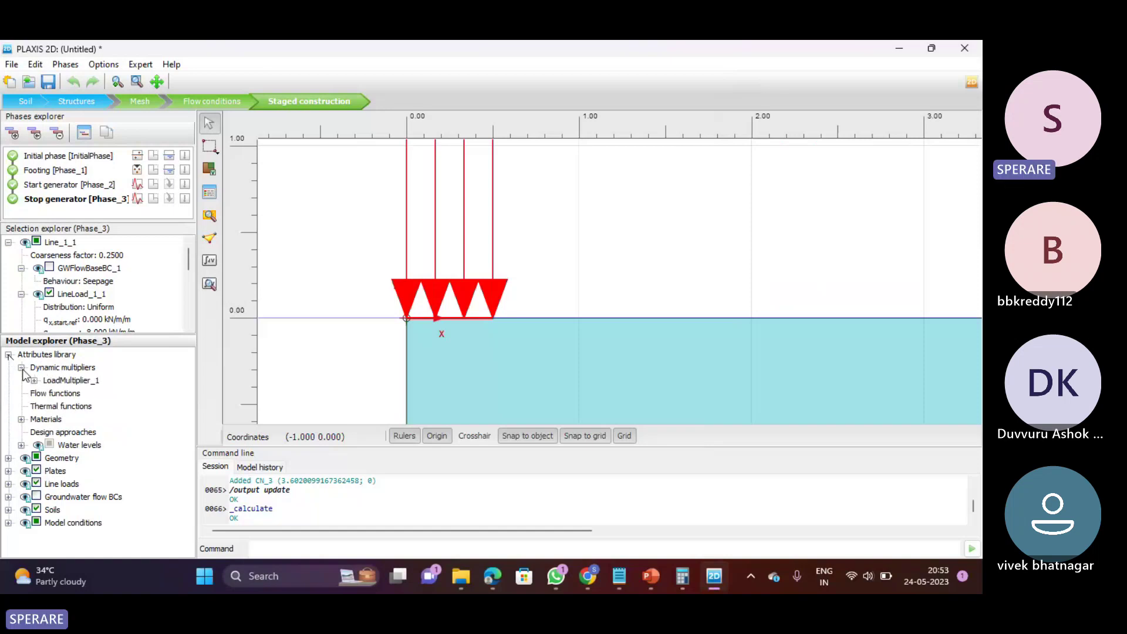
right_click(71, 381)
click(99, 410)
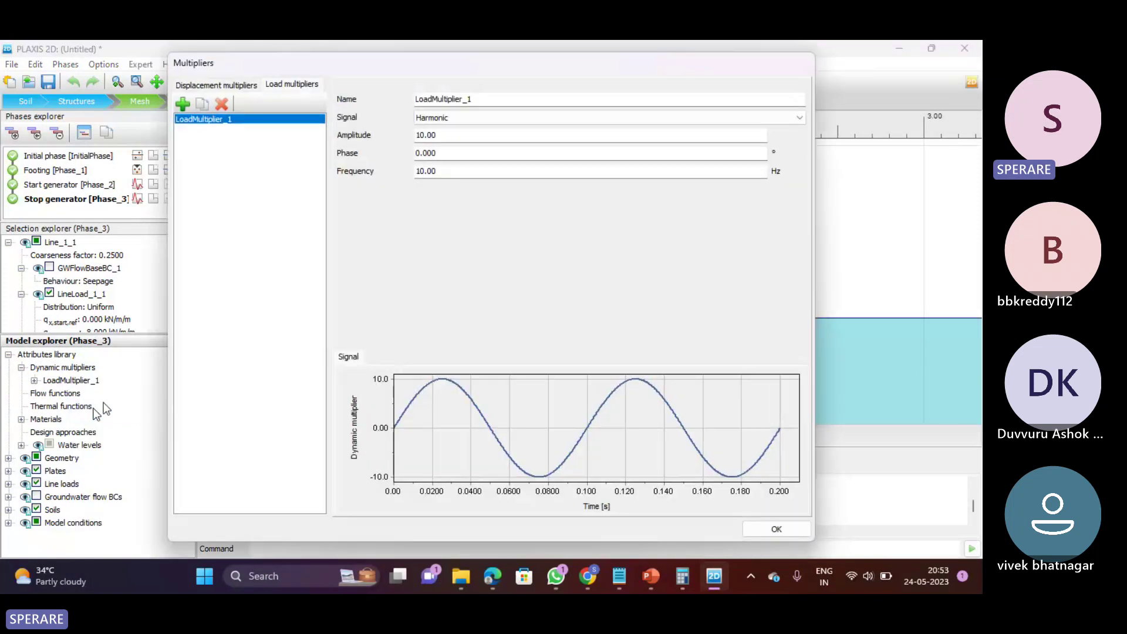
click(402, 136)
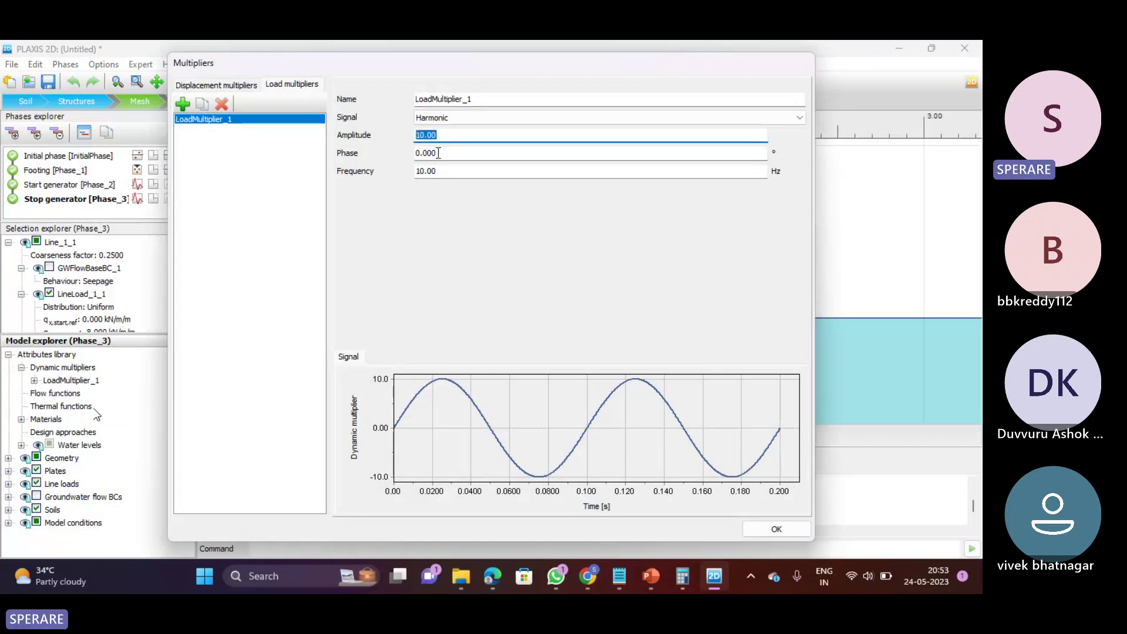
click(396, 175)
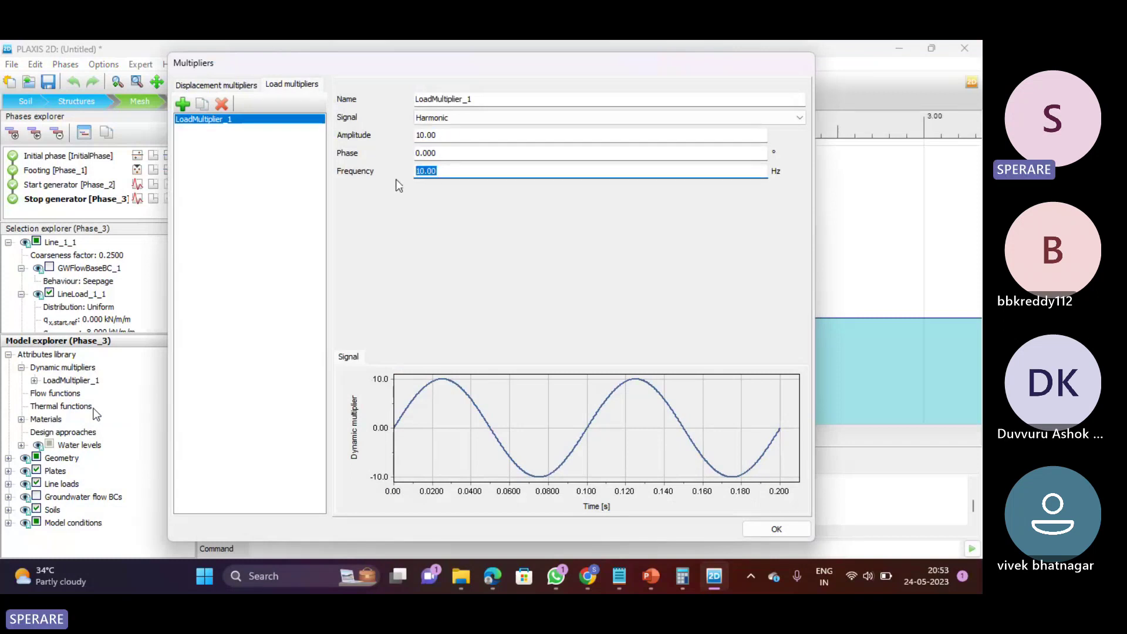
click(389, 156)
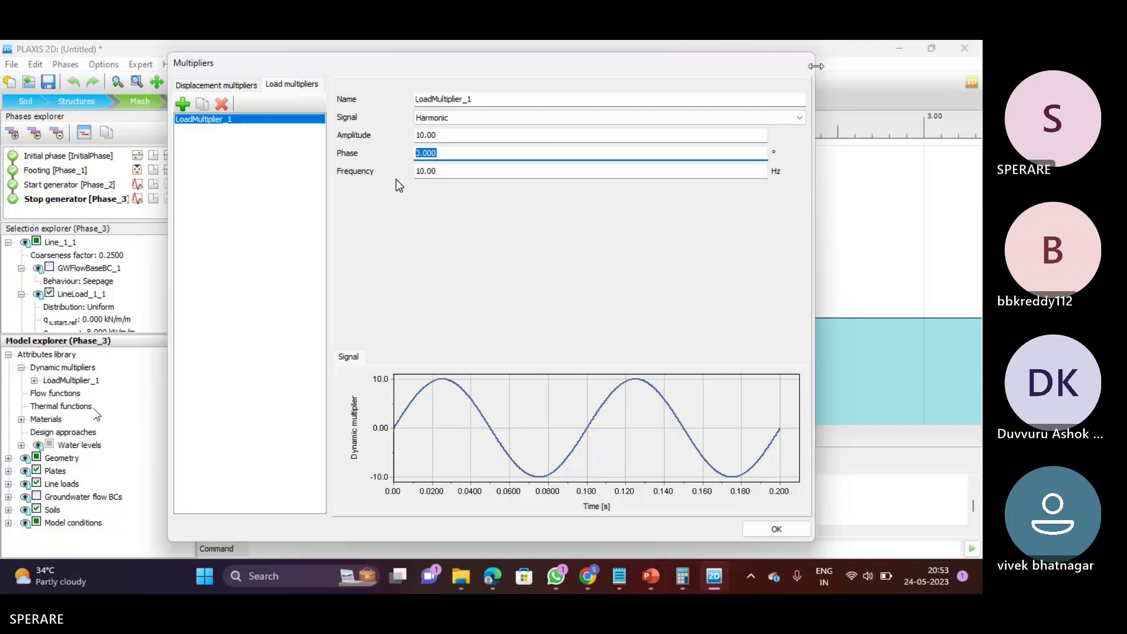
click(774, 528)
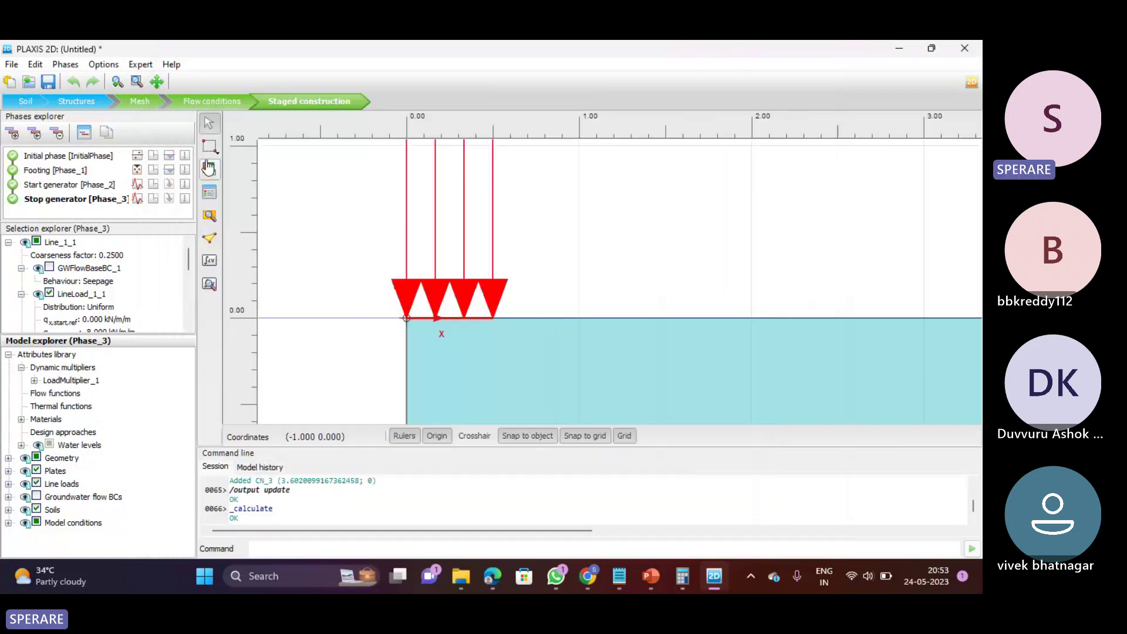
Switch to the Start generator phase and examine the footing line's static load, dynamic load and assigned multipliers
click(62, 184)
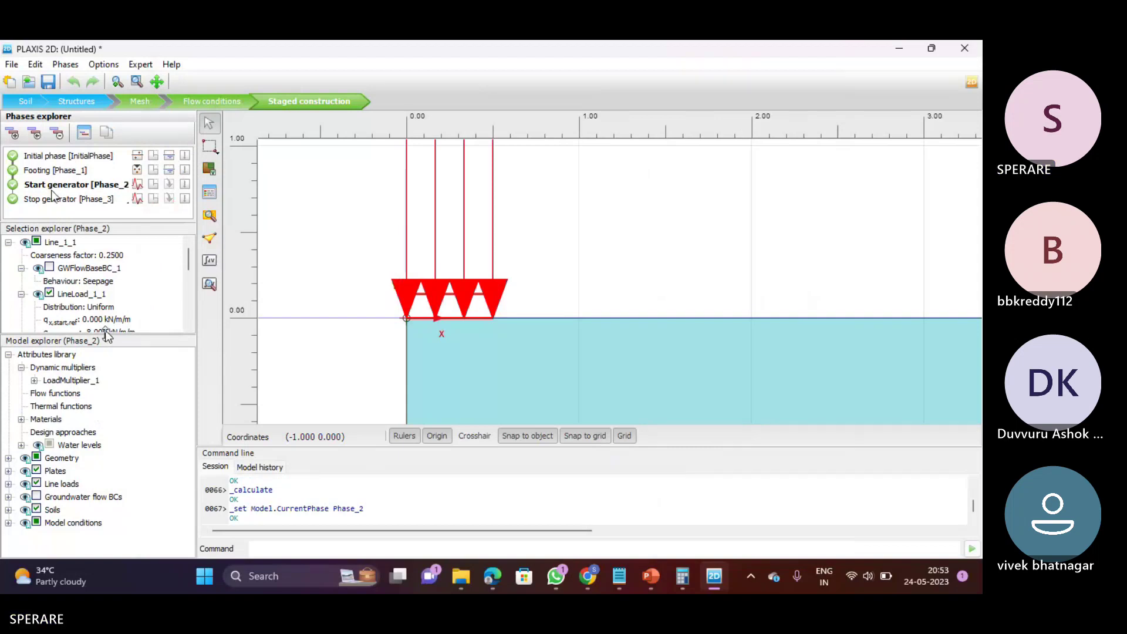
drag(106, 335, 102, 423)
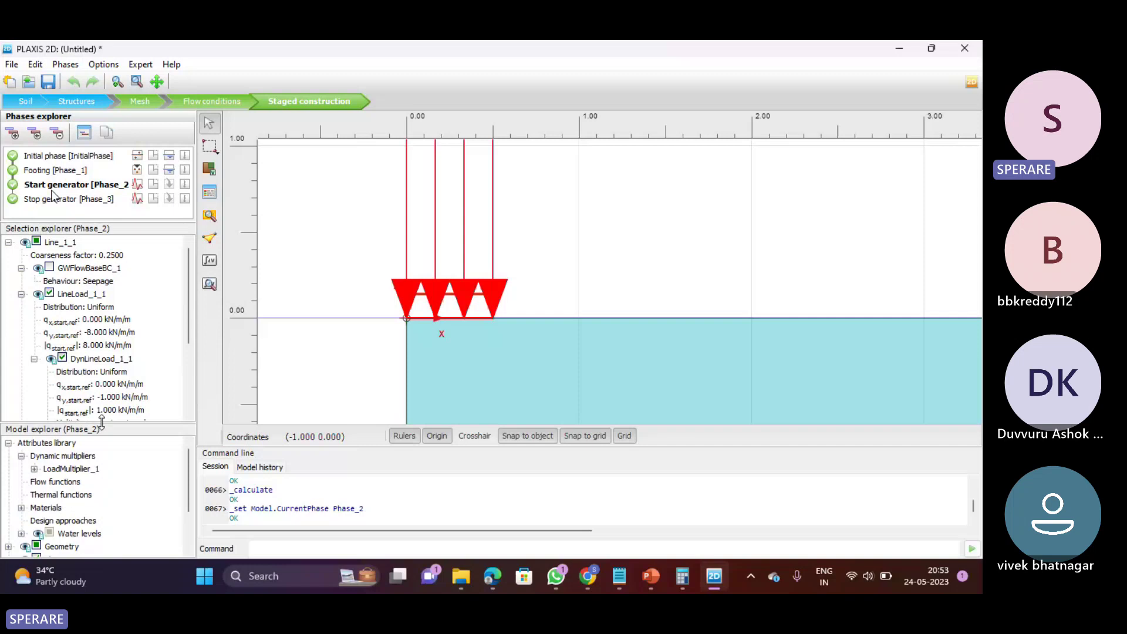
scroll(103, 348, down, 1)
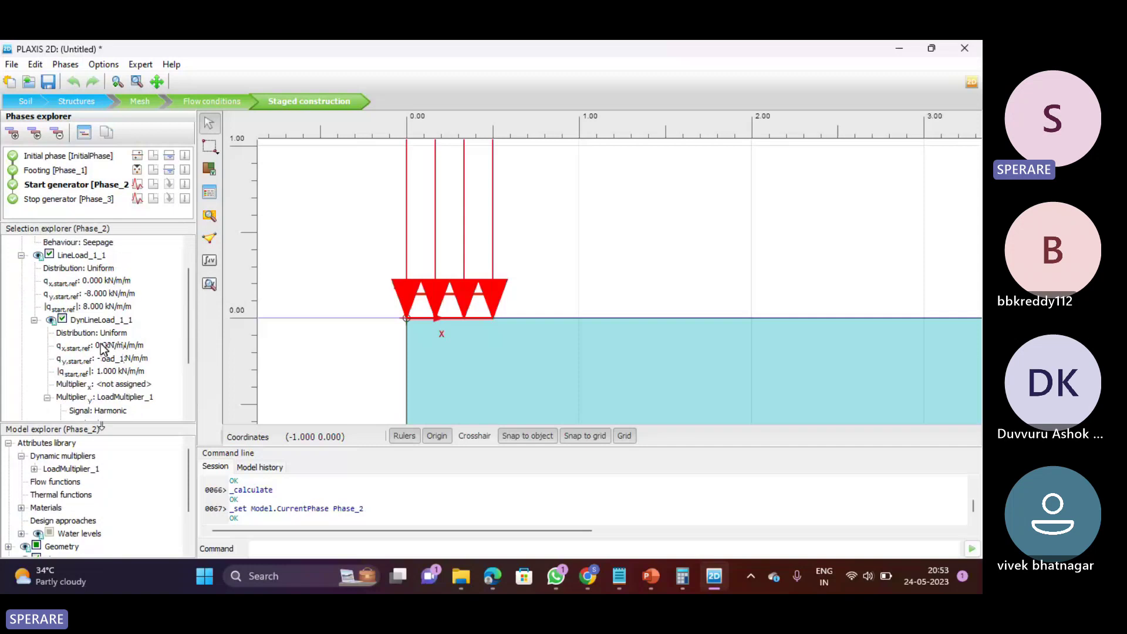
scroll(105, 359, down, 1)
scroll(104, 355, down, 1)
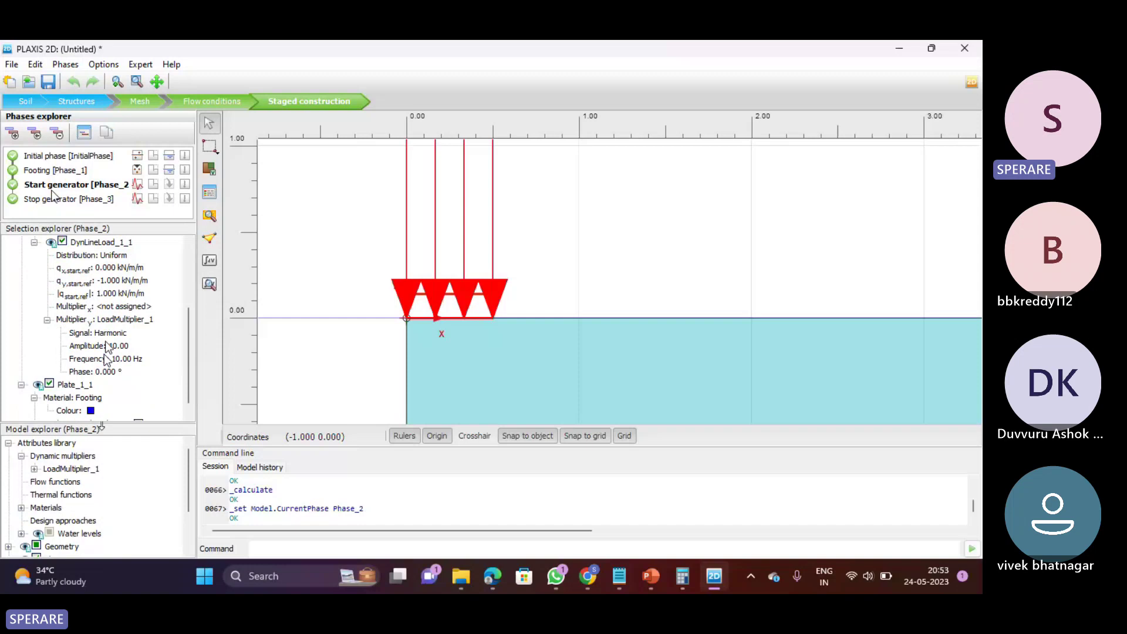
scroll(103, 334, up, 2)
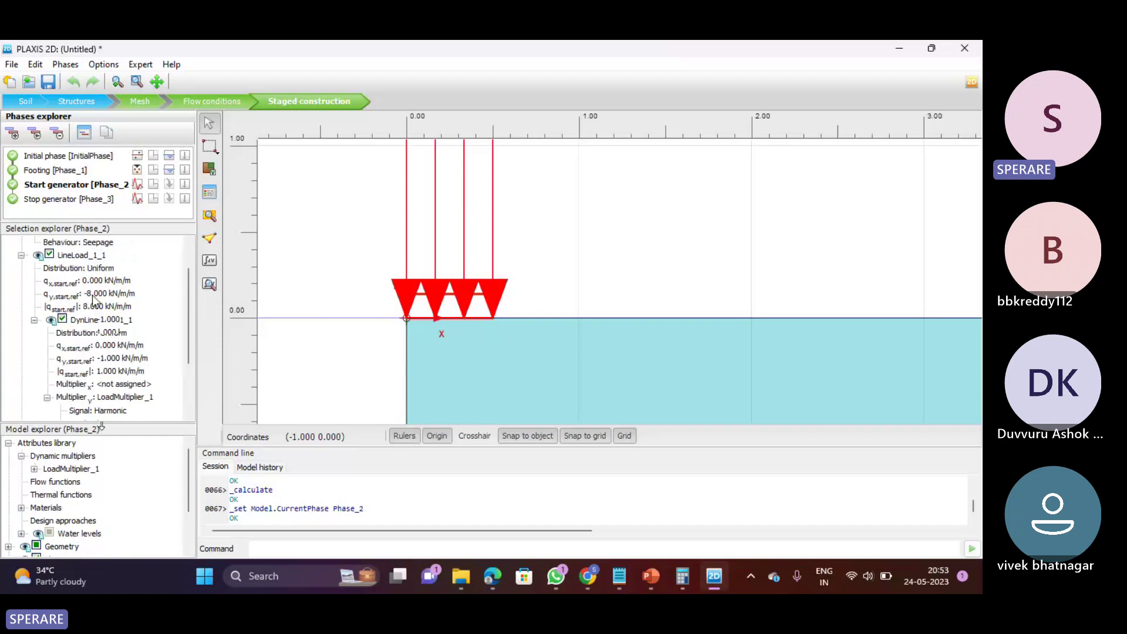
scroll(101, 411, down, 2)
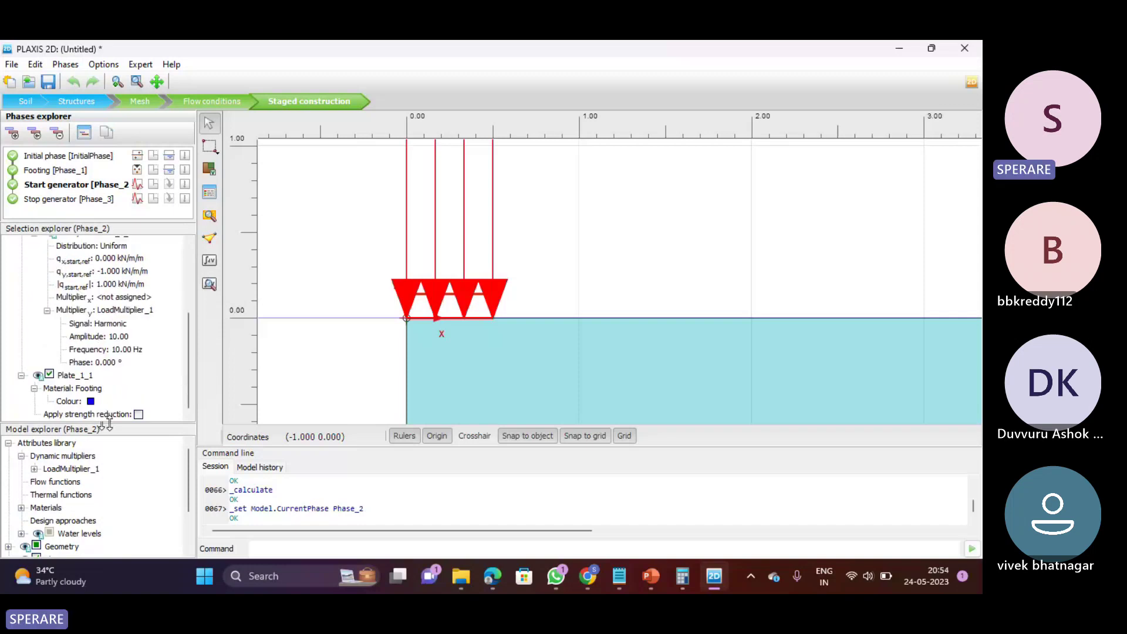
Examine the Dynamics boundary conditions of the Start generator phase against the model's edges
drag(109, 422, 112, 291)
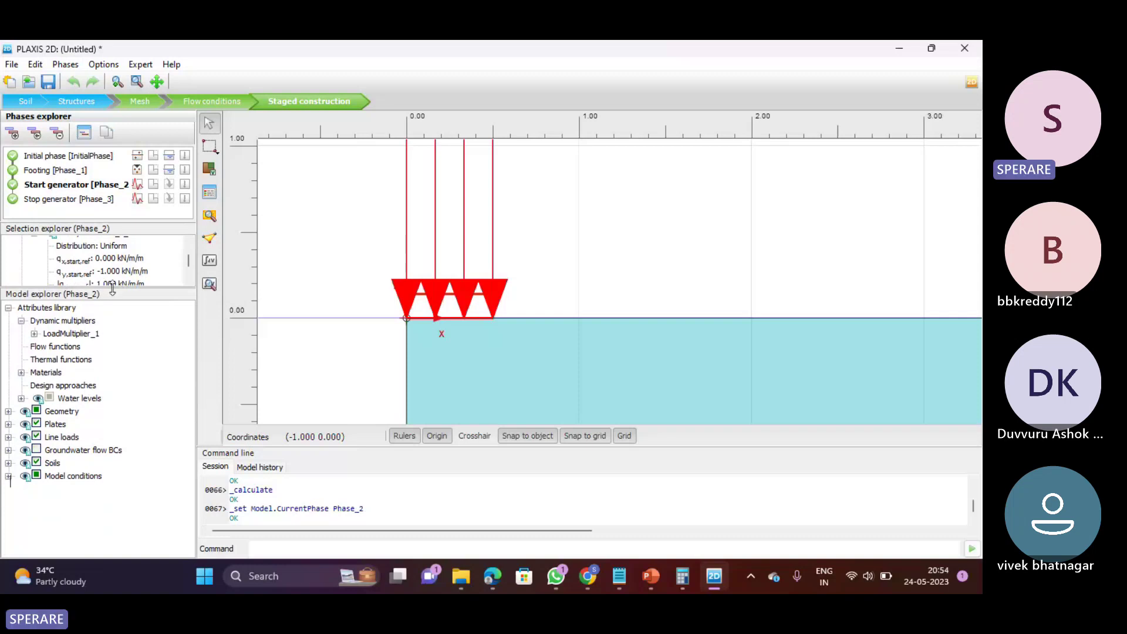
click(8, 411)
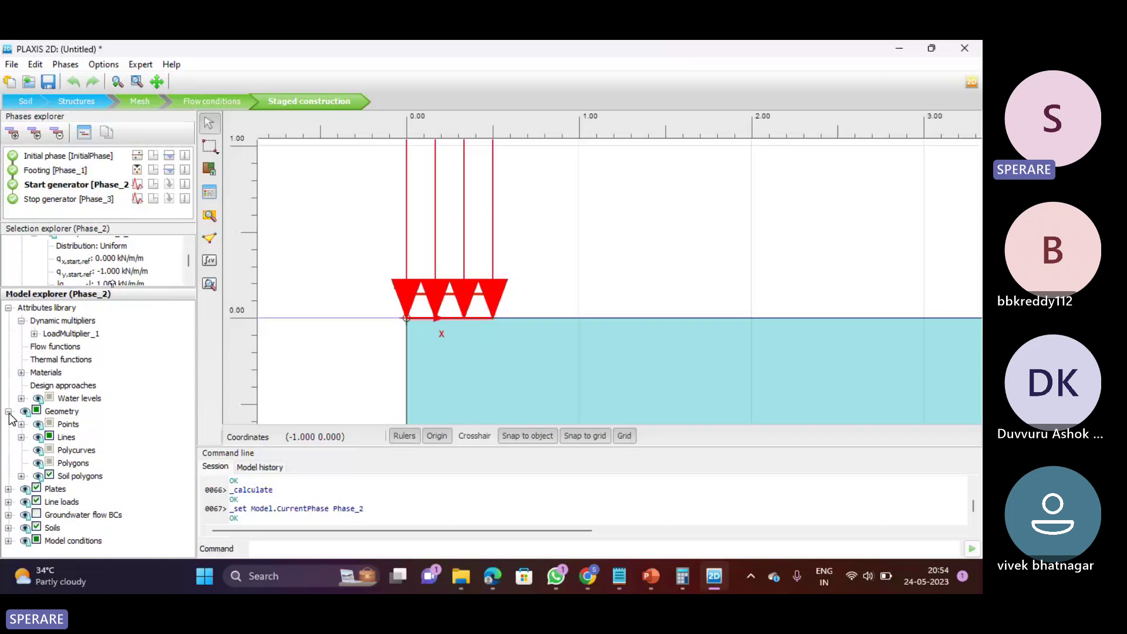
click(8, 411)
click(8, 476)
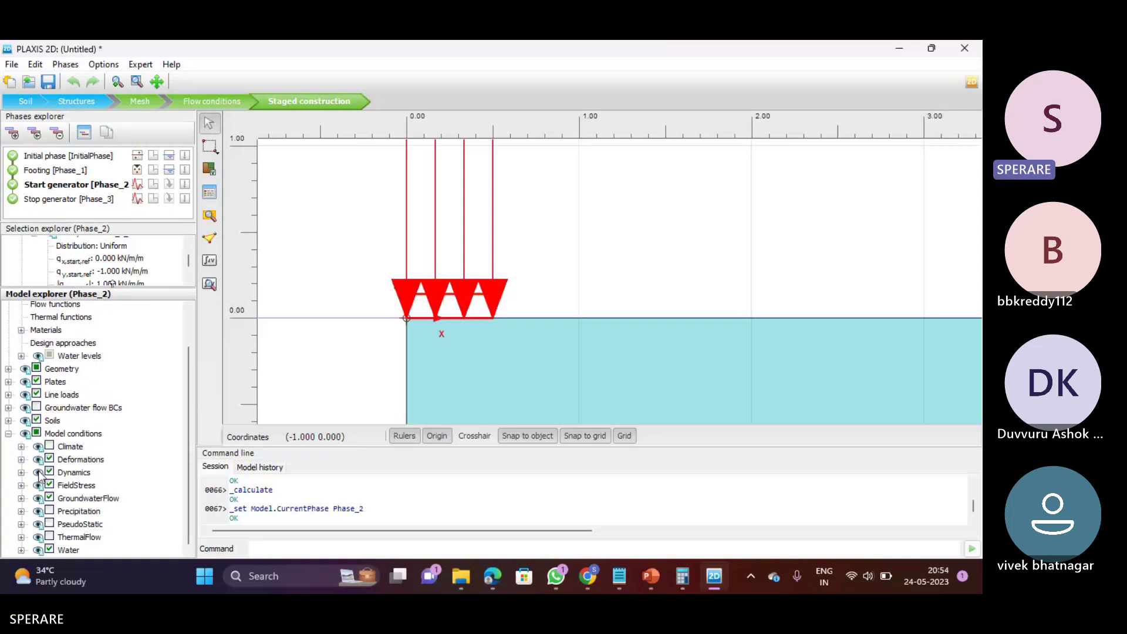
click(22, 473)
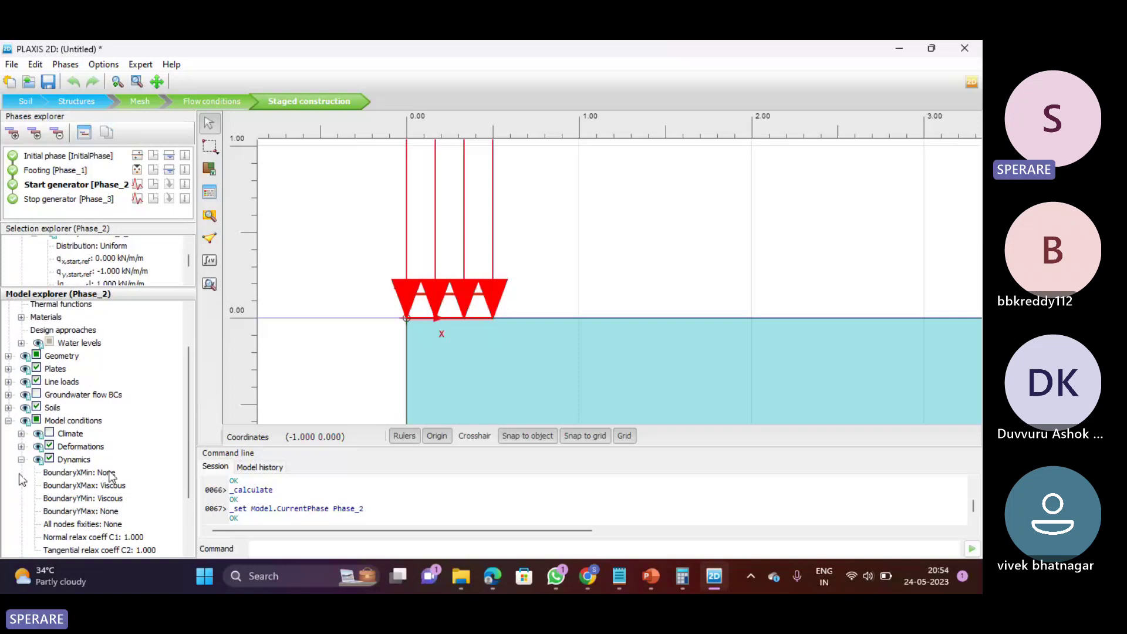
scroll(585, 213, down, 5)
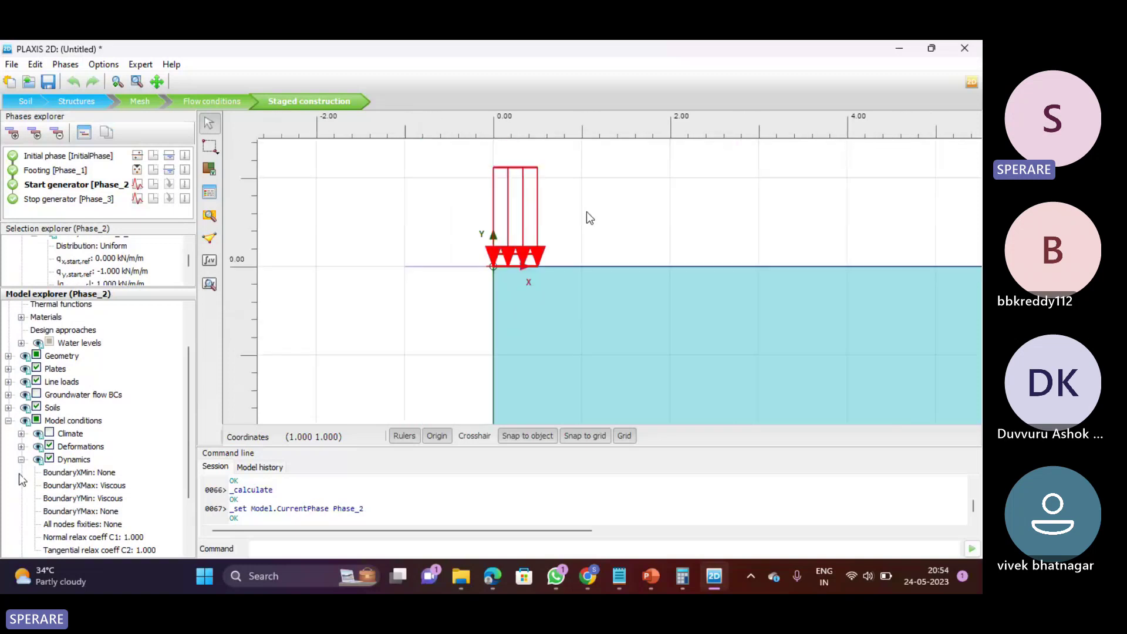
scroll(590, 219, down, 2)
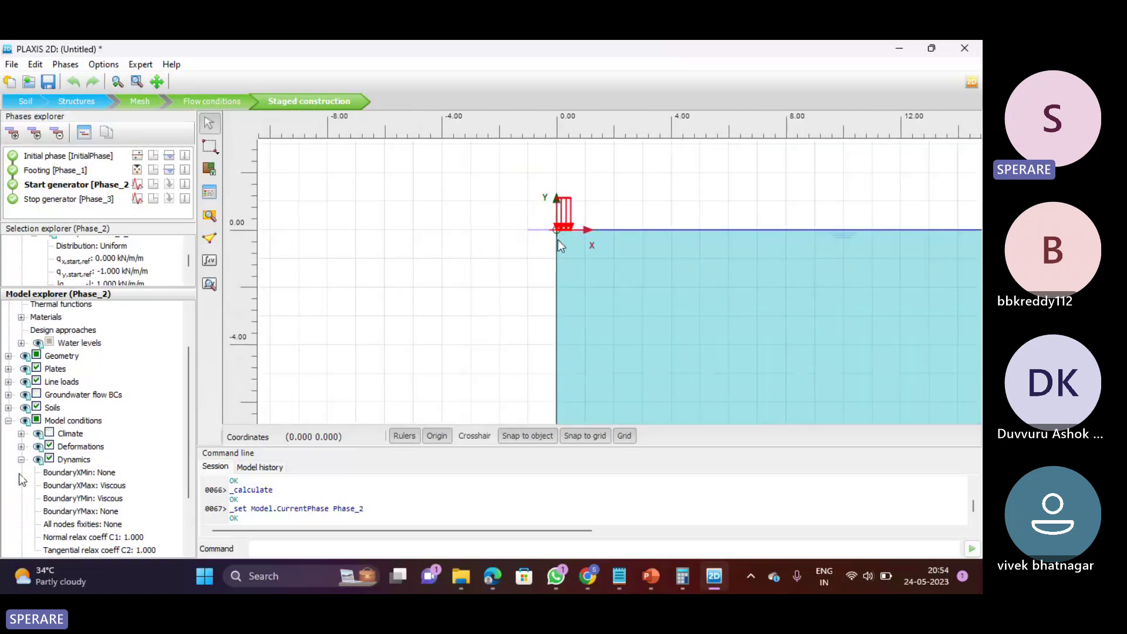
scroll(557, 240, up, 3)
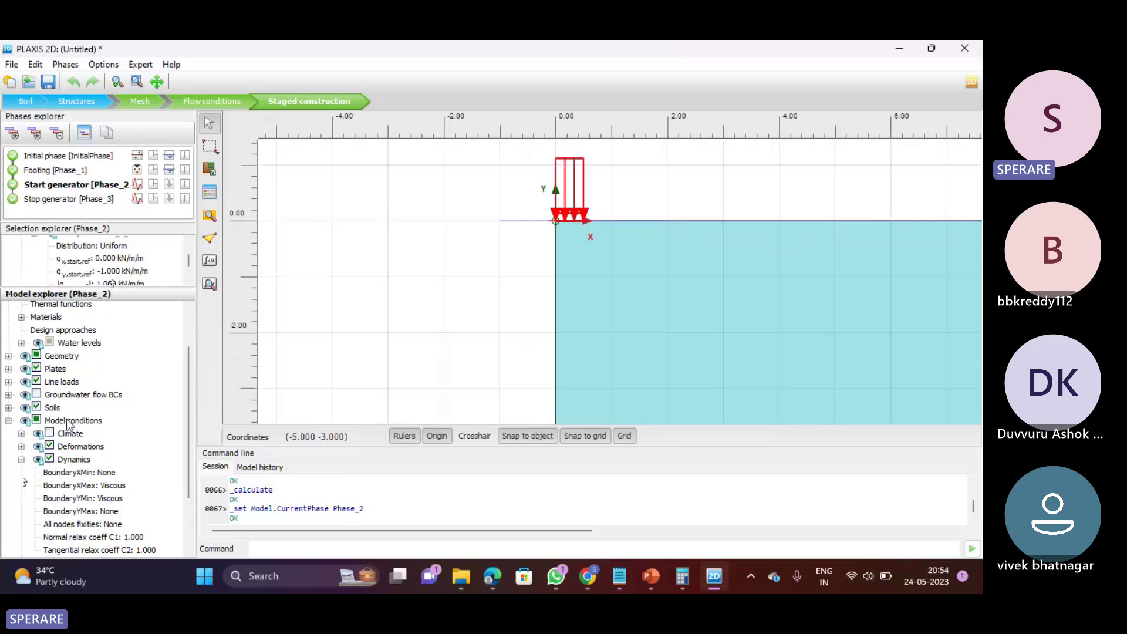
scroll(85, 422, down, 1)
scroll(86, 423, up, 3)
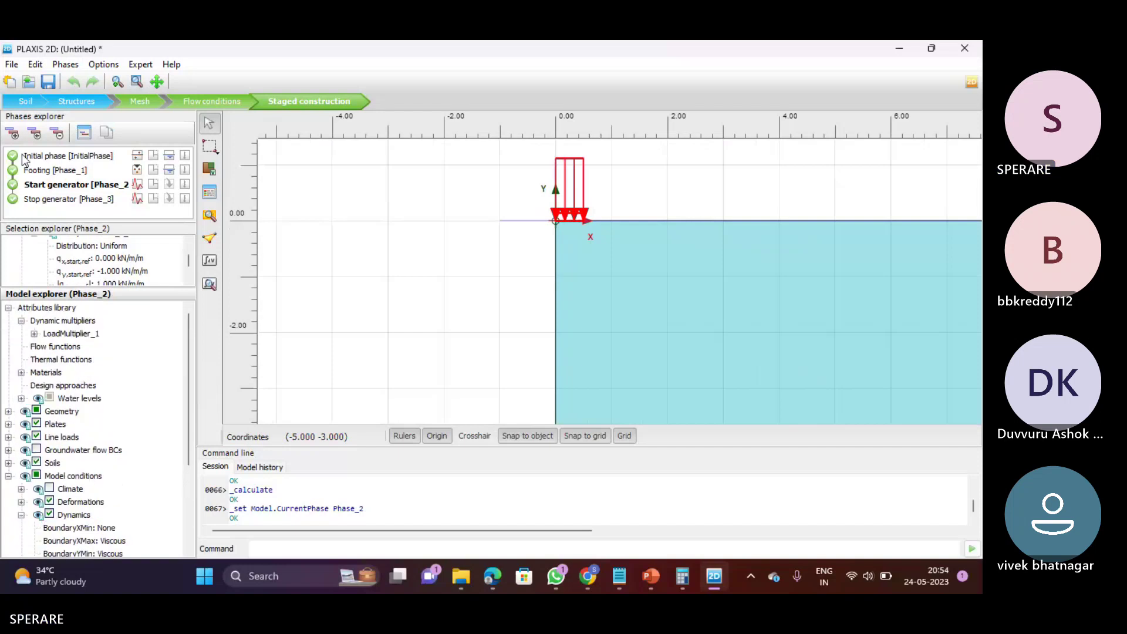
Start a new project without saving the current one and set its contour's maximum x to 100 m
click(11, 82)
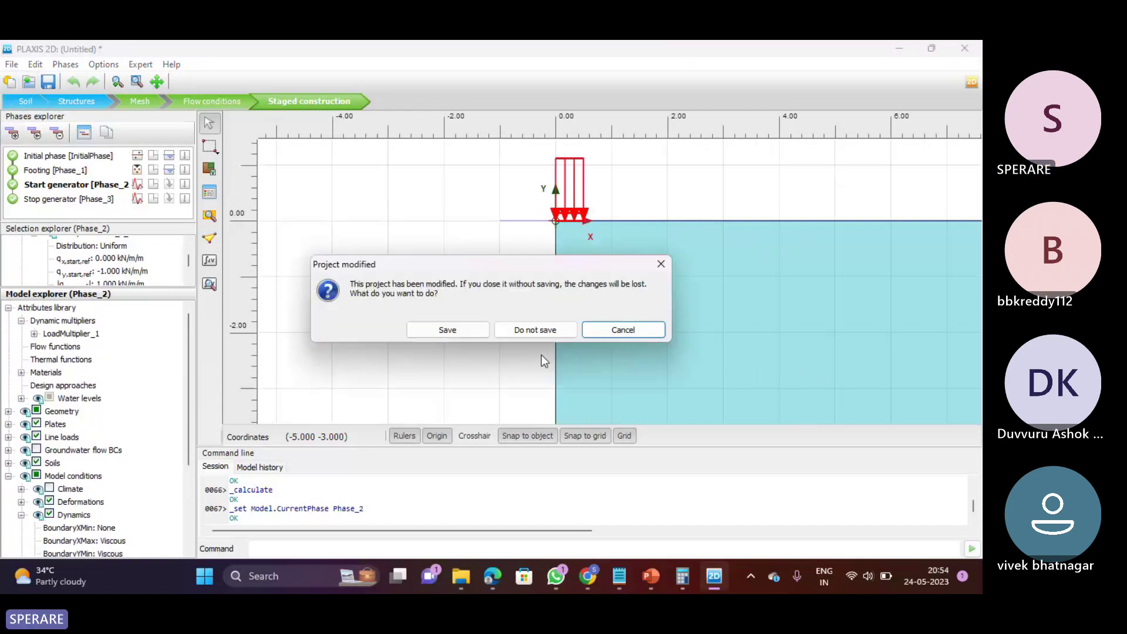
click(540, 327)
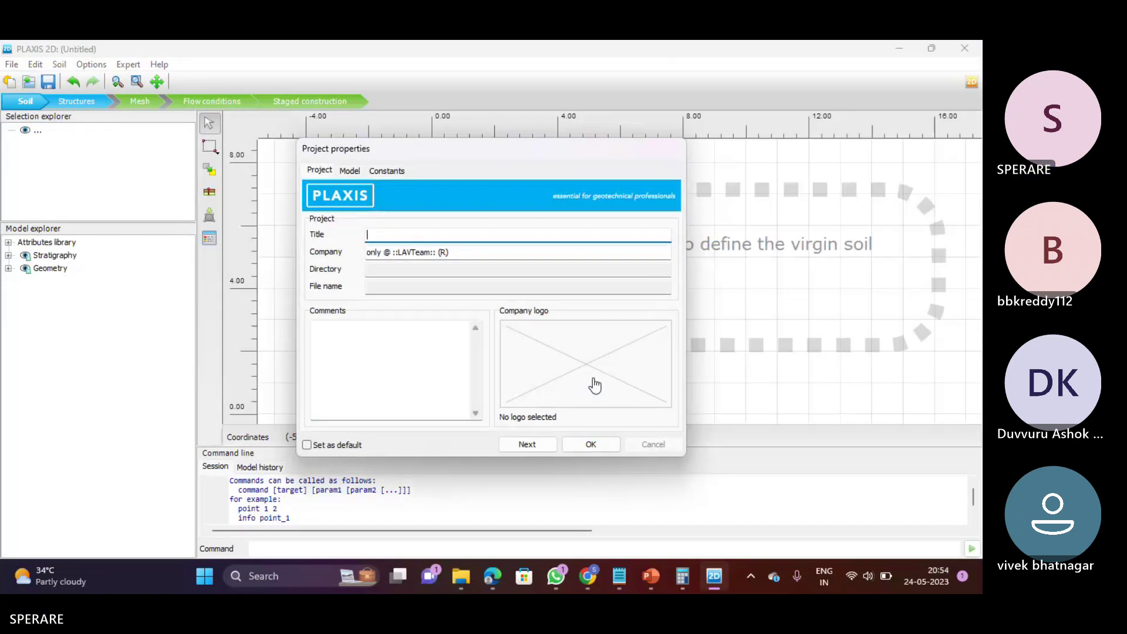
click(365, 171)
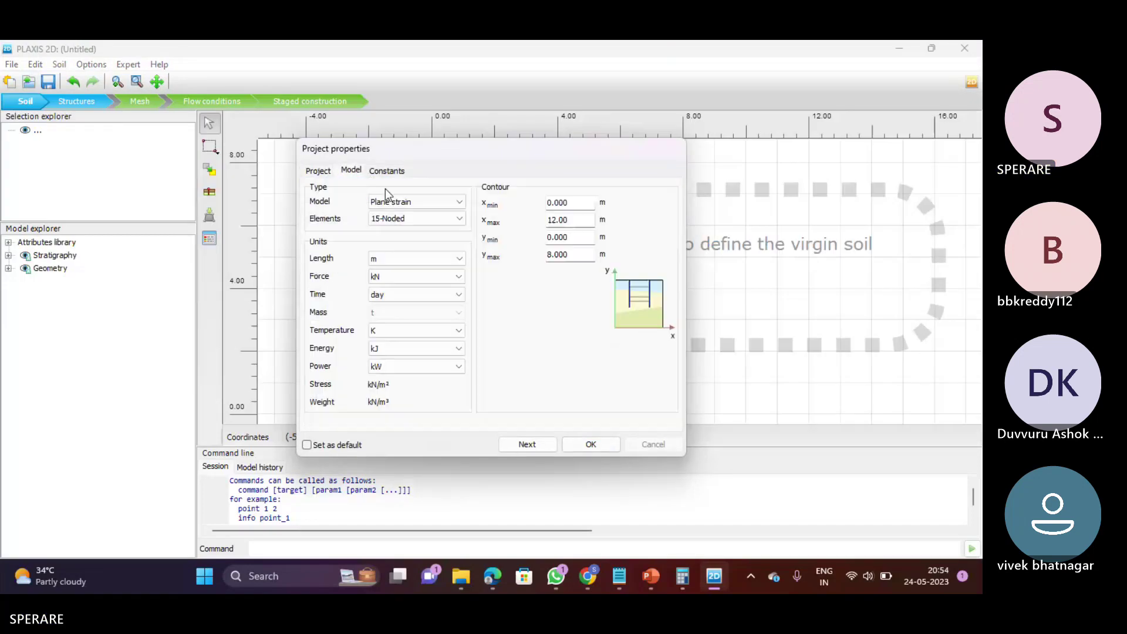
click(574, 220)
text(100)
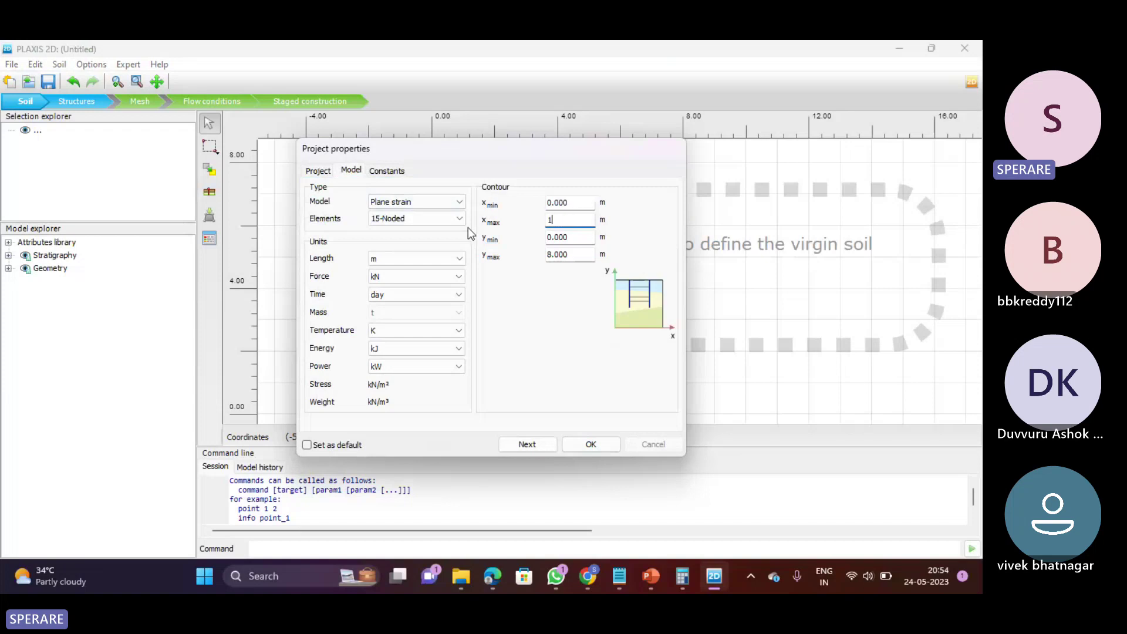
click(589, 443)
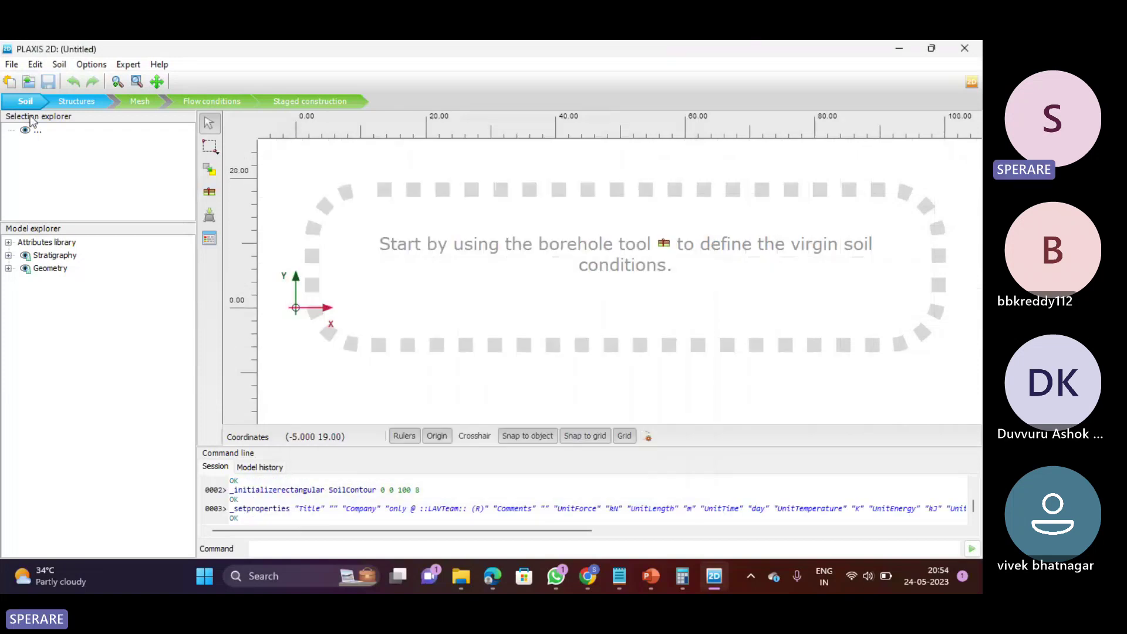
Create a borehole at x = 0 and add one soil layer with its bottom at -10 m
click(209, 191)
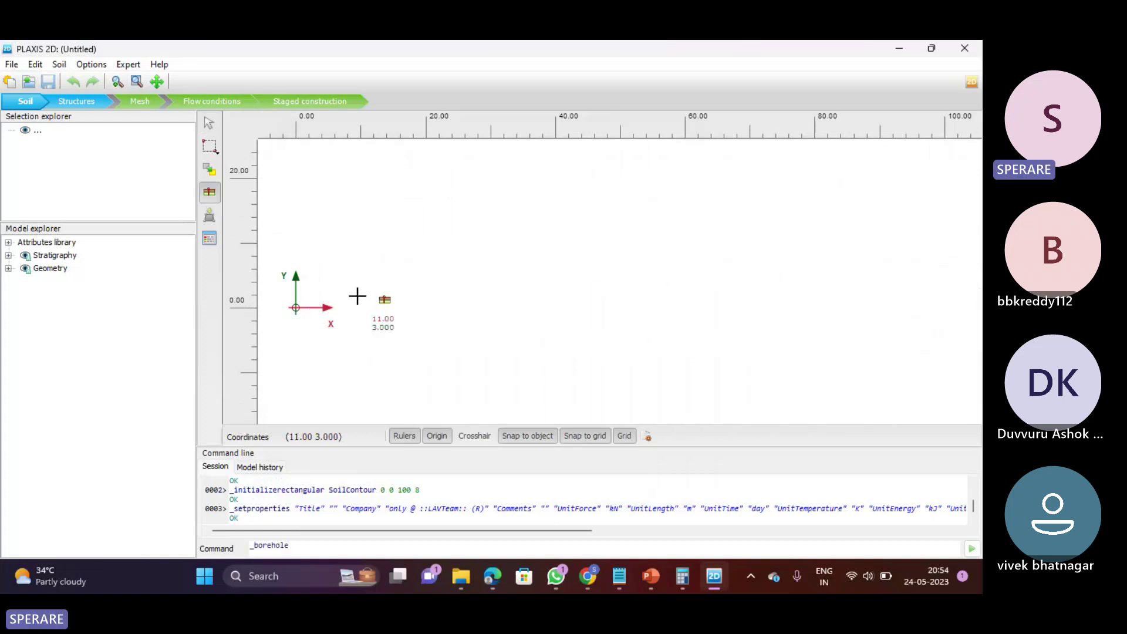
click(293, 304)
click(339, 153)
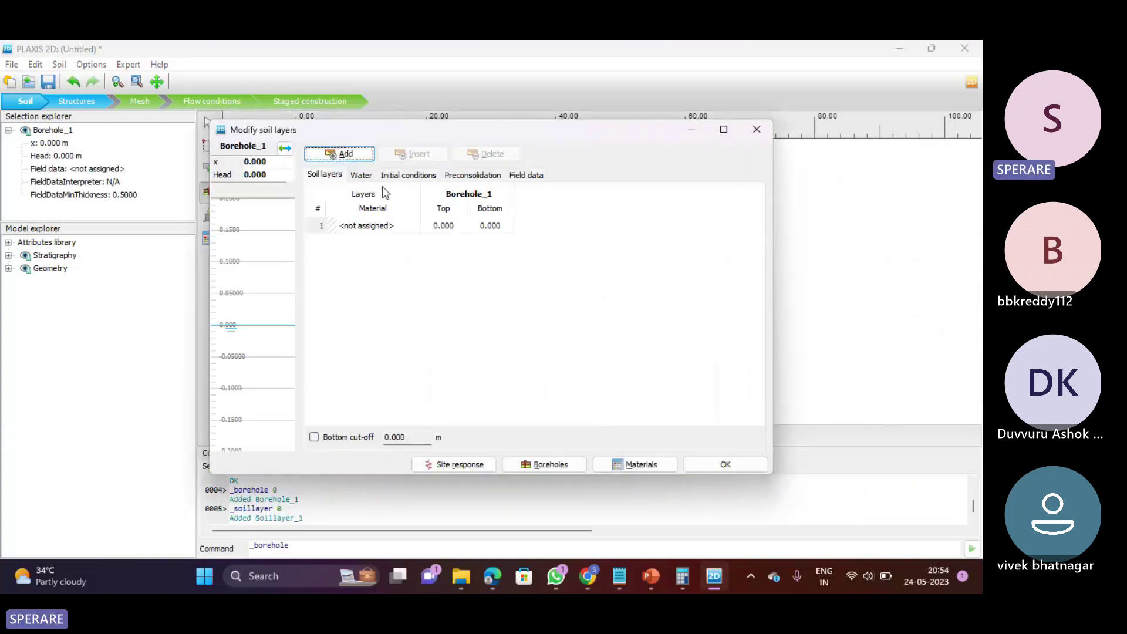
click(489, 225)
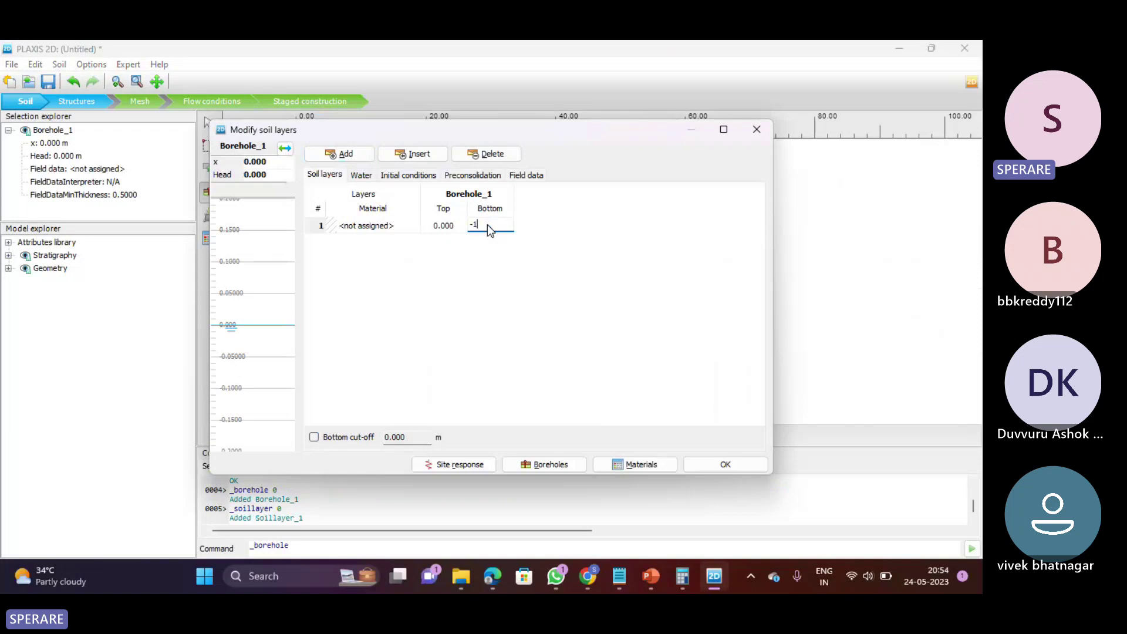
click(446, 280)
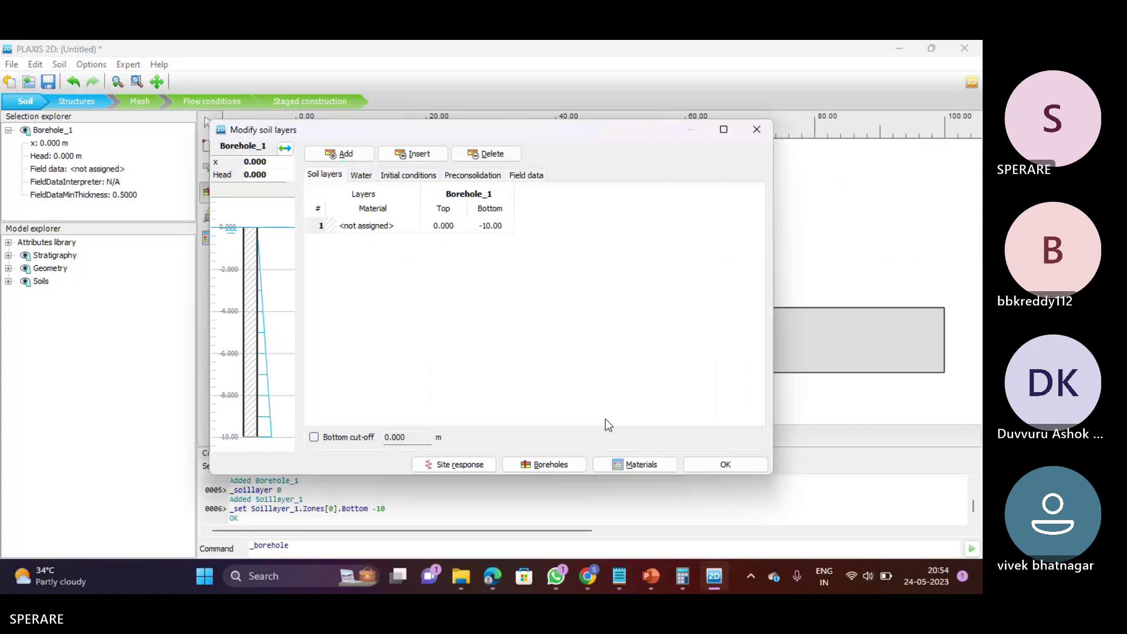
Copy Sand from the global materials into the project and assign it to the borehole's soil layer
click(639, 465)
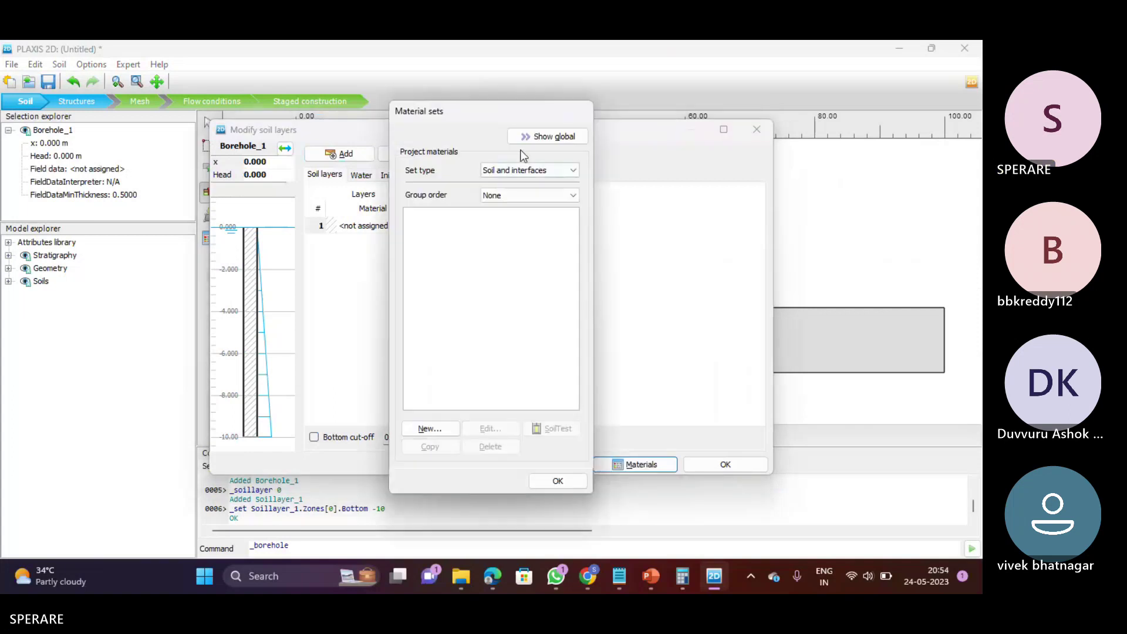
click(533, 137)
click(654, 266)
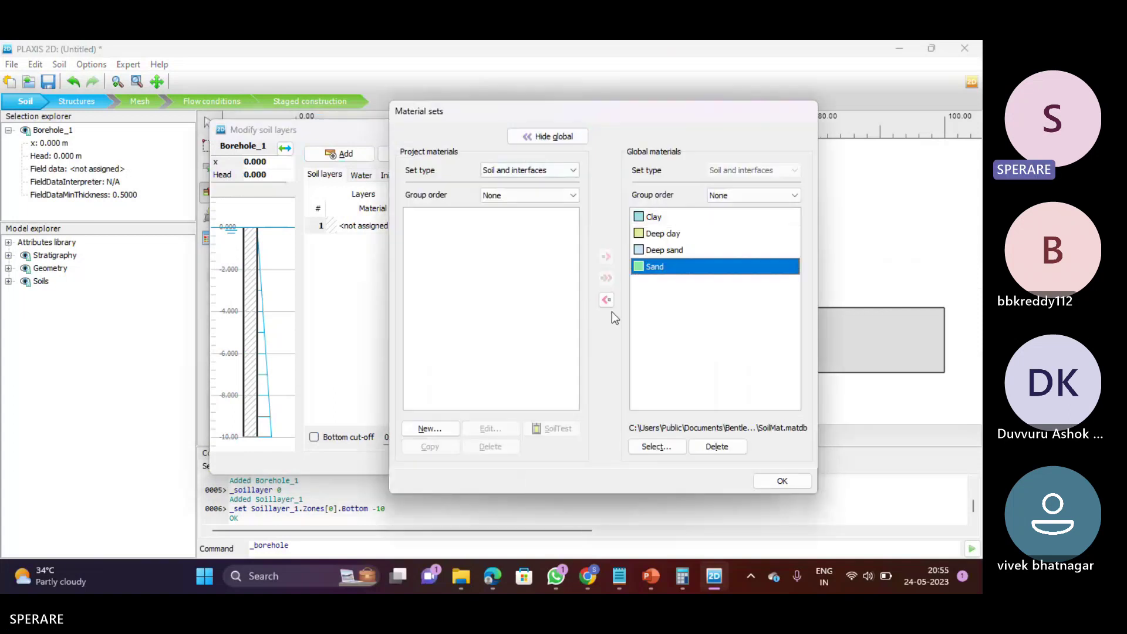
click(606, 300)
click(772, 483)
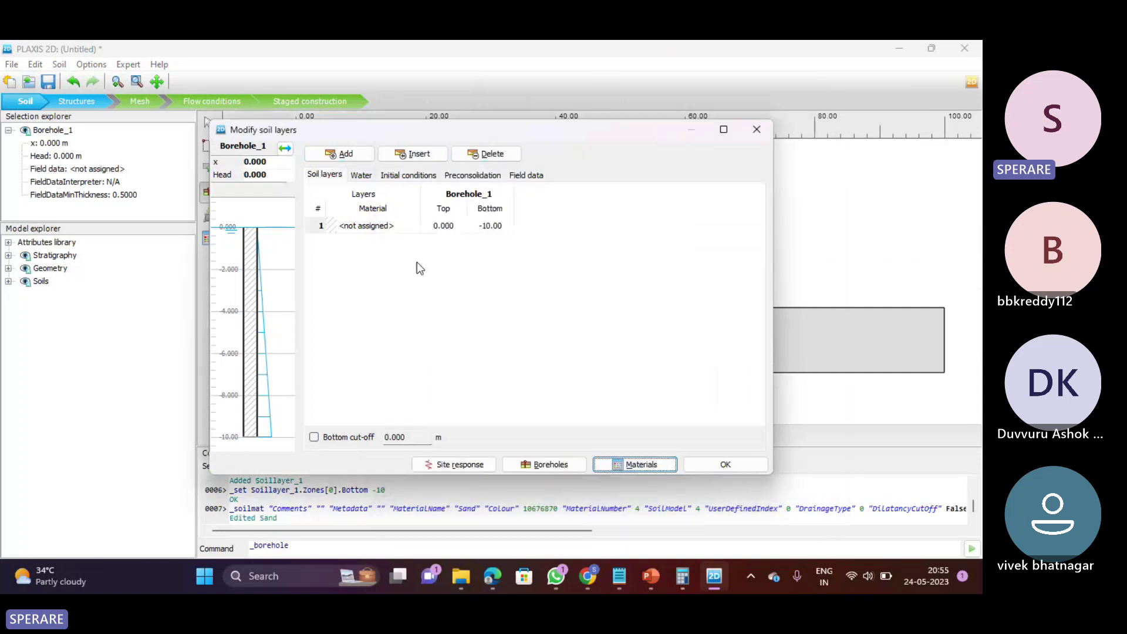
click(350, 225)
click(350, 223)
click(346, 239)
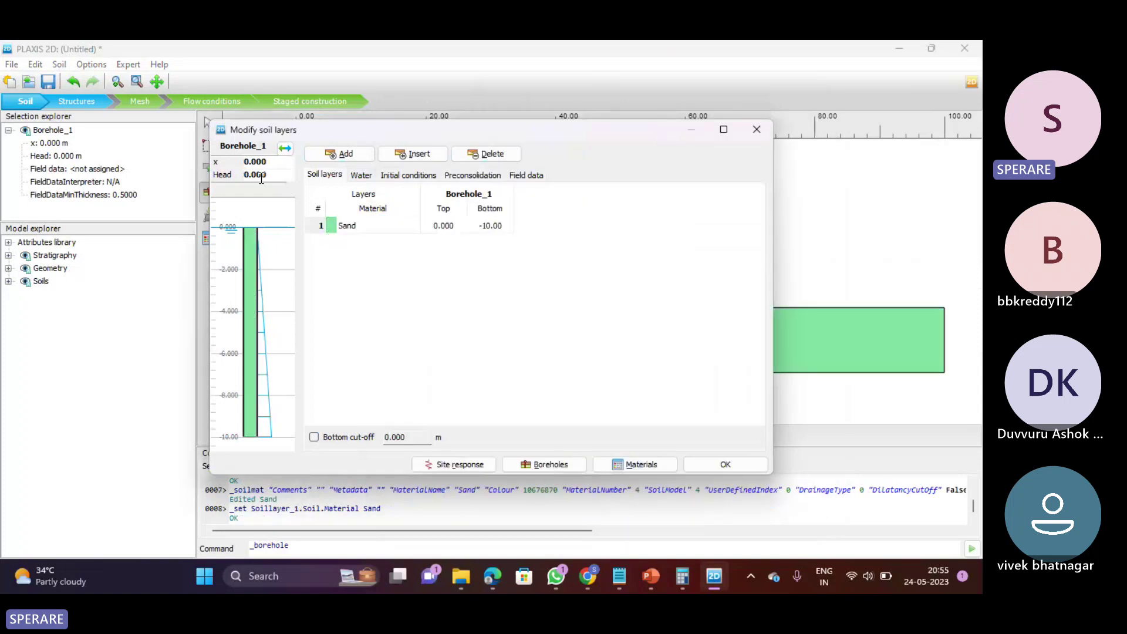
Set the borehole's water head to -5 m and close the soil layer definition
click(225, 182)
text(-5)
click(726, 468)
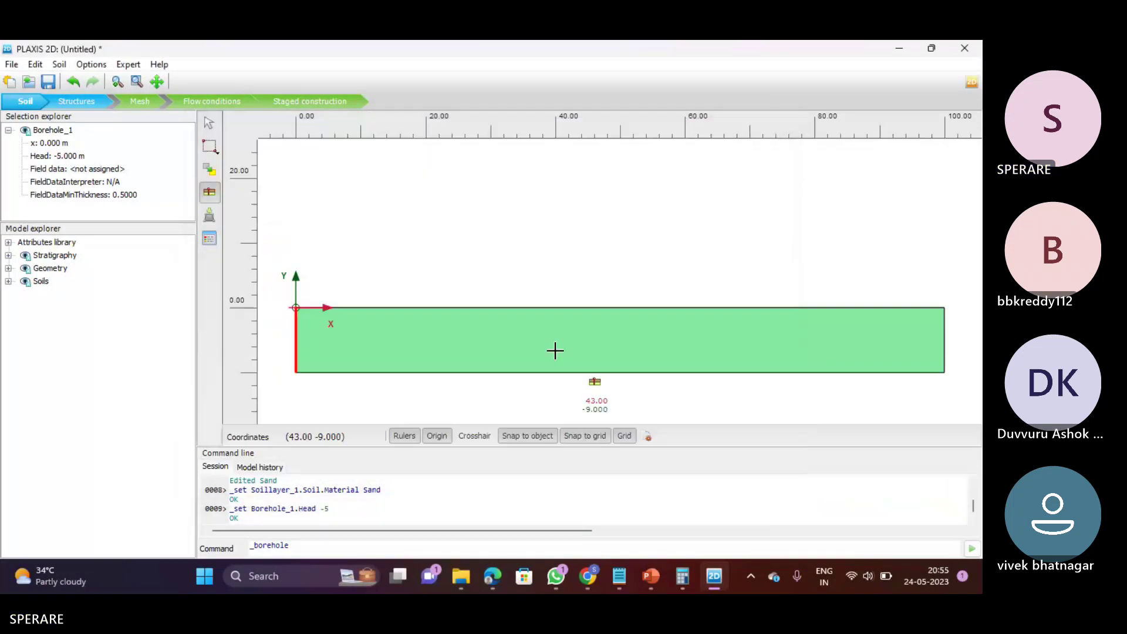
Draw a line load along the ground surface from (38, 0) to (58, 0) in Structures mode
click(140, 106)
click(85, 106)
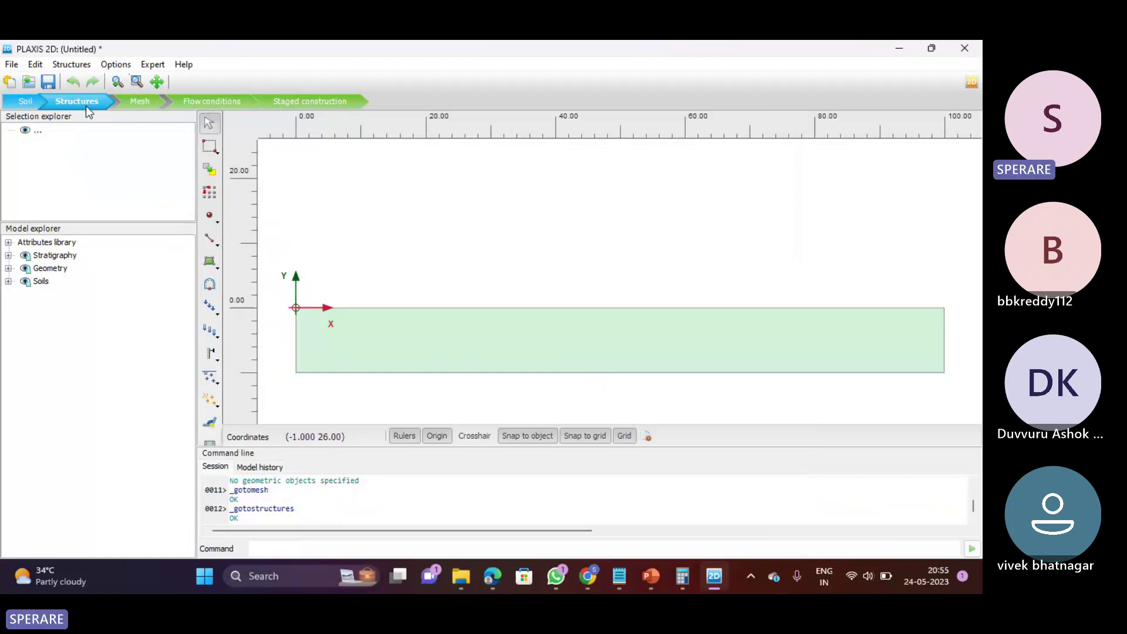
click(211, 245)
click(292, 214)
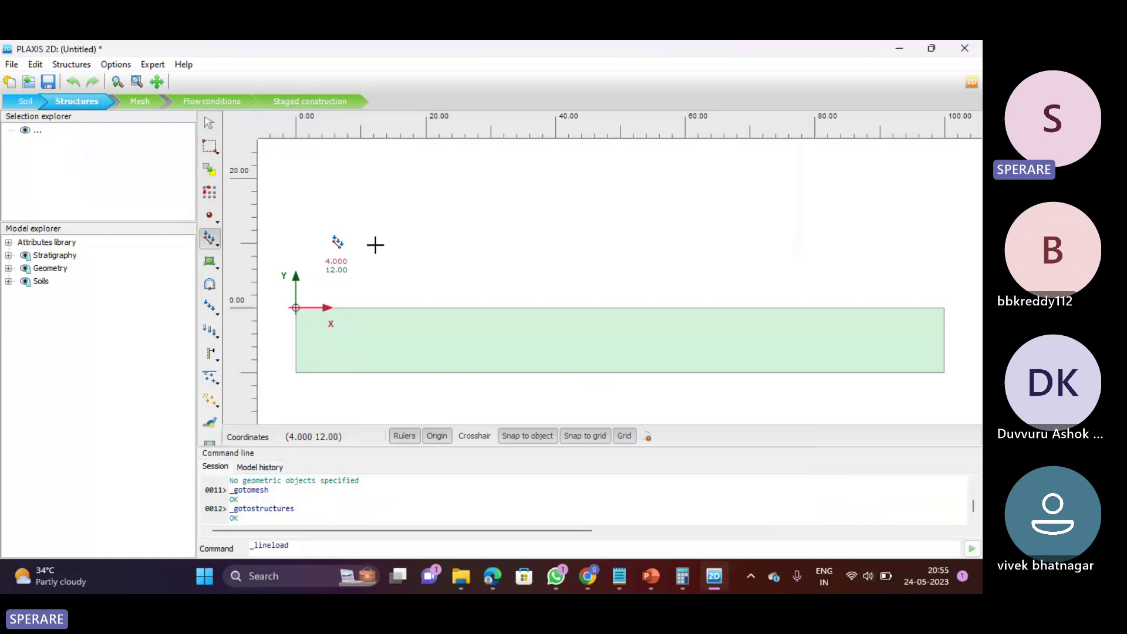
click(543, 307)
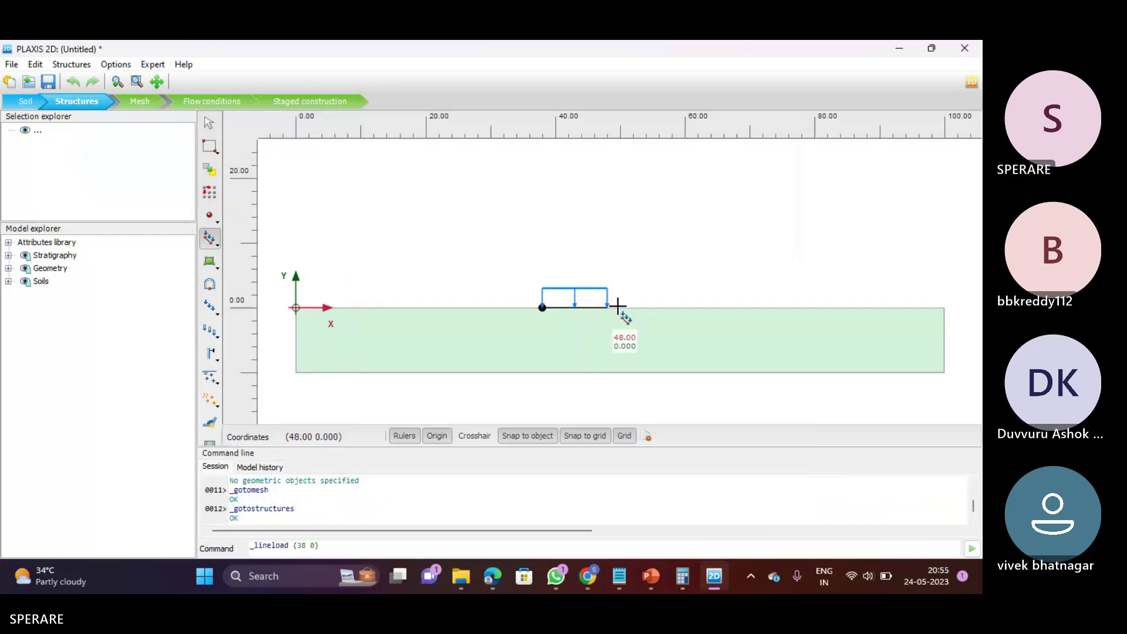
click(672, 306)
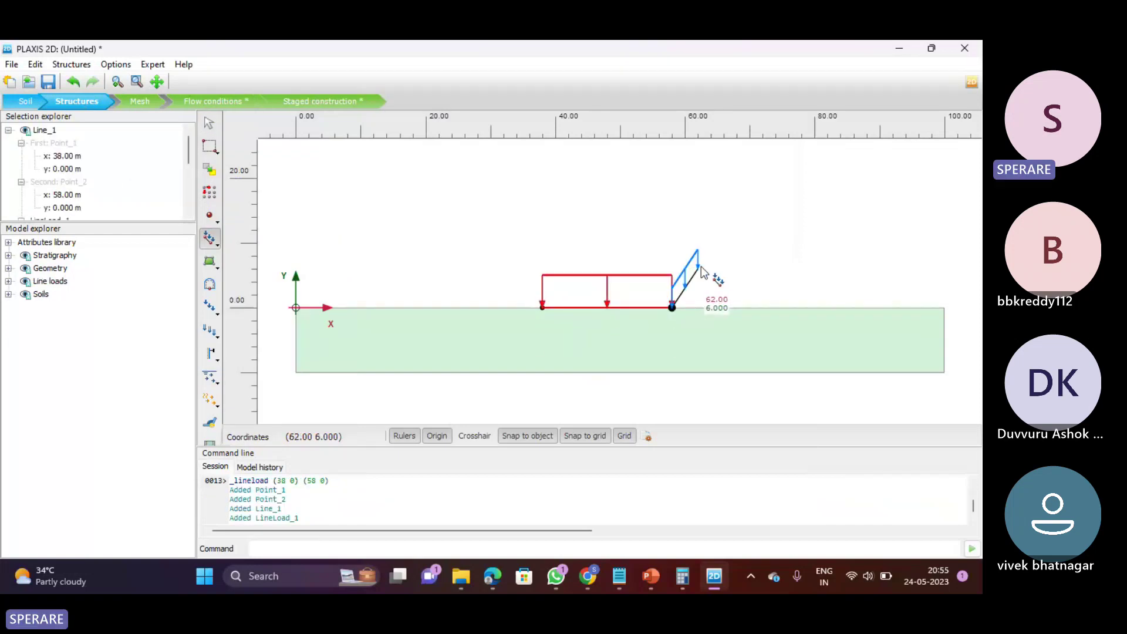
key(Escape)
Add a load multiplier with a Harmonic signal to the model's dynamic multipliers
click(9, 241)
right_click(59, 257)
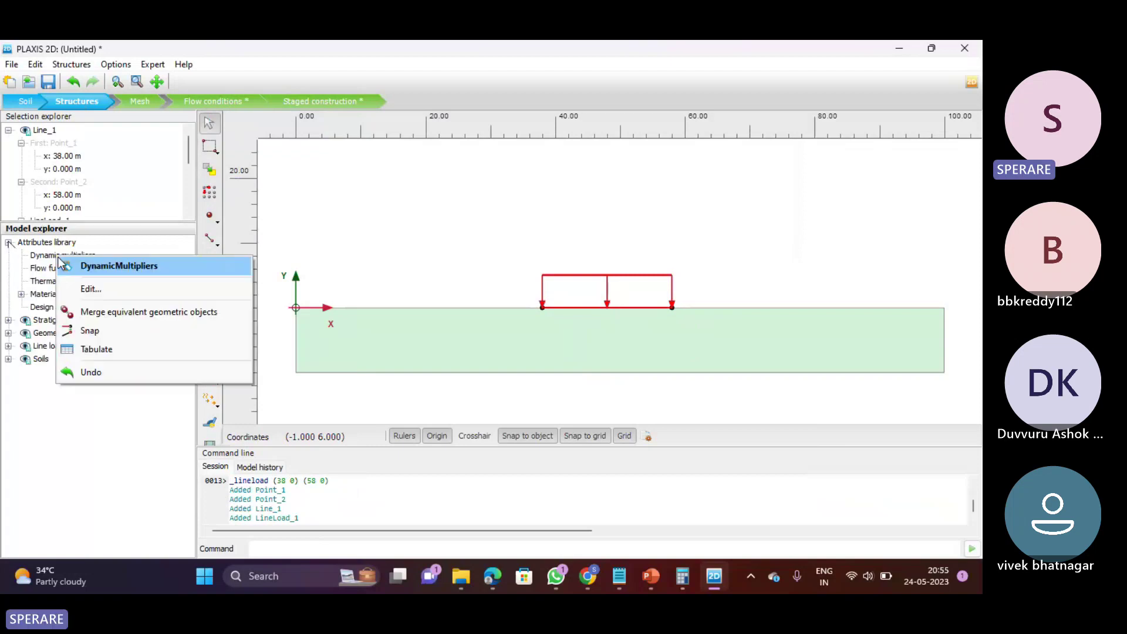
click(94, 284)
click(278, 86)
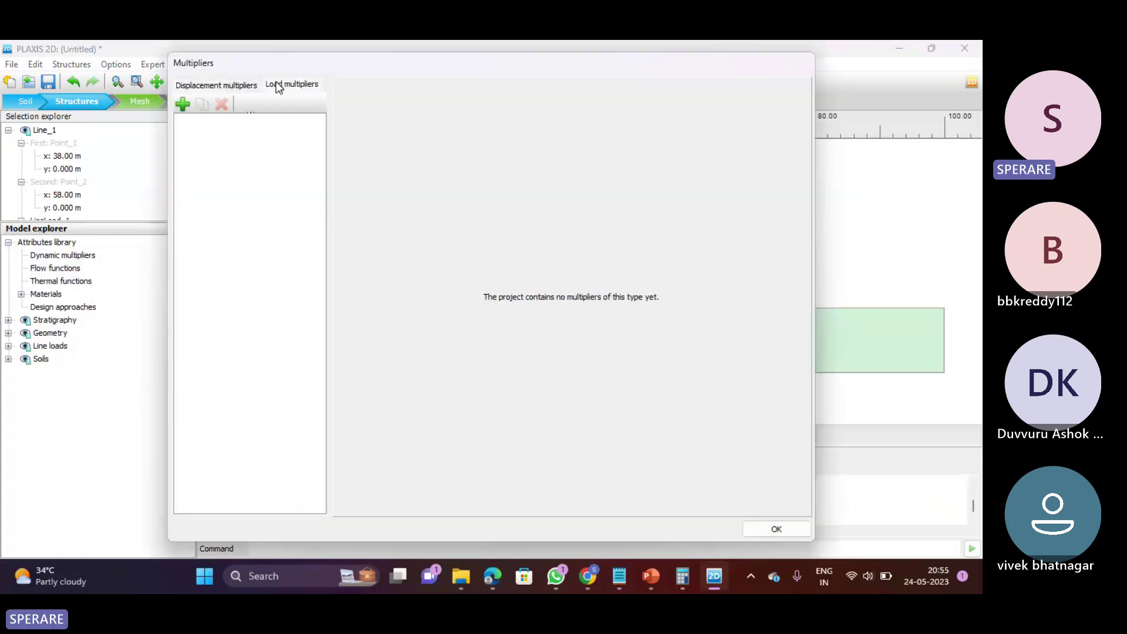
click(185, 104)
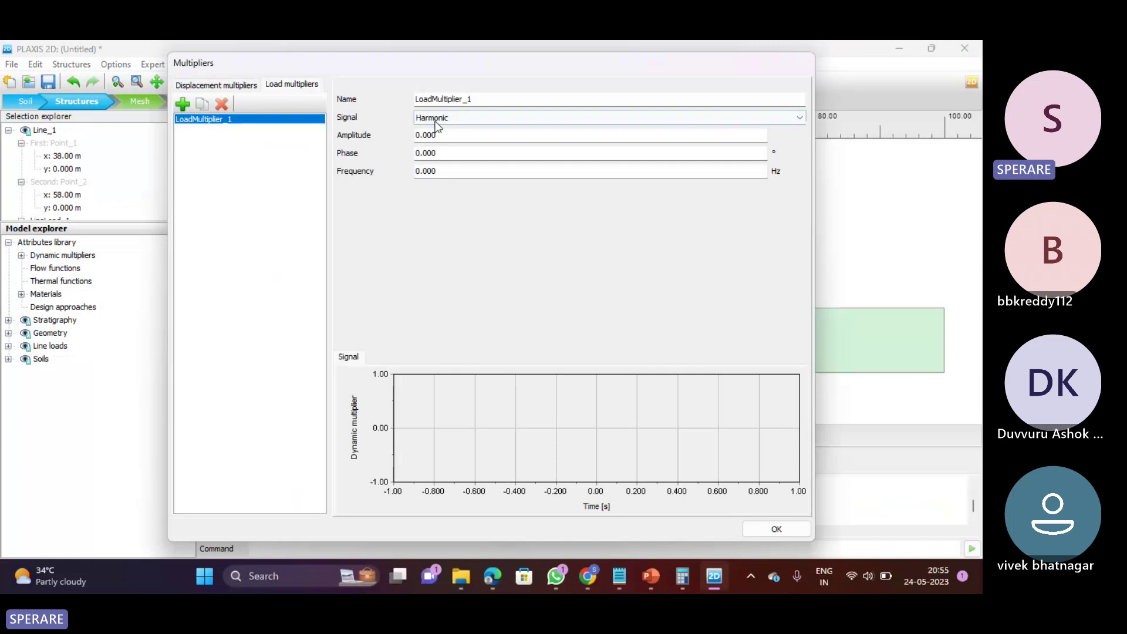
Set the harmonic load multiplier's amplitude to 10 and frequency to 10 Hz, and accept the definition
key(Tab)
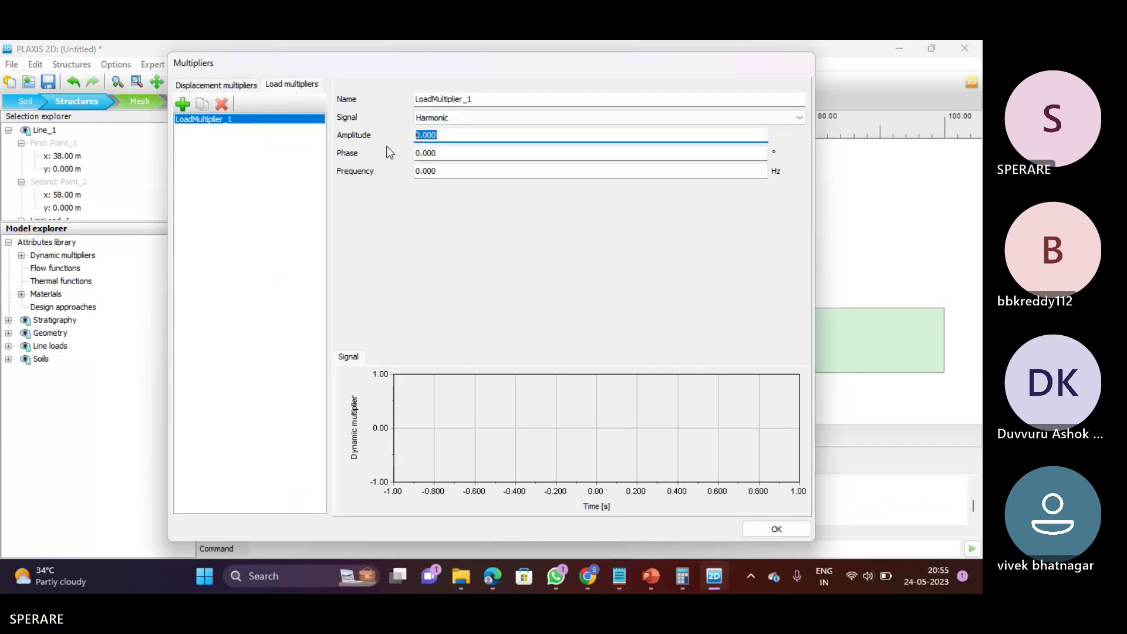
text(10)
click(455, 169)
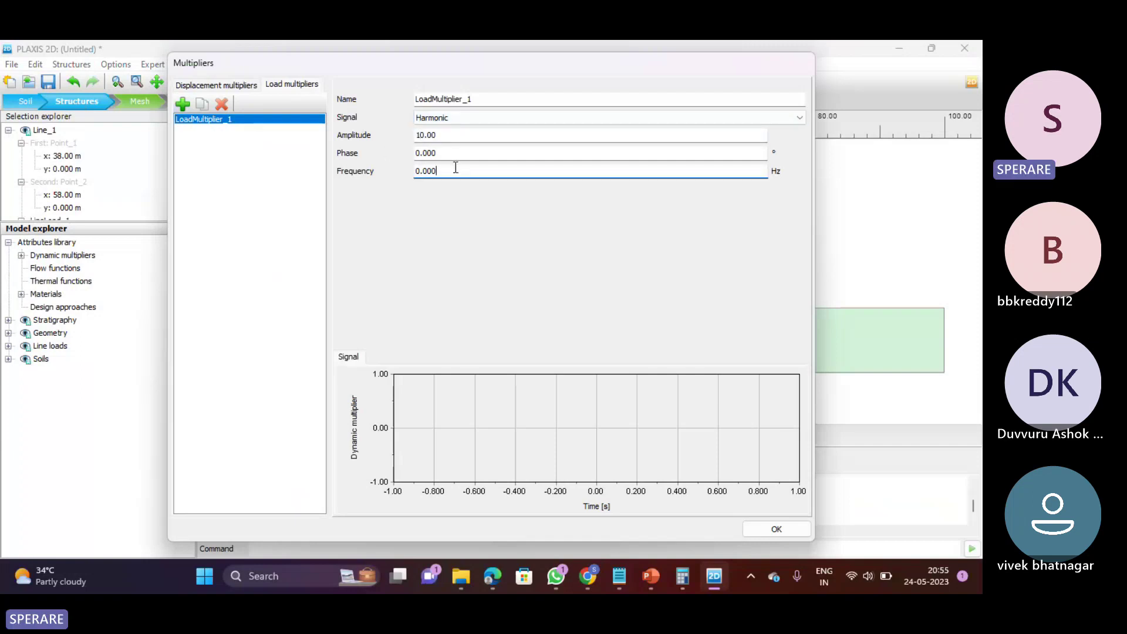
drag(456, 169, 410, 171)
text(10)
click(466, 157)
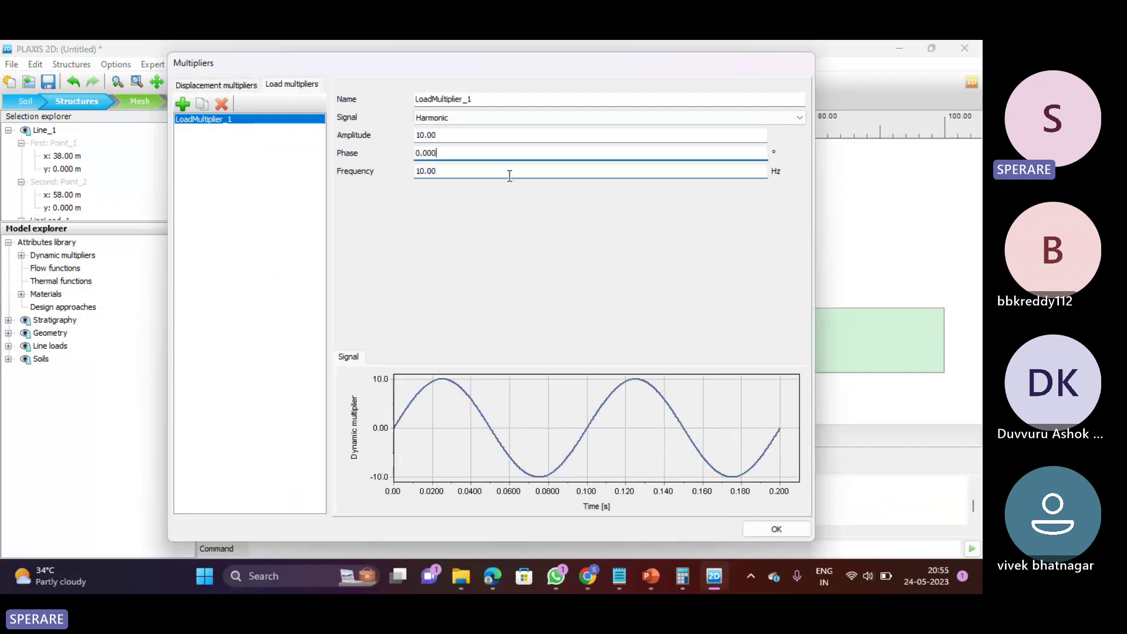
click(759, 529)
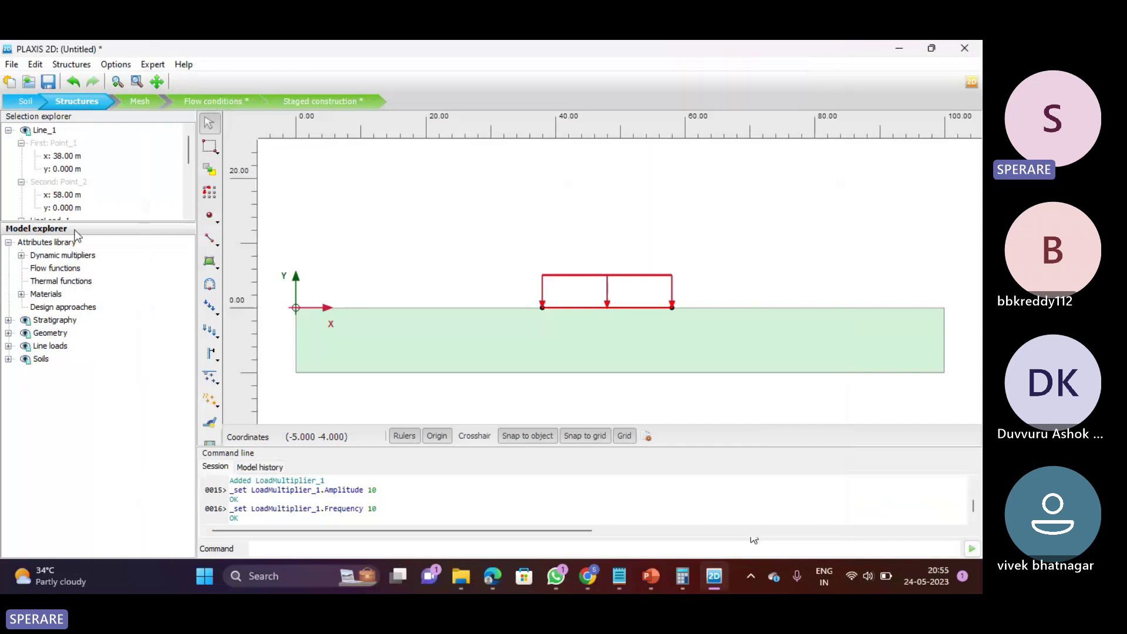
Set the static vertical component of the surface line load to -5 kN/m/m
drag(75, 230, 94, 360)
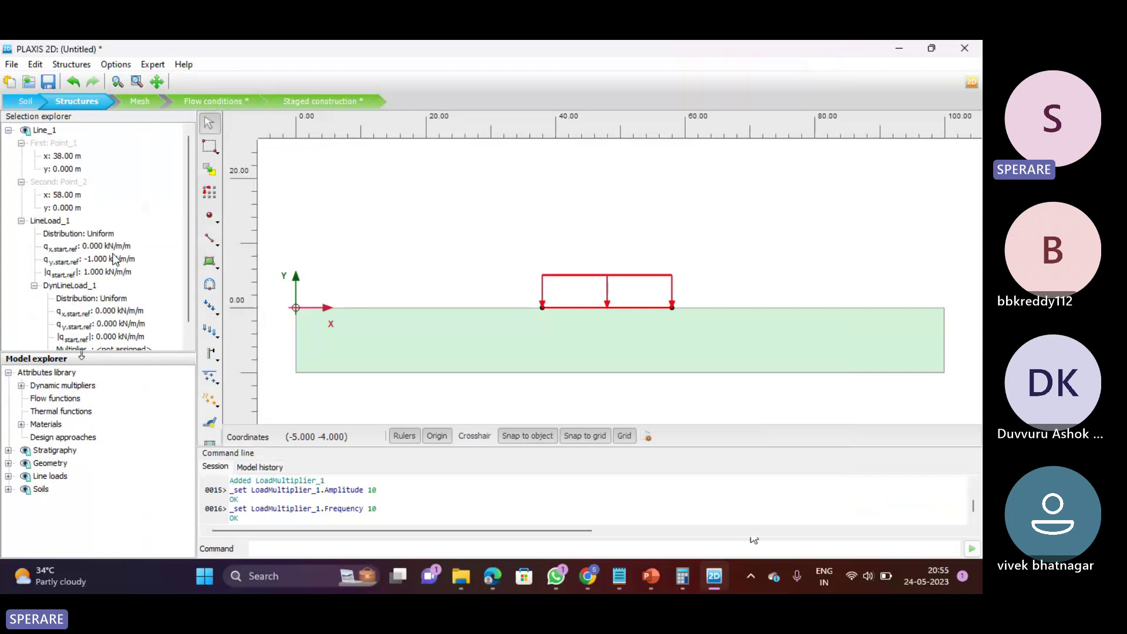
click(98, 259)
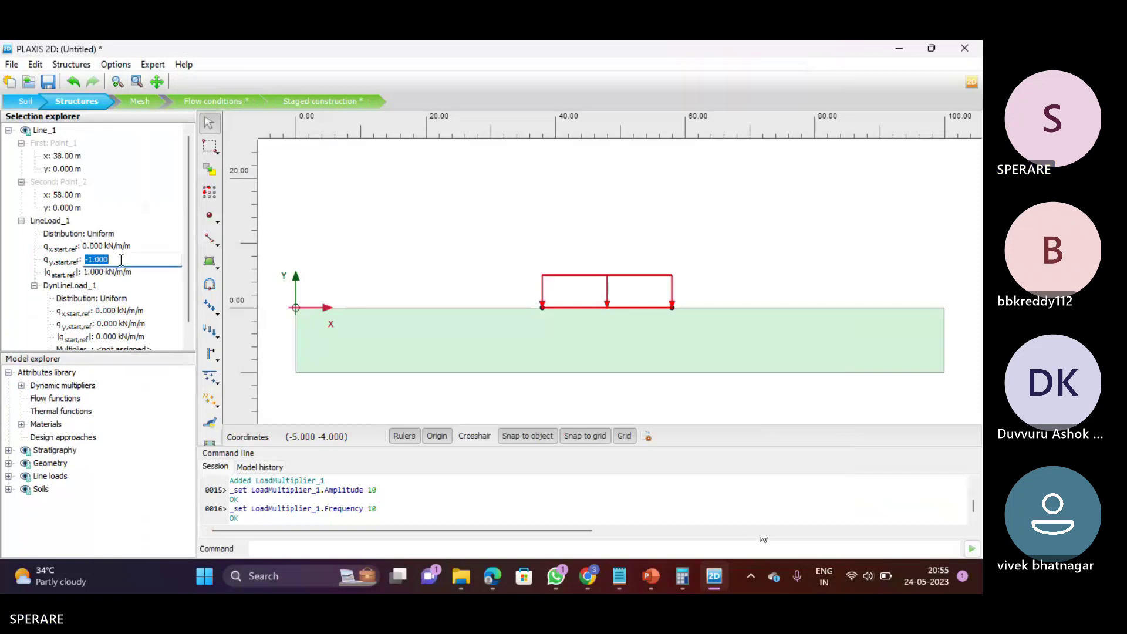
text(-5)
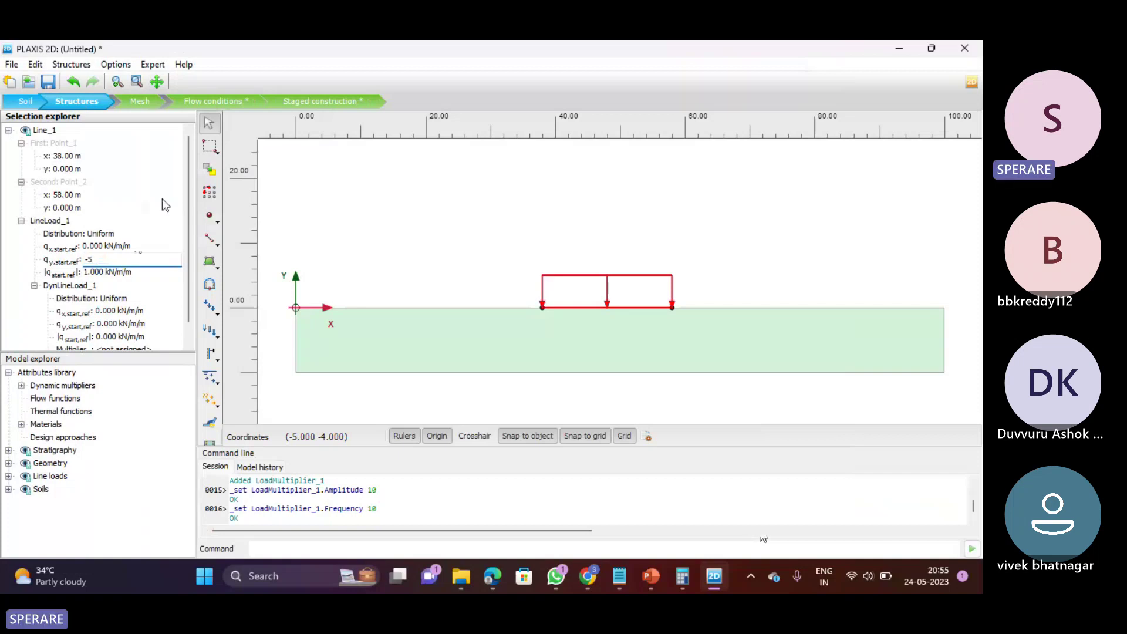
key(Return)
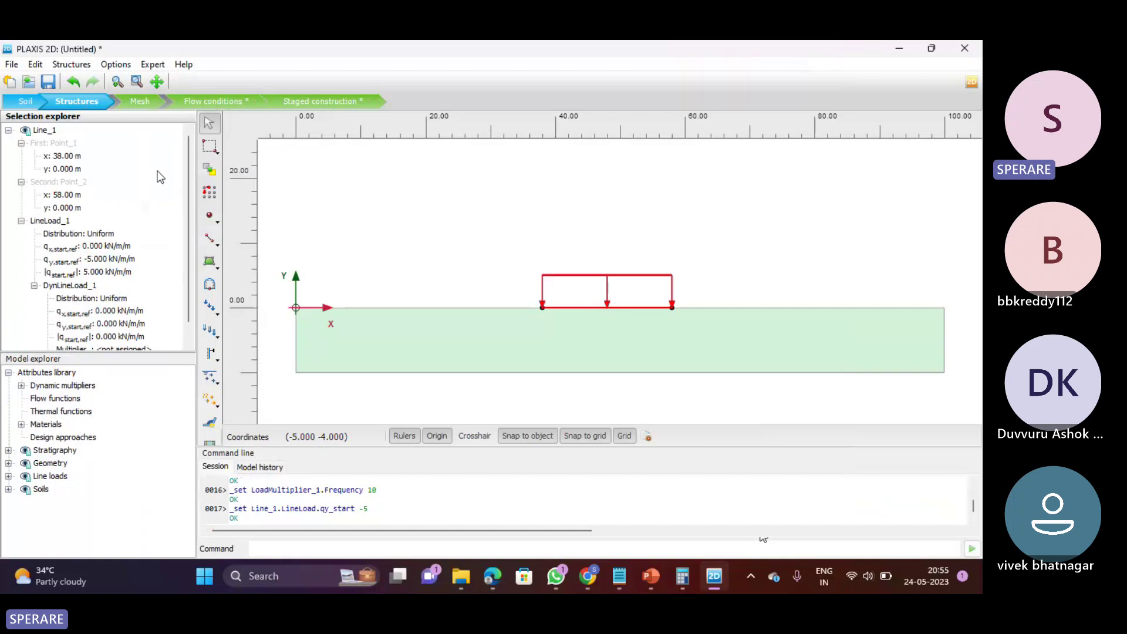
Set the dynamic line load's vertical component to -1 kN/m/m and assign LoadMultiplier_1 as its y multiplier
scroll(160, 176, down, 1)
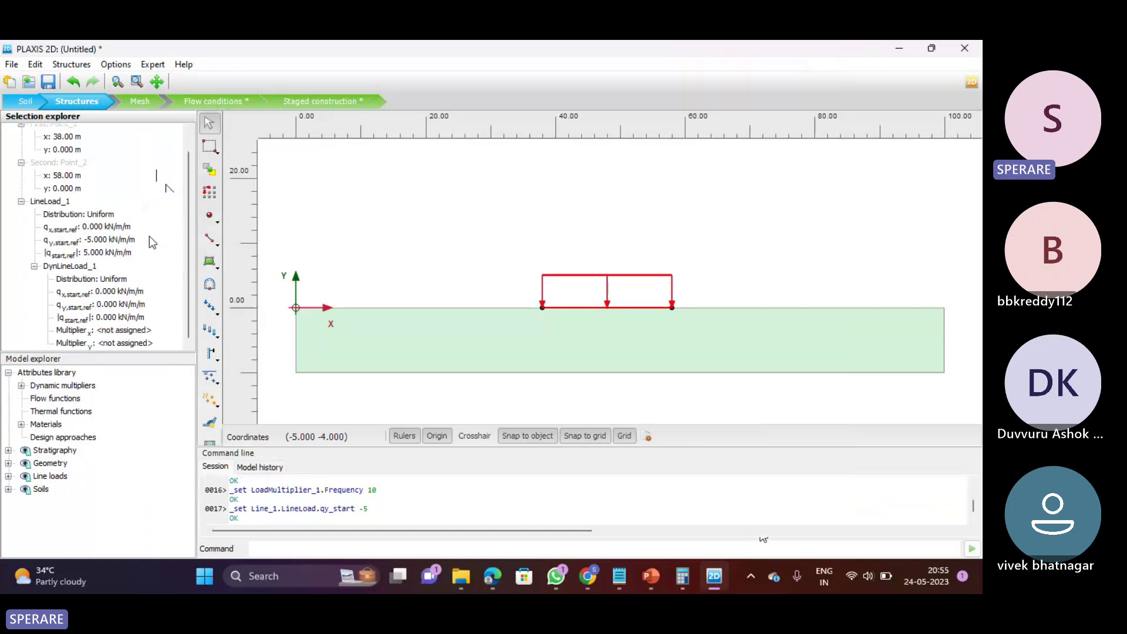
click(116, 305)
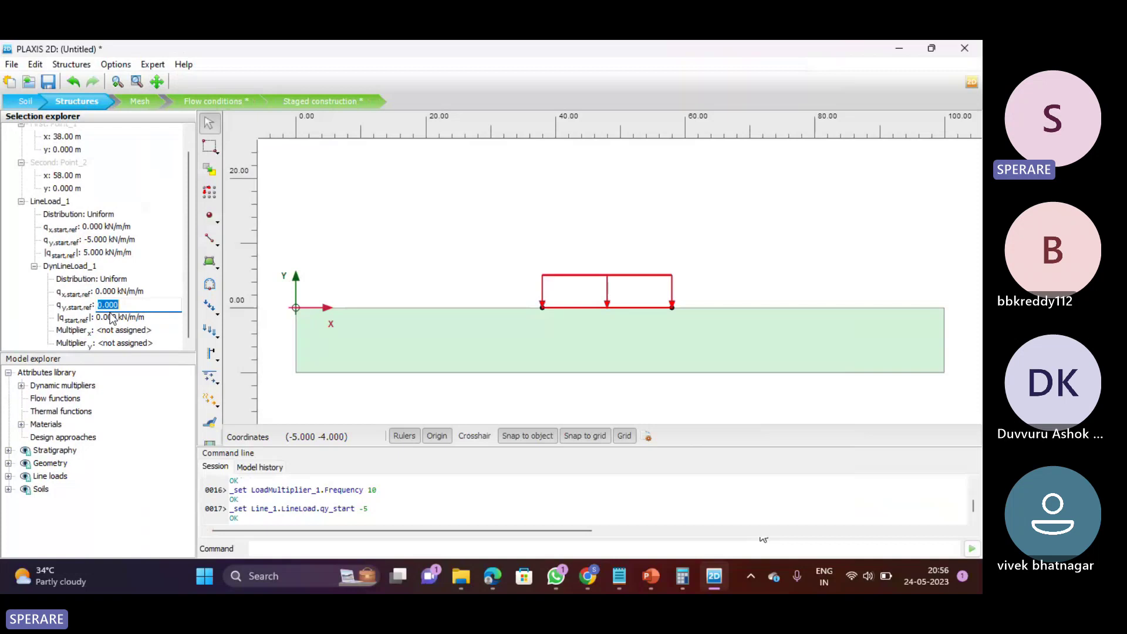
text(-1)
key(Return)
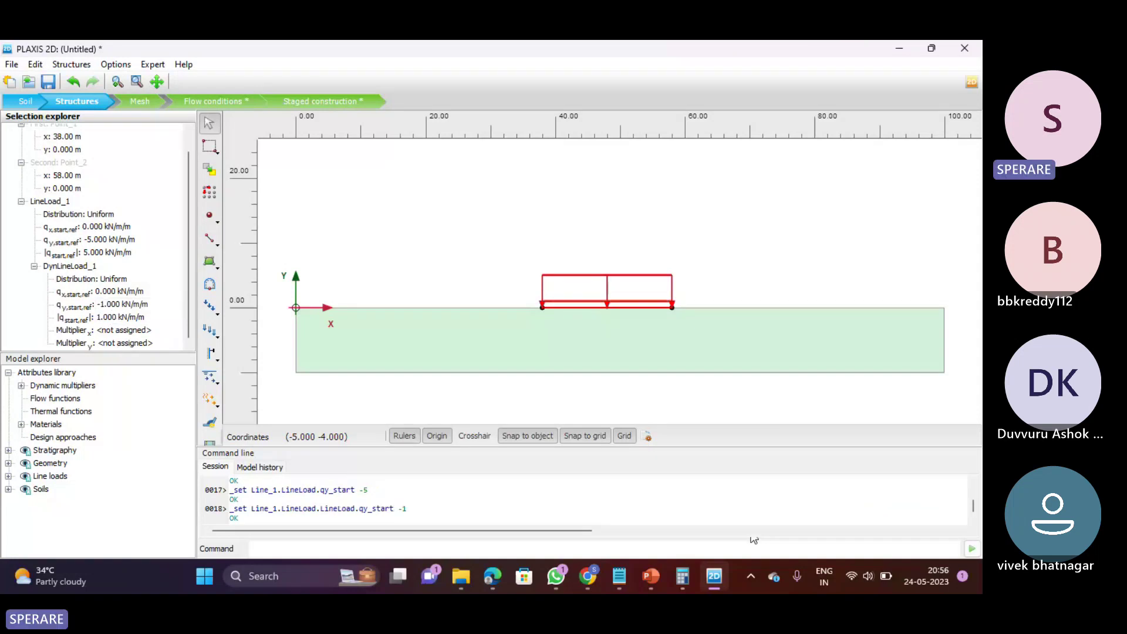
click(123, 343)
click(129, 357)
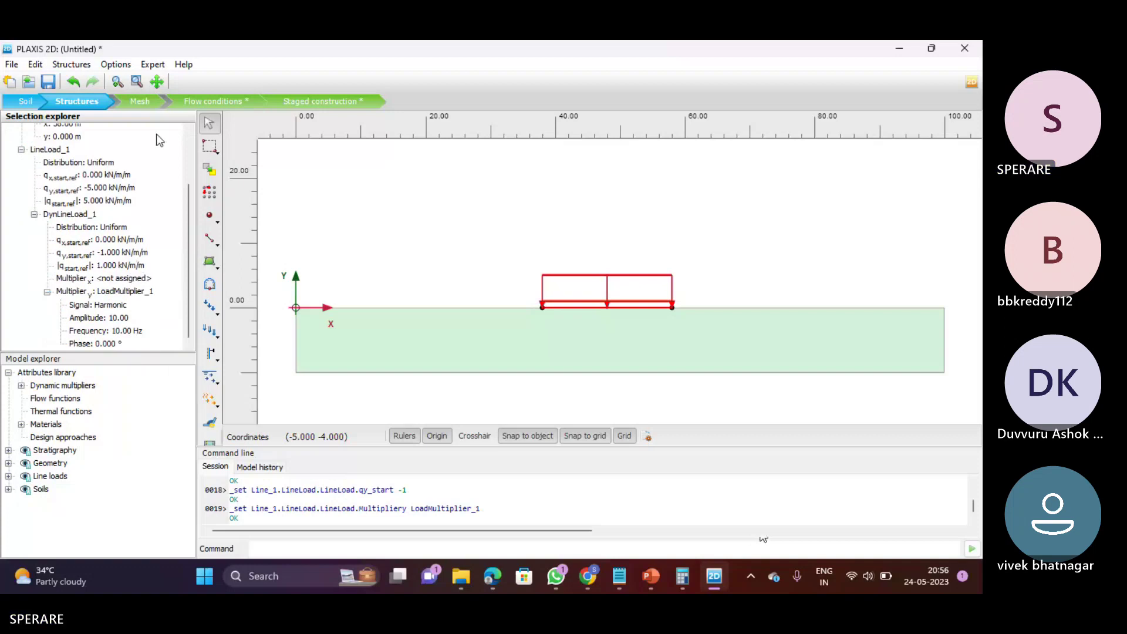
Generate the finite element mesh with Medium element distribution
click(149, 103)
click(209, 263)
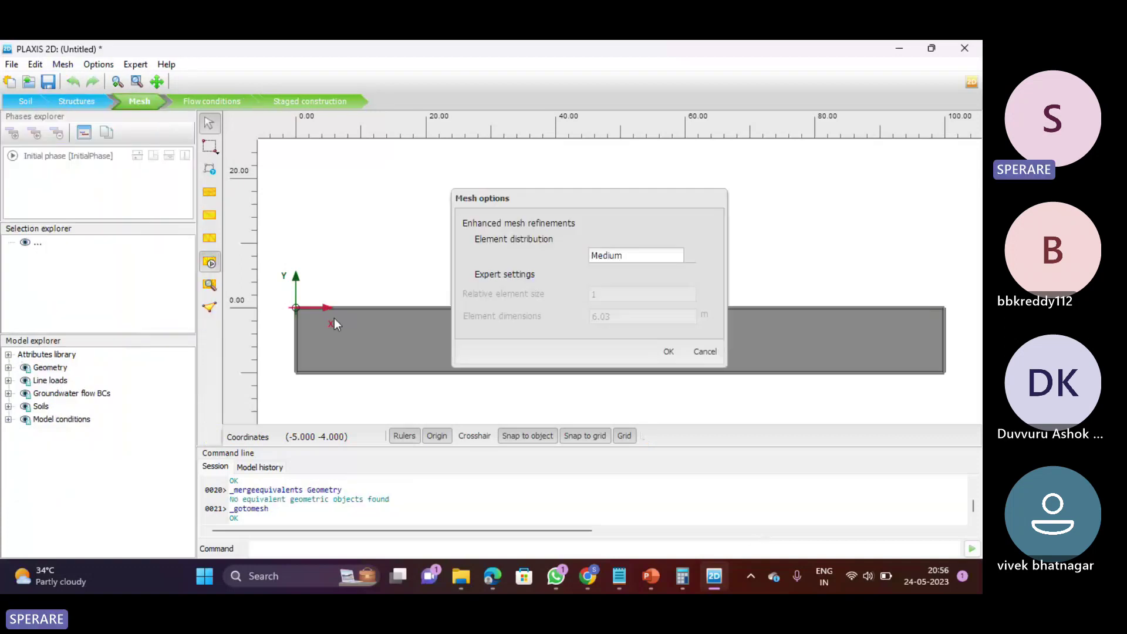
click(668, 352)
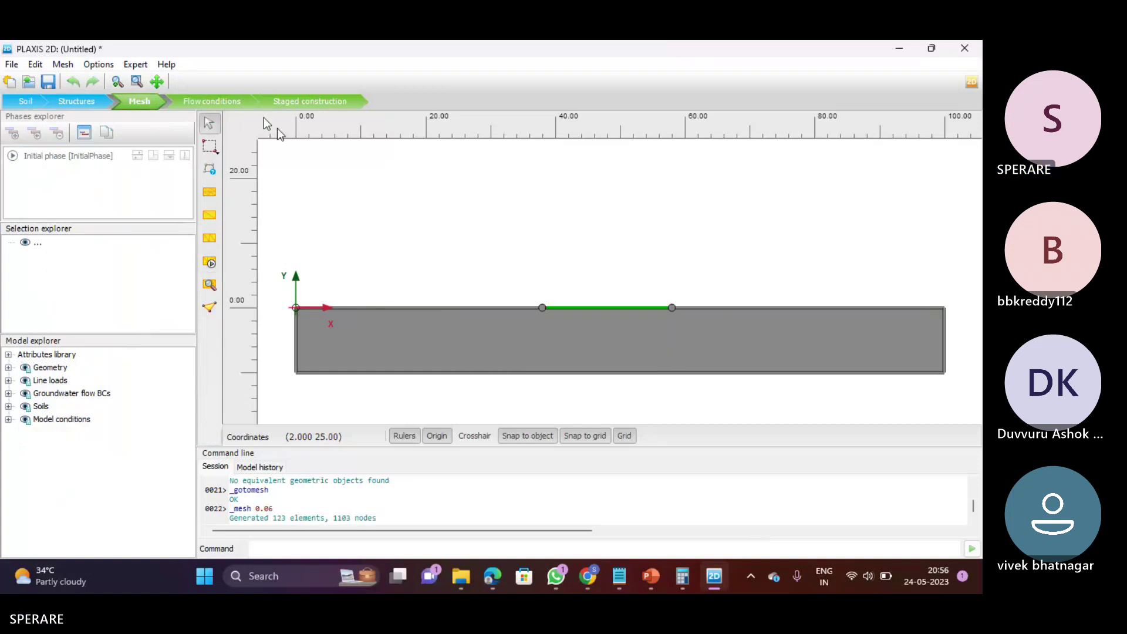
Add a staged-construction phase after the initial phase, with the Dynamic calculation type and a dynamic time interval of 5 s
click(294, 105)
click(12, 134)
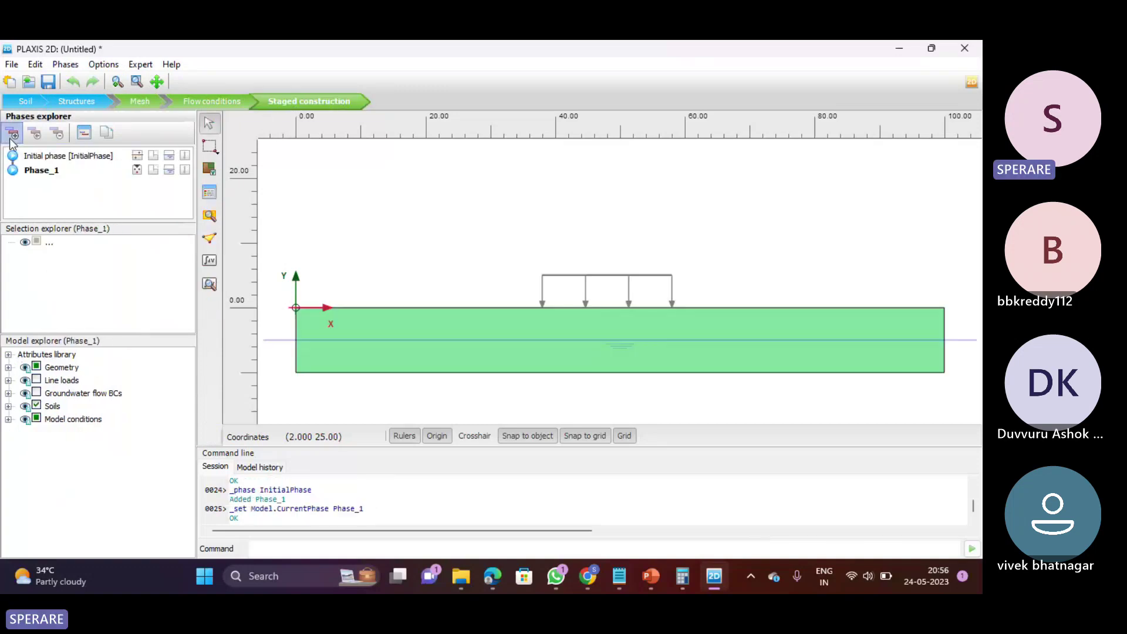
double_click(38, 174)
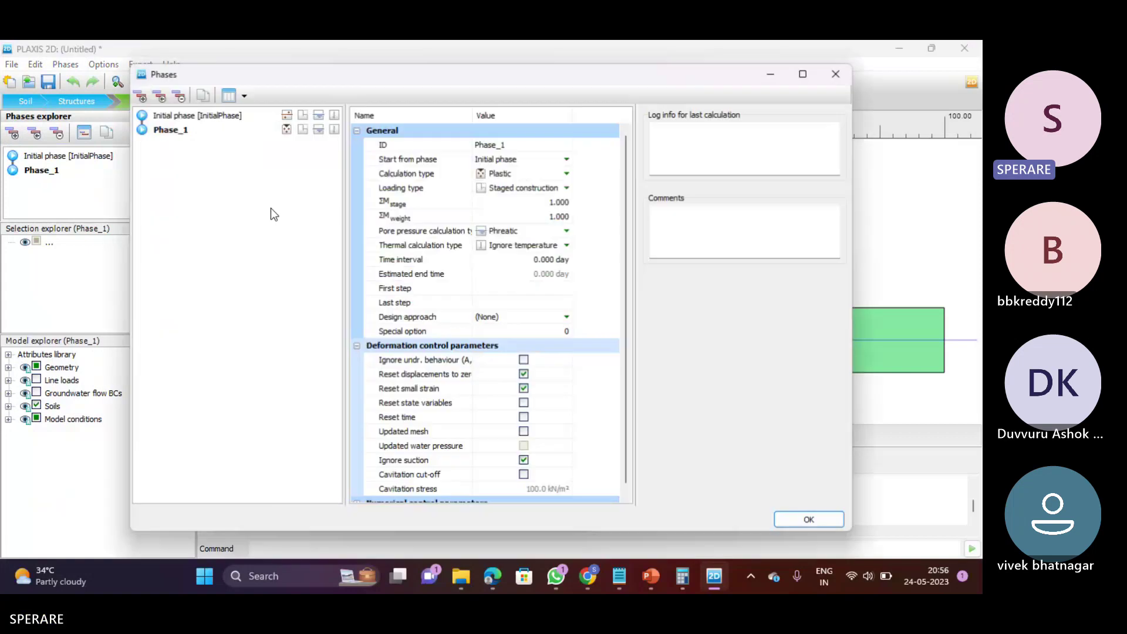
click(498, 172)
click(503, 173)
click(511, 213)
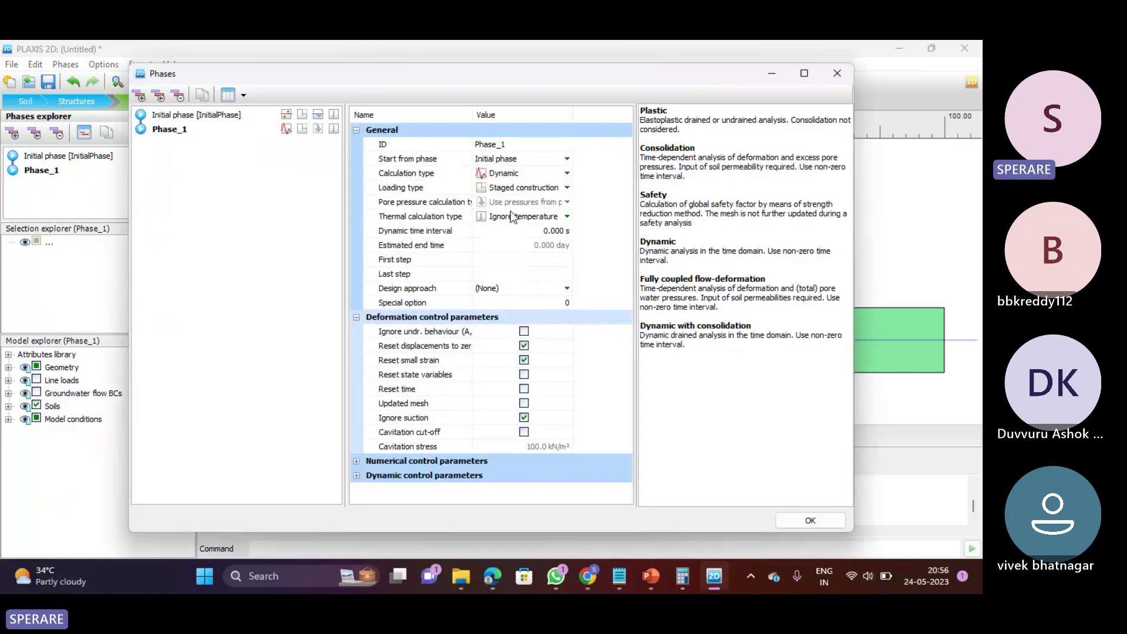
click(531, 232)
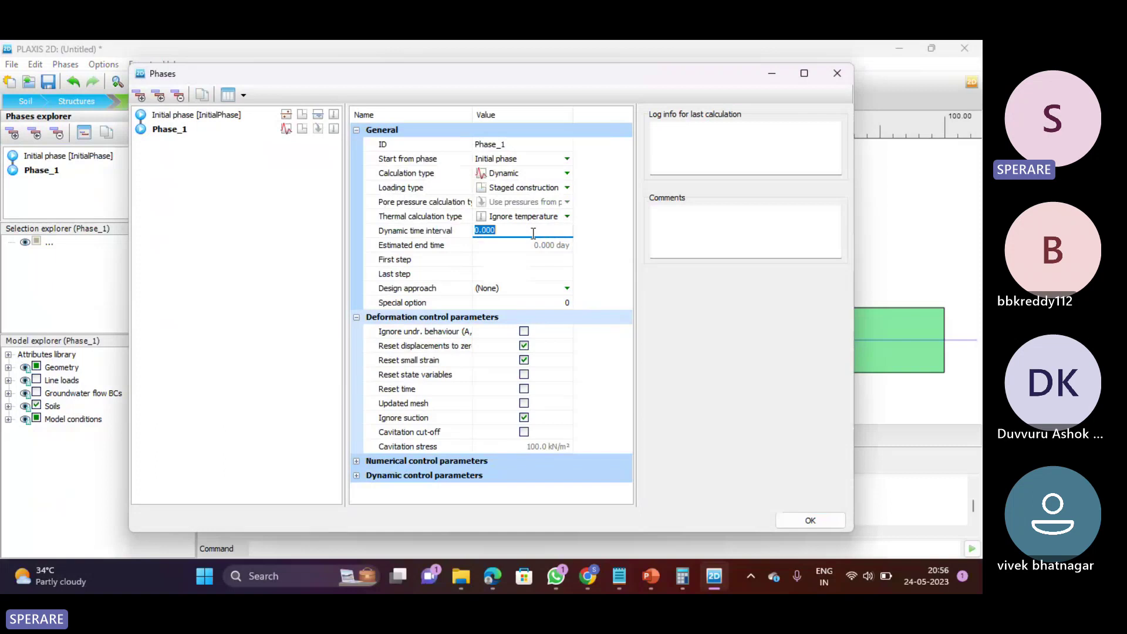
text(5)
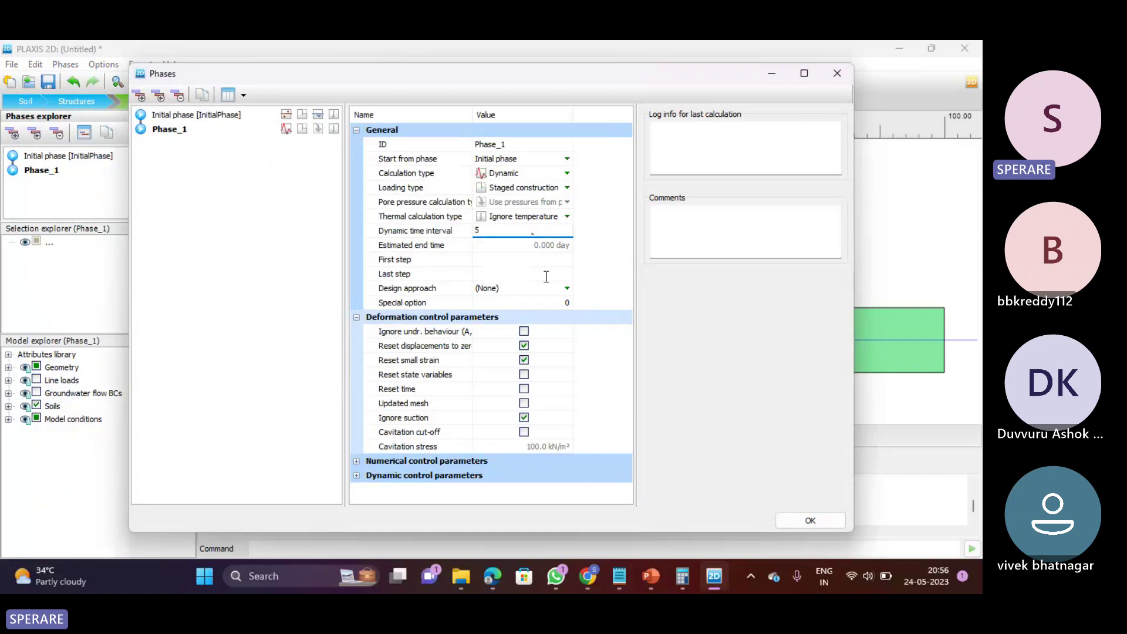
click(800, 520)
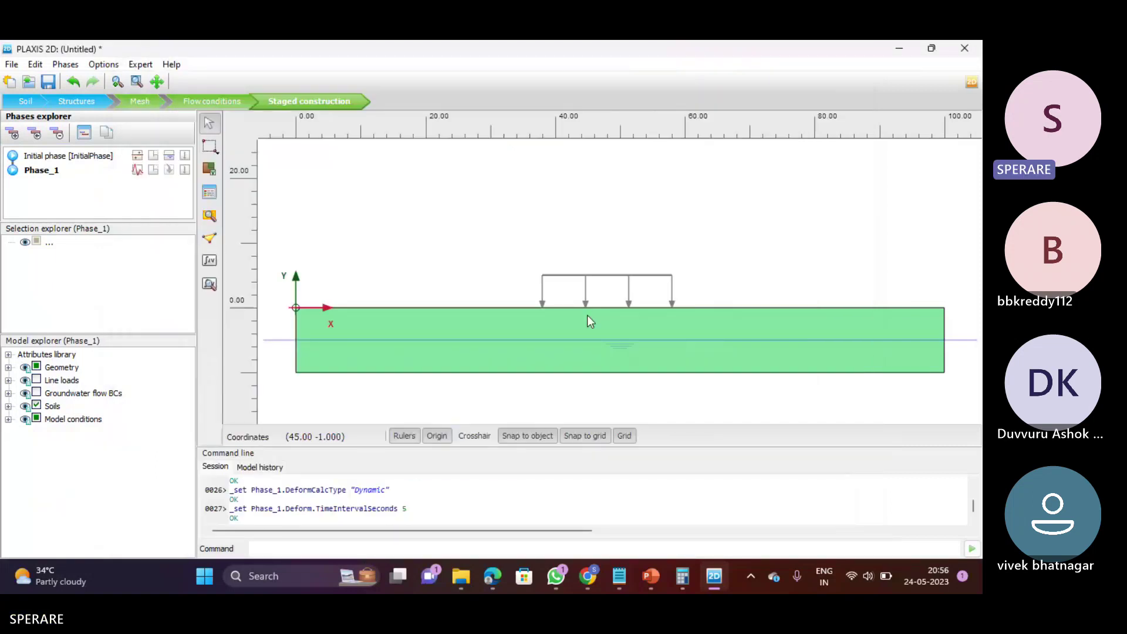
Activate the surface line load in Phase_1 together with its dynamic component DynLineLoad_1_1
right_click(592, 277)
click(627, 286)
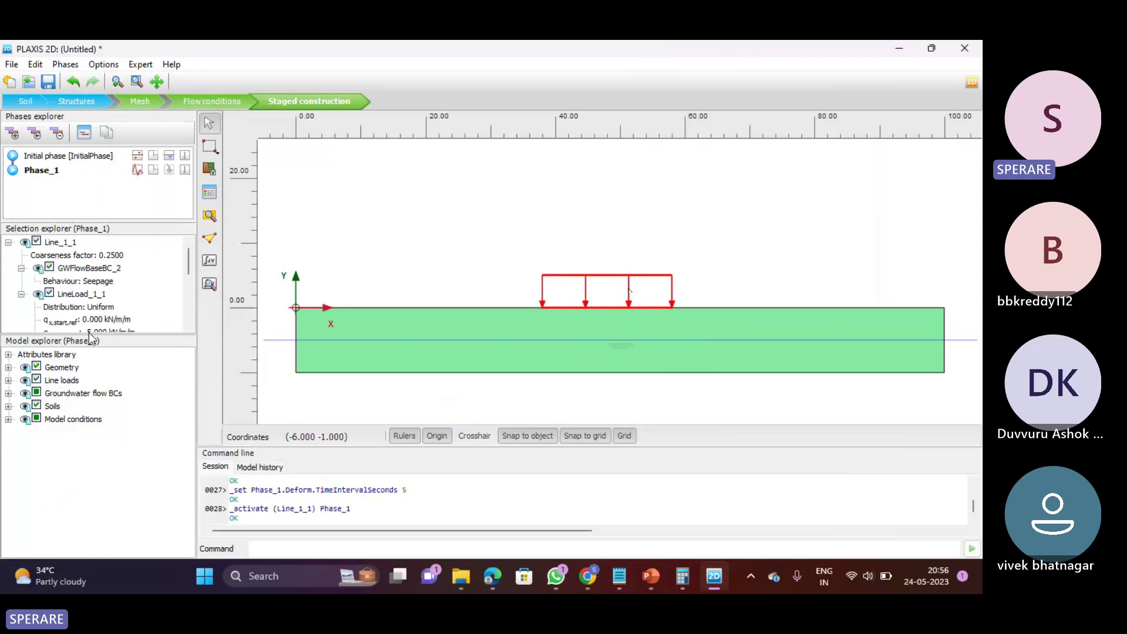
drag(91, 337, 91, 433)
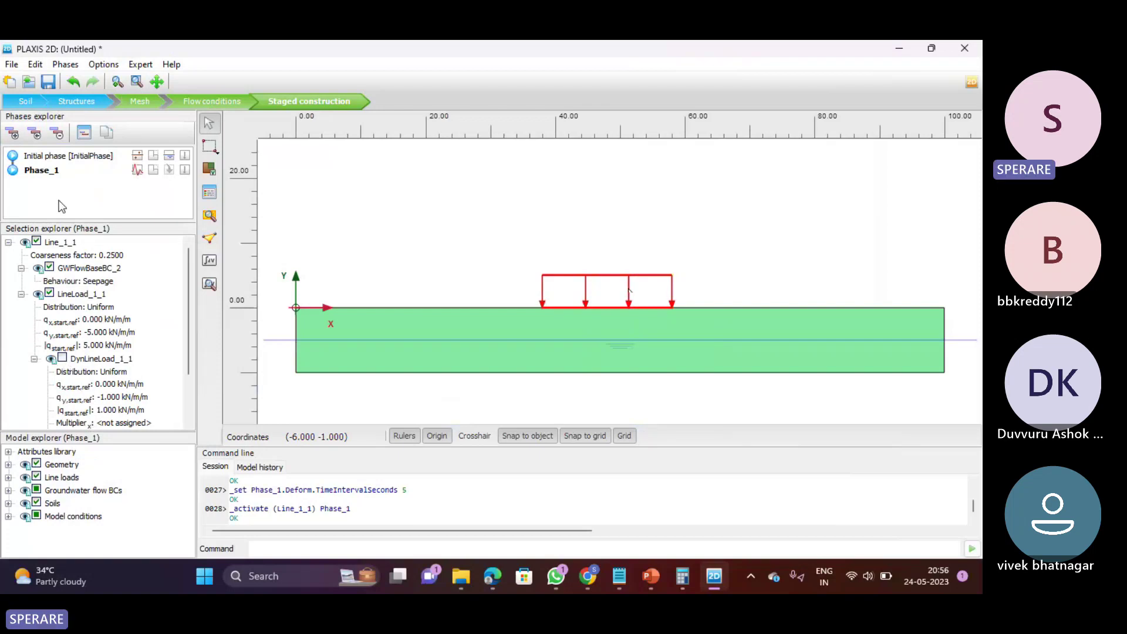
click(45, 194)
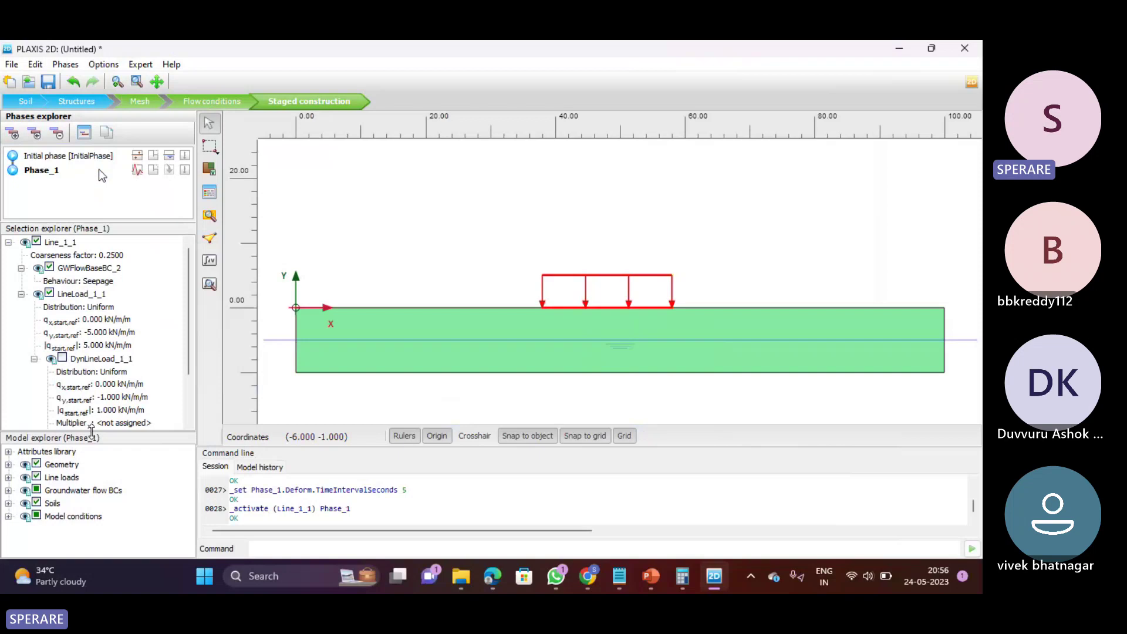
click(62, 359)
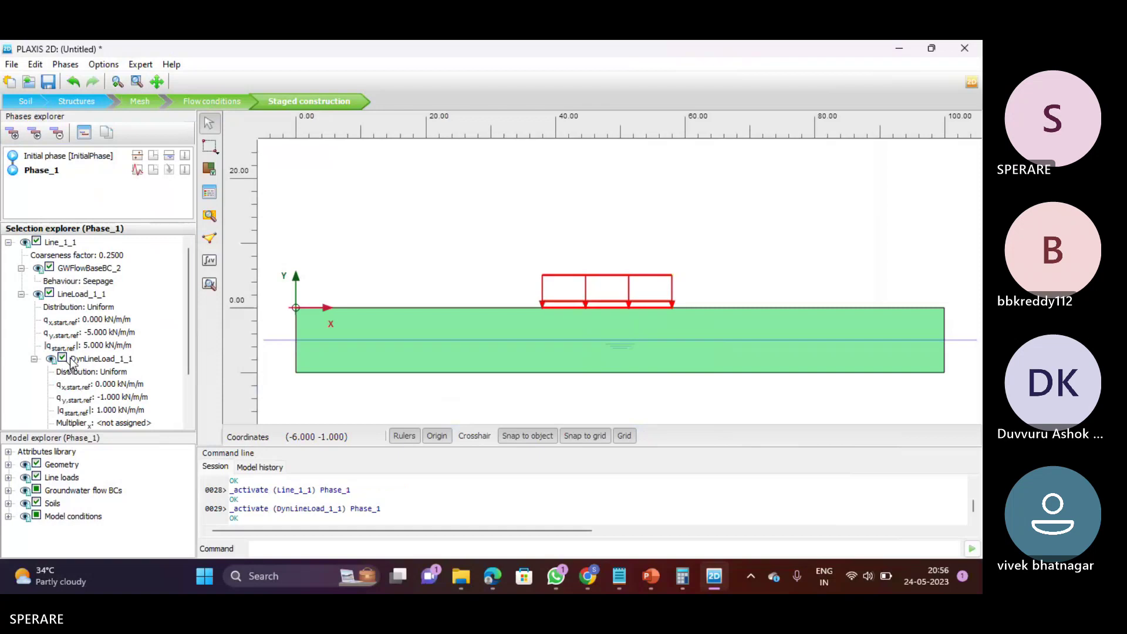
scroll(624, 302, up, 4)
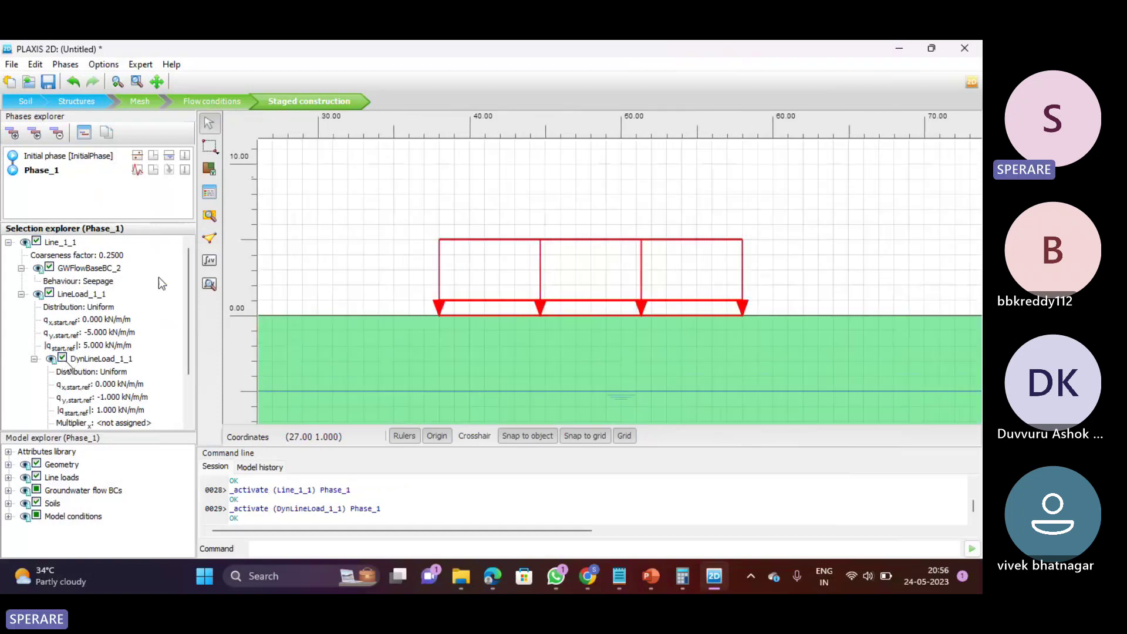
click(62, 359)
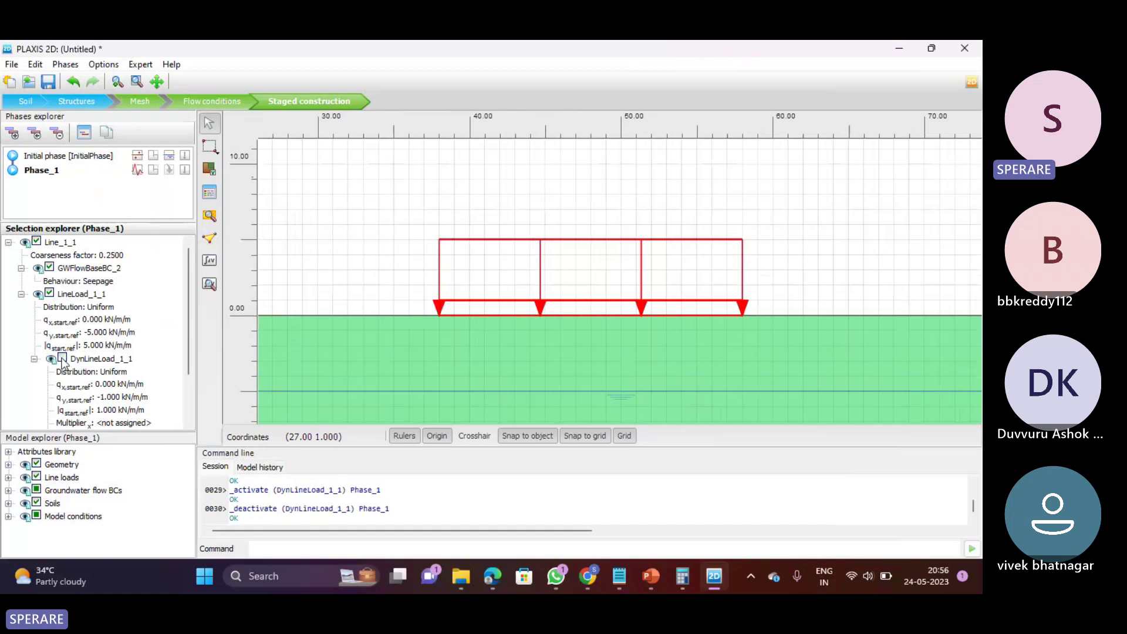
click(62, 359)
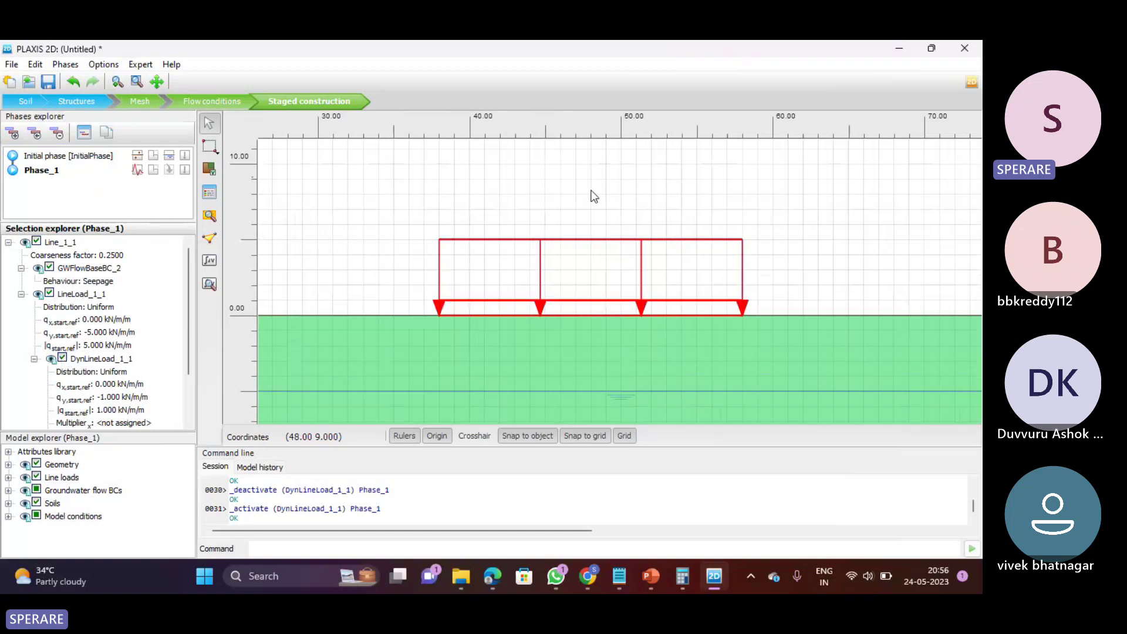
scroll(591, 196, down, 3)
scroll(593, 197, down, 2)
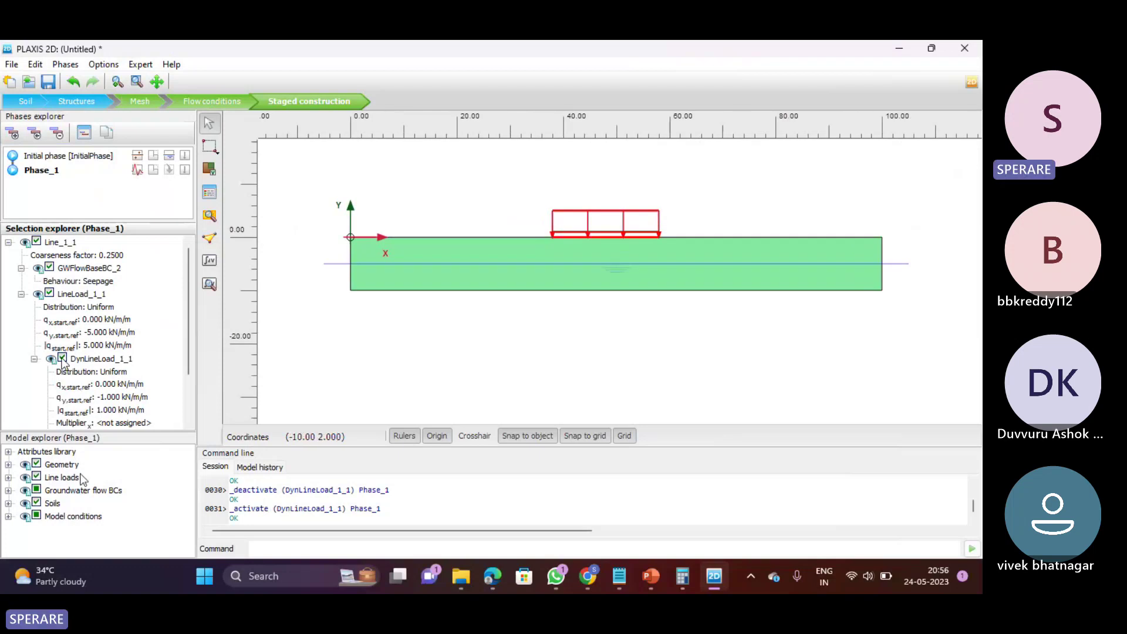
Set the BoundaryYMin dynamic boundary condition of Phase_1 to Viscous in the model conditions
click(8, 516)
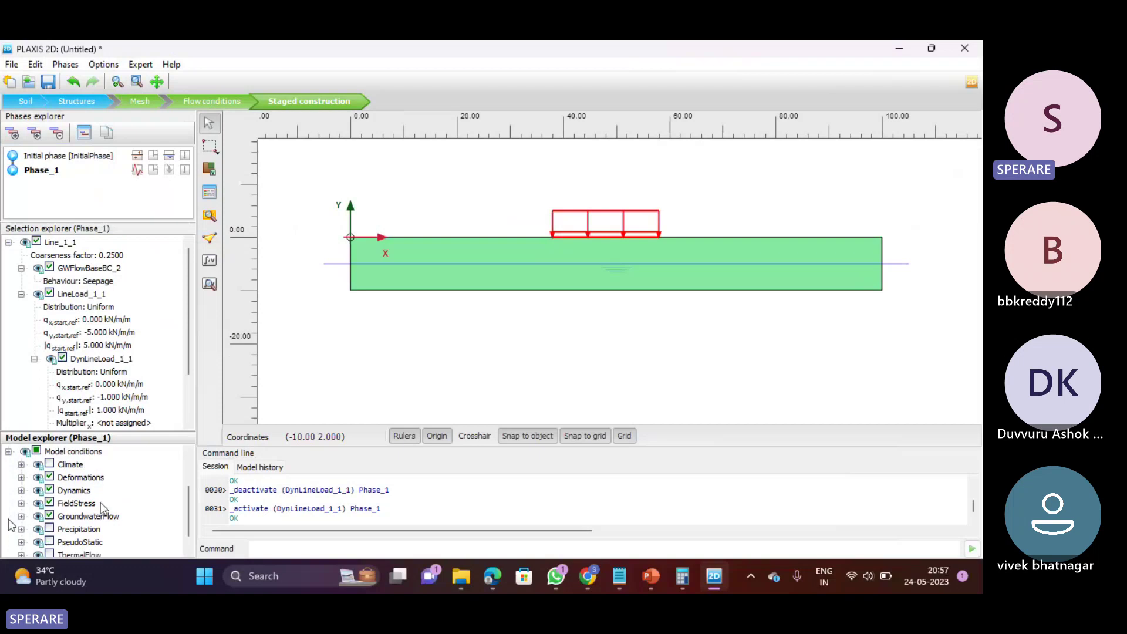
scroll(100, 502, down, 1)
click(22, 478)
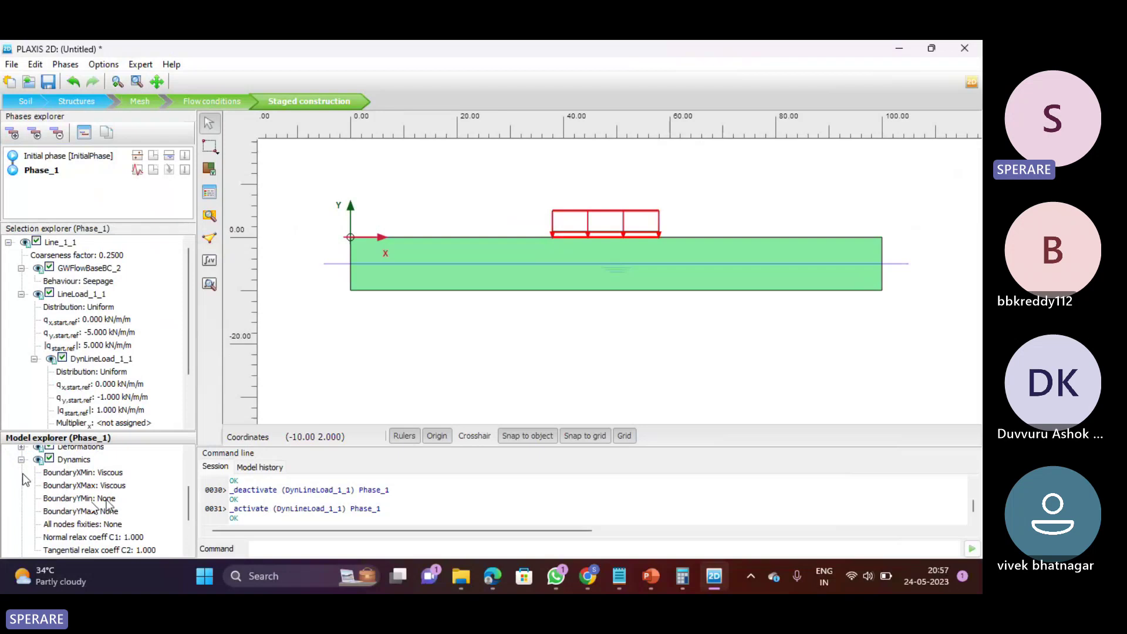
click(107, 499)
click(111, 498)
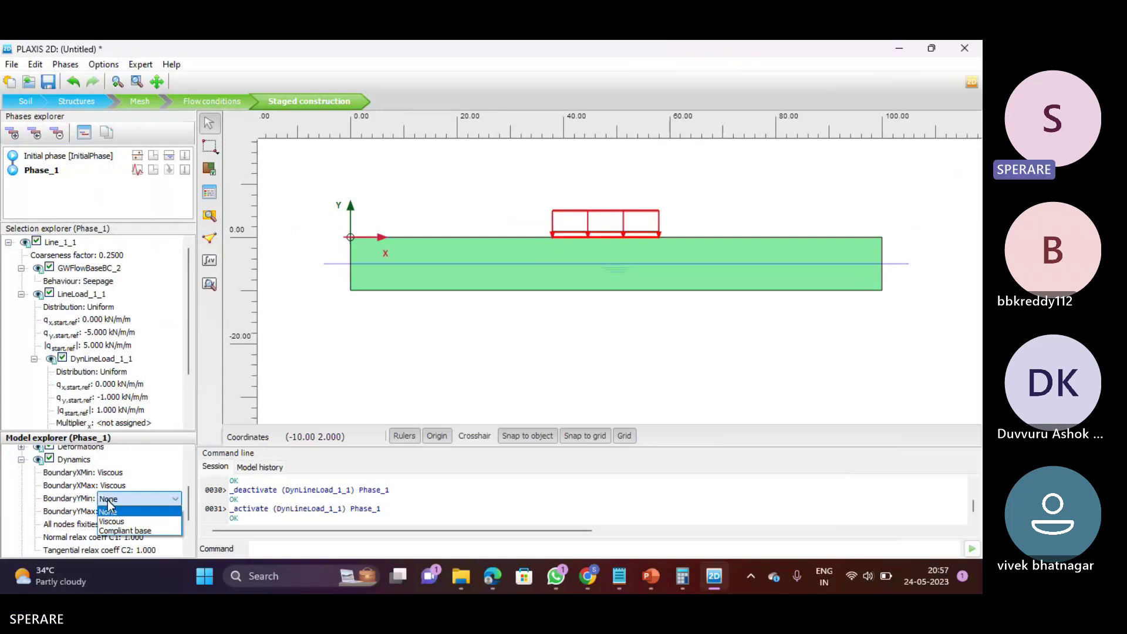
click(111, 521)
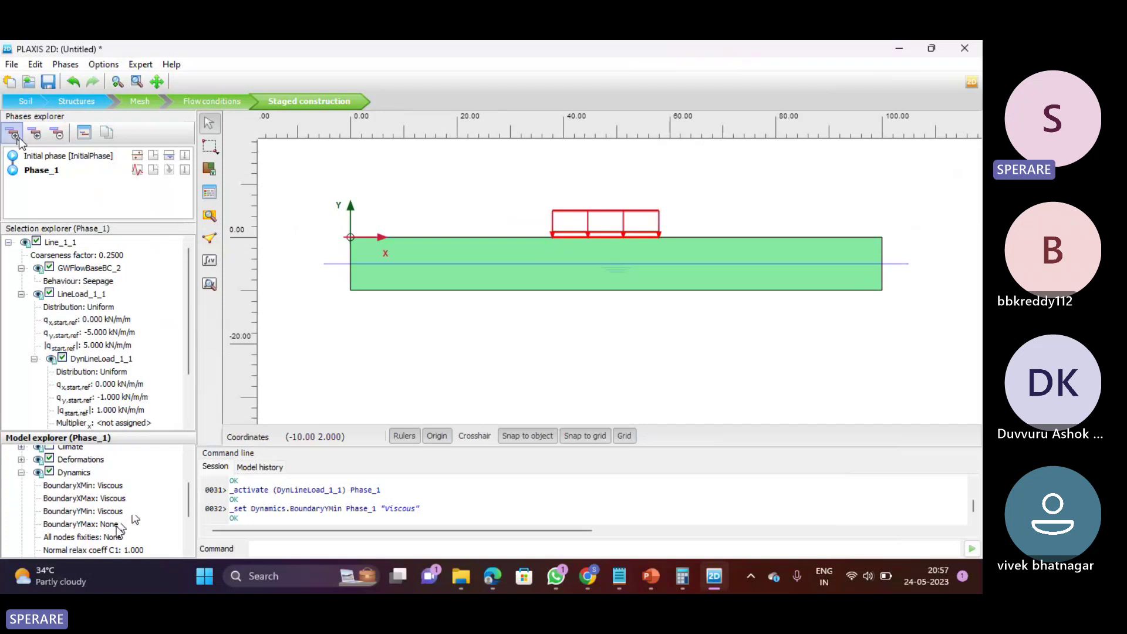
Calculate the phases without selecting curve points, and stop the Phase_1 calculation before it finishes
click(210, 284)
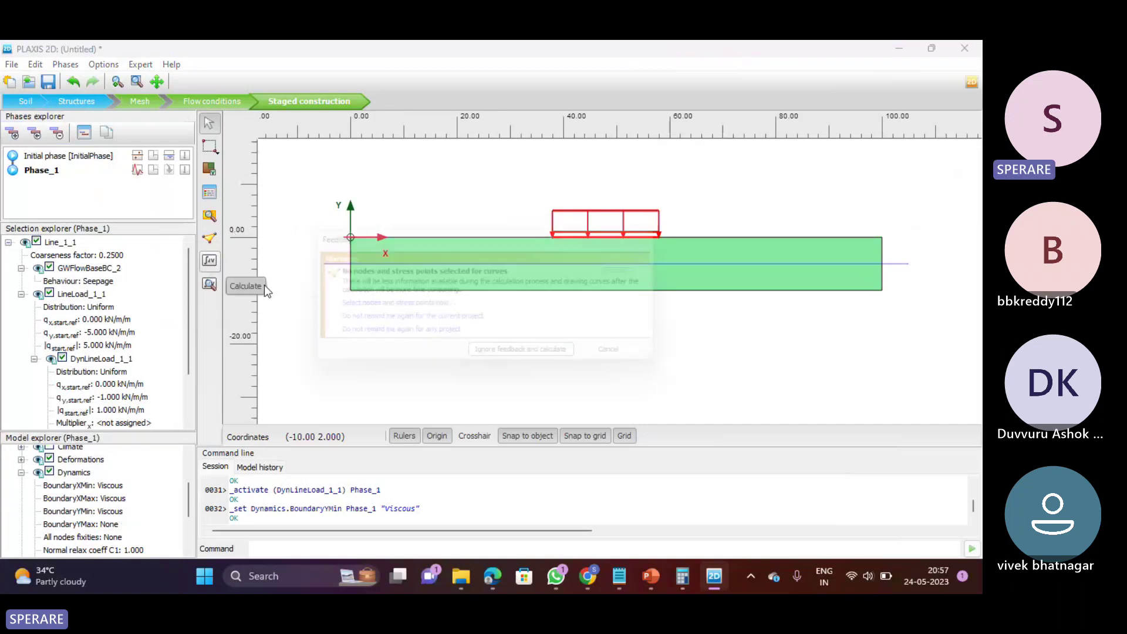
click(509, 359)
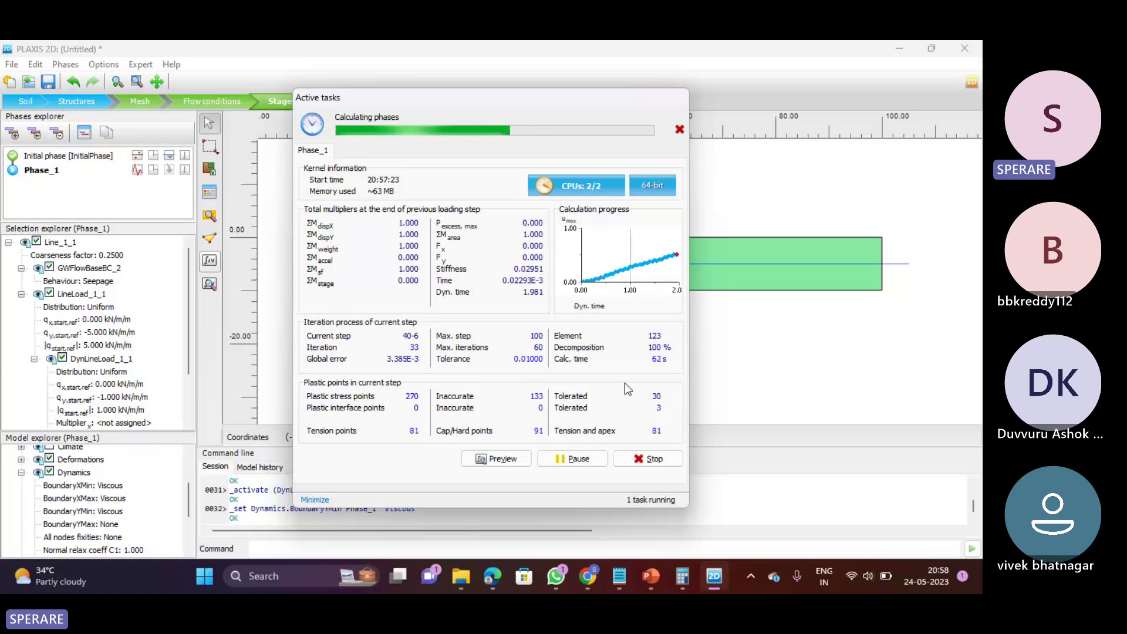
click(647, 459)
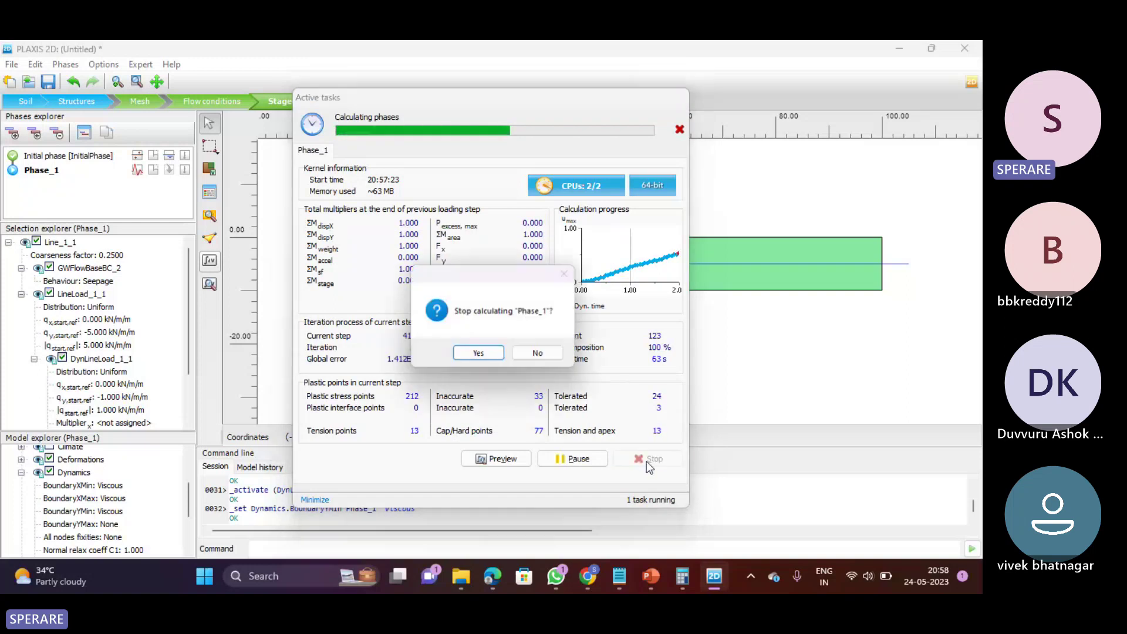
click(478, 354)
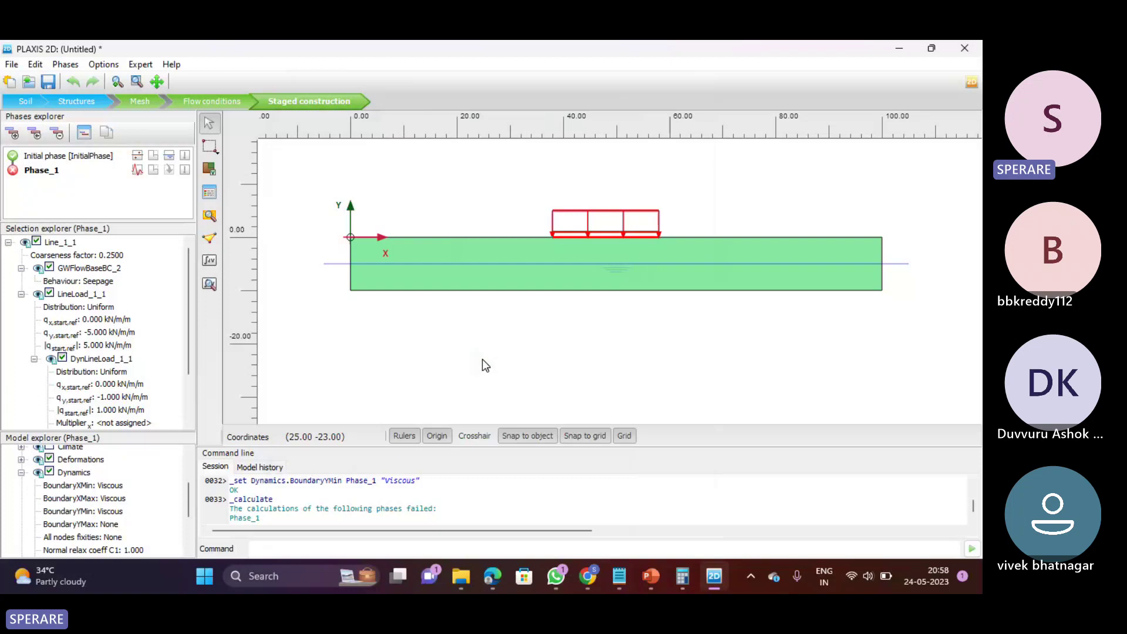
Select the ground-surface node beneath the line load at about x = 46.46, y = 0 as a curve point and update the project
click(485, 365)
scroll(596, 208, up, 3)
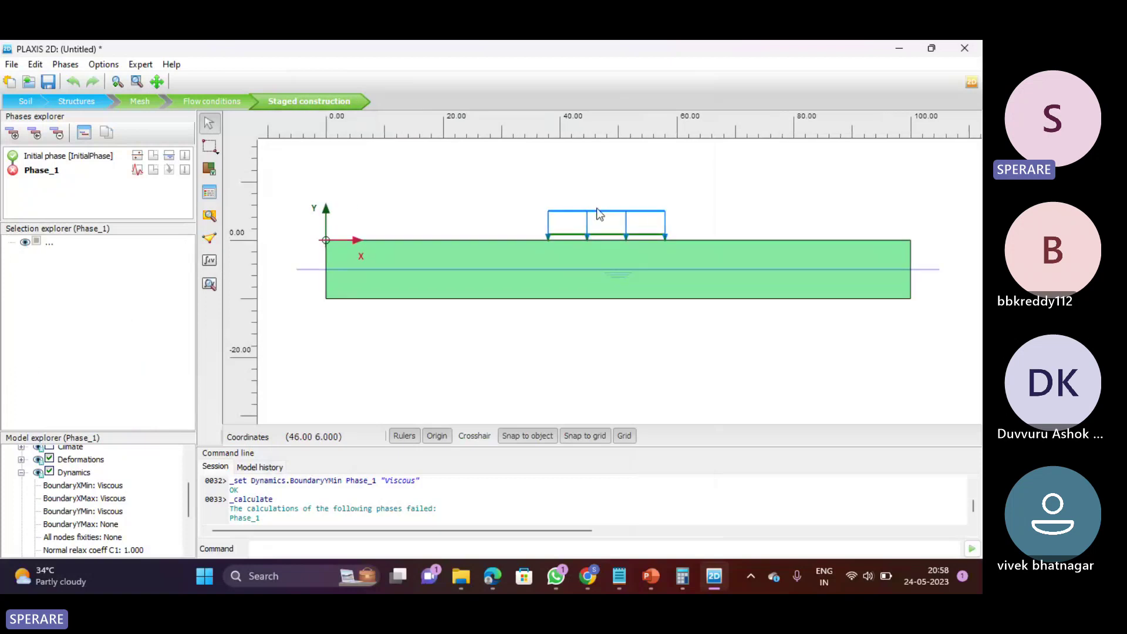
scroll(596, 208, up, 4)
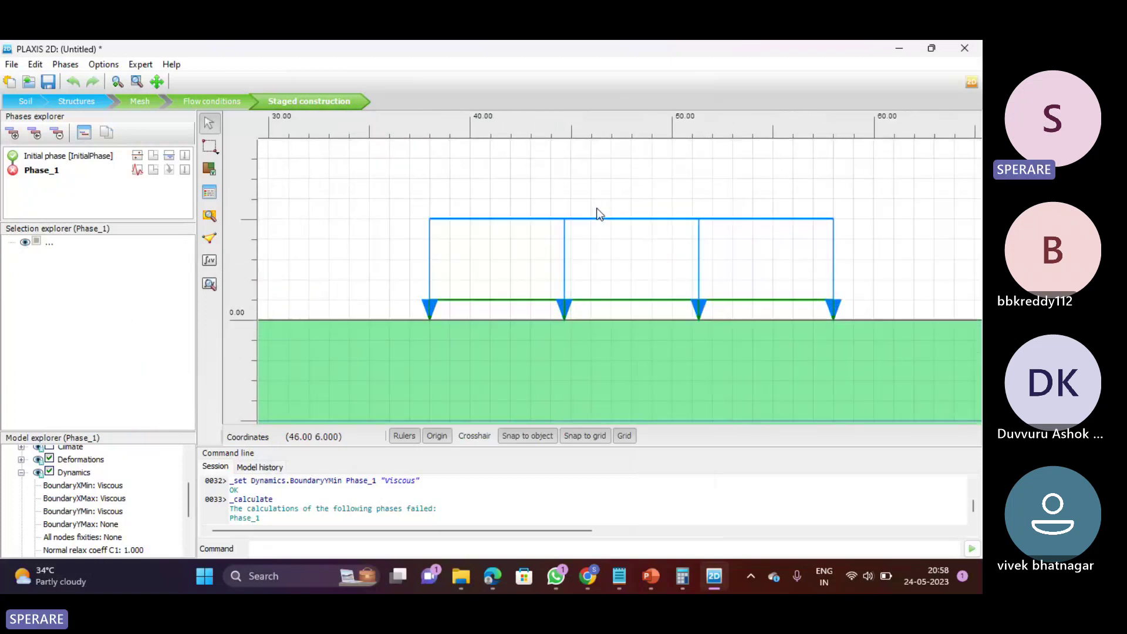
click(209, 253)
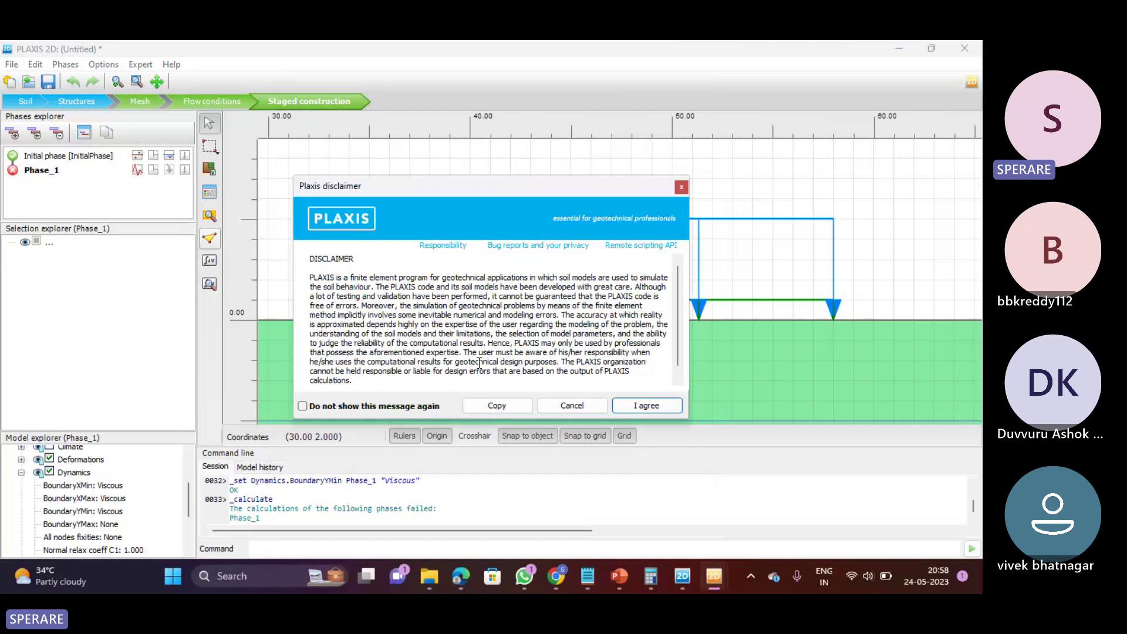
click(662, 406)
click(511, 415)
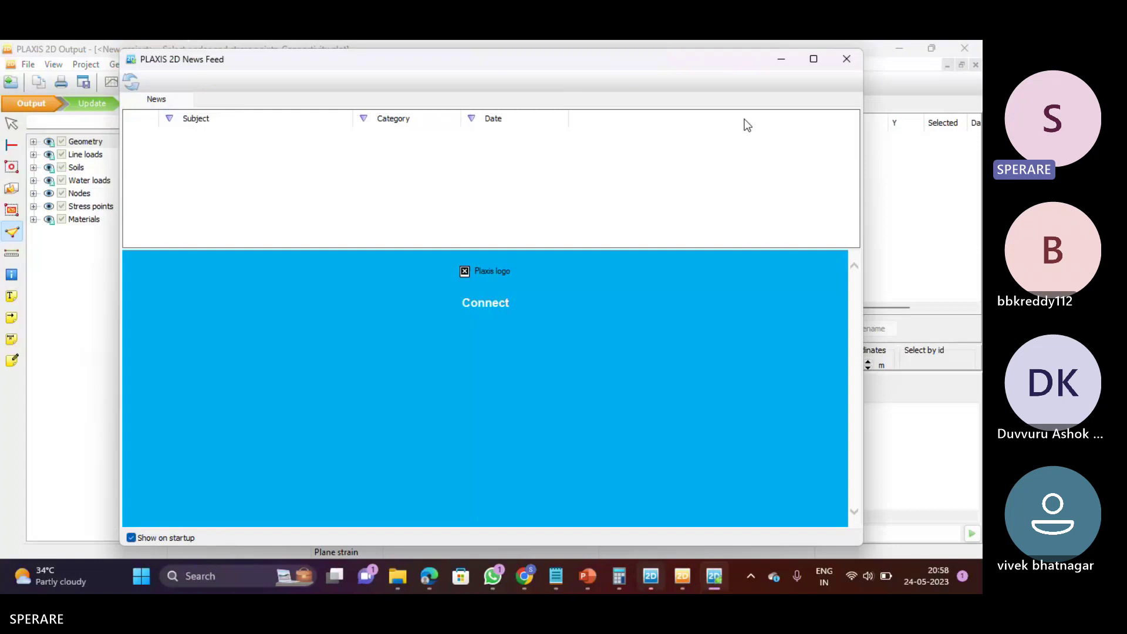
click(781, 58)
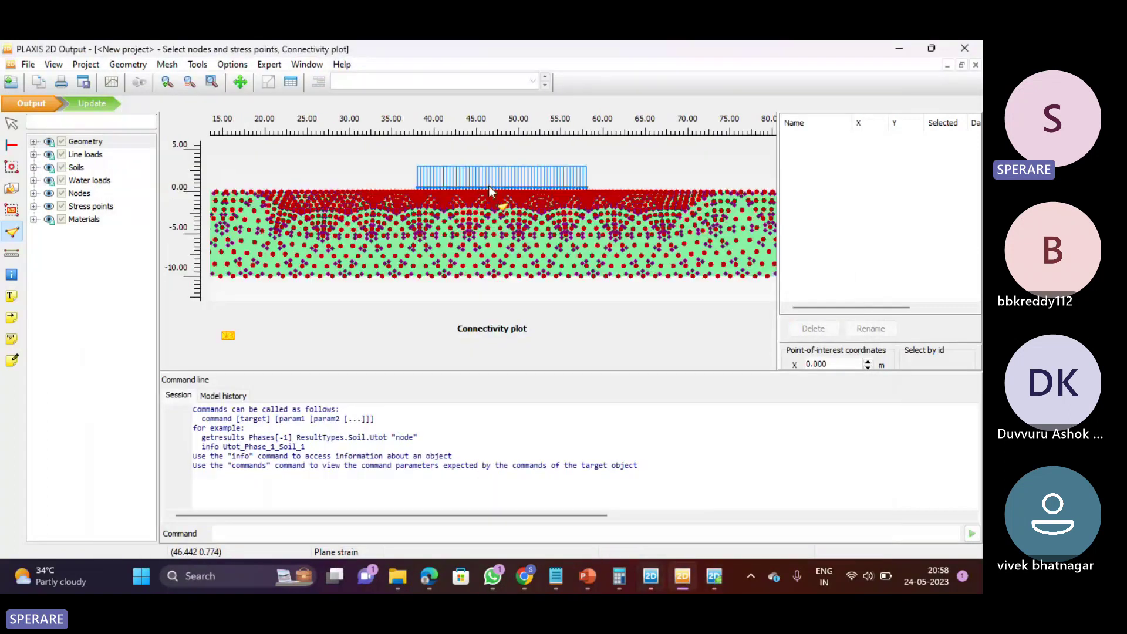
scroll(488, 185, up, 5)
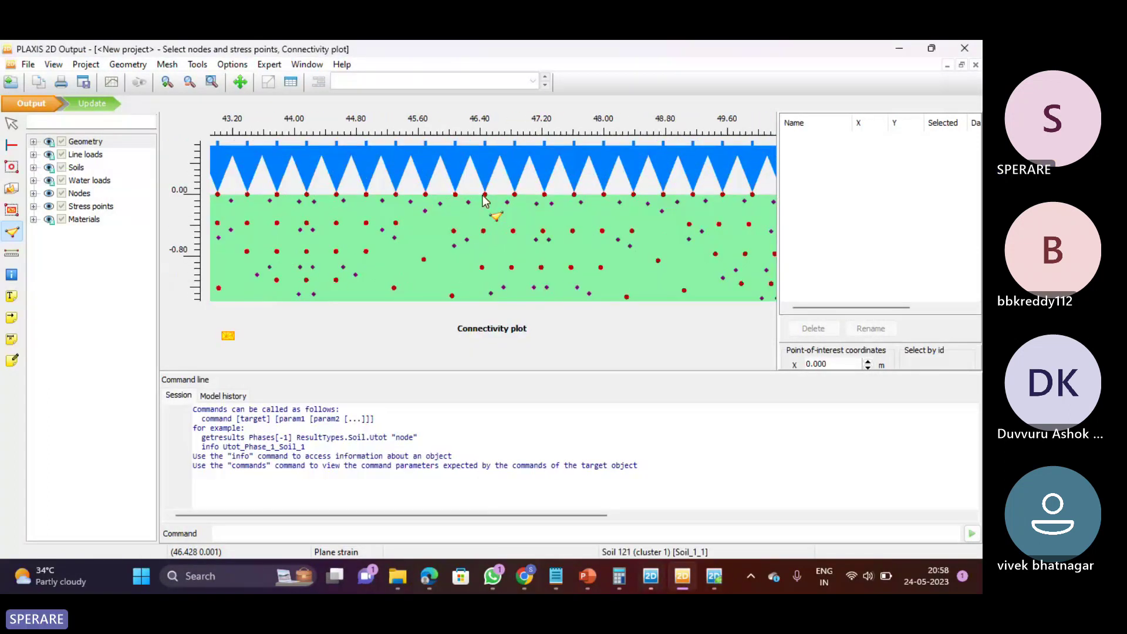
click(484, 196)
scroll(494, 223, down, 3)
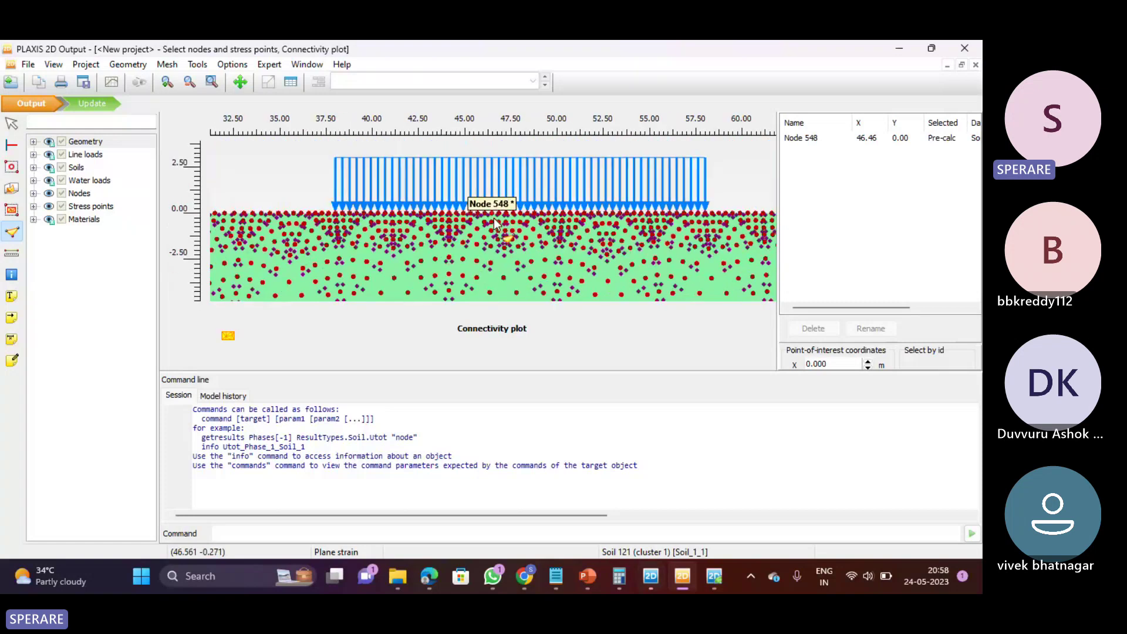
scroll(494, 219, down, 3)
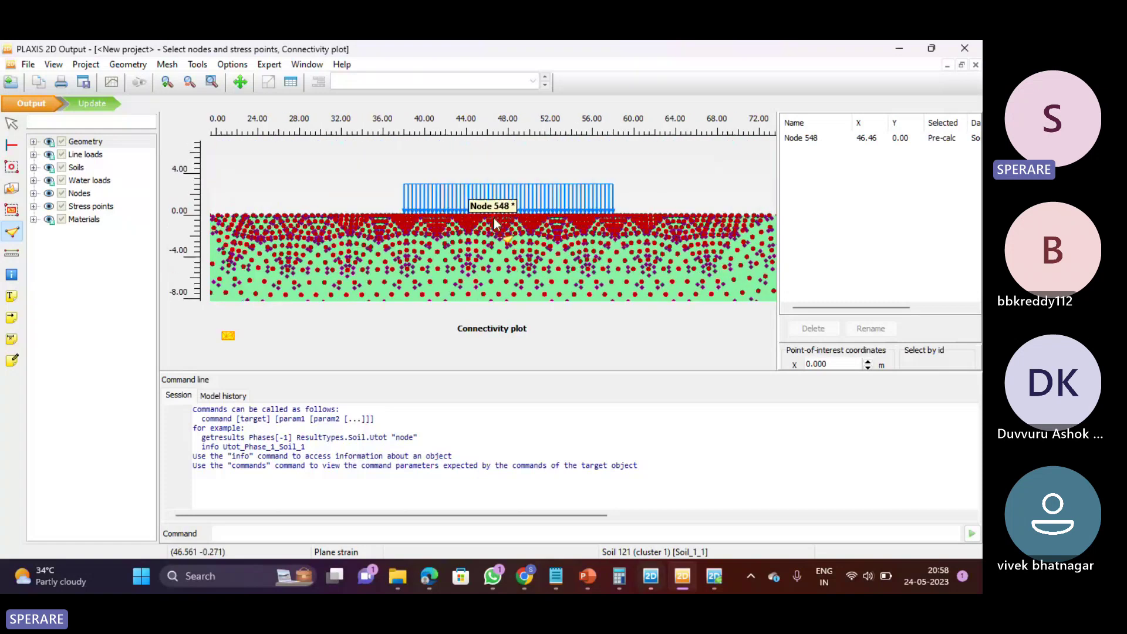
click(101, 110)
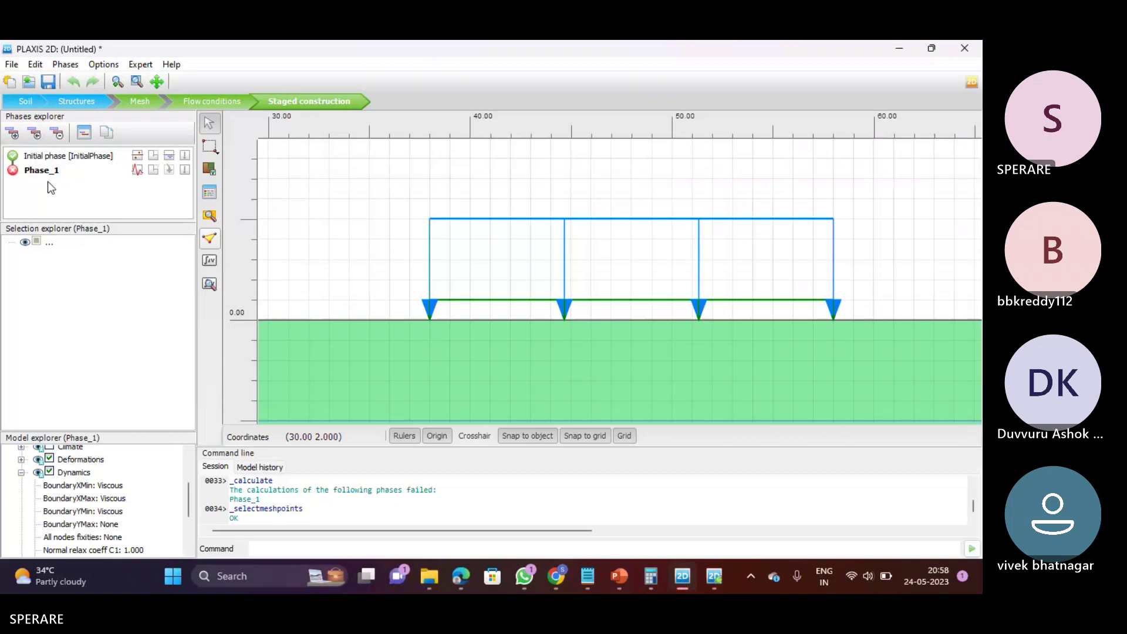
Mark Phase_1 for recalculation, run it, and track the calculation progress curve of Node 548
click(13, 170)
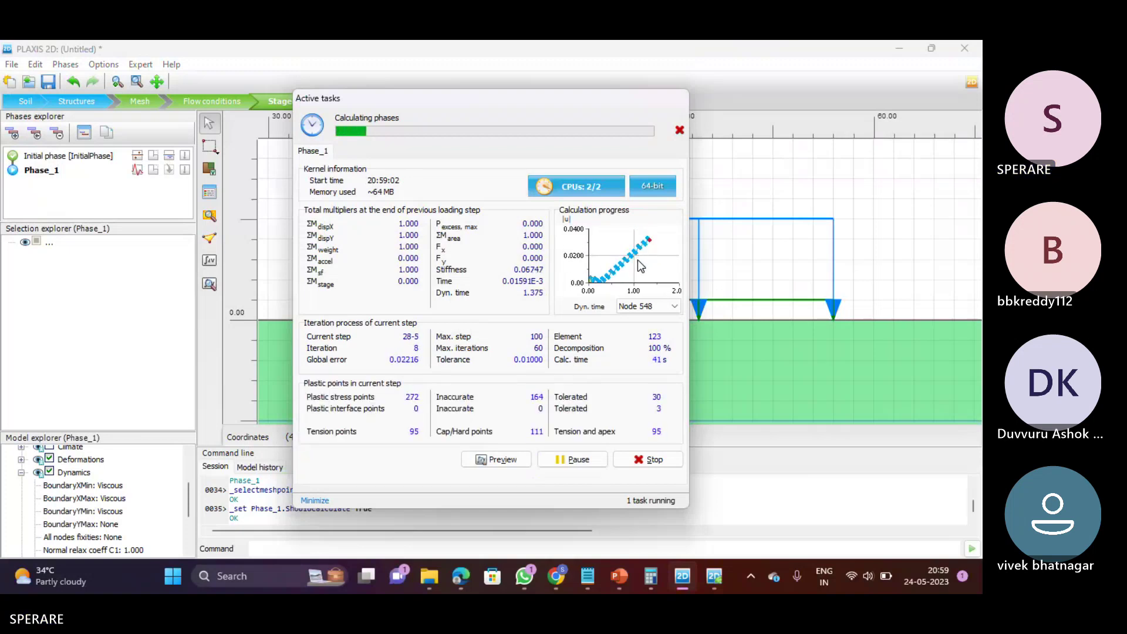
click(643, 306)
click(643, 324)
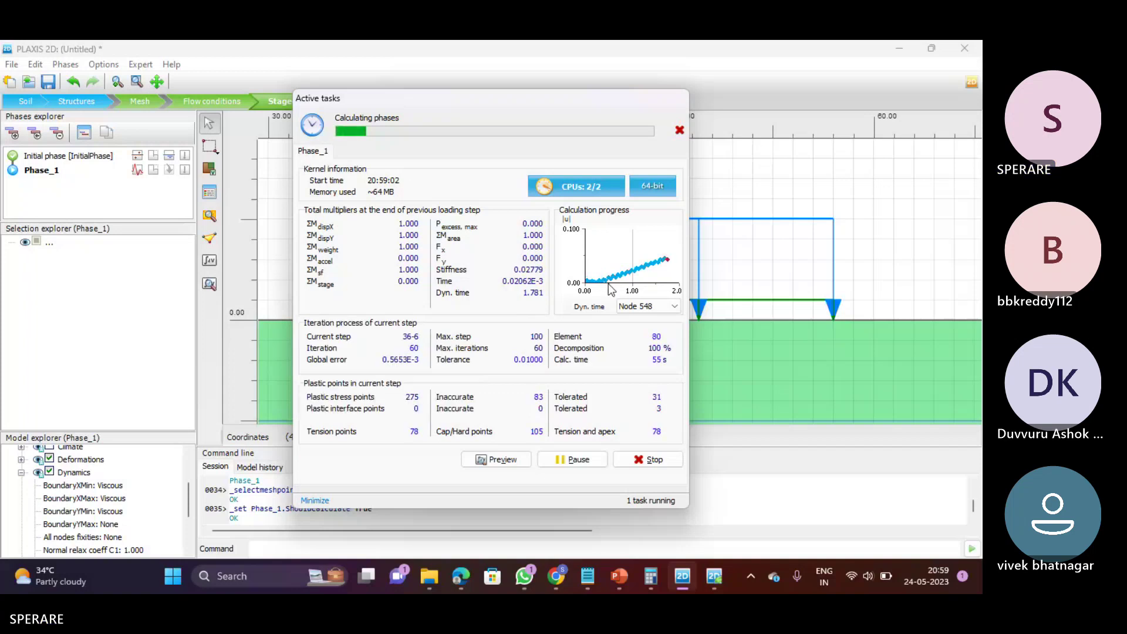
drag(653, 268, 616, 256)
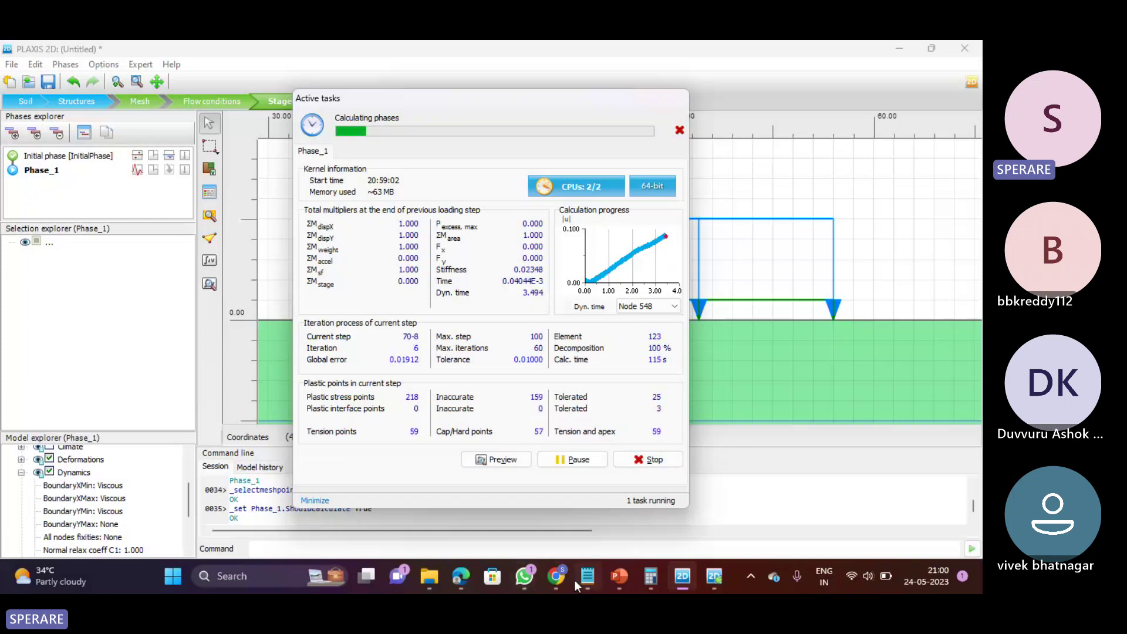
Switch to the Teams screen-sharing notification and stop sharing the screen
mouse_move(460, 578)
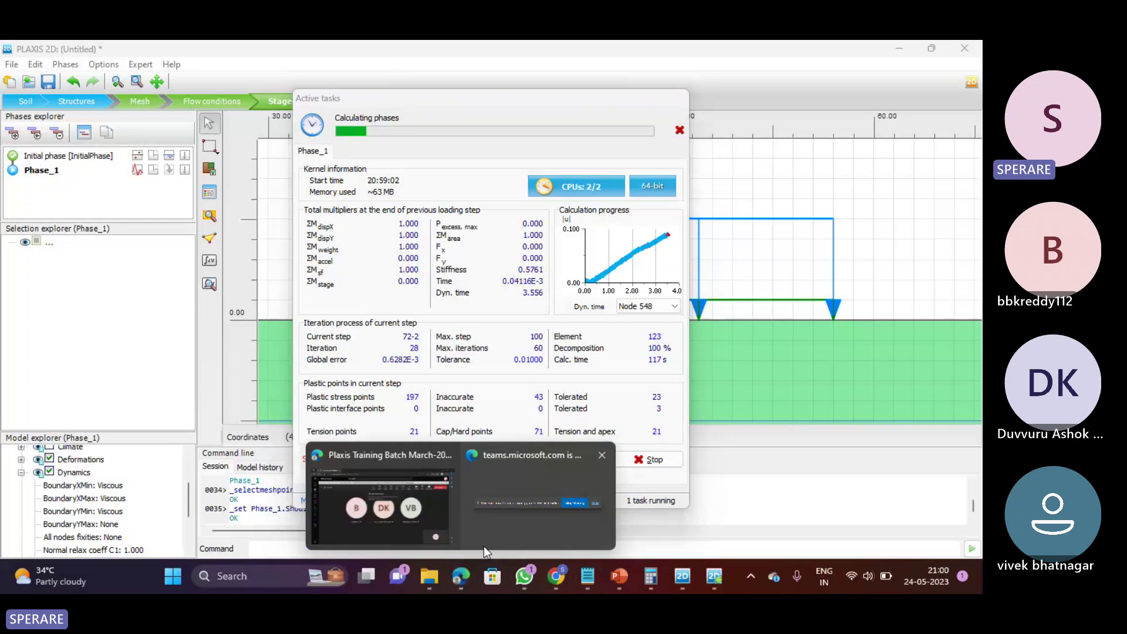
click(515, 519)
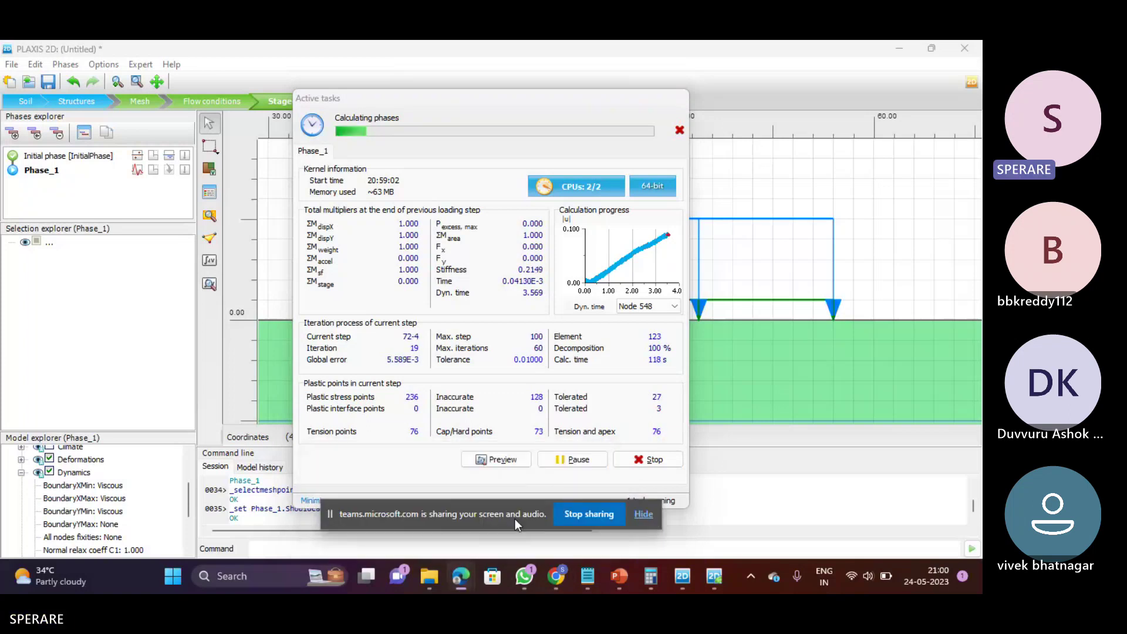
click(604, 517)
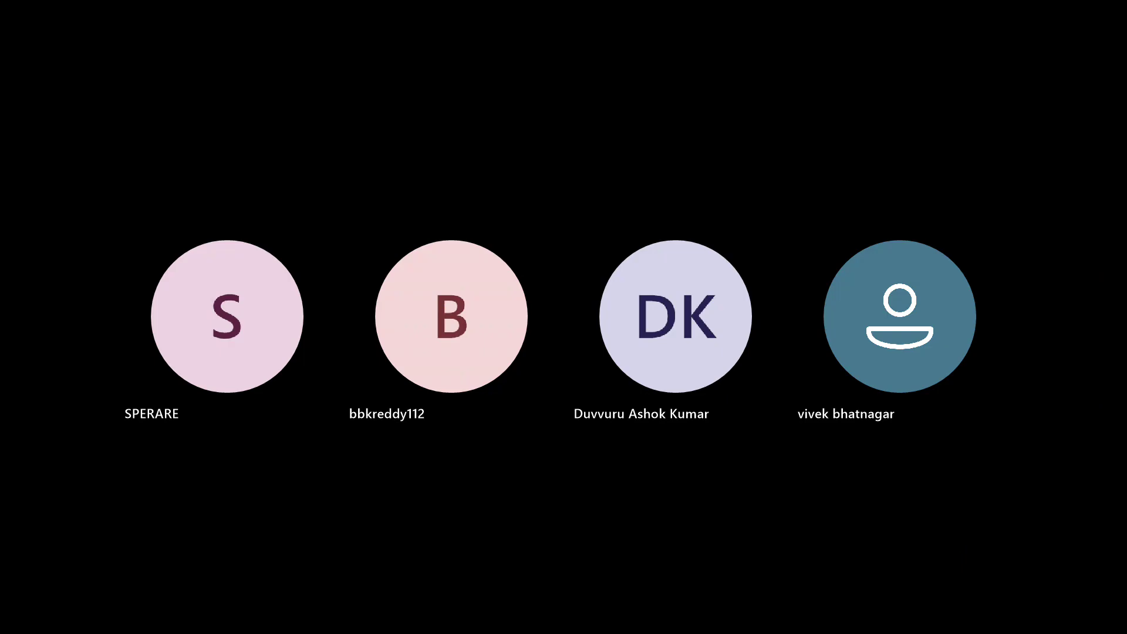